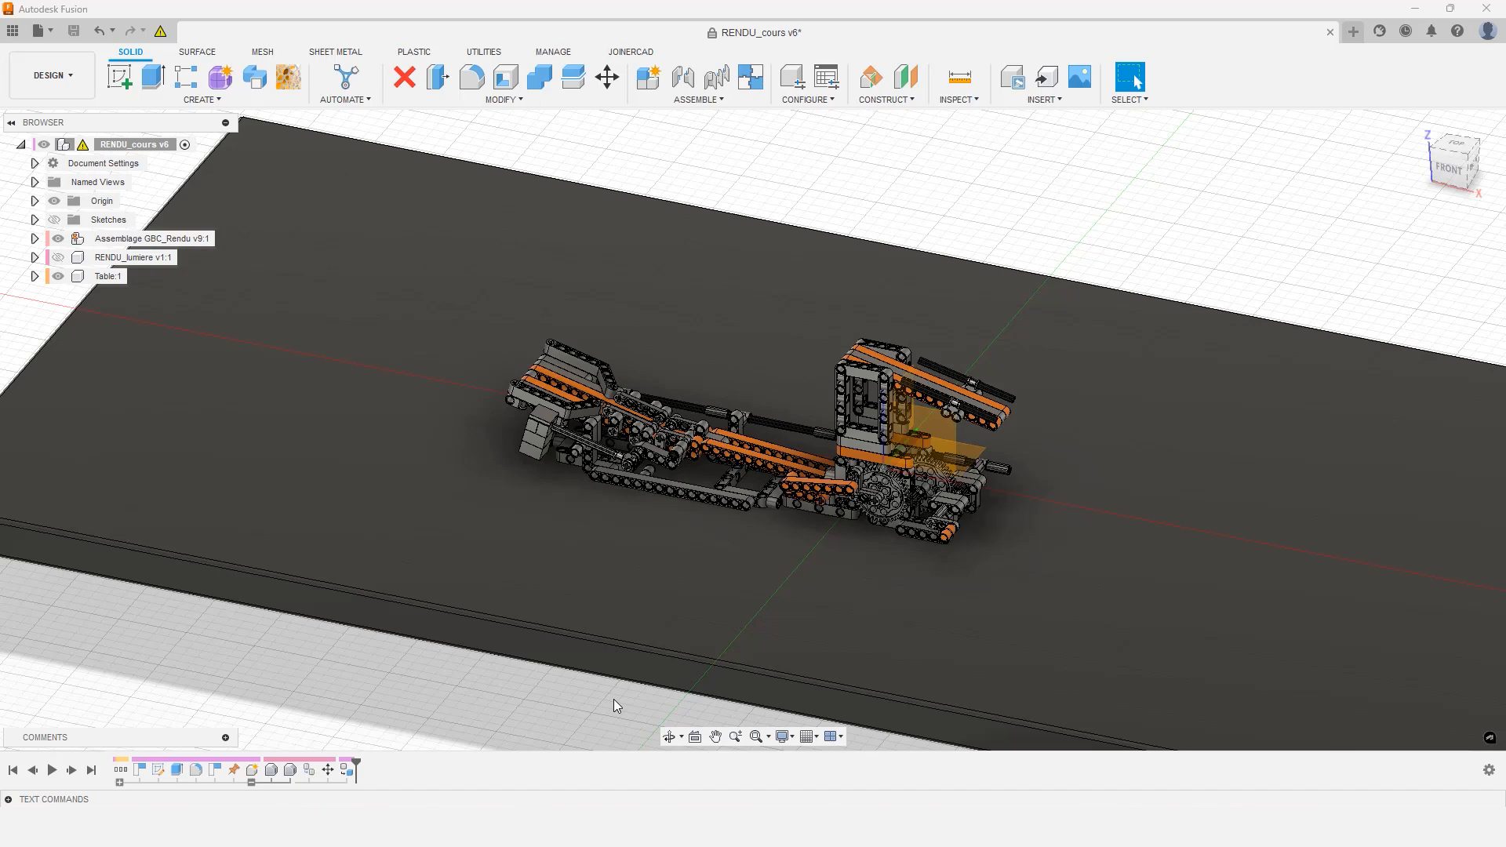
Examine the assembly's beams up close and briefly display the hidden RENDU_lumiere light panels
{"action": "scroll", "coordinate": [694, 477], "scroll_direction": "up", "scroll_amount": 8}
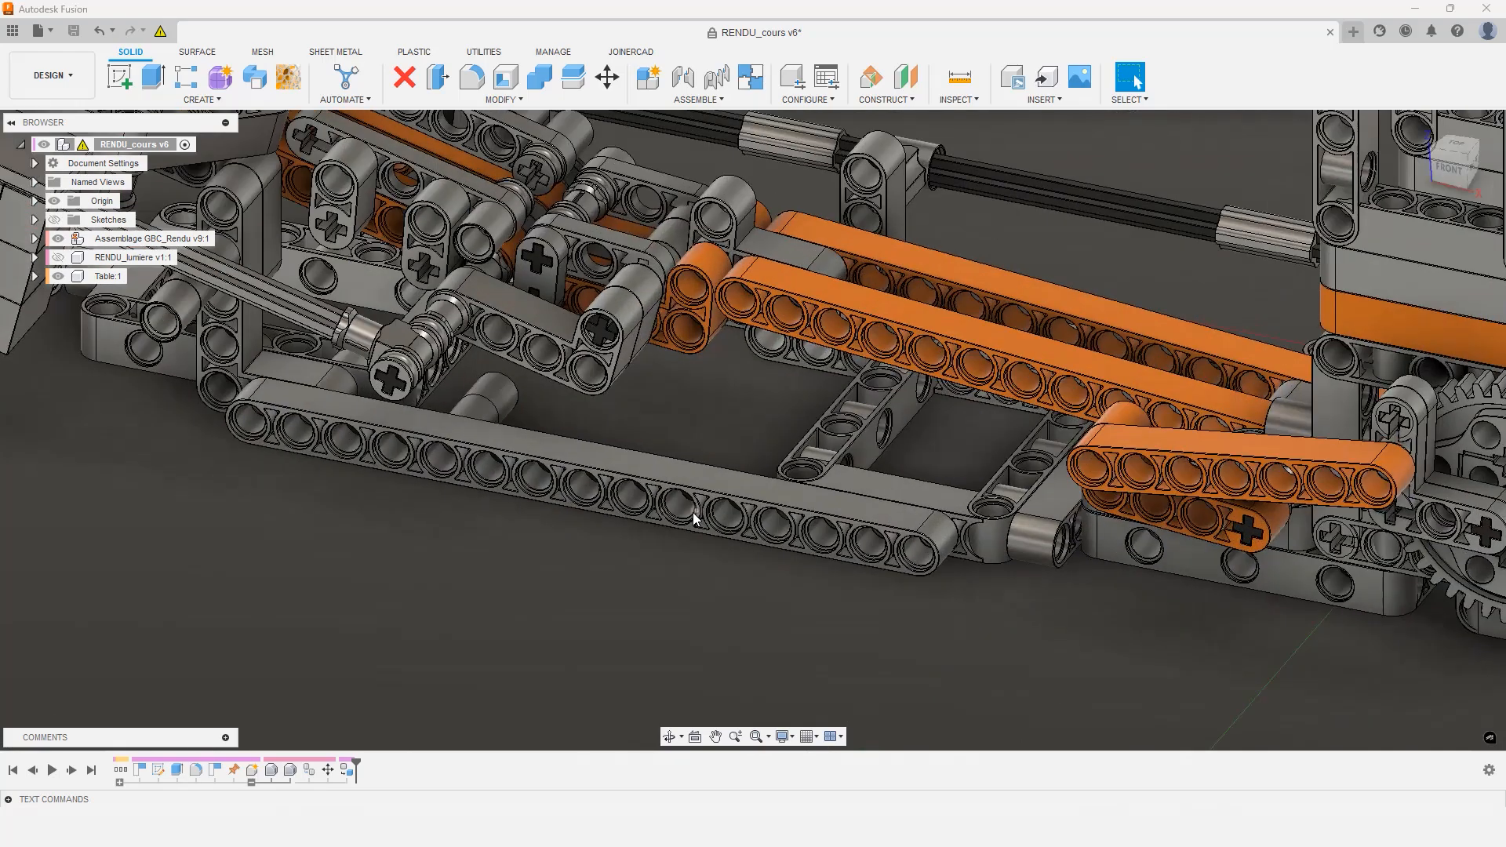
{"action": "scroll", "coordinate": [693, 516], "scroll_direction": "up", "scroll_amount": 6}
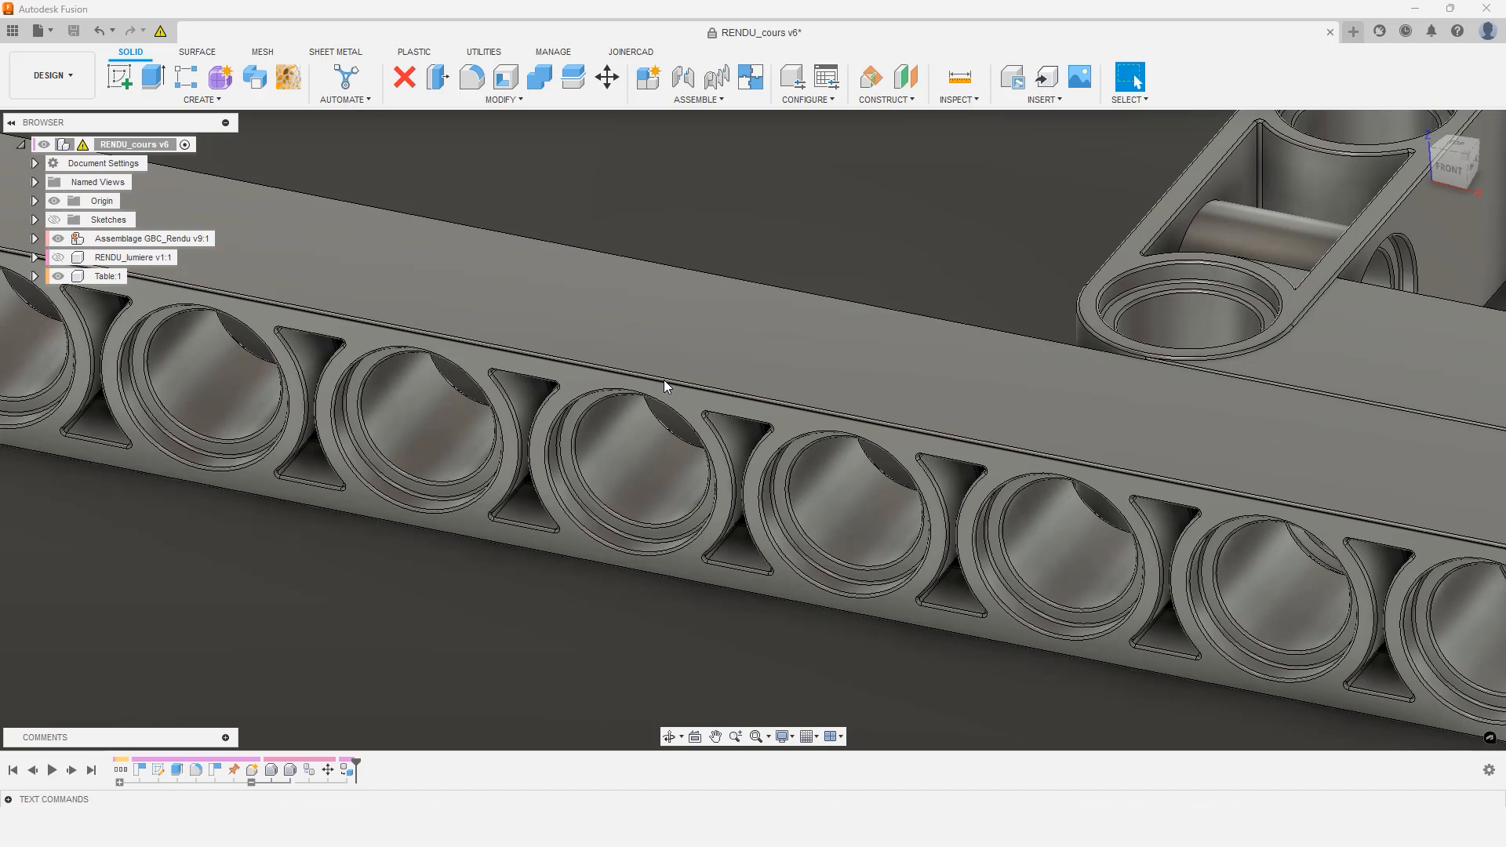
{"action": "scroll", "coordinate": [664, 380], "scroll_direction": "down", "scroll_amount": 10}
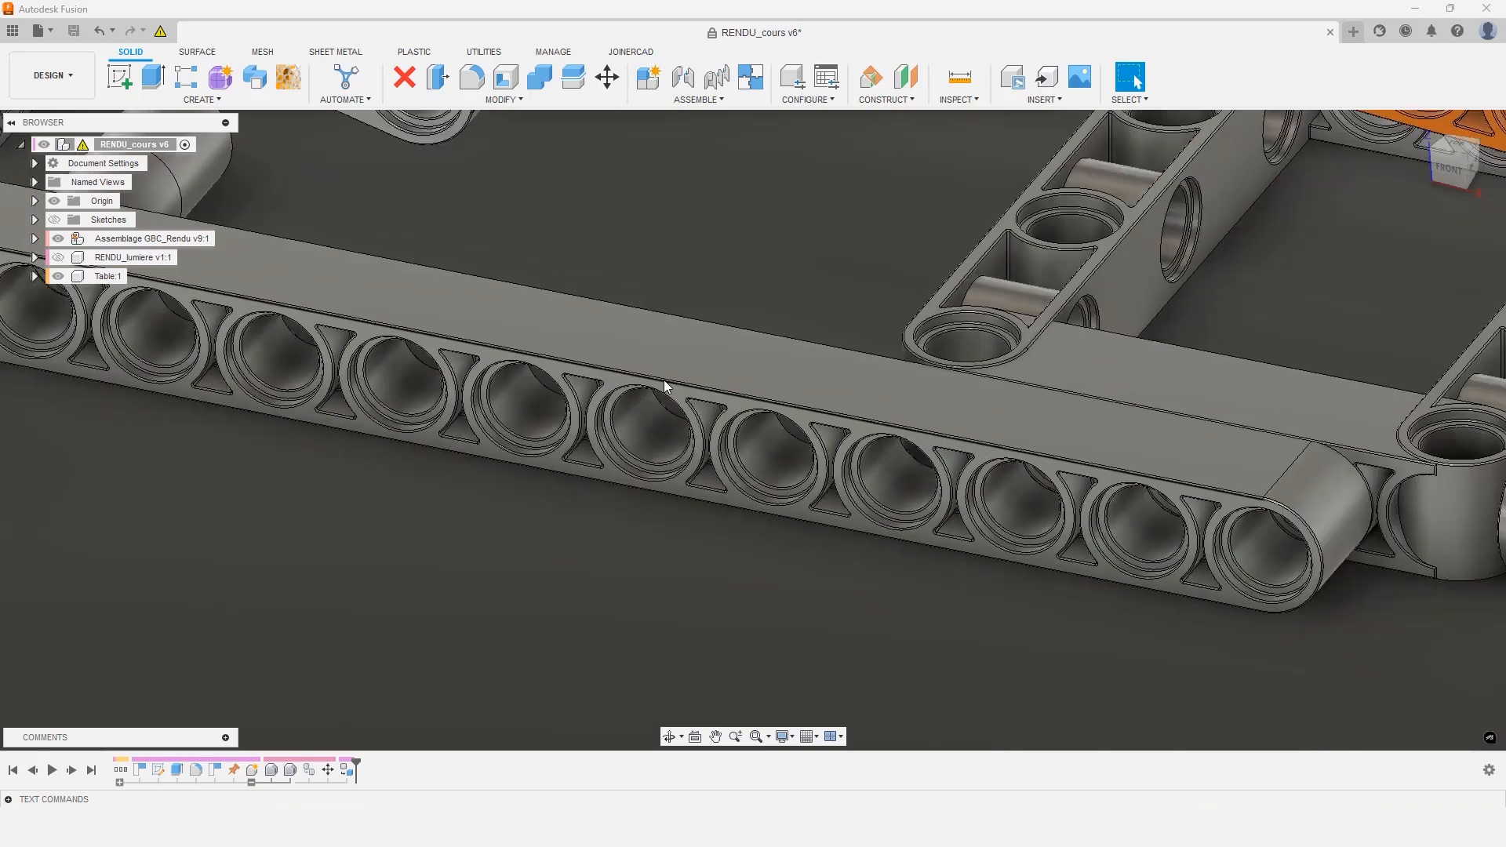
{"action": "scroll", "coordinate": [663, 380], "scroll_direction": "down", "scroll_amount": 8}
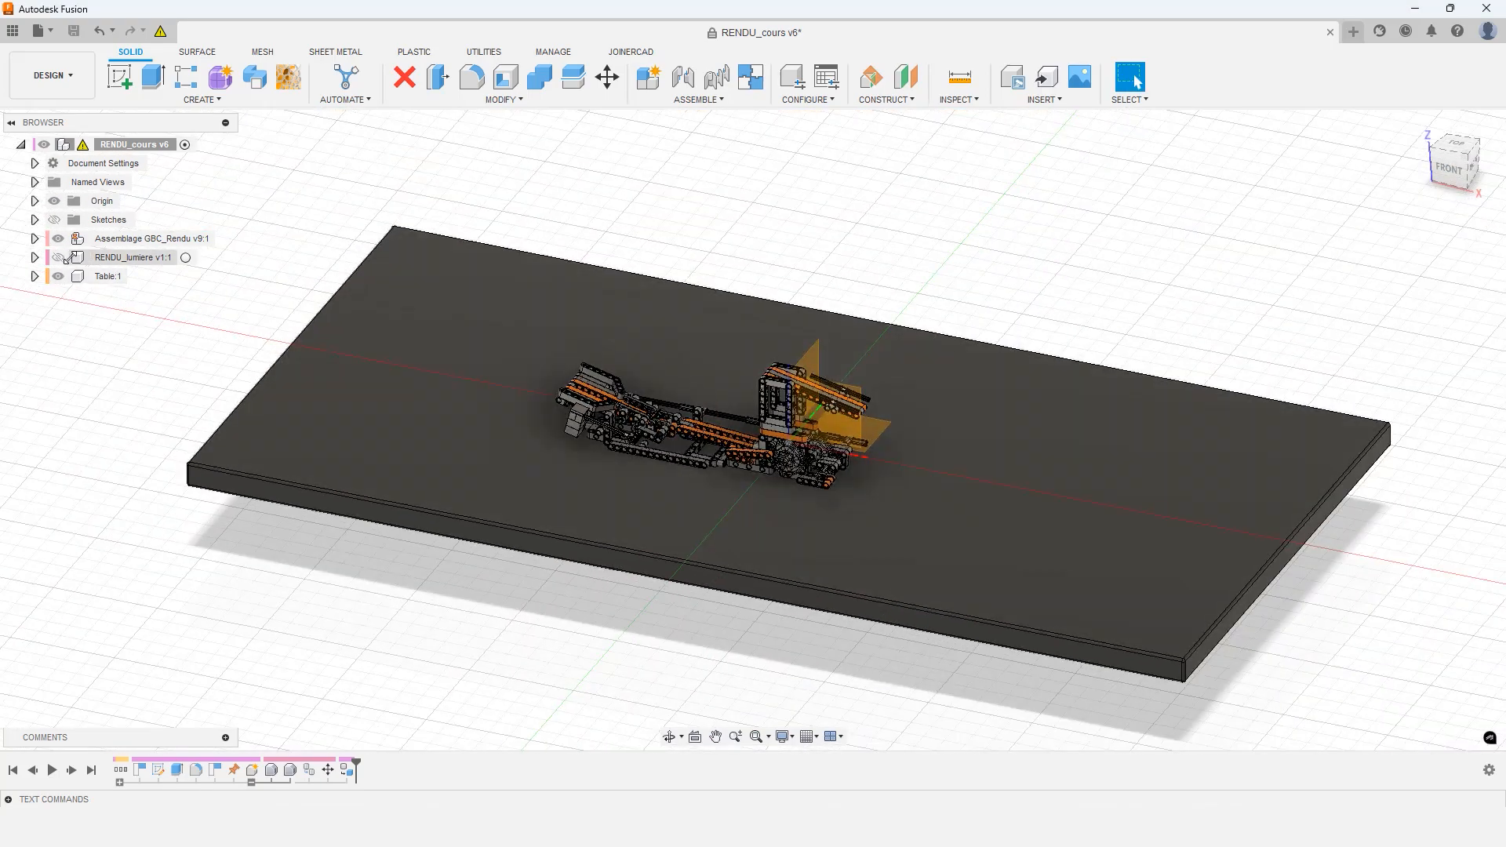
{"action": "left_click", "coordinate": [58, 258]}
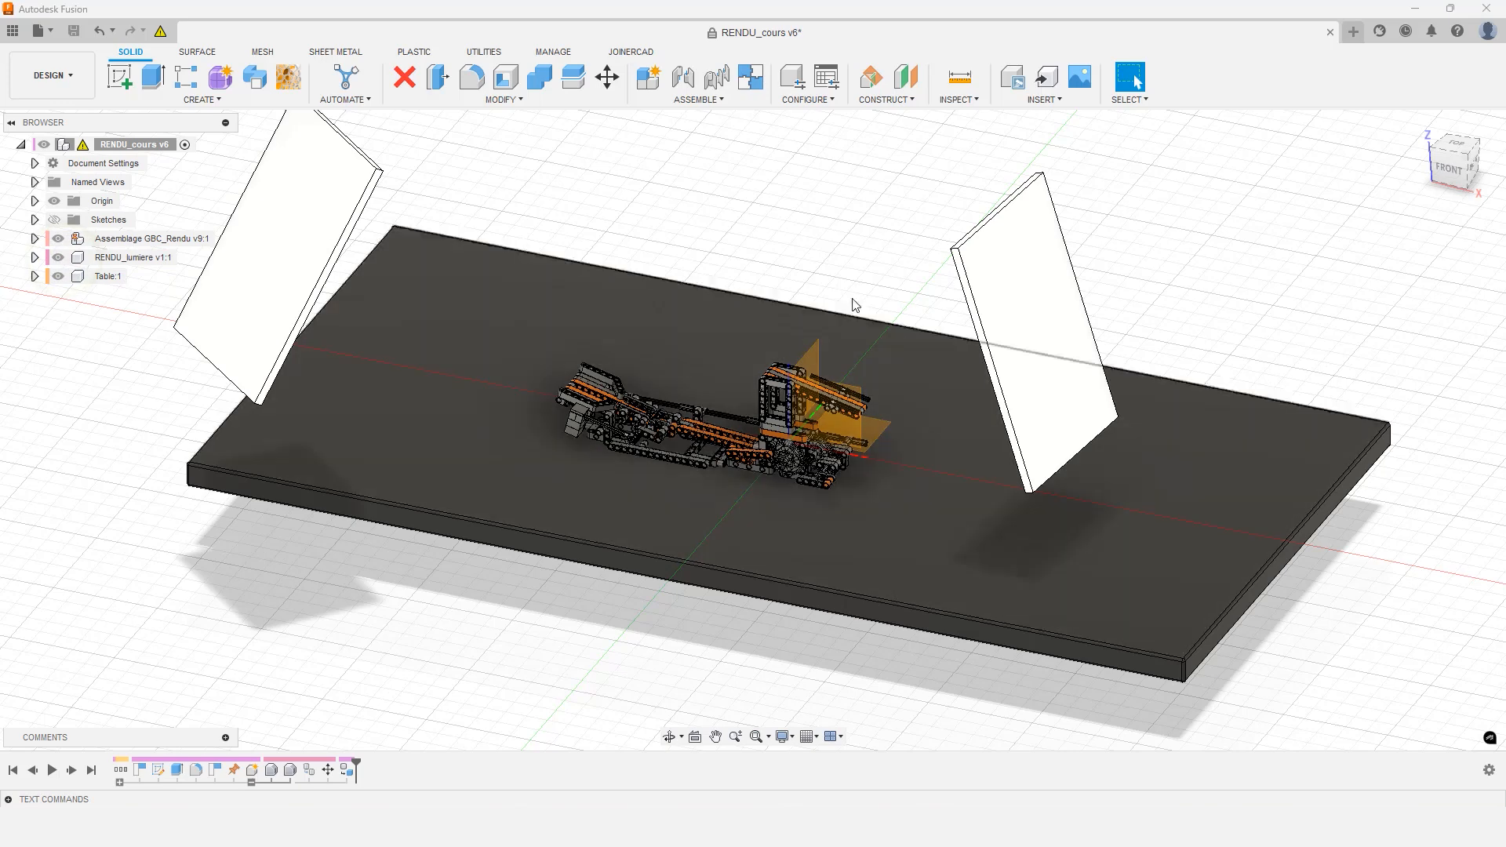
{"action": "middle_click_drag", "start_coordinate": [862, 271], "coordinate": [892, 305]}
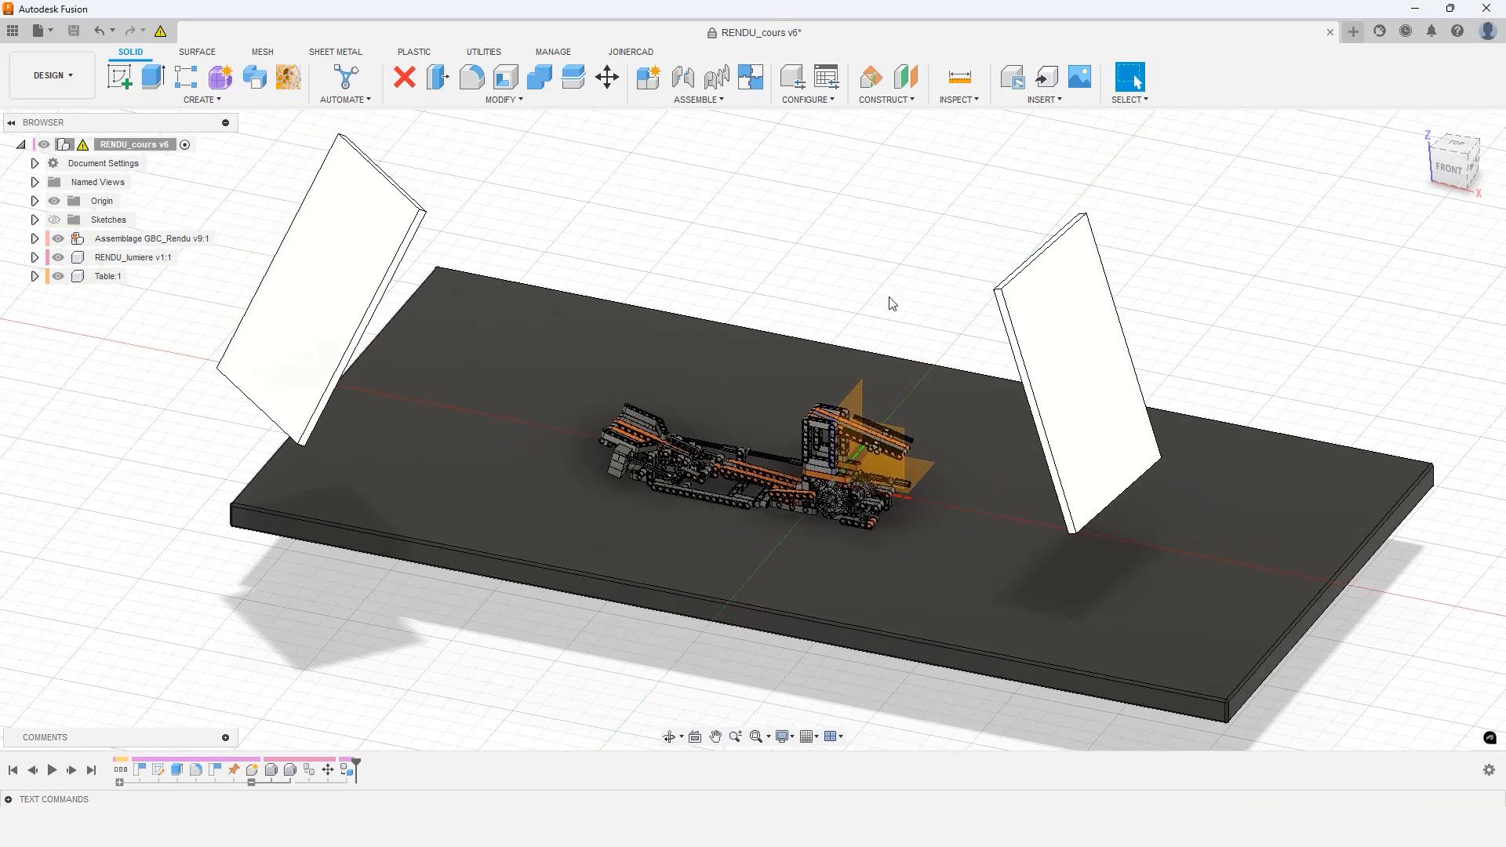
{"action": "left_click", "coordinate": [62, 262]}
{"action": "left_click", "coordinate": [58, 259]}
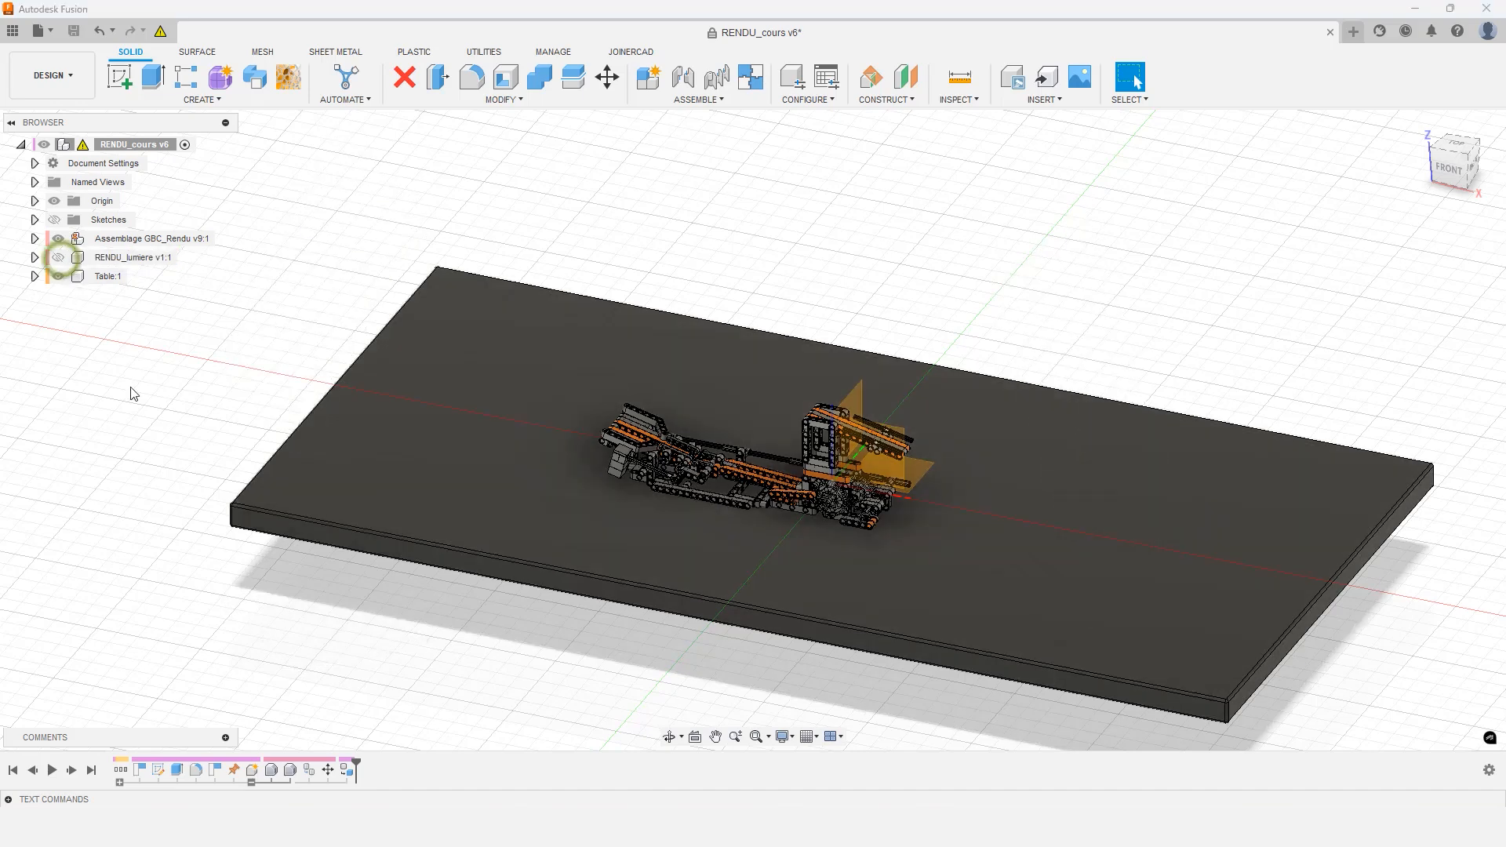
Switch to the Render workspace and open the appearance settings
{"action": "left_click", "coordinate": [62, 71]}
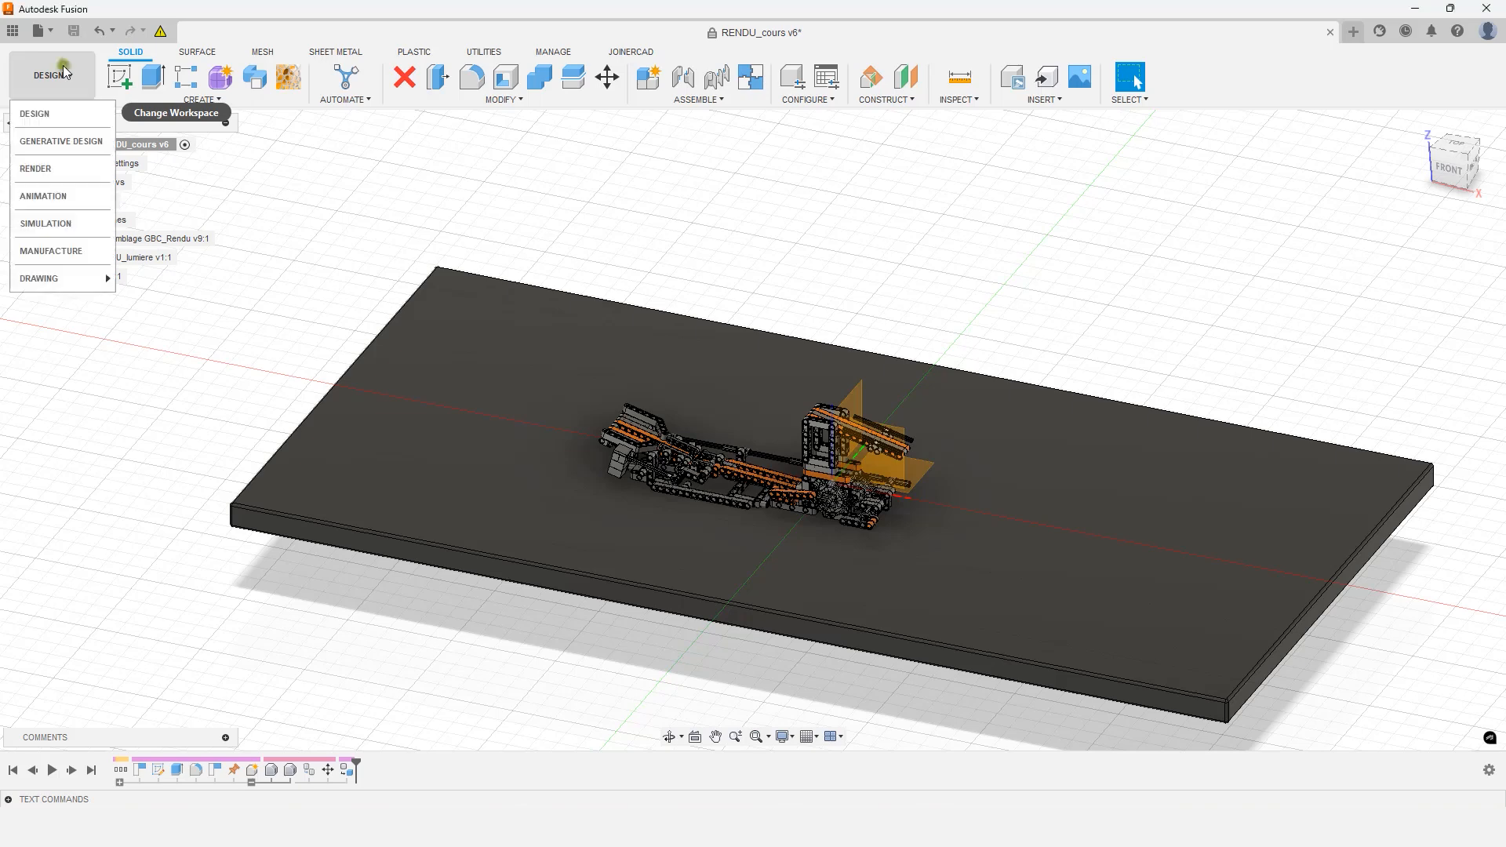
{"action": "left_click", "coordinate": [32, 168]}
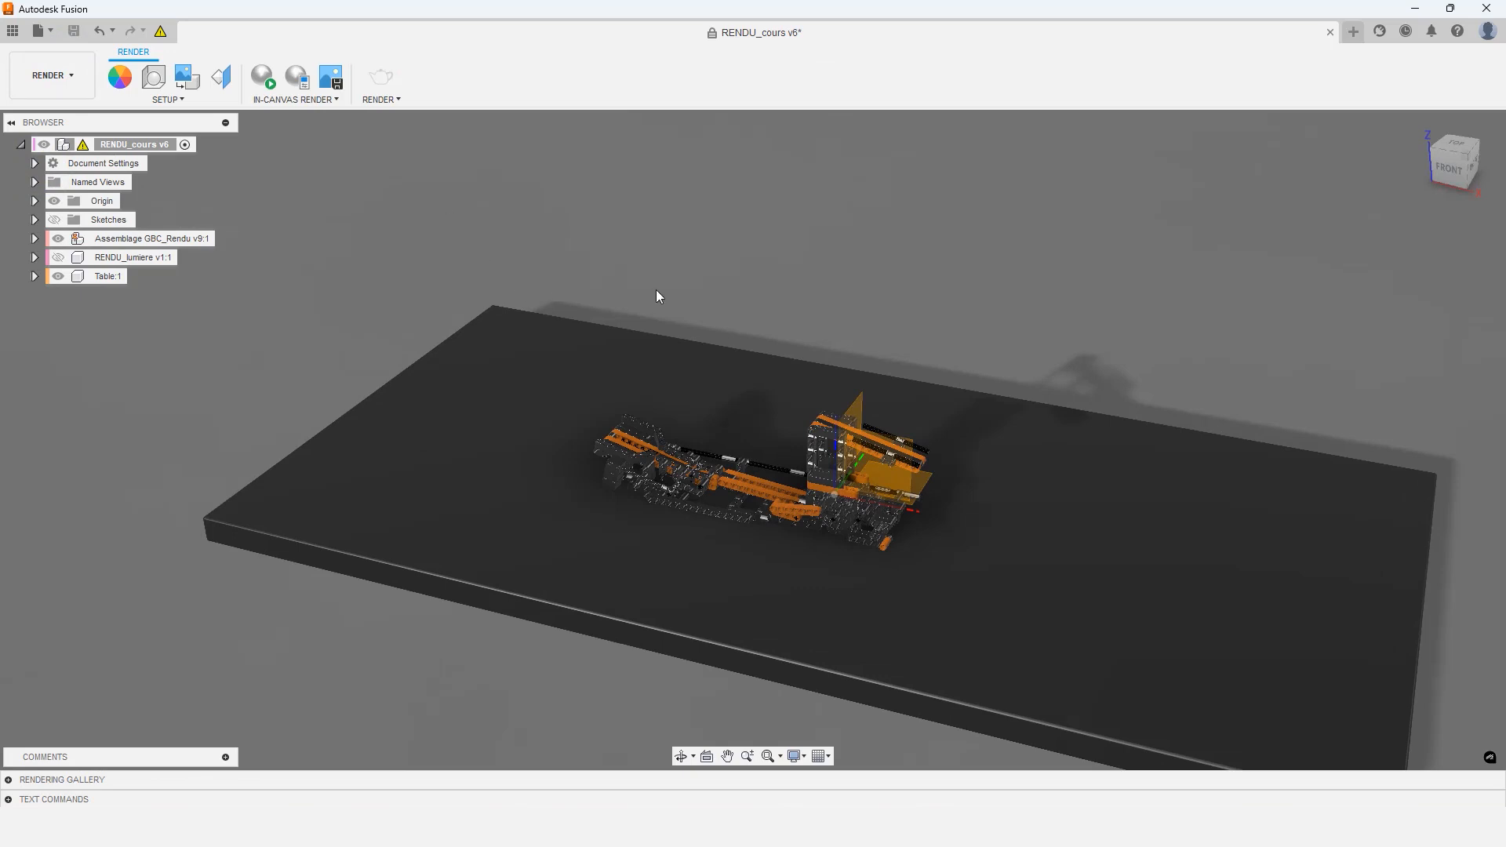
{"action": "left_click", "coordinate": [123, 78]}
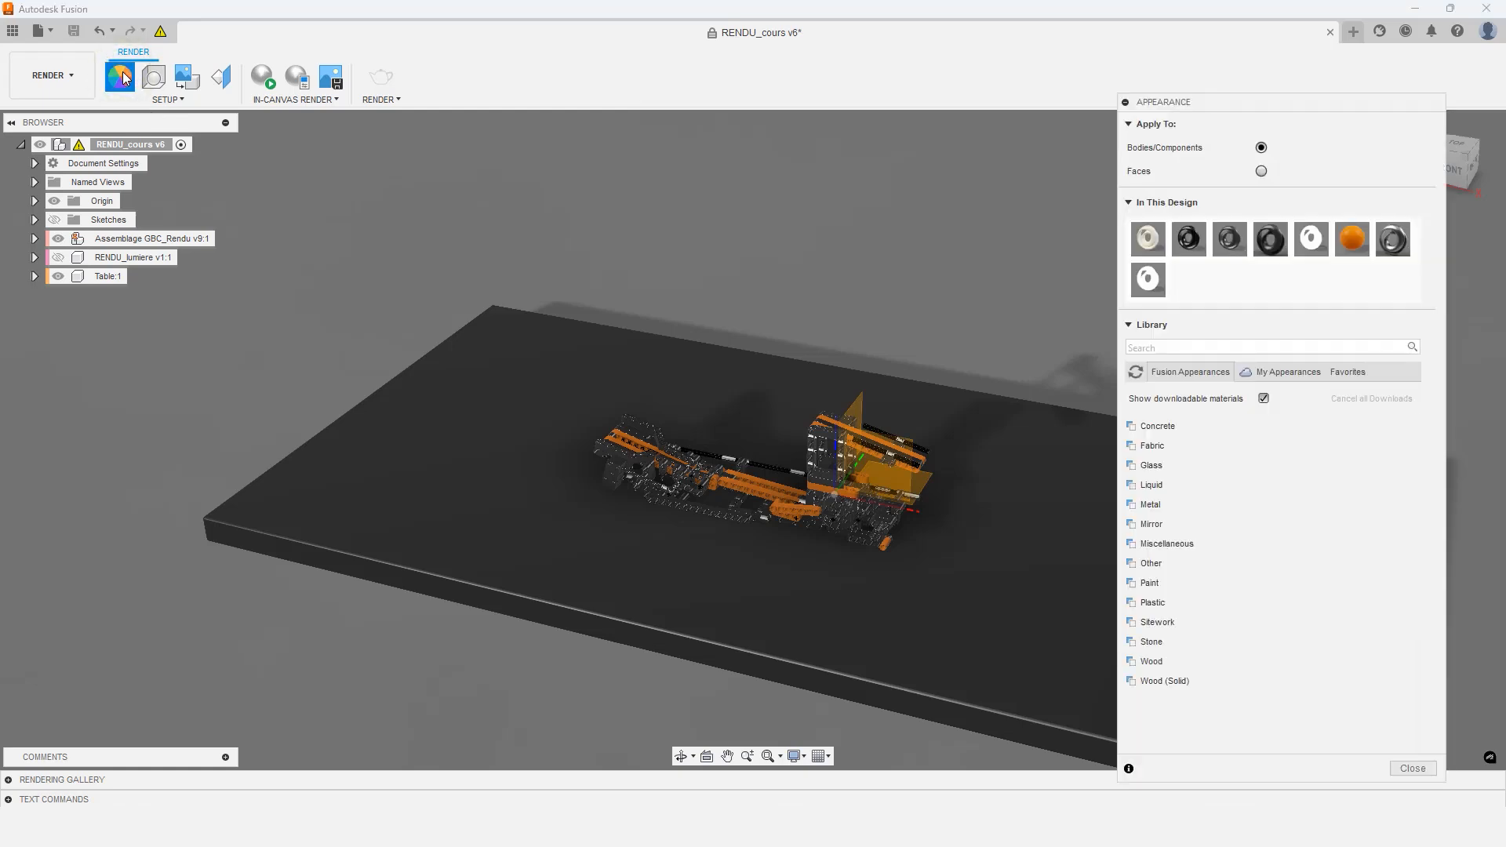
{"action": "left_click", "coordinate": [1251, 347]}
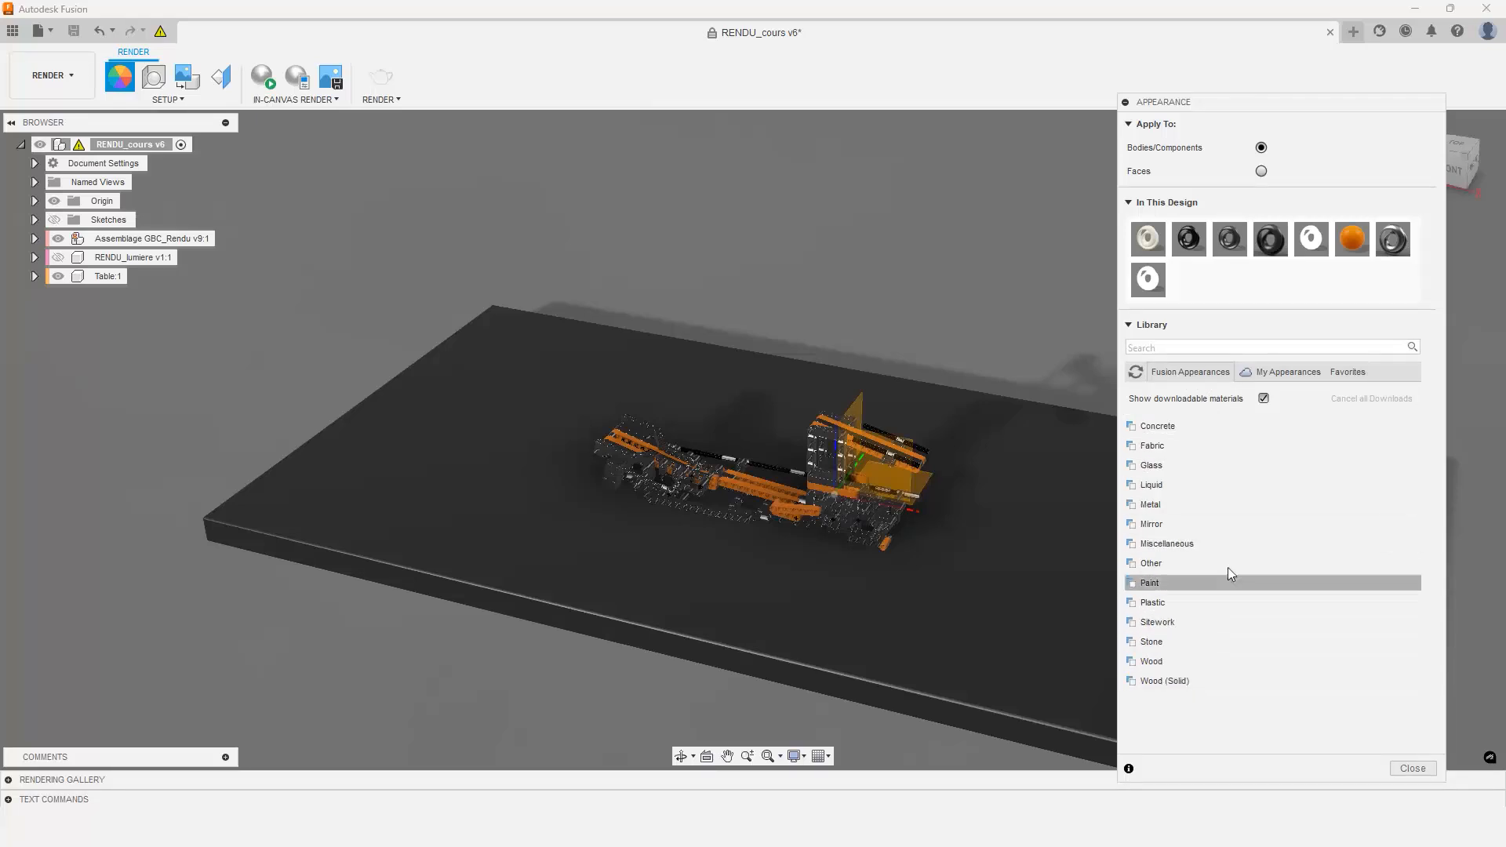
Expand the Plastic category of the appearance library and review its materials and the appearances already in the design
{"action": "left_click", "coordinate": [1176, 602]}
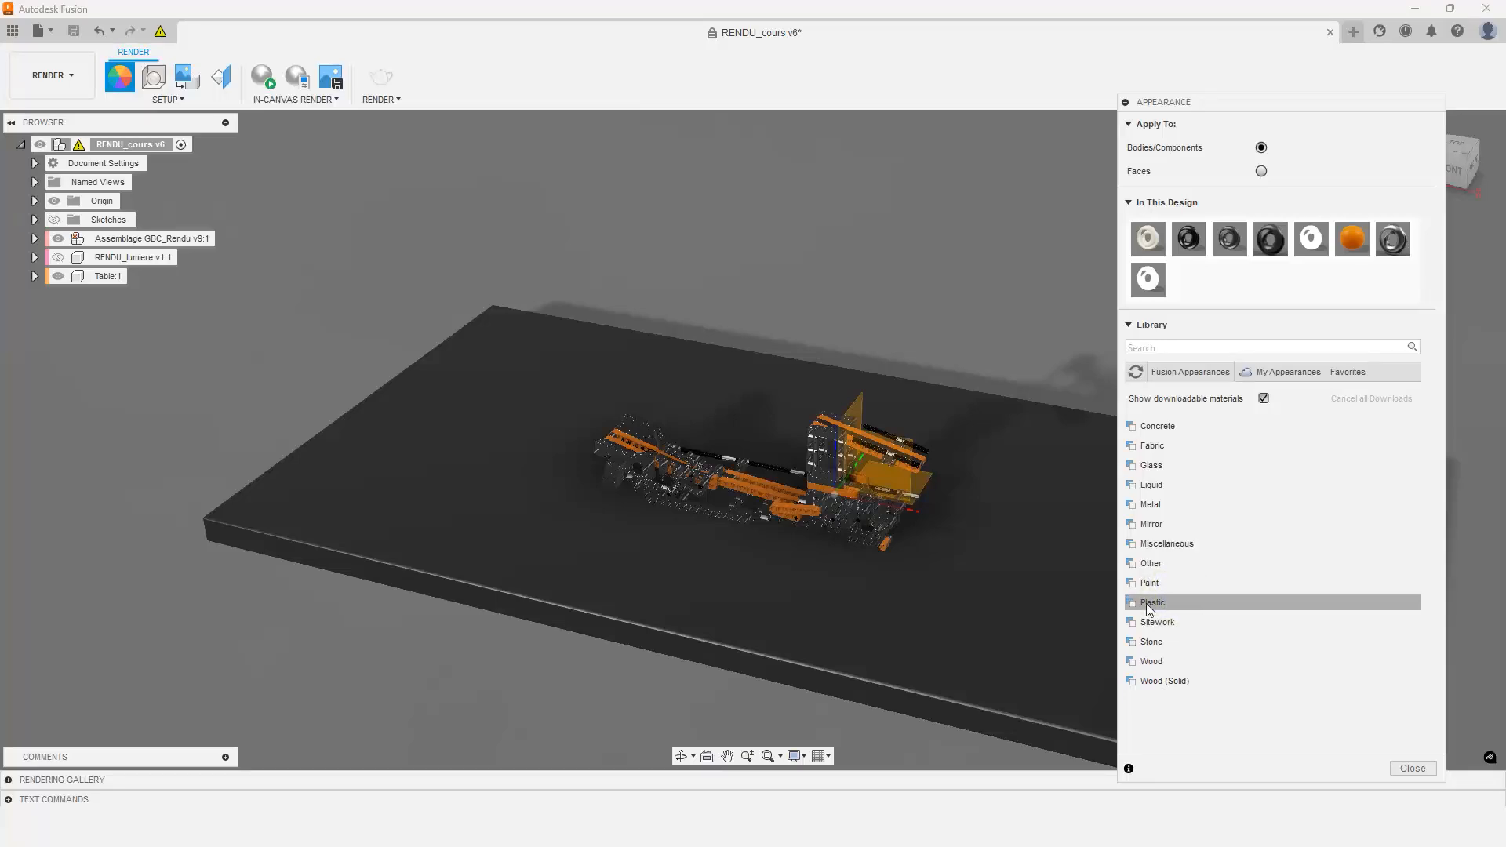
{"action": "left_click", "coordinate": [1150, 604]}
{"action": "scroll", "coordinate": [1192, 647], "scroll_direction": "down", "scroll_amount": 3}
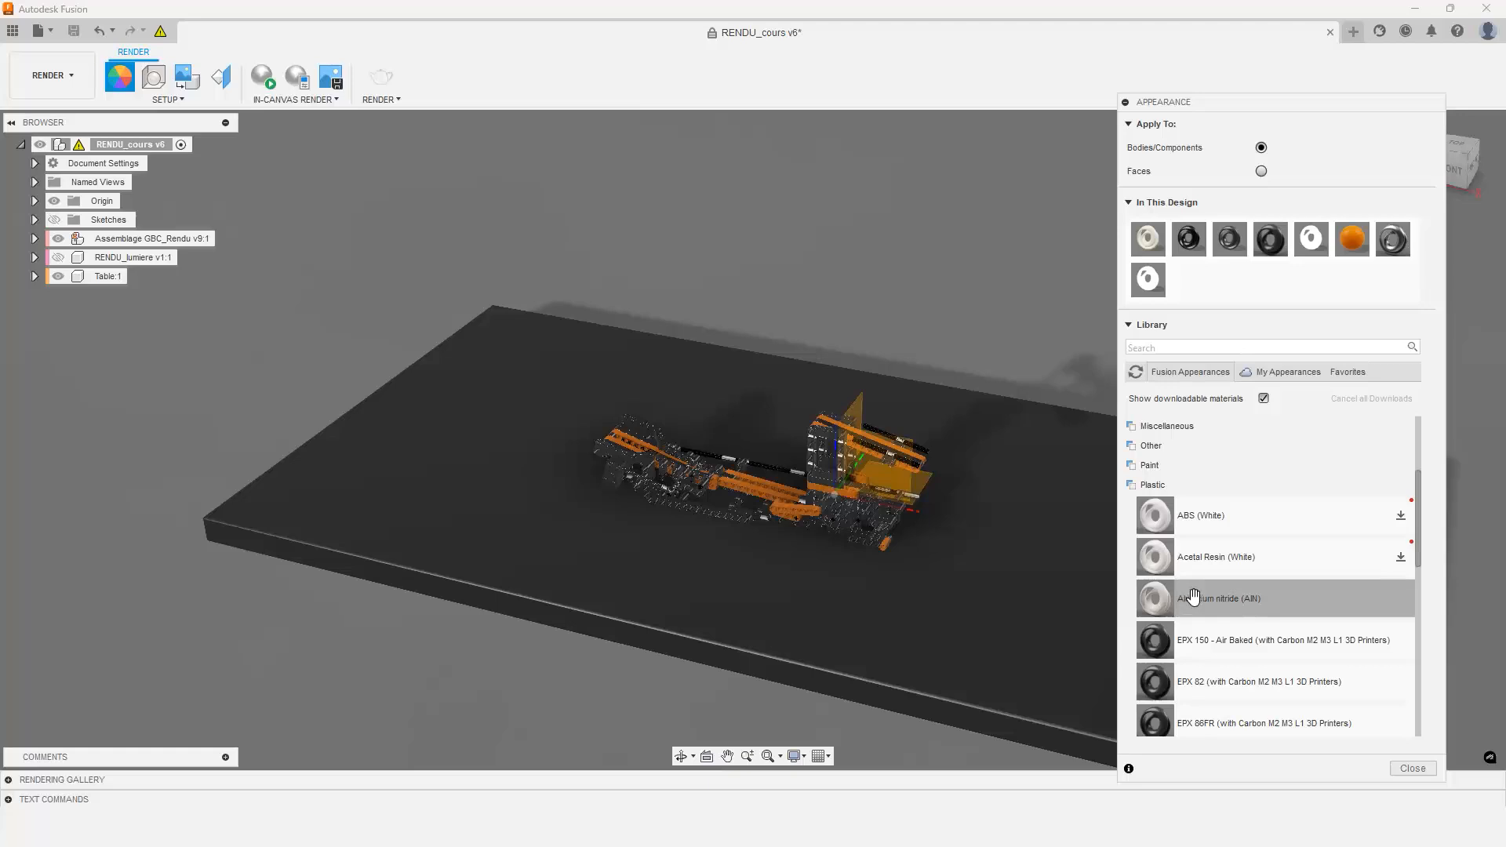
{"action": "scroll", "coordinate": [1194, 600], "scroll_direction": "down", "scroll_amount": 12}
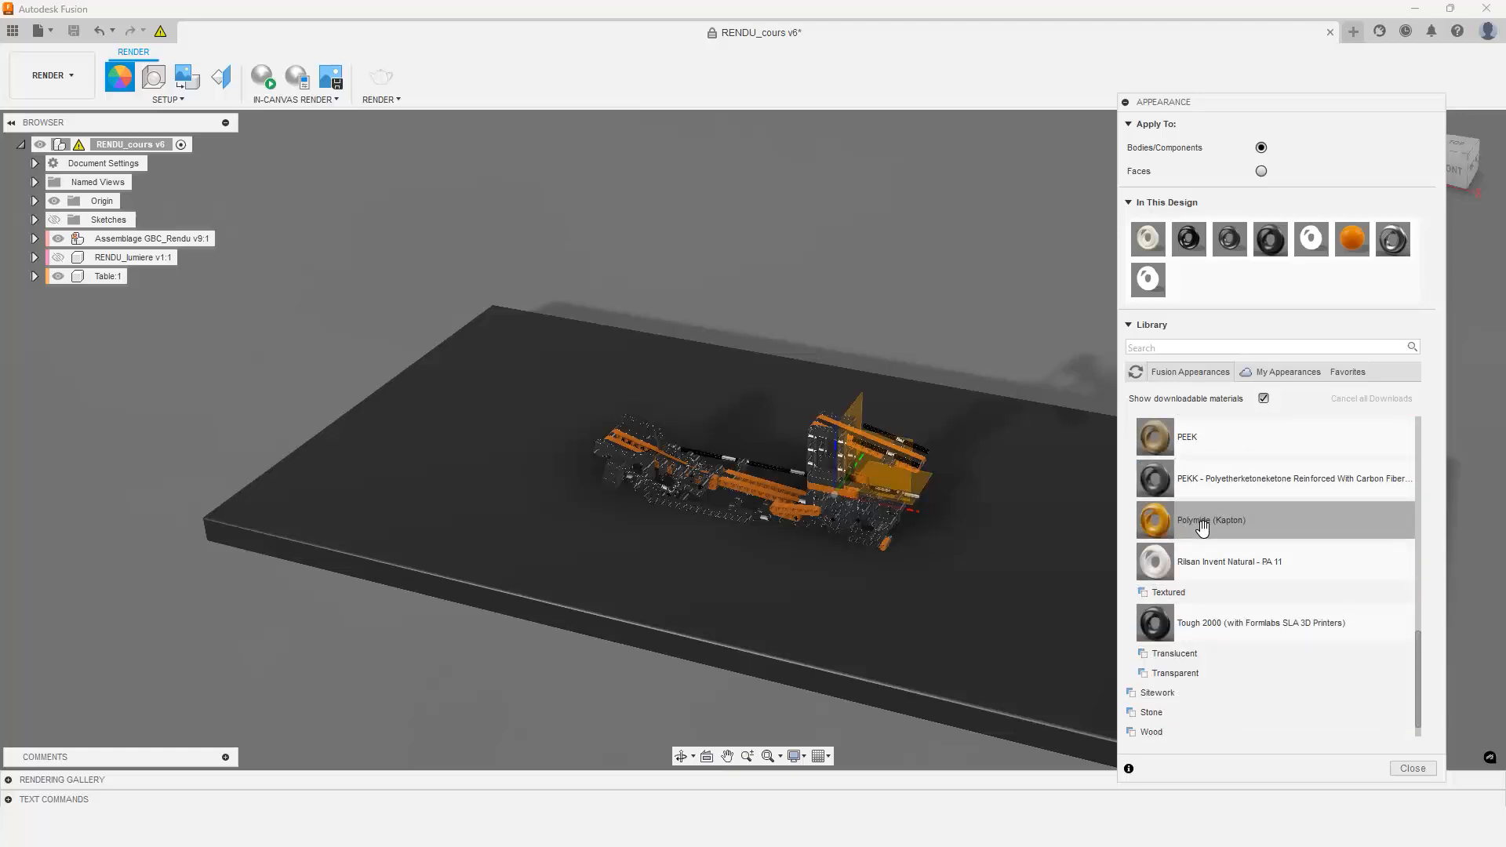
{"action": "scroll", "coordinate": [1202, 527], "scroll_direction": "up", "scroll_amount": 15}
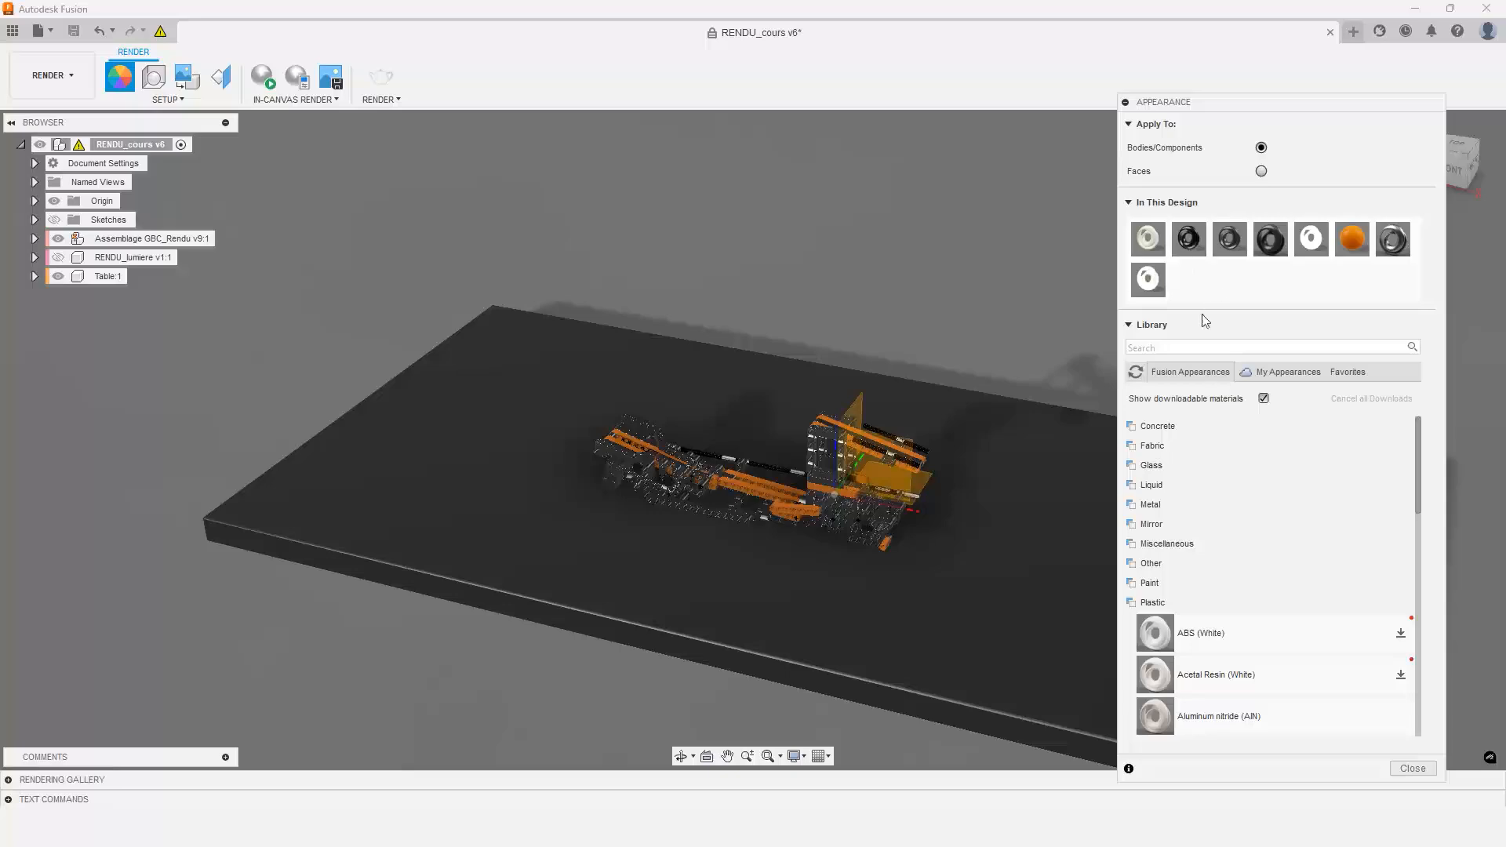
{"action": "scroll", "coordinate": [803, 510], "scroll_direction": "up", "scroll_amount": 5}
{"action": "scroll", "coordinate": [773, 511], "scroll_direction": "up", "scroll_amount": 3}
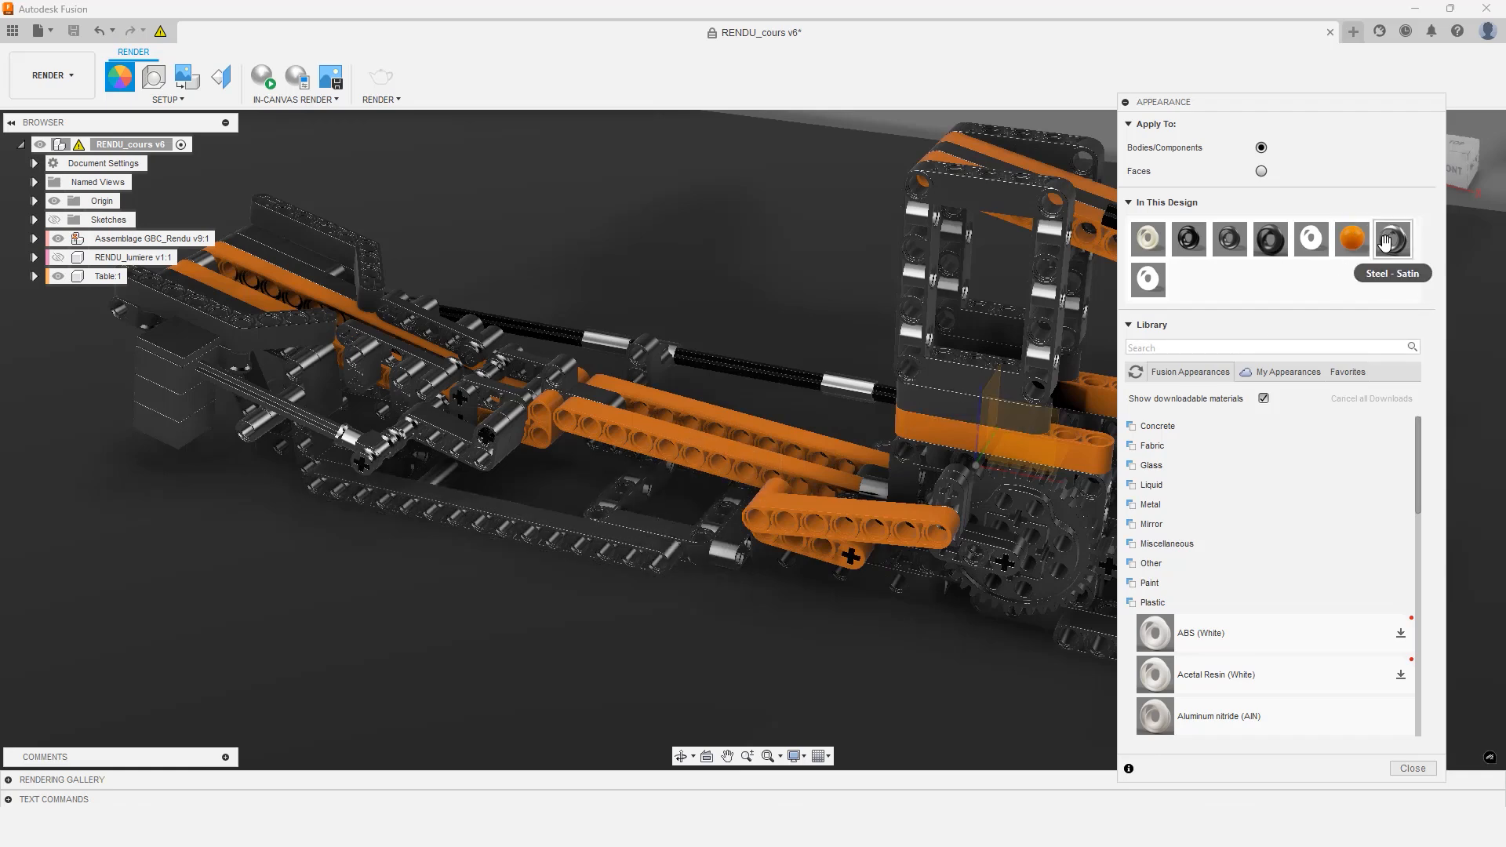
{"action": "left_click", "coordinate": [1313, 304]}
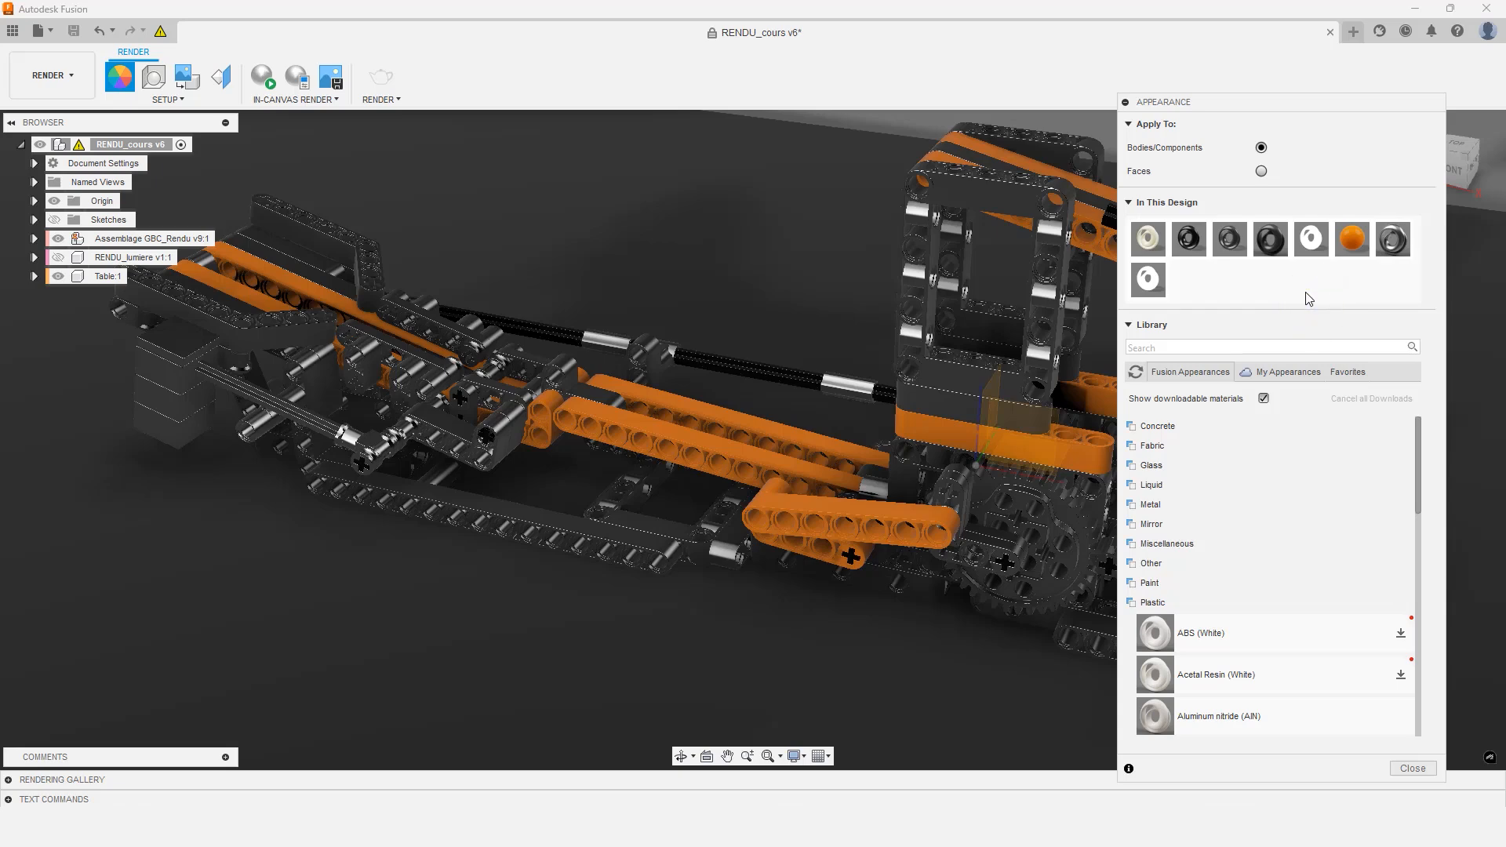
{"action": "scroll", "coordinate": [852, 388], "scroll_direction": "up", "scroll_amount": 3}
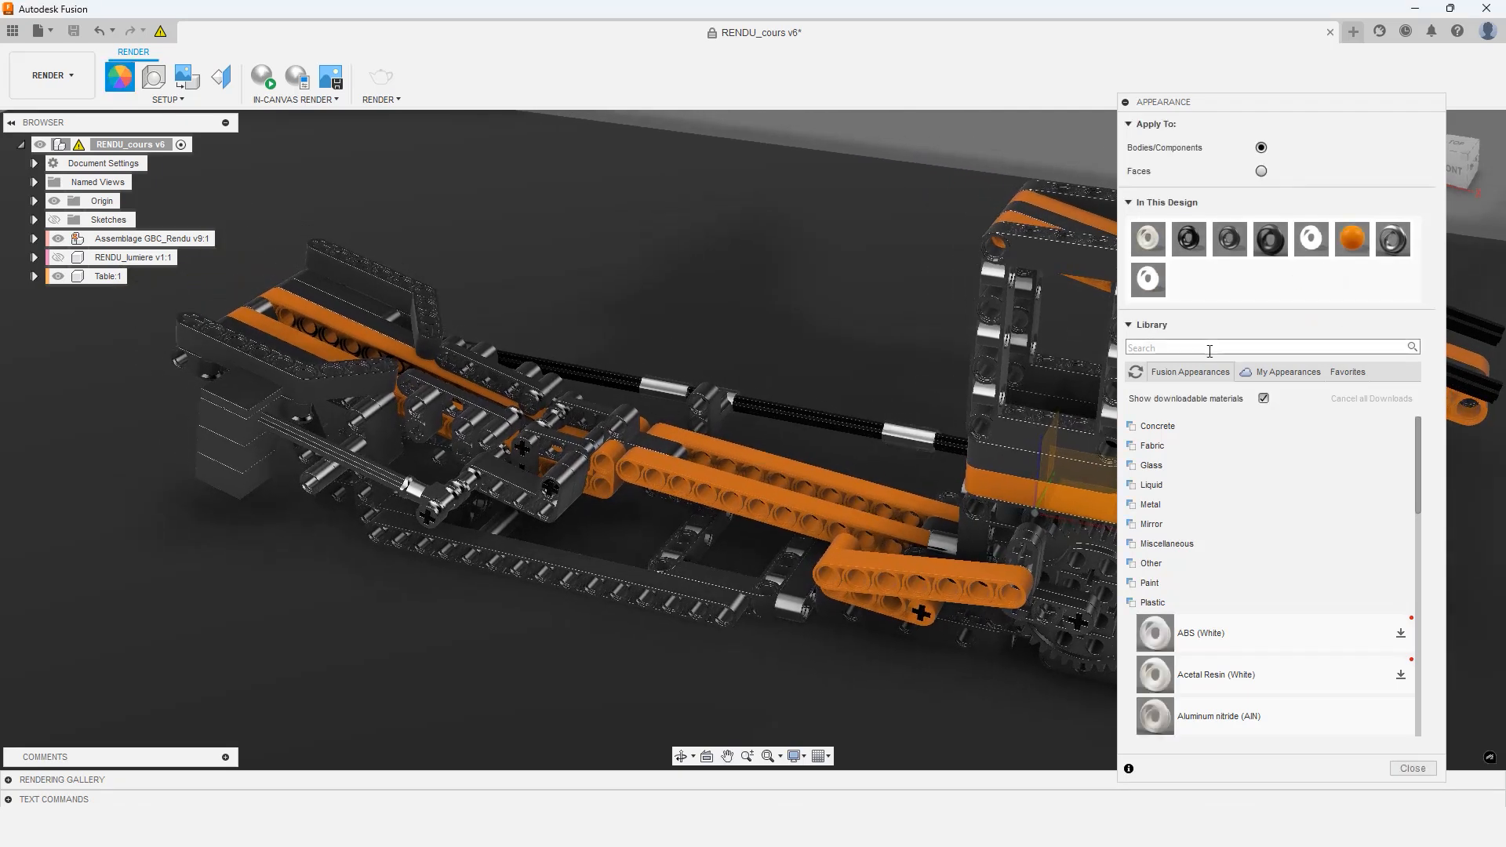
{"action": "left_click", "coordinate": [1226, 288]}
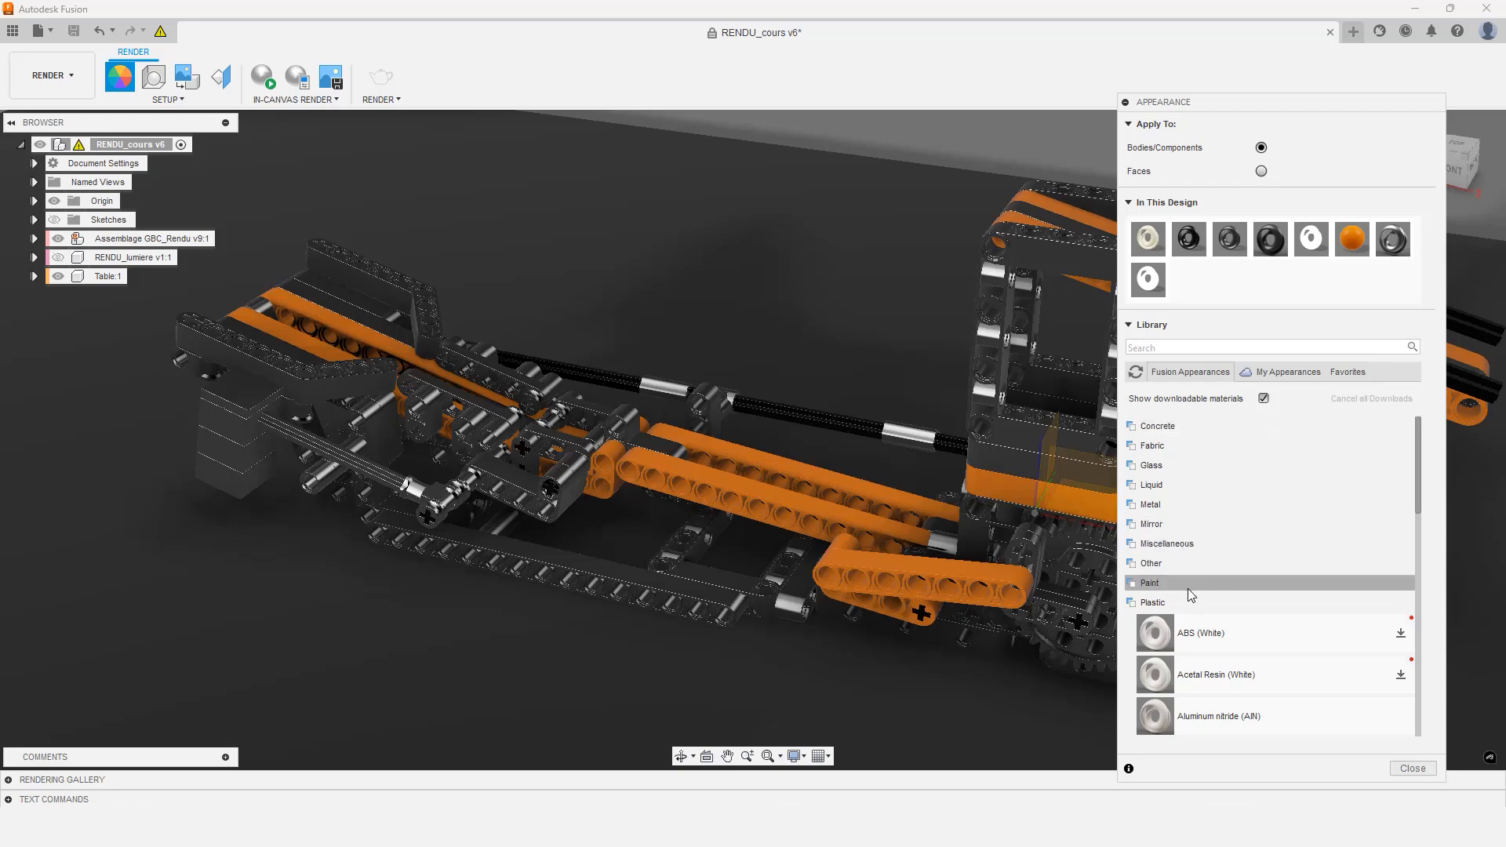
Add Plastic - Translucent Glossy (Blue) from the Translucent plastics to the appearances in this design
{"action": "scroll", "coordinate": [1194, 609], "scroll_direction": "down", "scroll_amount": 5}
{"action": "scroll", "coordinate": [1192, 604], "scroll_direction": "down", "scroll_amount": 5}
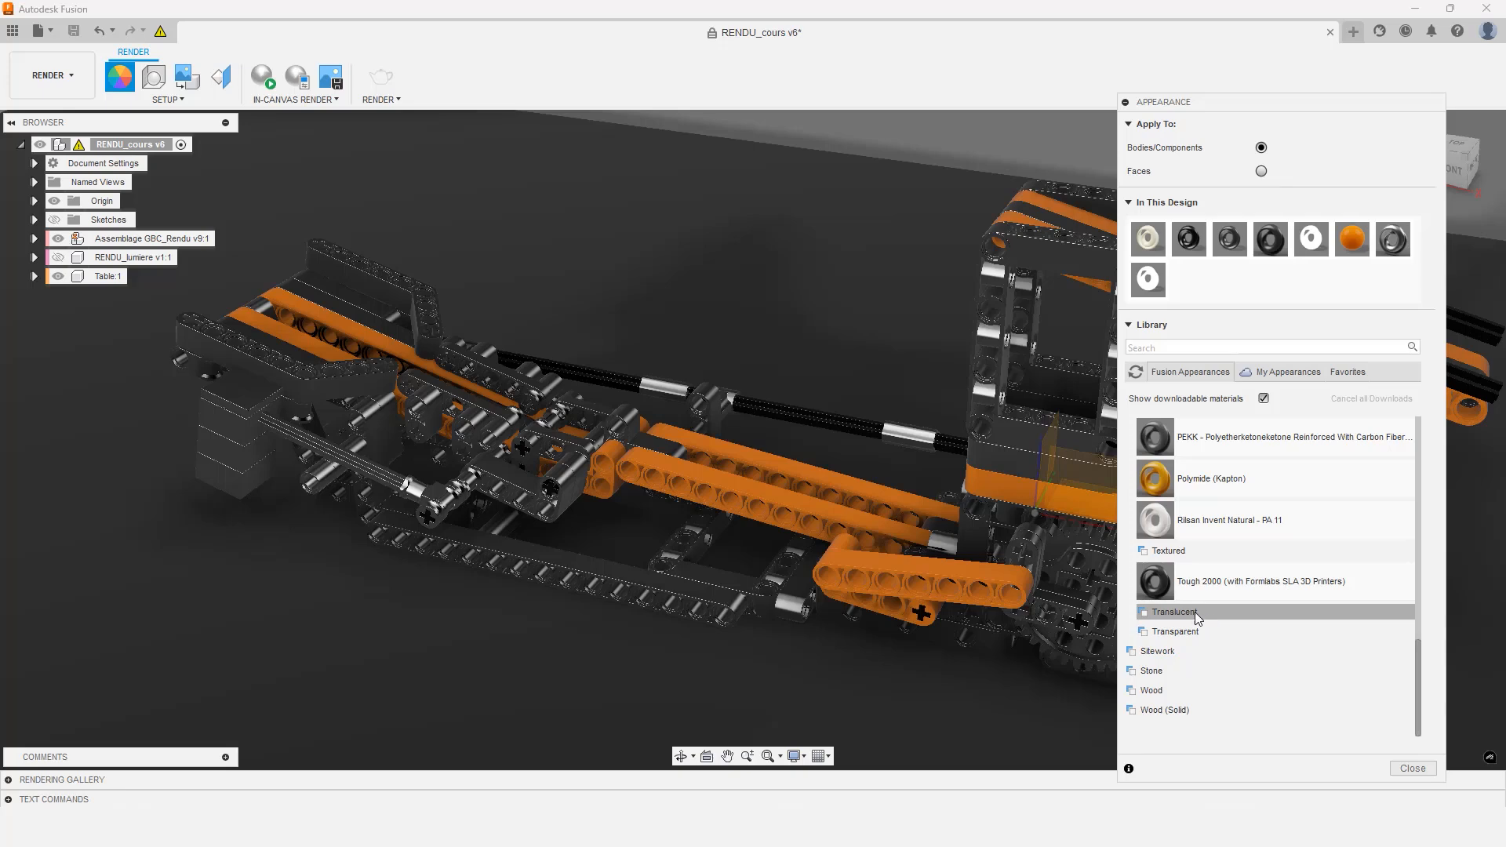
{"action": "left_click", "coordinate": [1194, 612]}
{"action": "scroll", "coordinate": [1196, 610], "scroll_direction": "down", "scroll_amount": 2}
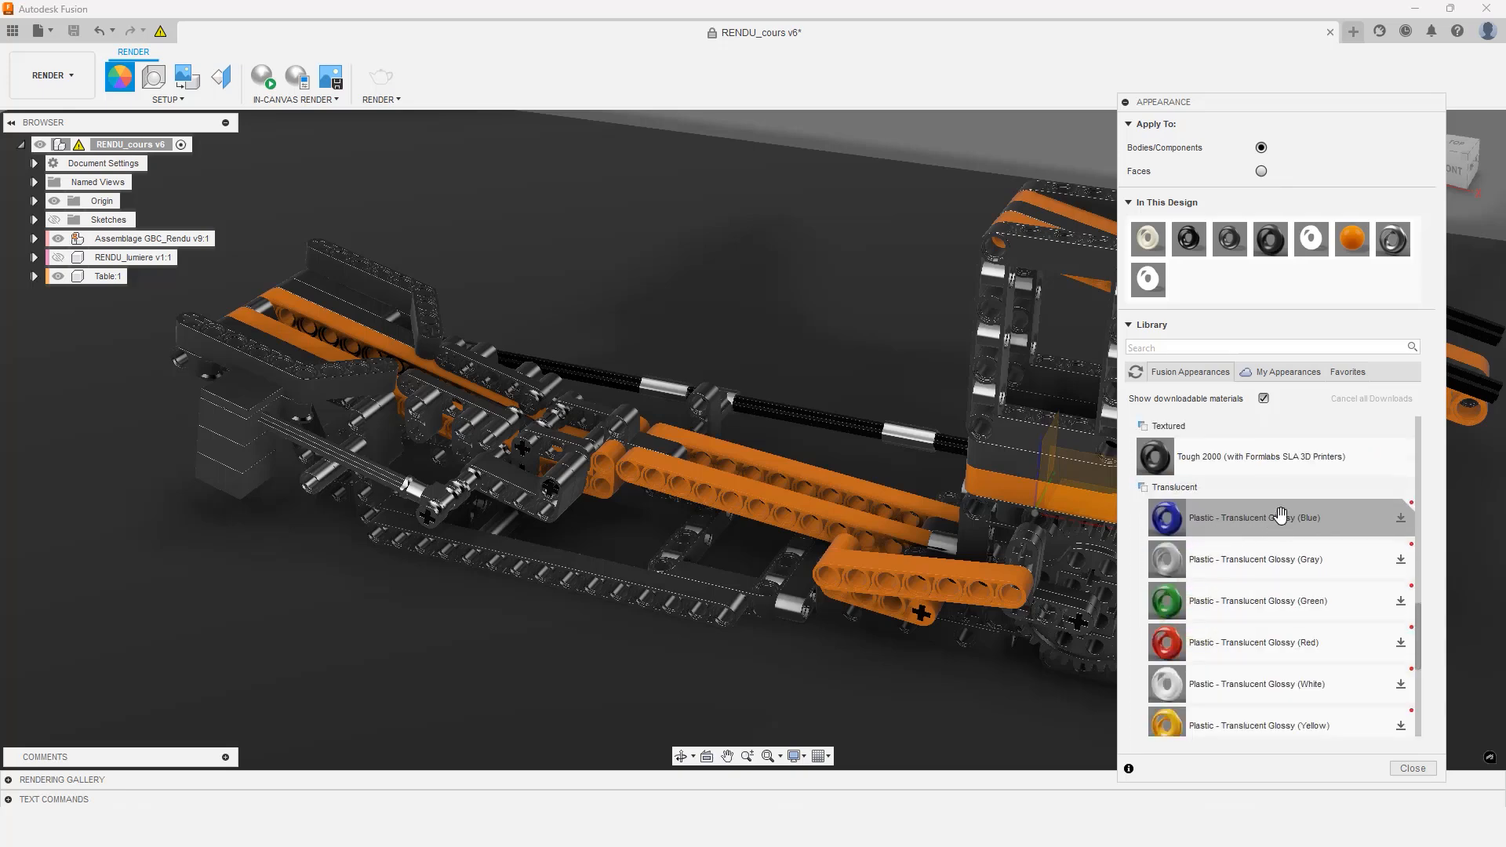
{"action": "scroll", "coordinate": [1298, 663], "scroll_direction": "down", "scroll_amount": 2}
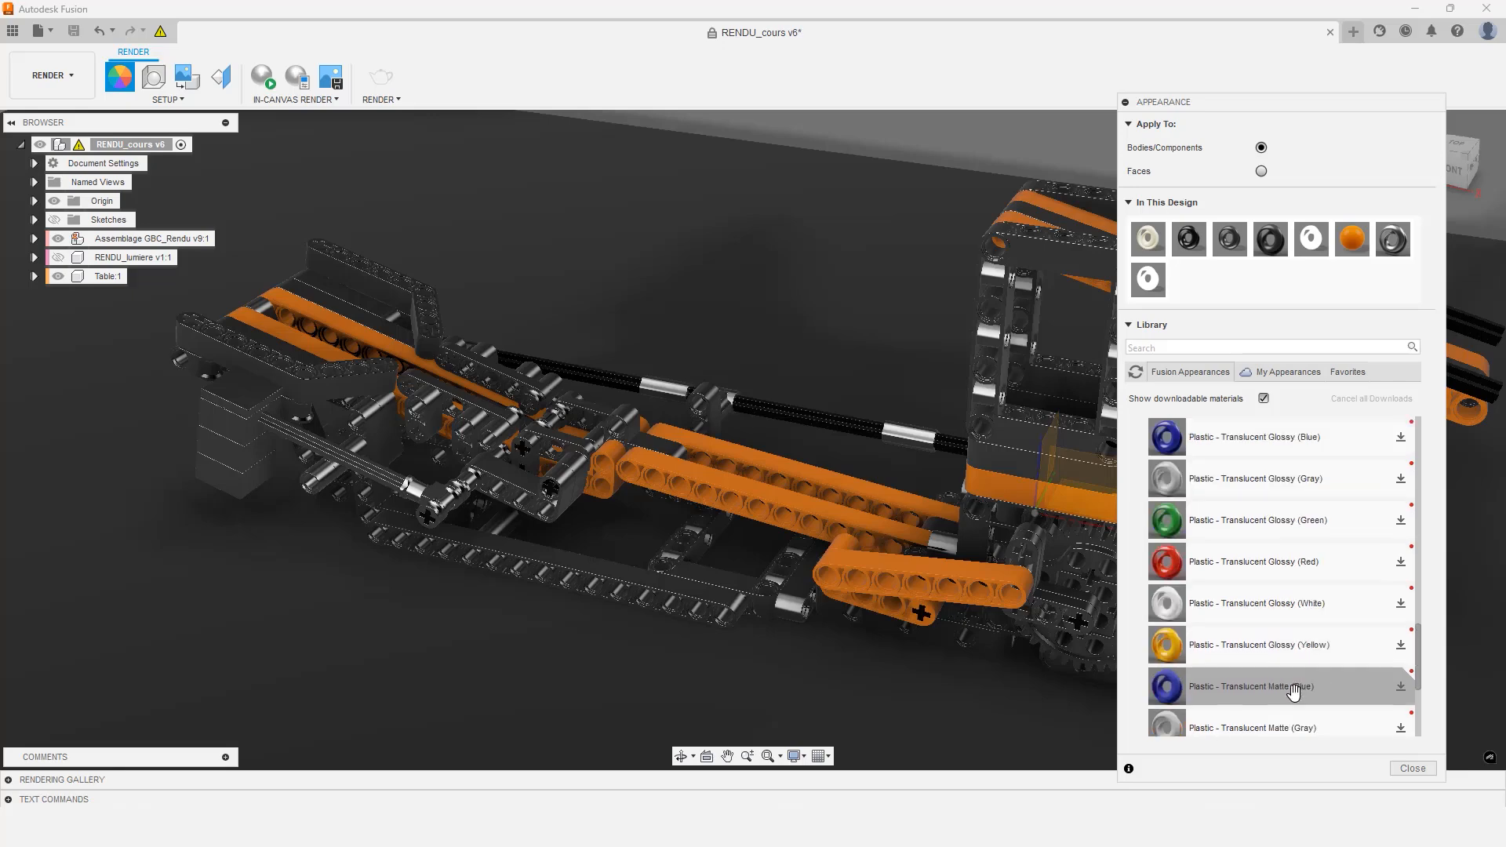
{"action": "scroll", "coordinate": [1285, 596], "scroll_direction": "up", "scroll_amount": 2}
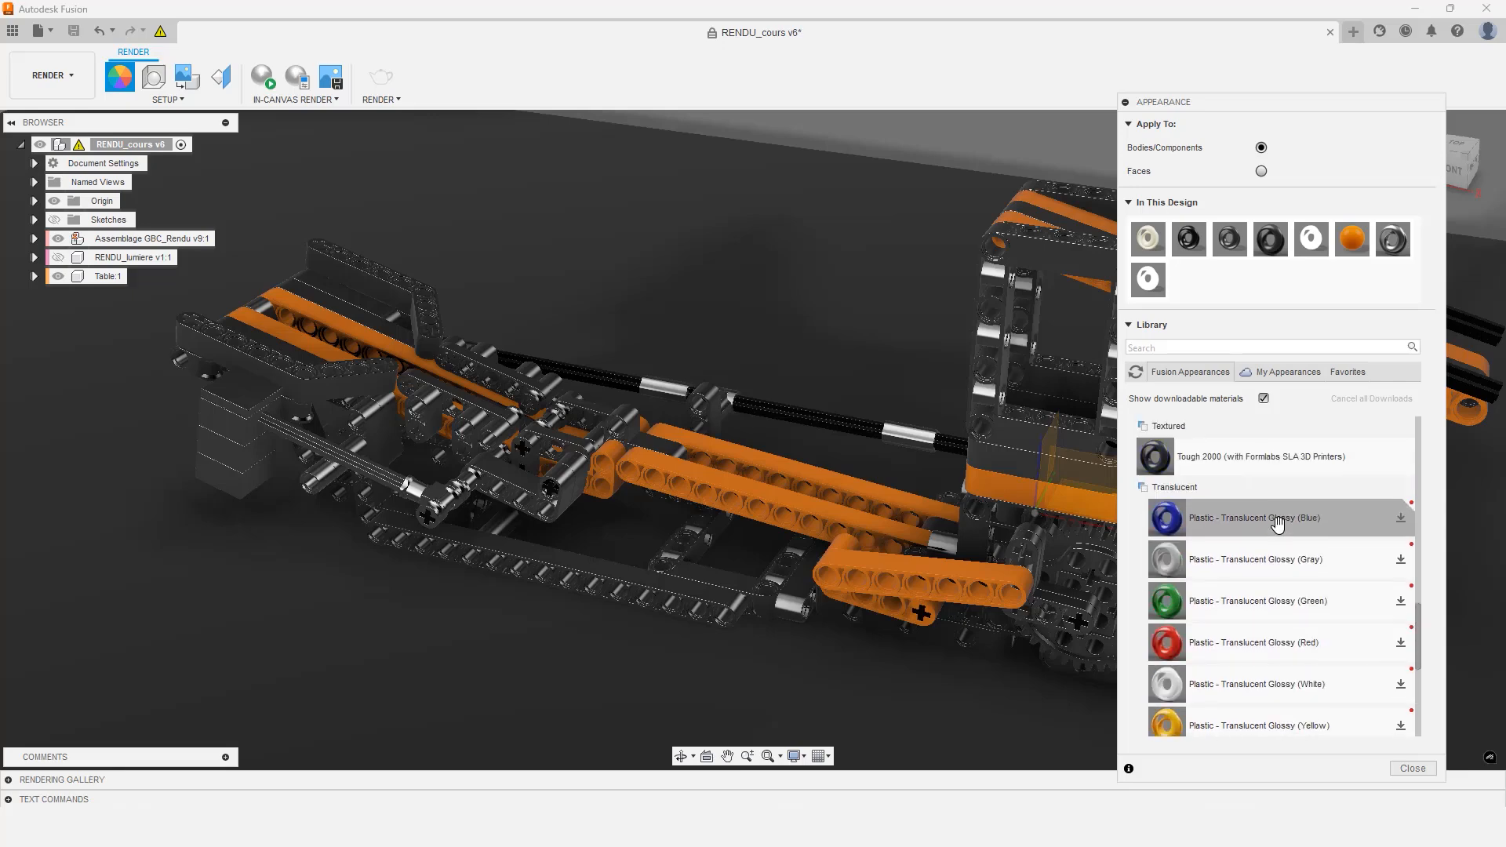
{"action": "left_click_drag", "start_coordinate": [1278, 524], "coordinate": [1204, 282]}
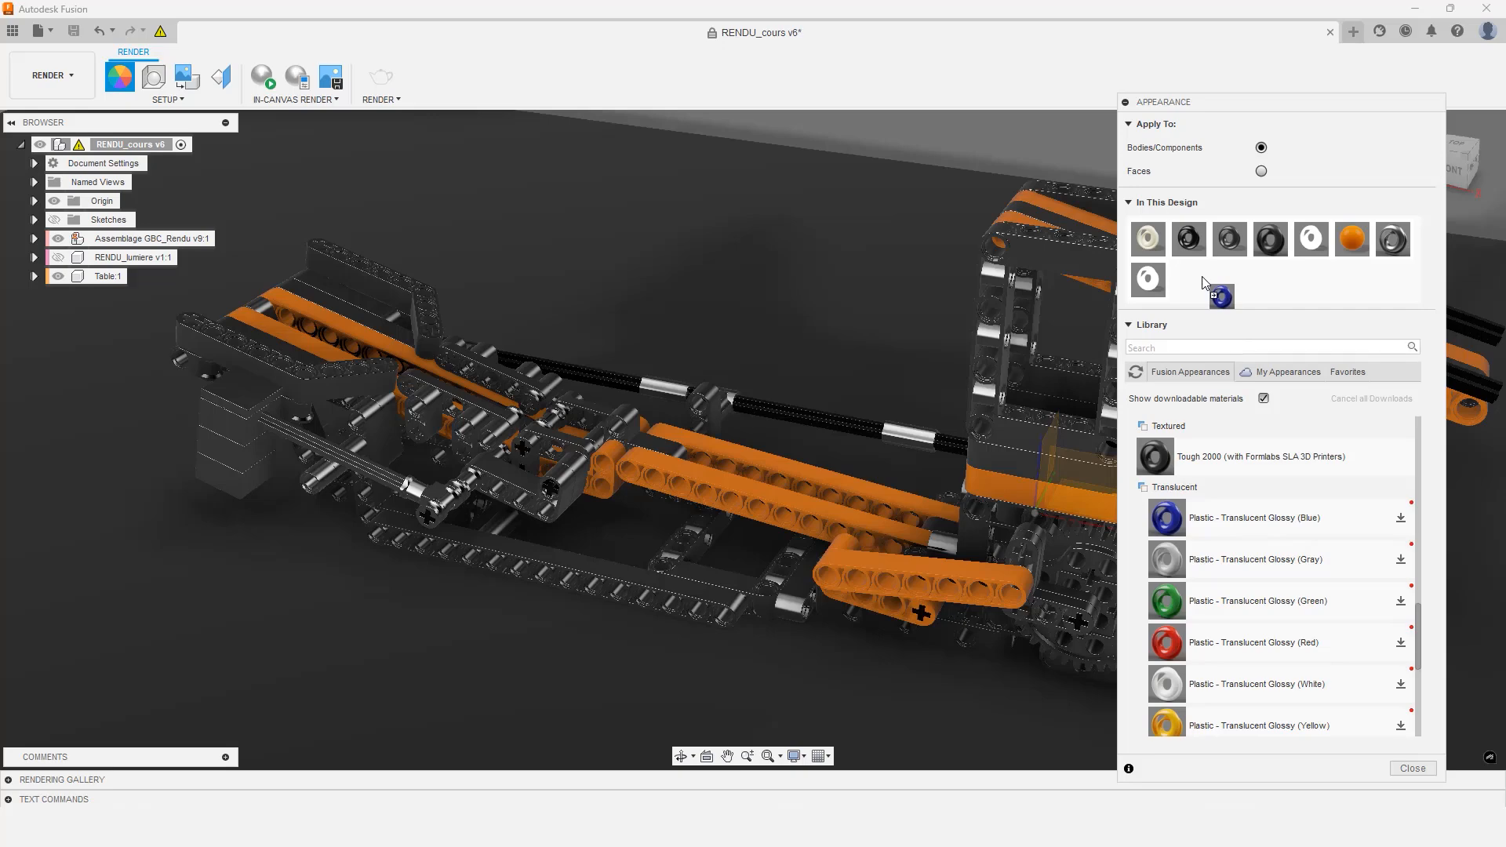
{"action": "left_click_drag", "start_coordinate": [1204, 283], "coordinate": [1204, 282]}
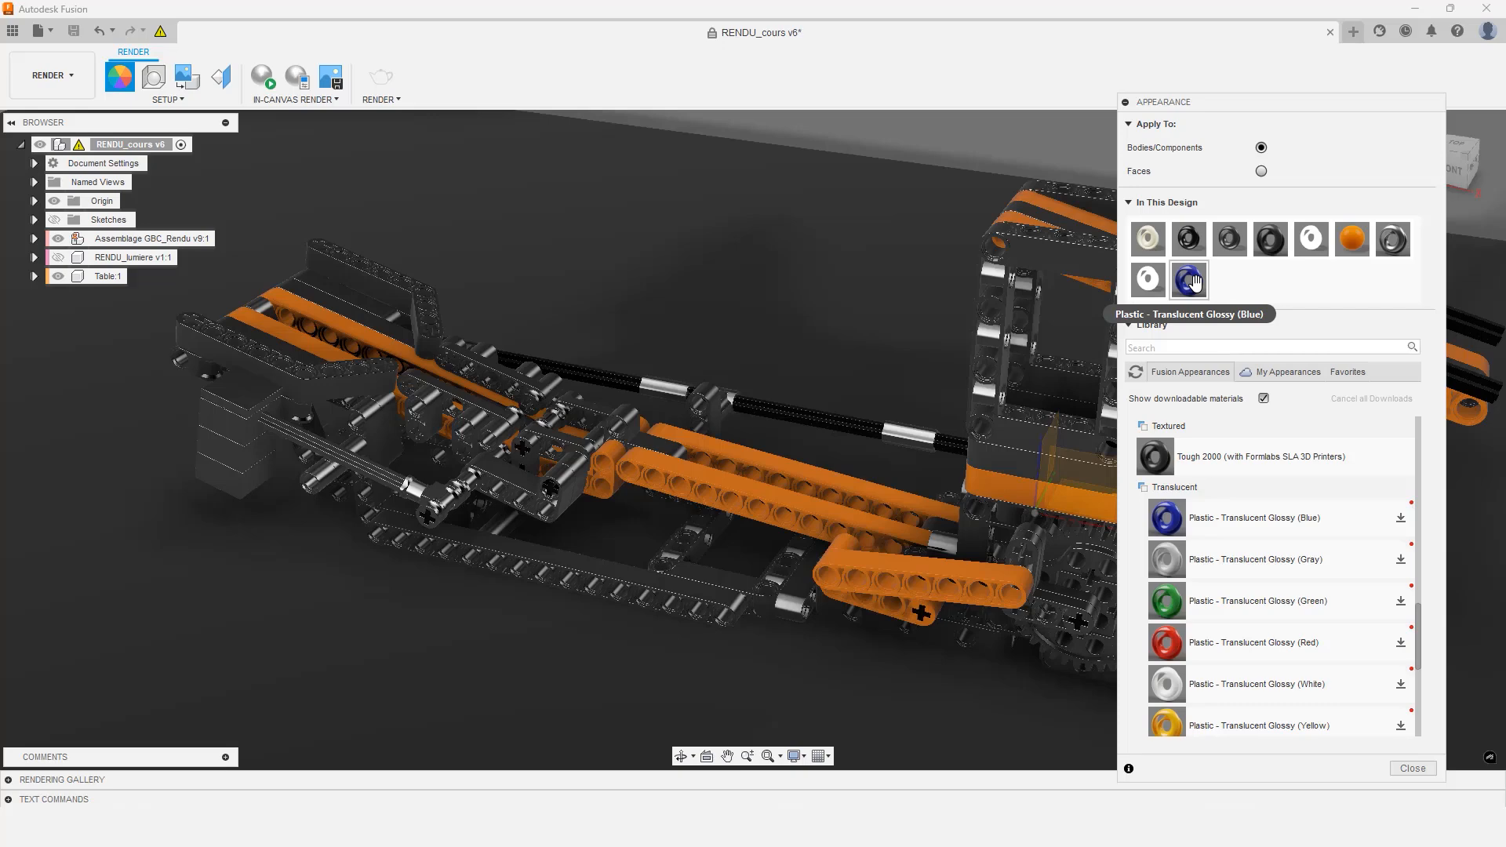
Edit the added translucent blue plastic appearance and set its RGB colour to 217, 115, 19
{"action": "right_click", "coordinate": [1194, 282]}
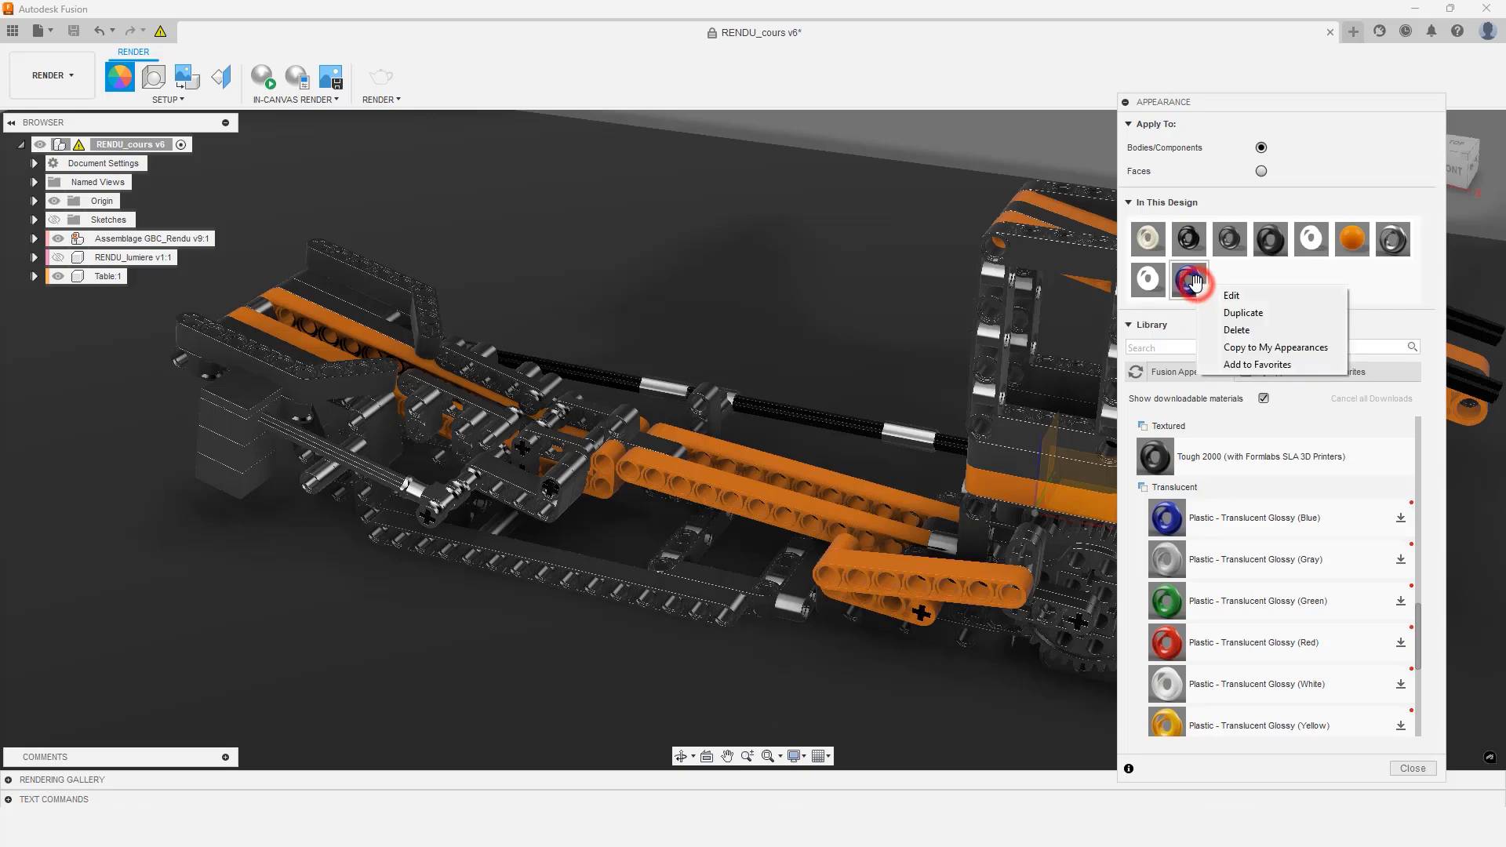
{"action": "left_click", "coordinate": [1231, 298]}
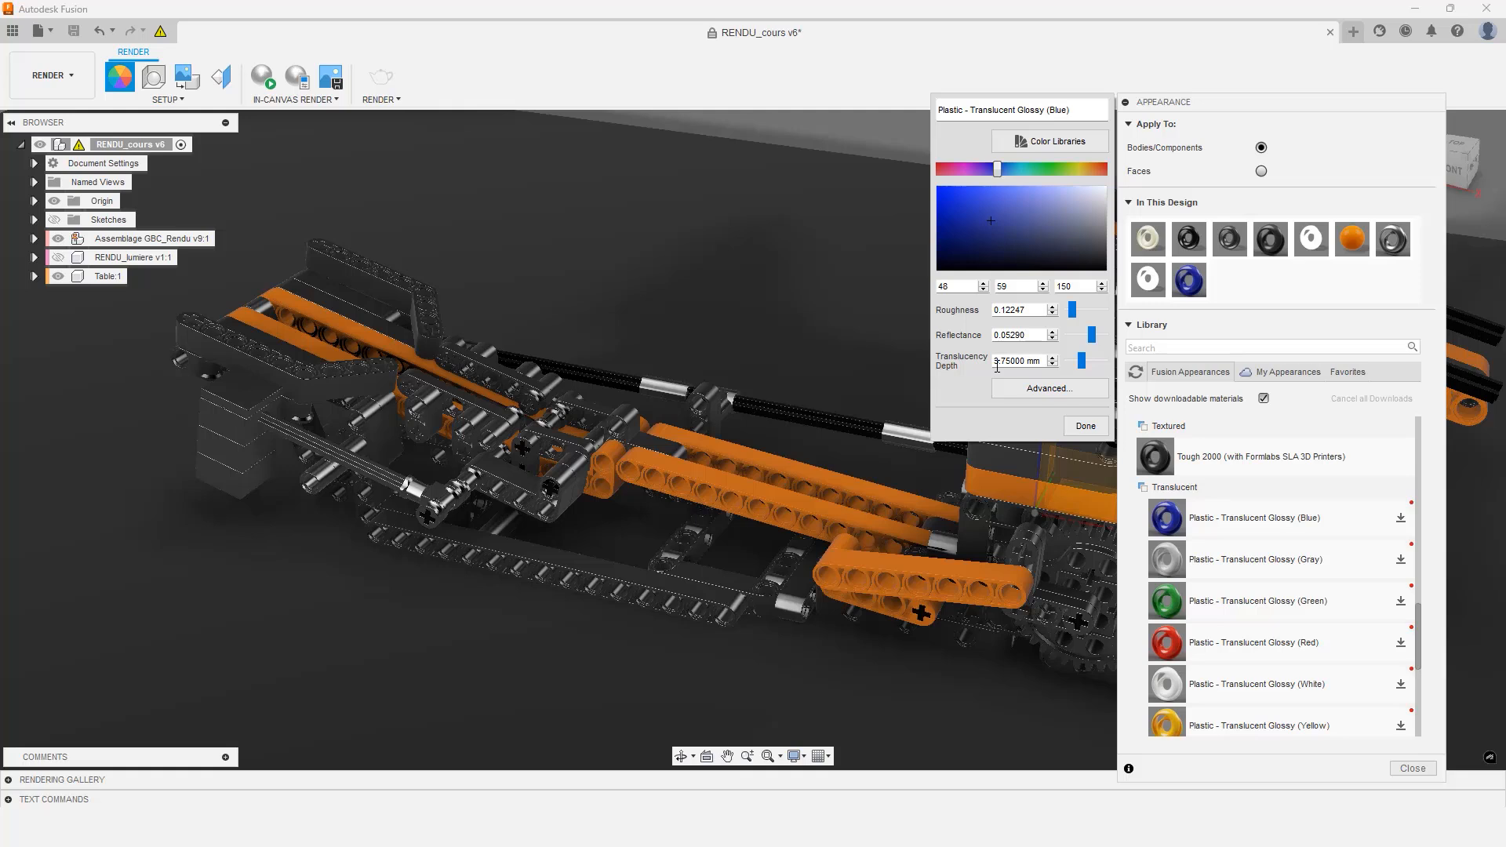
{"action": "double_click", "coordinate": [972, 286]}
{"action": "type", "text": "217"}
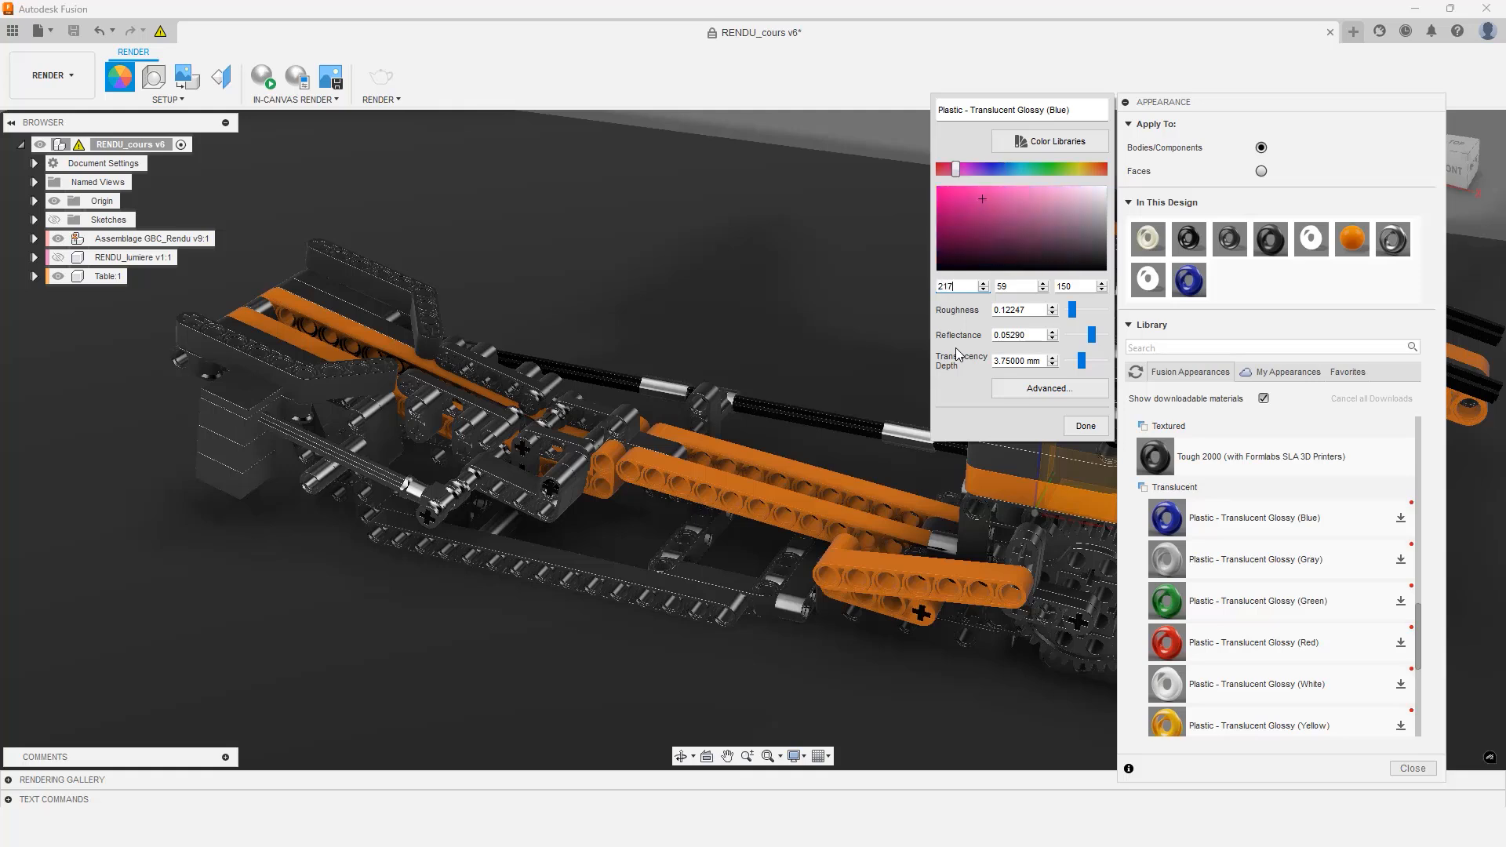
{"action": "key", "text": "Tab"}
{"action": "type", "text": "115"}
{"action": "key", "text": "Tab"}
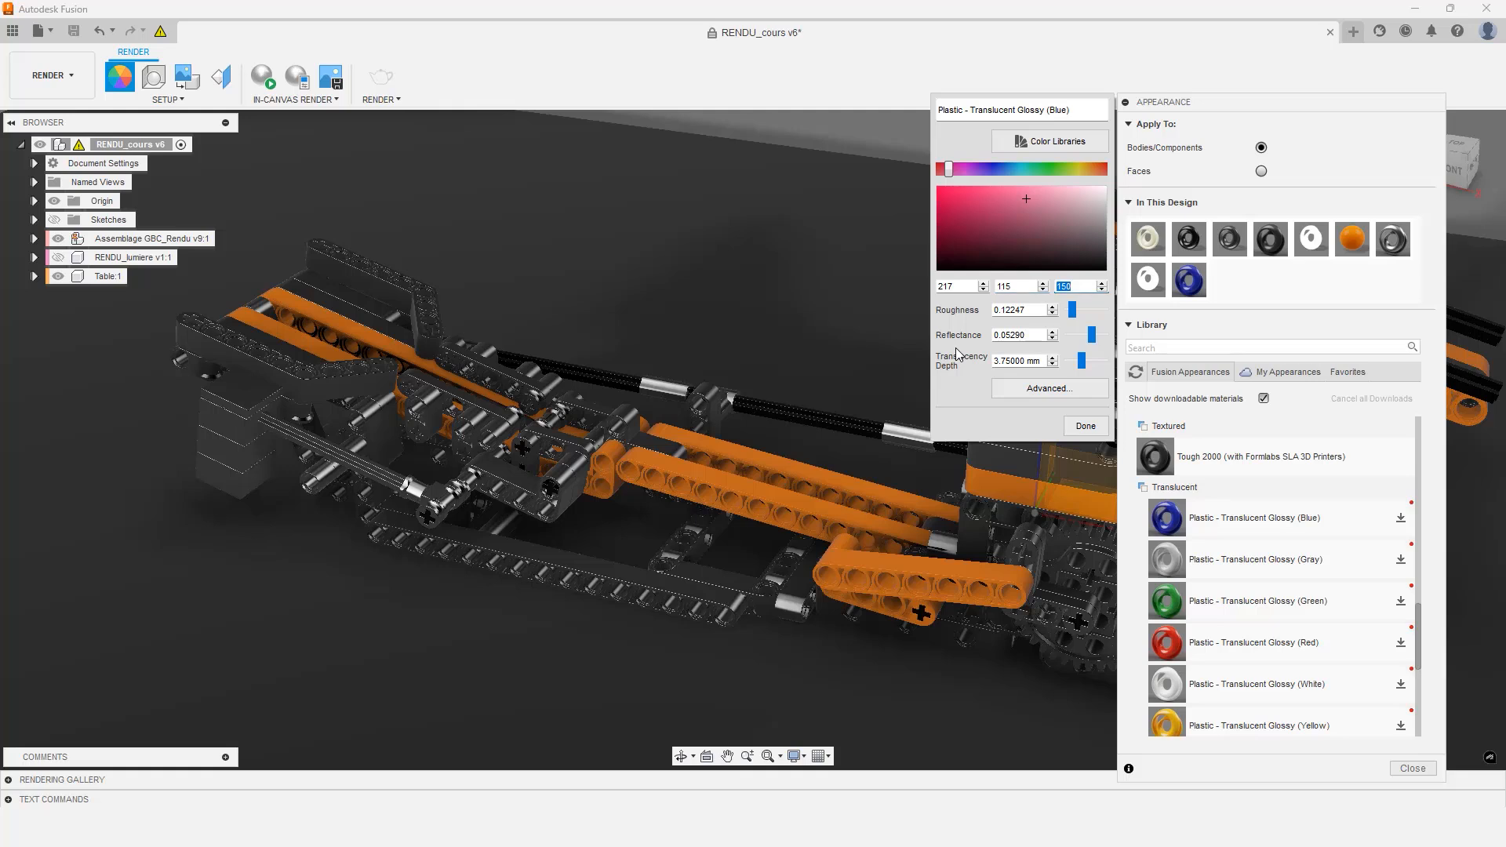
{"action": "type", "text": "1"}
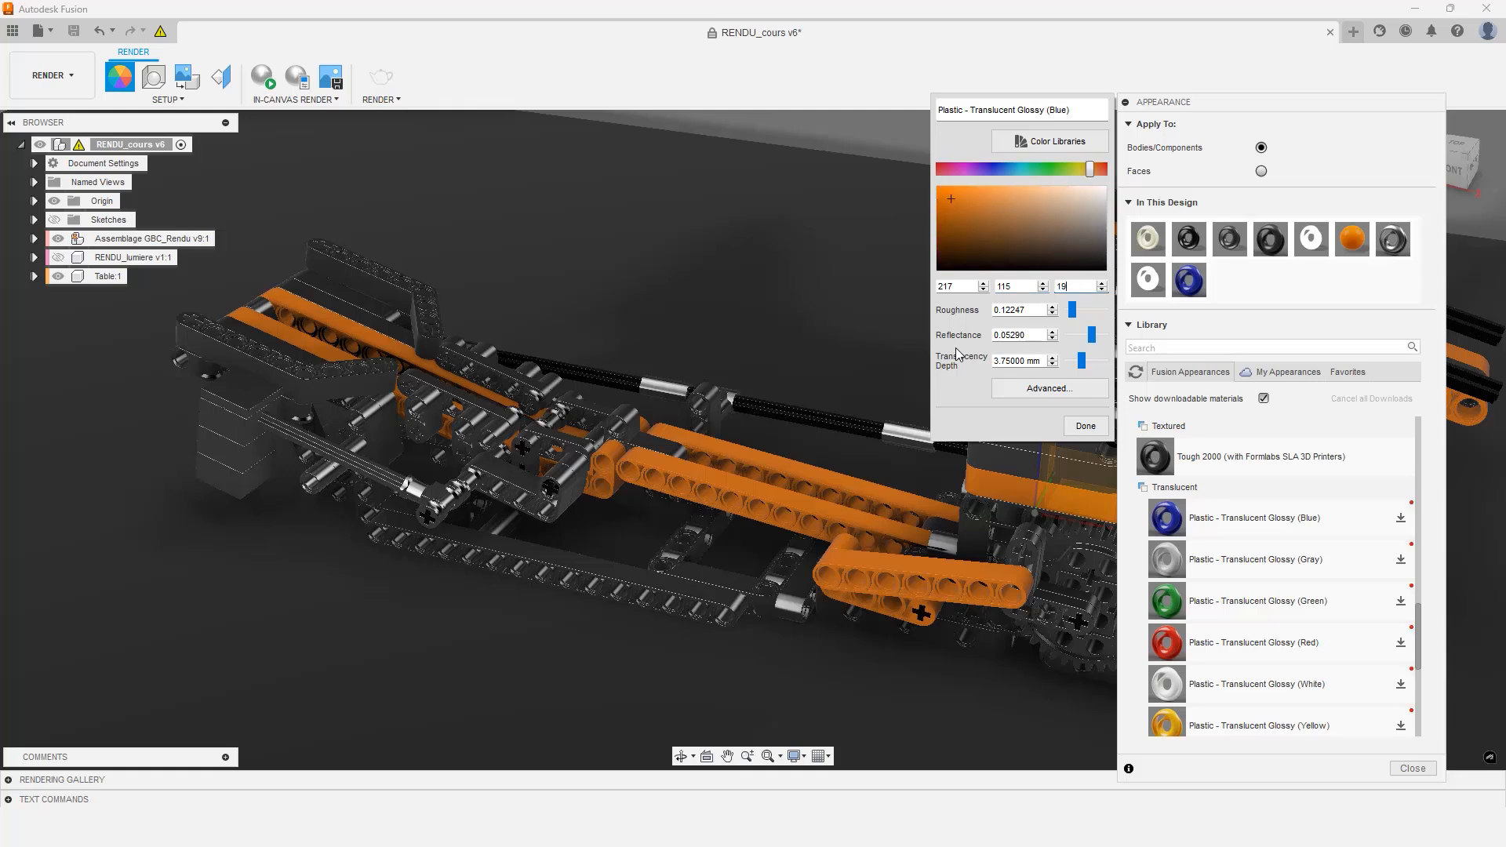
{"action": "left_click", "coordinate": [958, 326]}
Set the appearance's roughness to 0.2, reflectance to 0.05 and translucency depth to 0 mm, and finish editing
{"action": "left_click", "coordinate": [1034, 312]}
{"action": "type", "text": "0.2"}
{"action": "left_click_drag", "start_coordinate": [1005, 335], "coordinate": [1035, 335]}
{"action": "key", "text": "BackSpace"}
{"action": "type", "text": "5"}
{"action": "left_click", "coordinate": [1045, 360]}
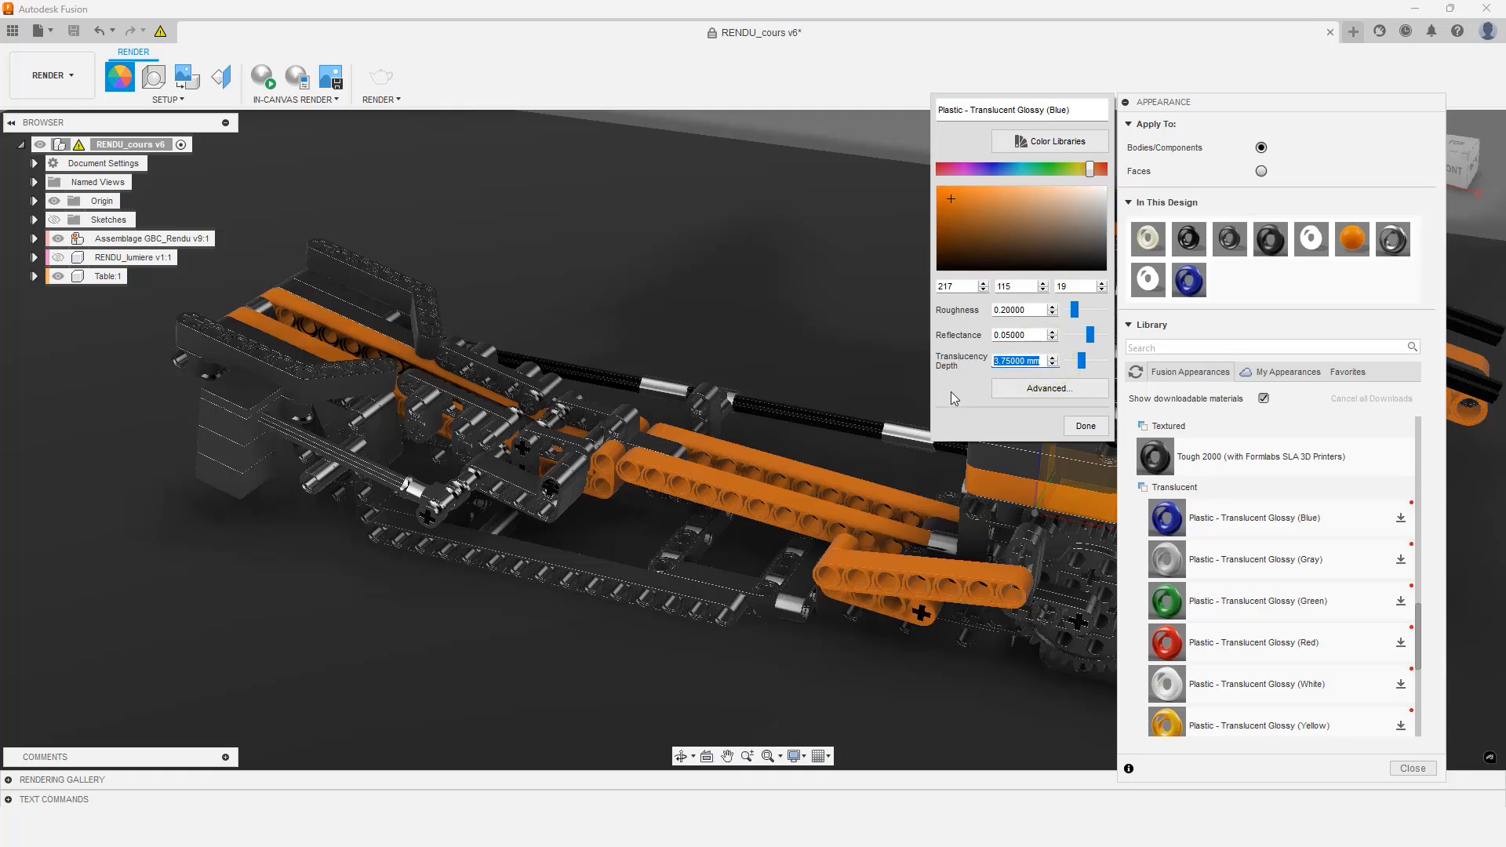
{"action": "type", "text": "0"}
{"action": "left_click", "coordinate": [1084, 426]}
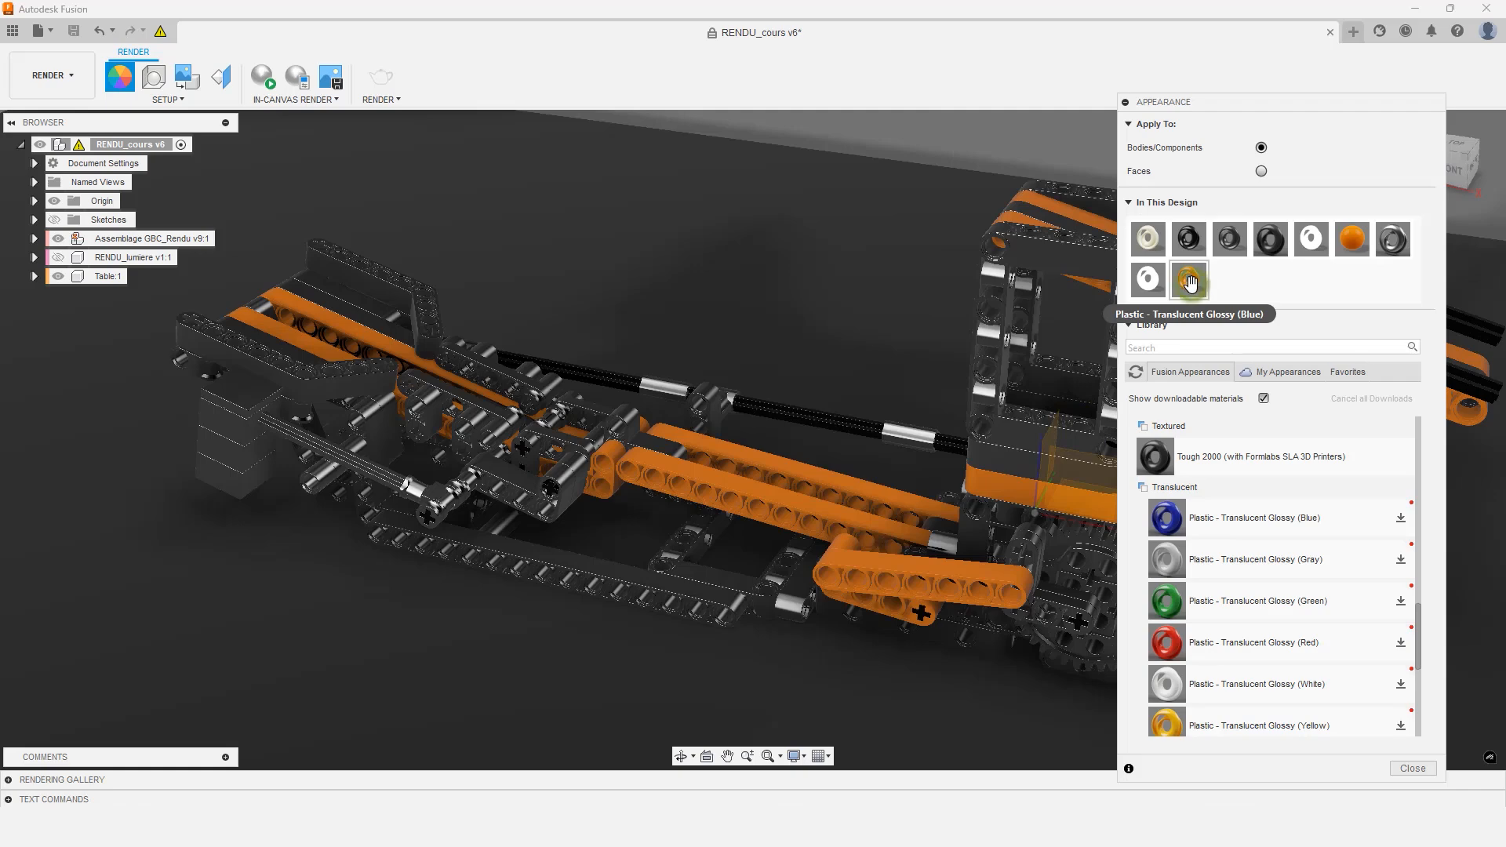
Apply the custom orange translucent plastic to all parts that use the original orange appearance
{"action": "left_click_drag", "start_coordinate": [1189, 283], "coordinate": [872, 435]}
{"action": "left_click_drag", "start_coordinate": [779, 507], "coordinate": [1248, 291]}
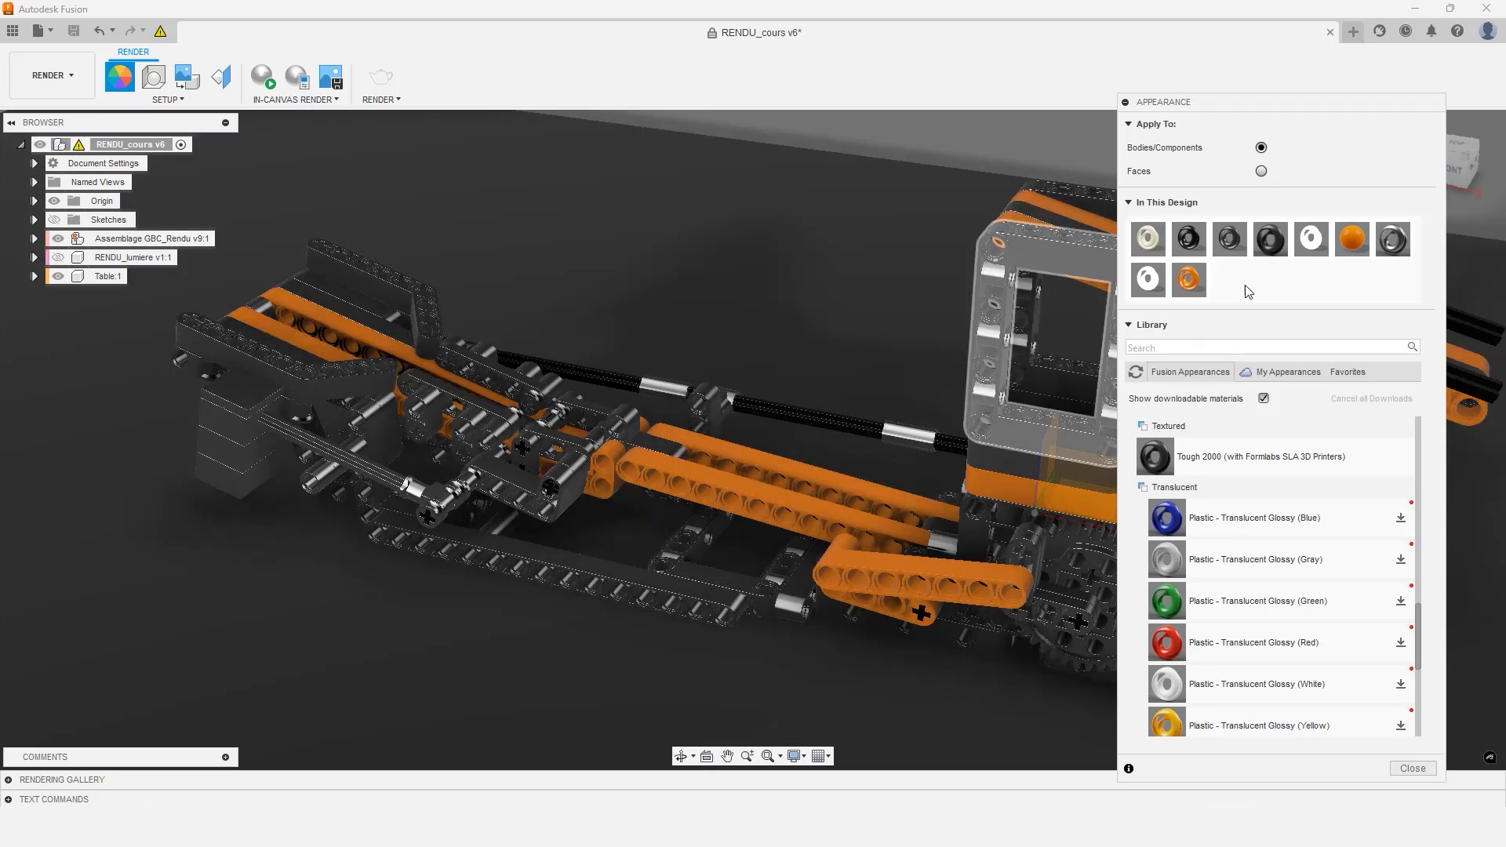
{"action": "right_click", "coordinate": [1353, 238]}
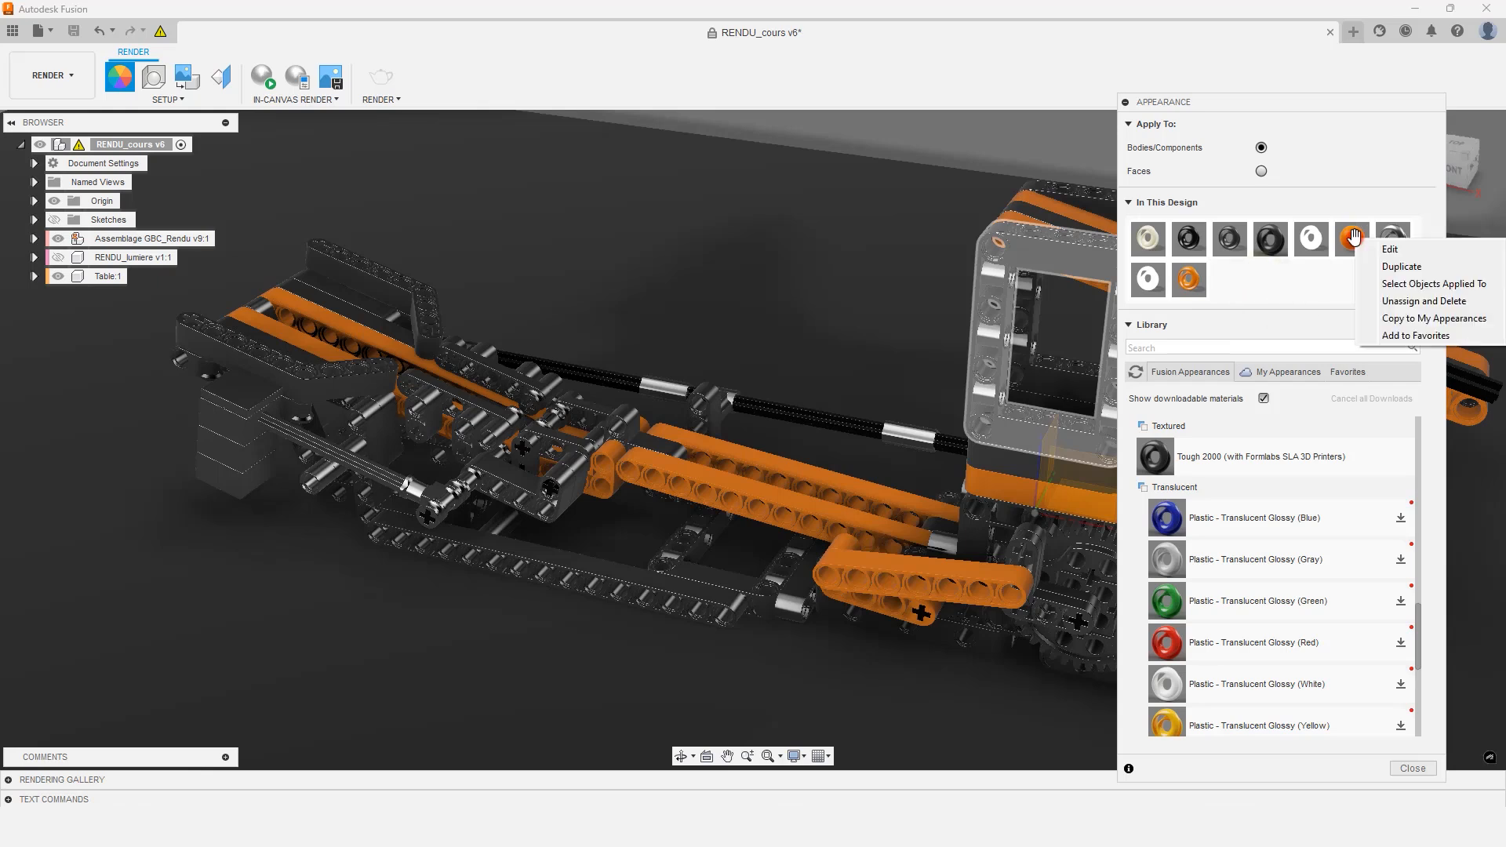
{"action": "left_click", "coordinate": [1421, 286]}
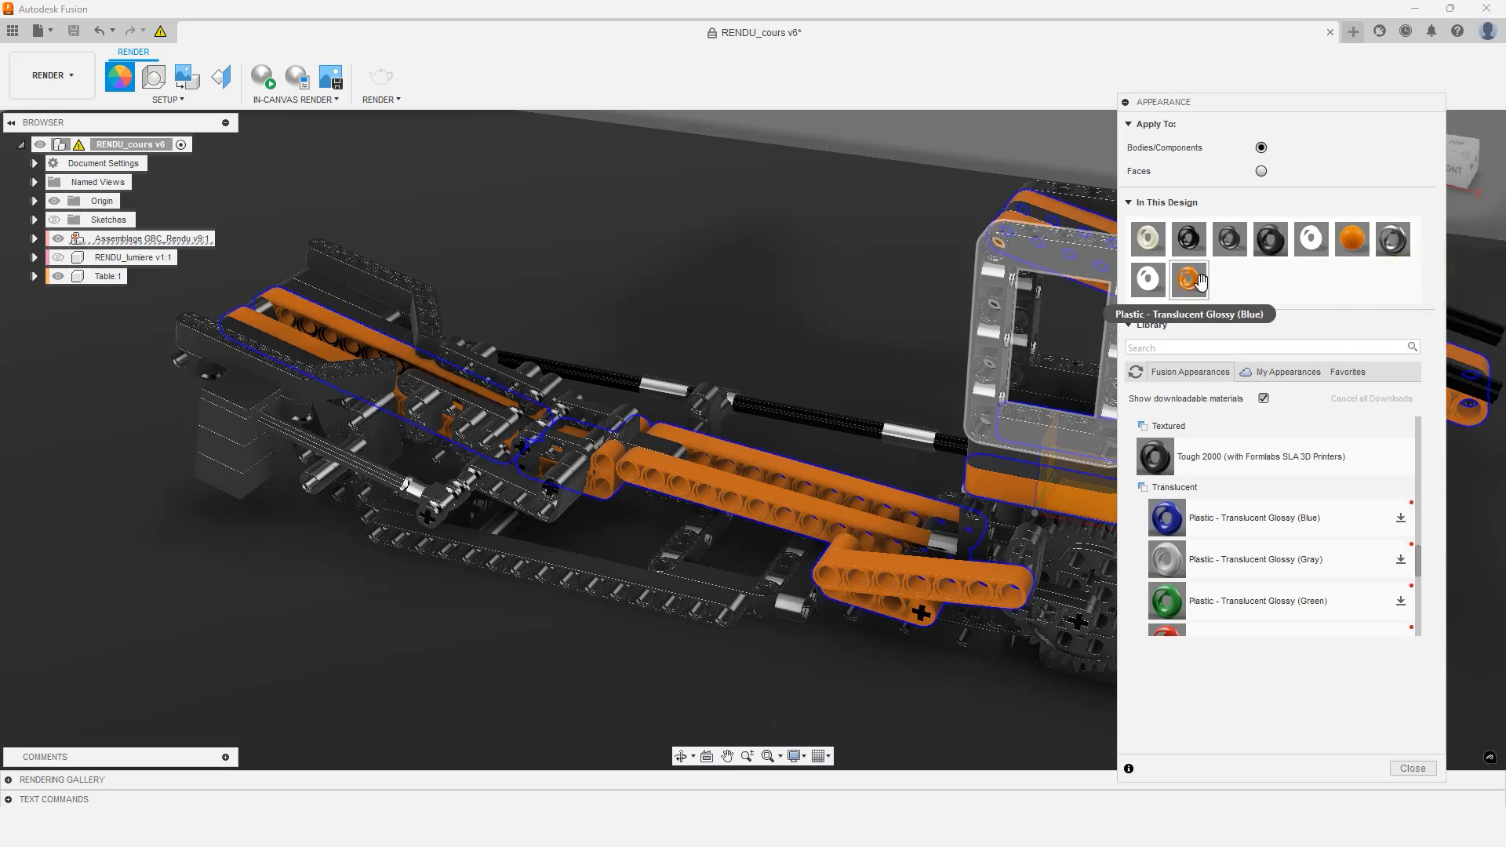
{"action": "left_click_drag", "start_coordinate": [1192, 280], "coordinate": [779, 502]}
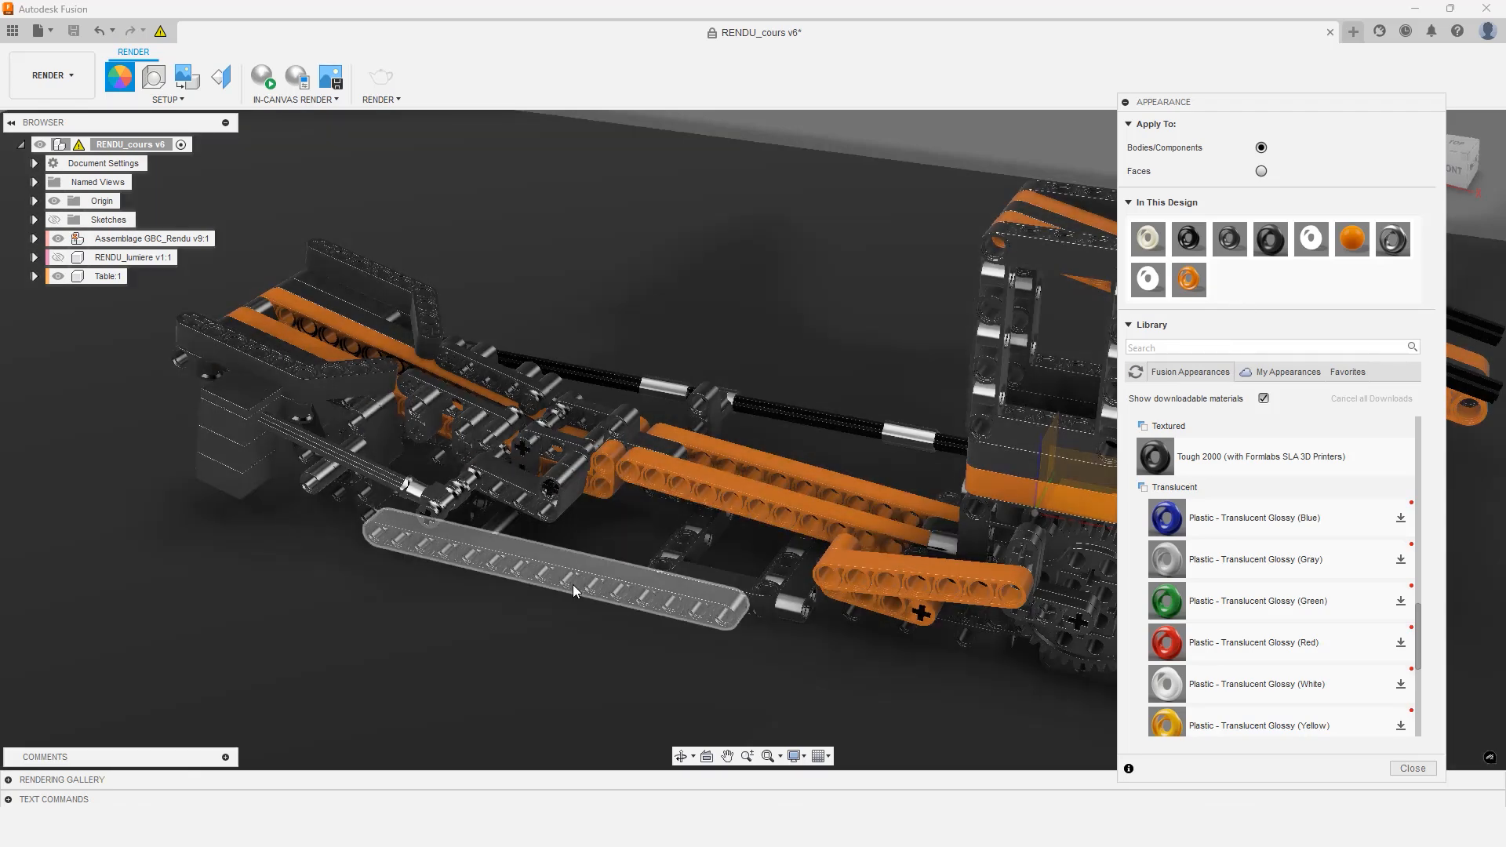
Duplicate the custom orange translucent appearance and set the copy's RGB colour to 89, 89, 89
{"action": "right_click", "coordinate": [1189, 275]}
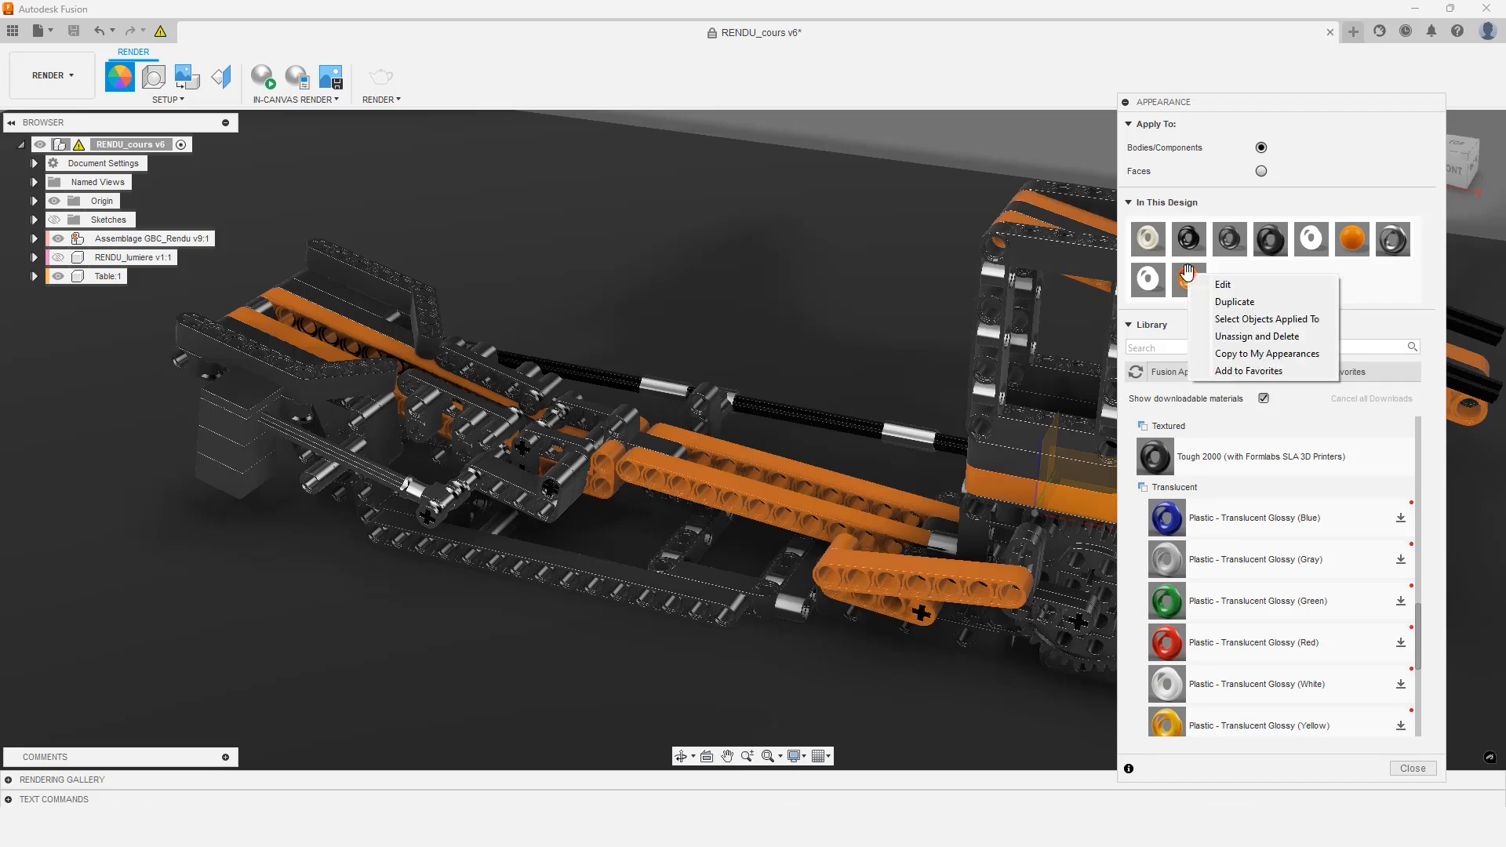
{"action": "left_click", "coordinate": [1228, 303]}
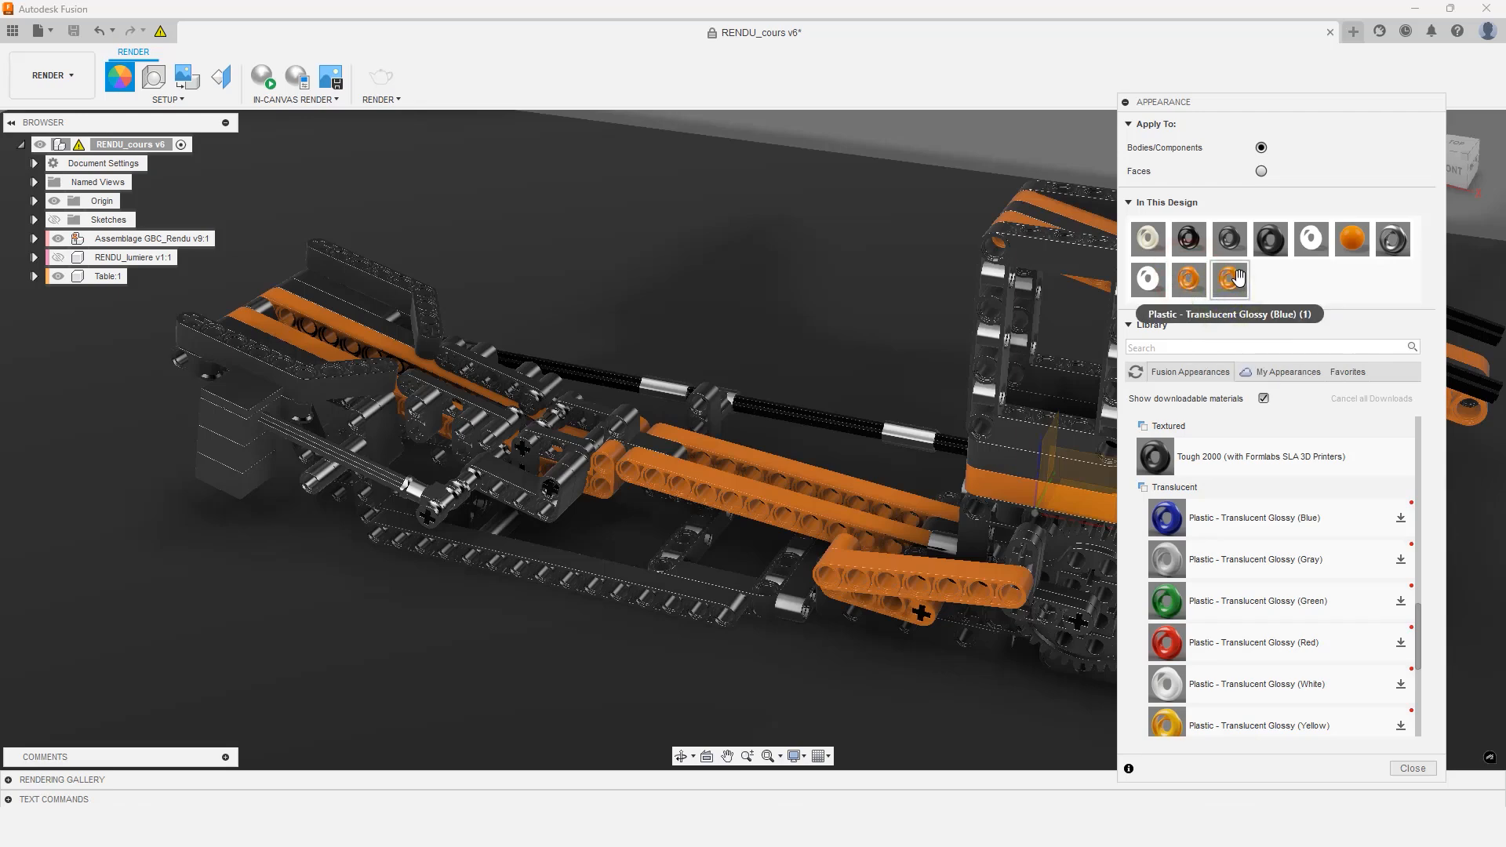
{"action": "right_click", "coordinate": [1238, 278]}
{"action": "left_click", "coordinate": [1272, 288]}
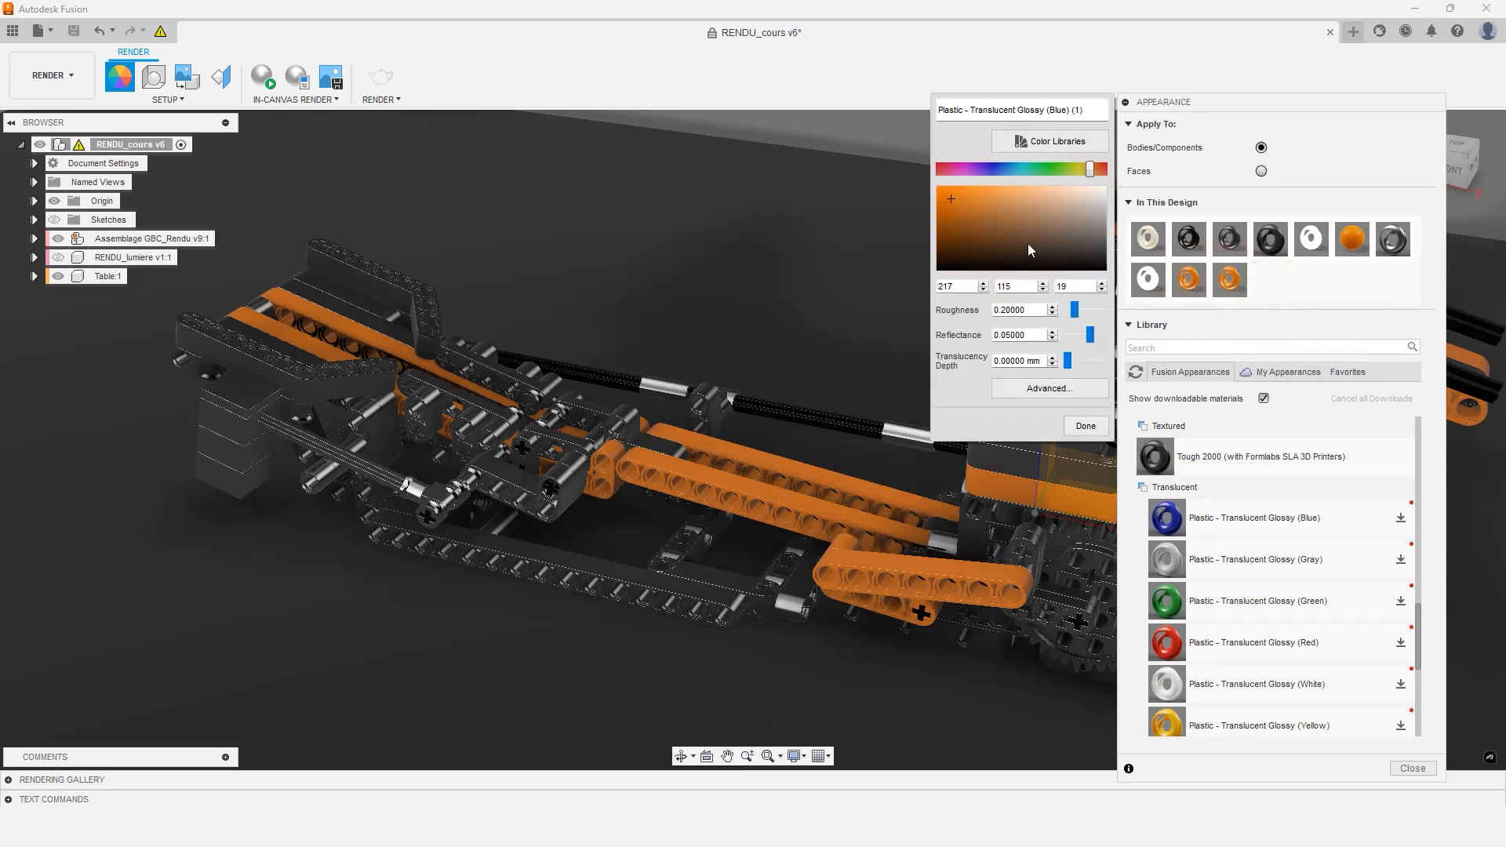
{"action": "double_click", "coordinate": [971, 287]}
{"action": "type", "text": "89"}
{"action": "key", "text": "Tab"}
{"action": "type", "text": "89"}
{"action": "key", "text": "Tab"}
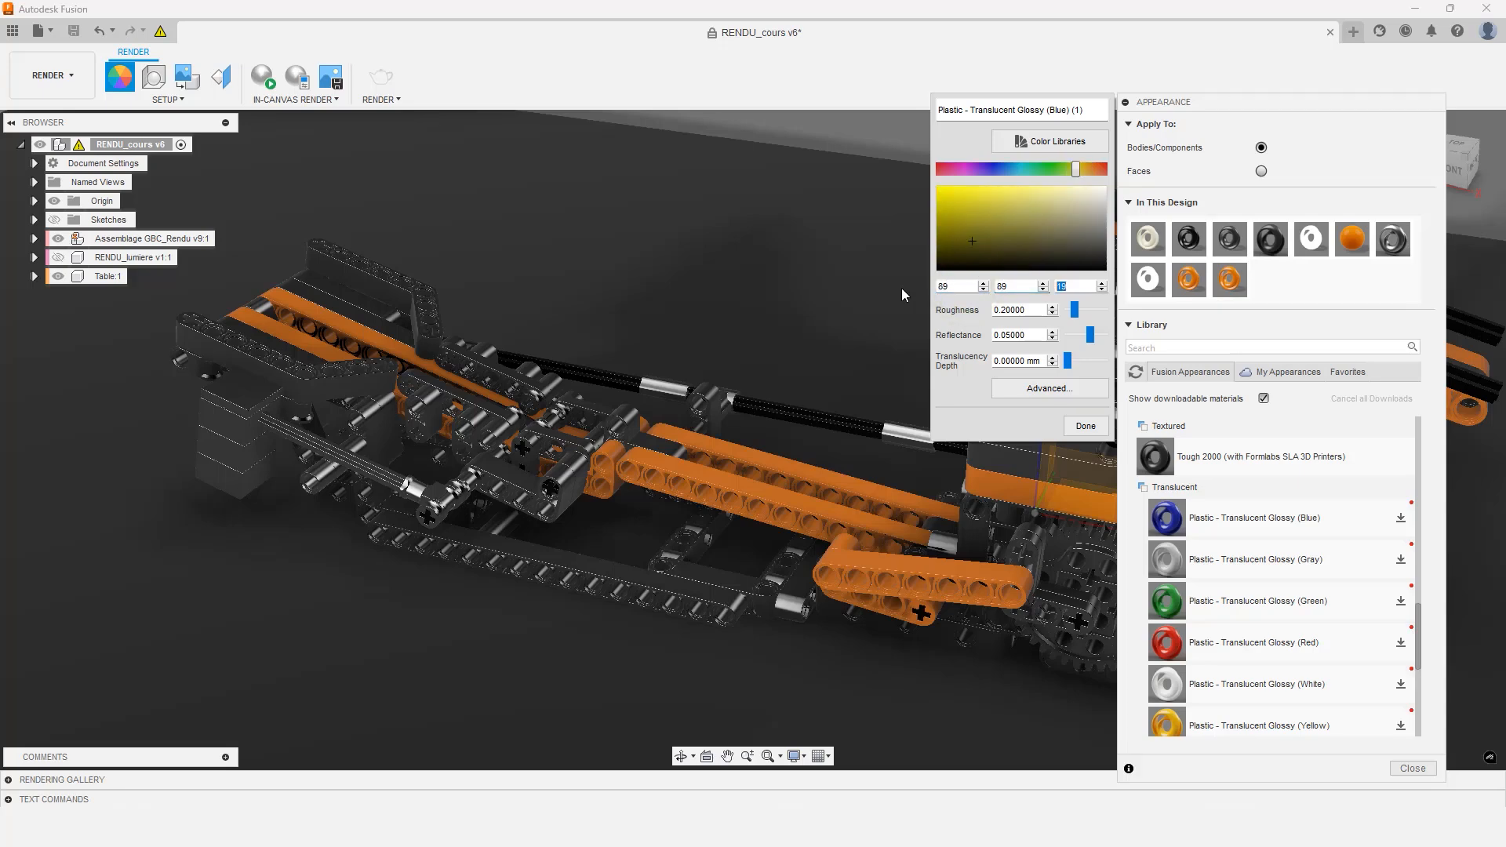
{"action": "type", "text": "89"}
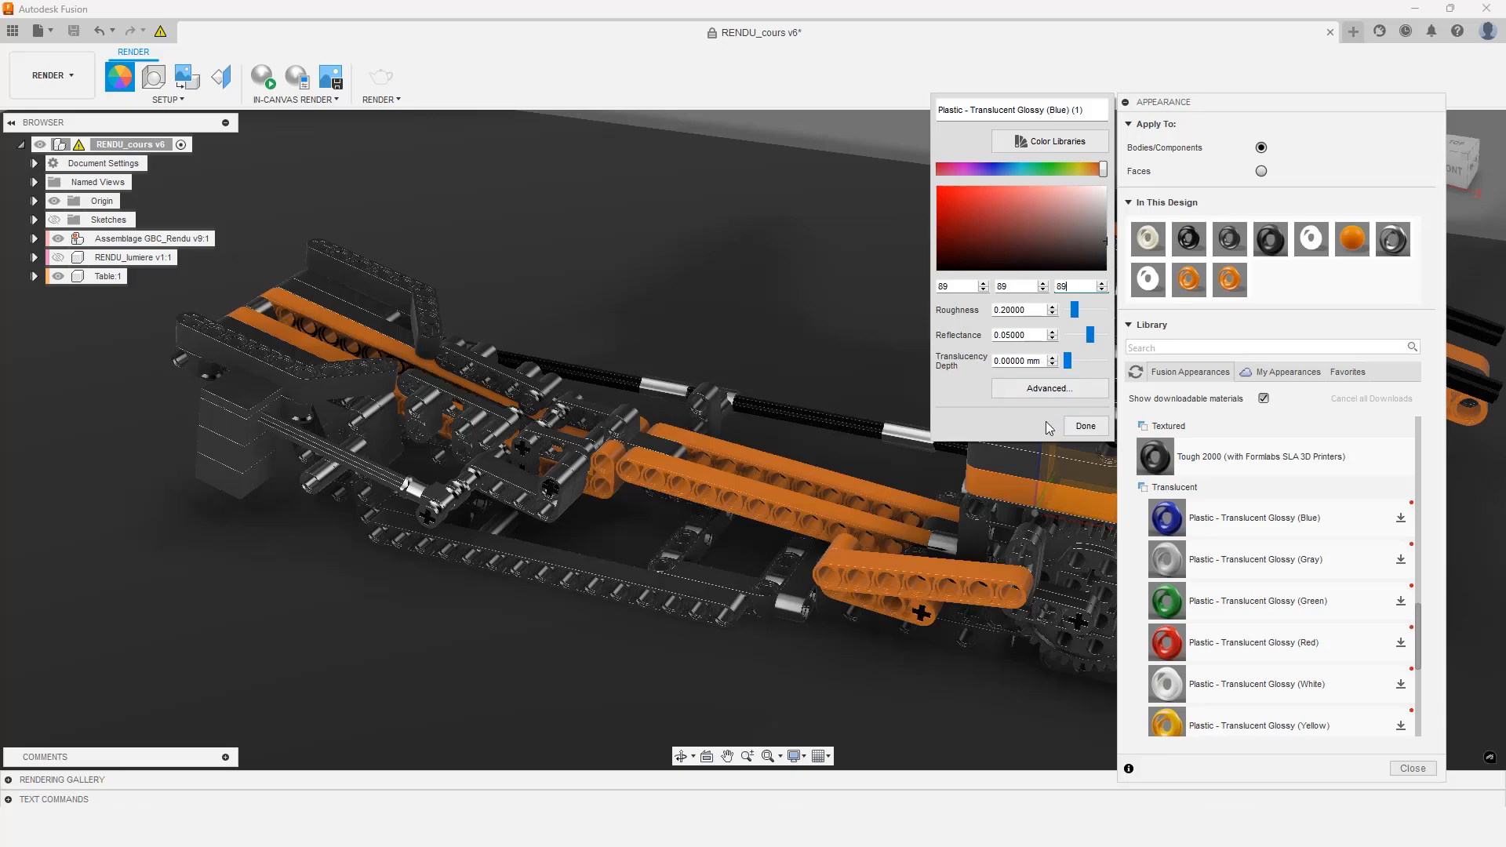
{"action": "left_click", "coordinate": [1085, 426]}
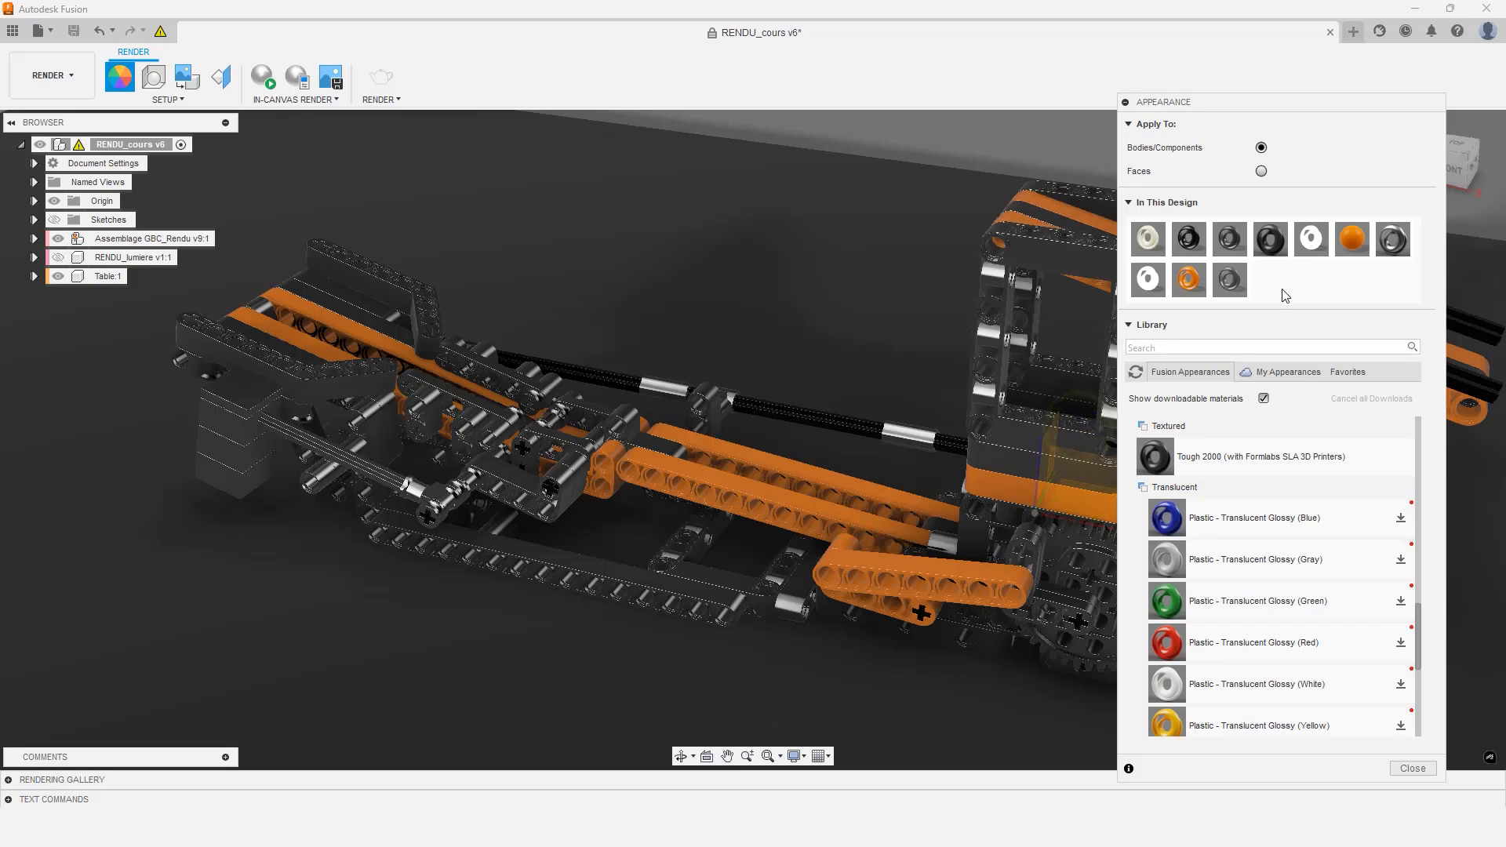
Apply the grey translucent copy to all parts using the dark metallic appearance, removing face appearances, and apply Plastic -noir to the long axle
{"action": "right_click", "coordinate": [1395, 239]}
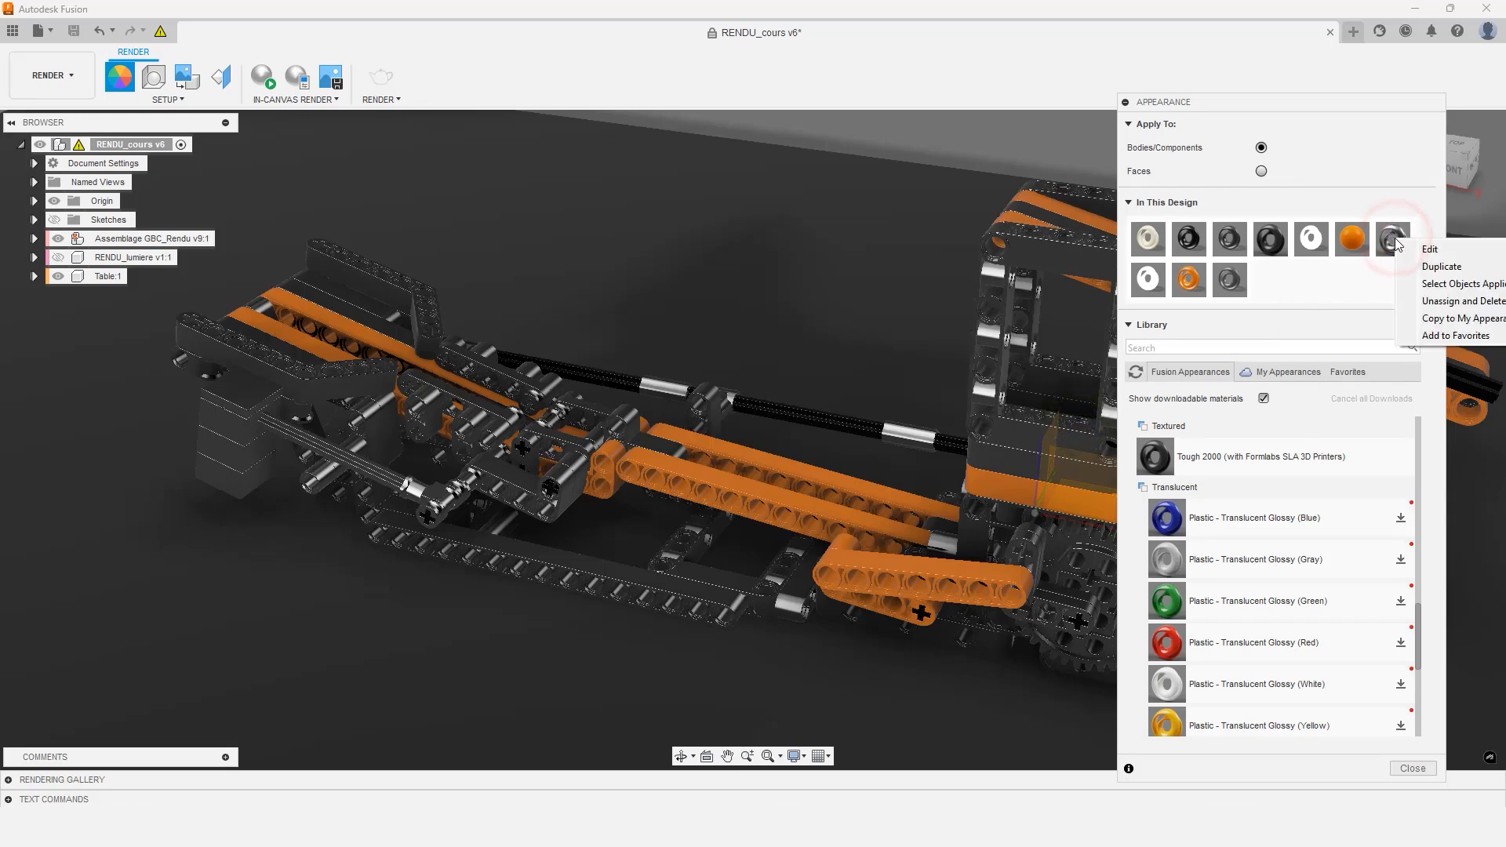
{"action": "left_click", "coordinate": [1439, 284]}
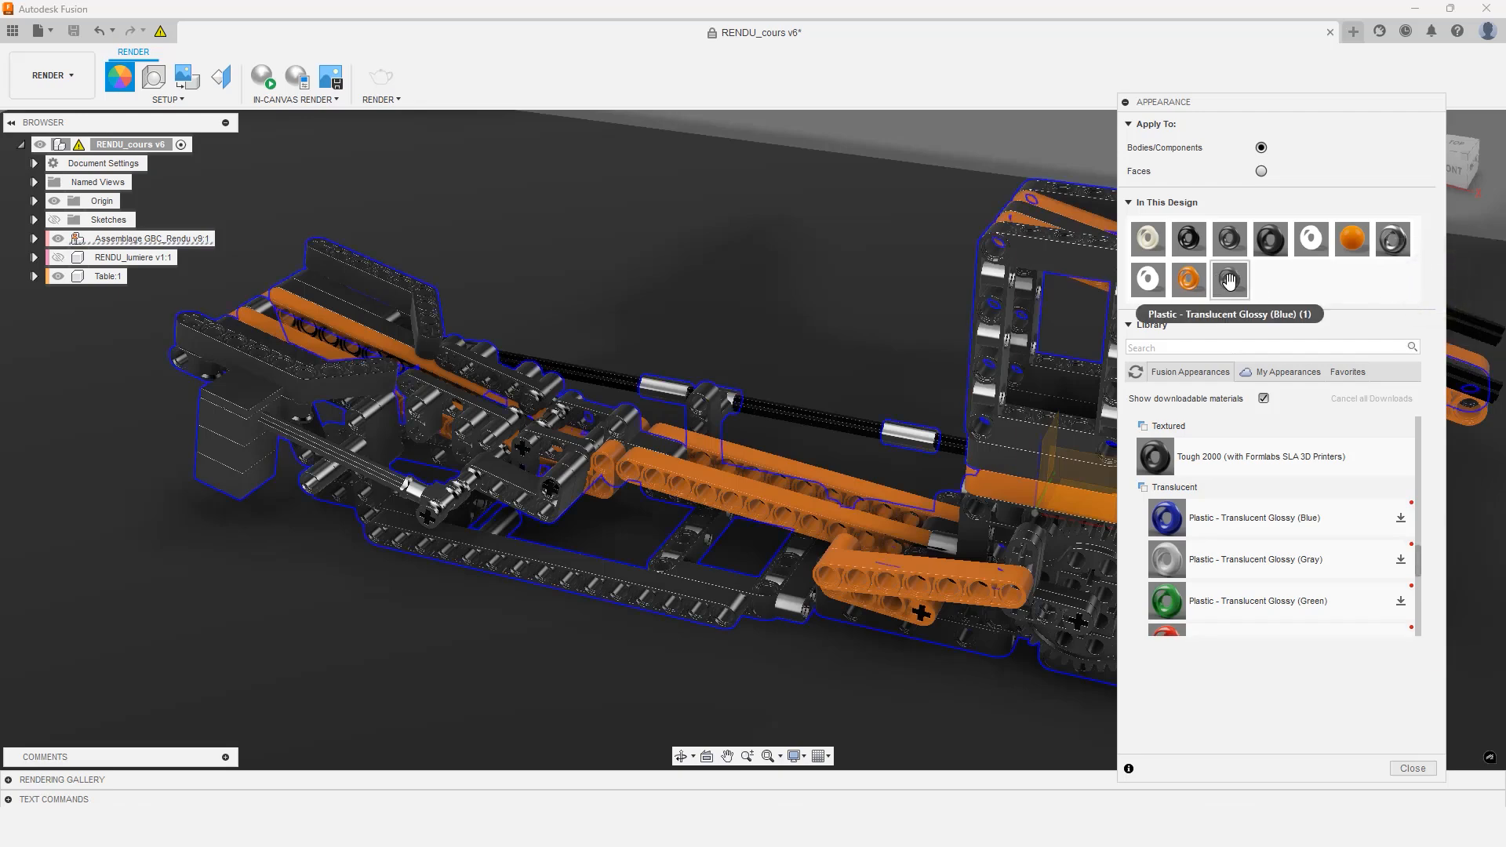
{"action": "left_click_drag", "start_coordinate": [1229, 280], "coordinate": [665, 580]}
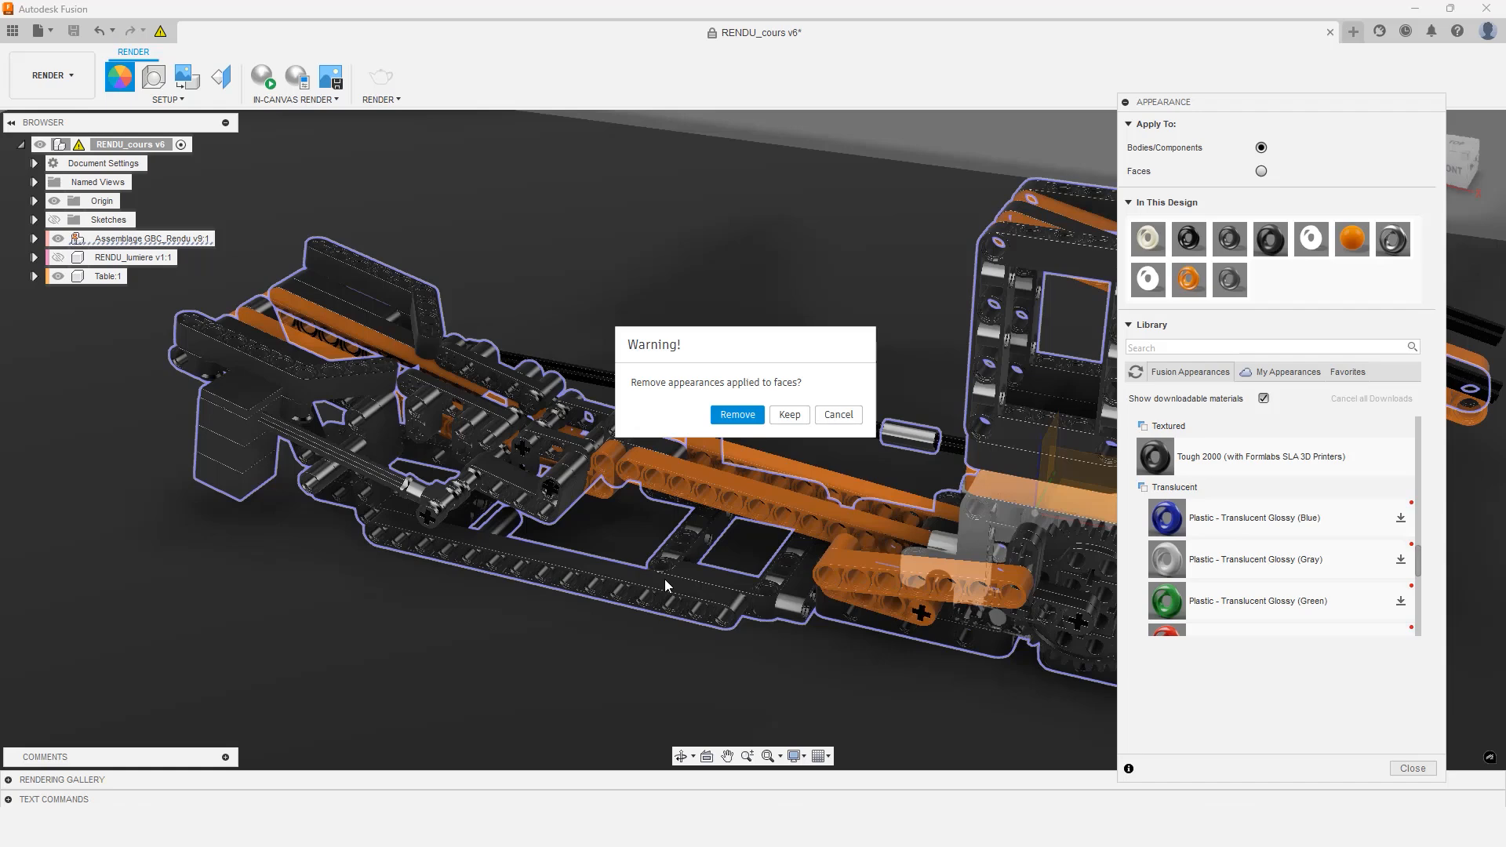
{"action": "left_click", "coordinate": [720, 420]}
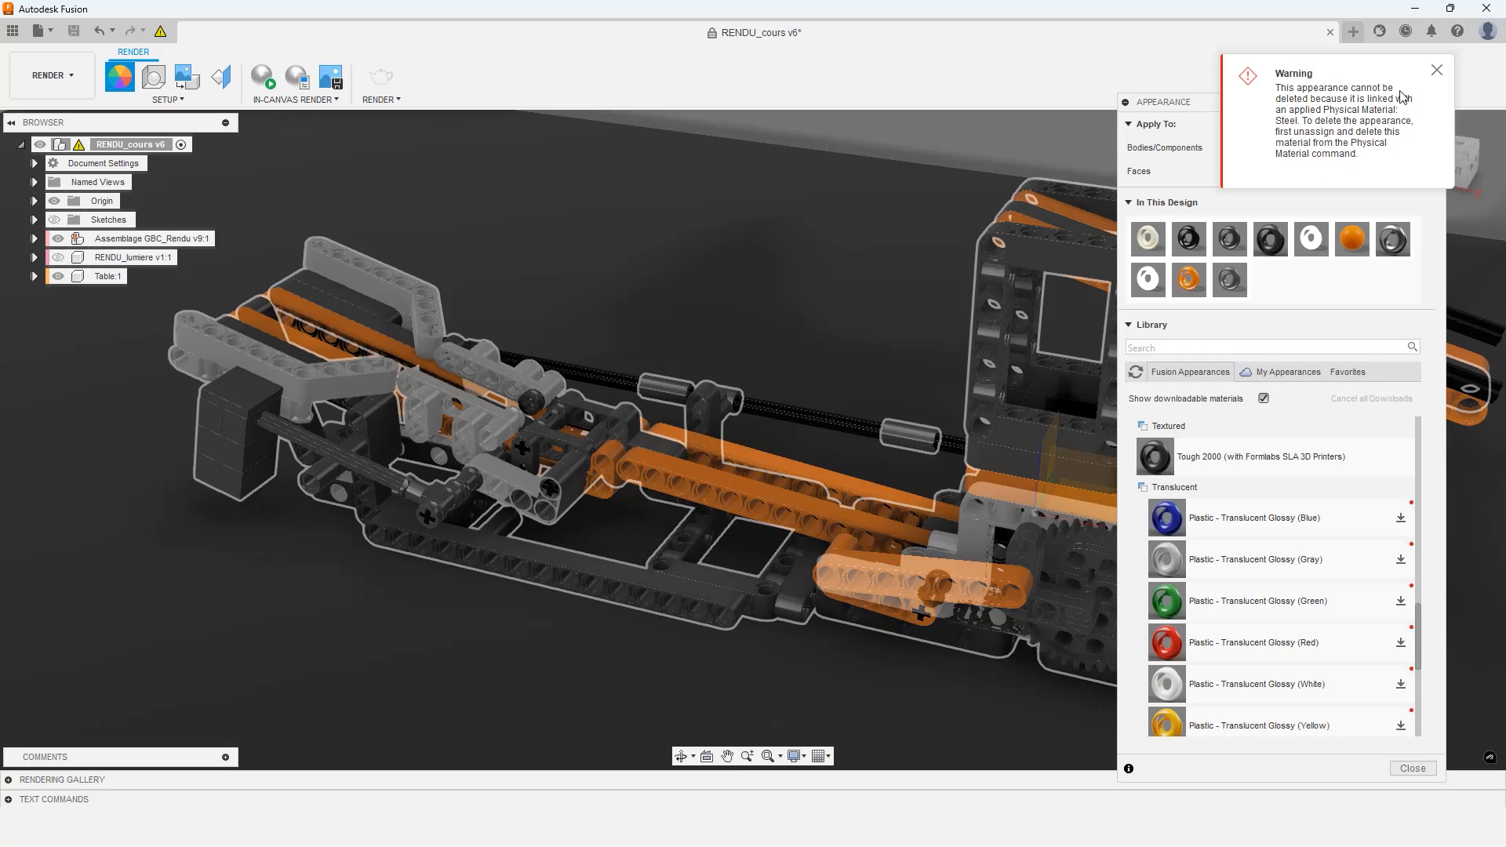
{"action": "left_click", "coordinate": [1437, 71]}
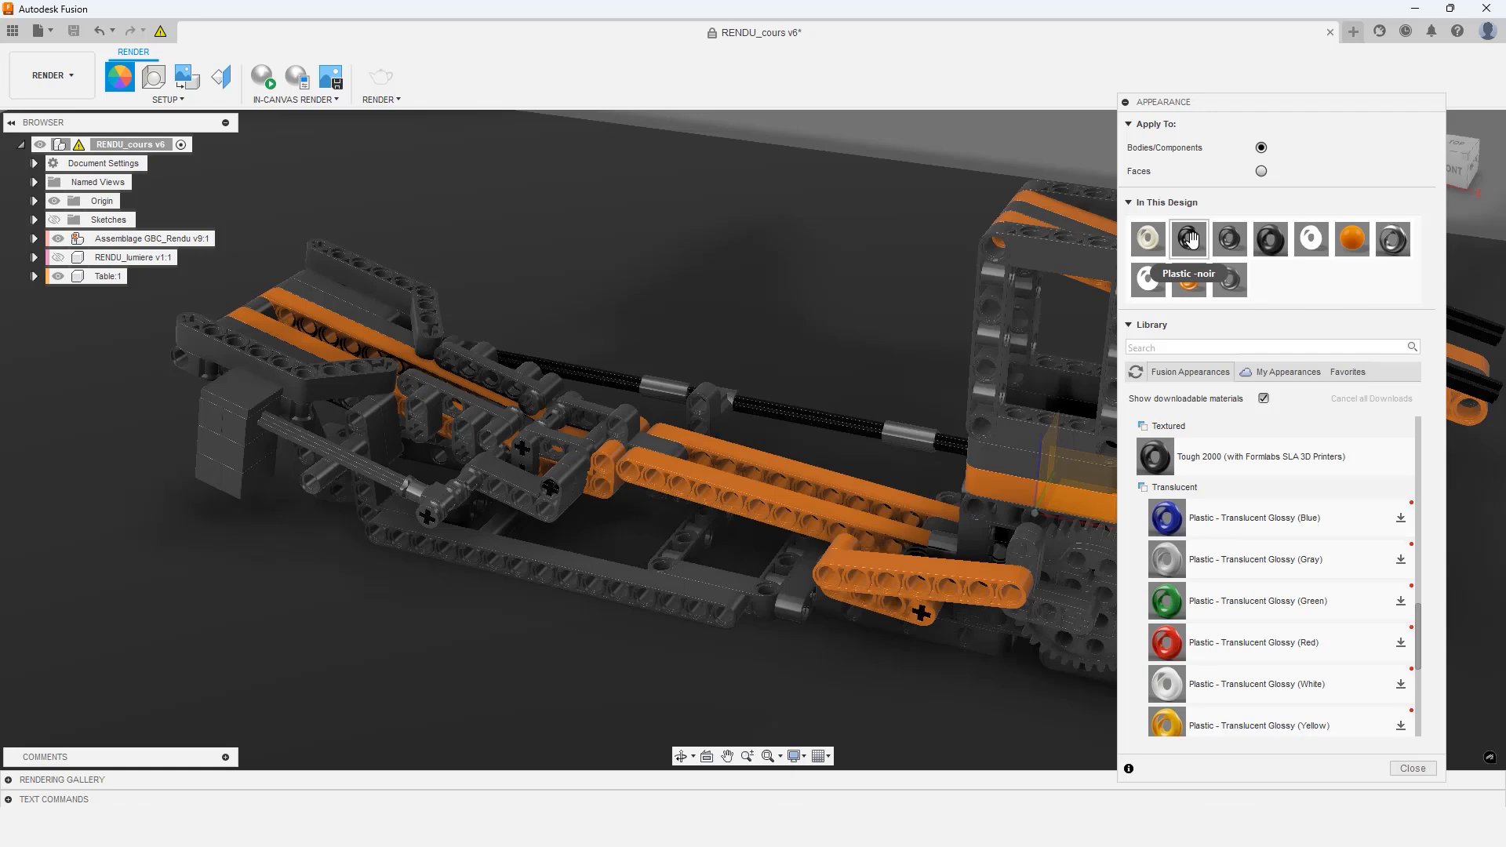
{"action": "left_click_drag", "start_coordinate": [1192, 239], "coordinate": [408, 473]}
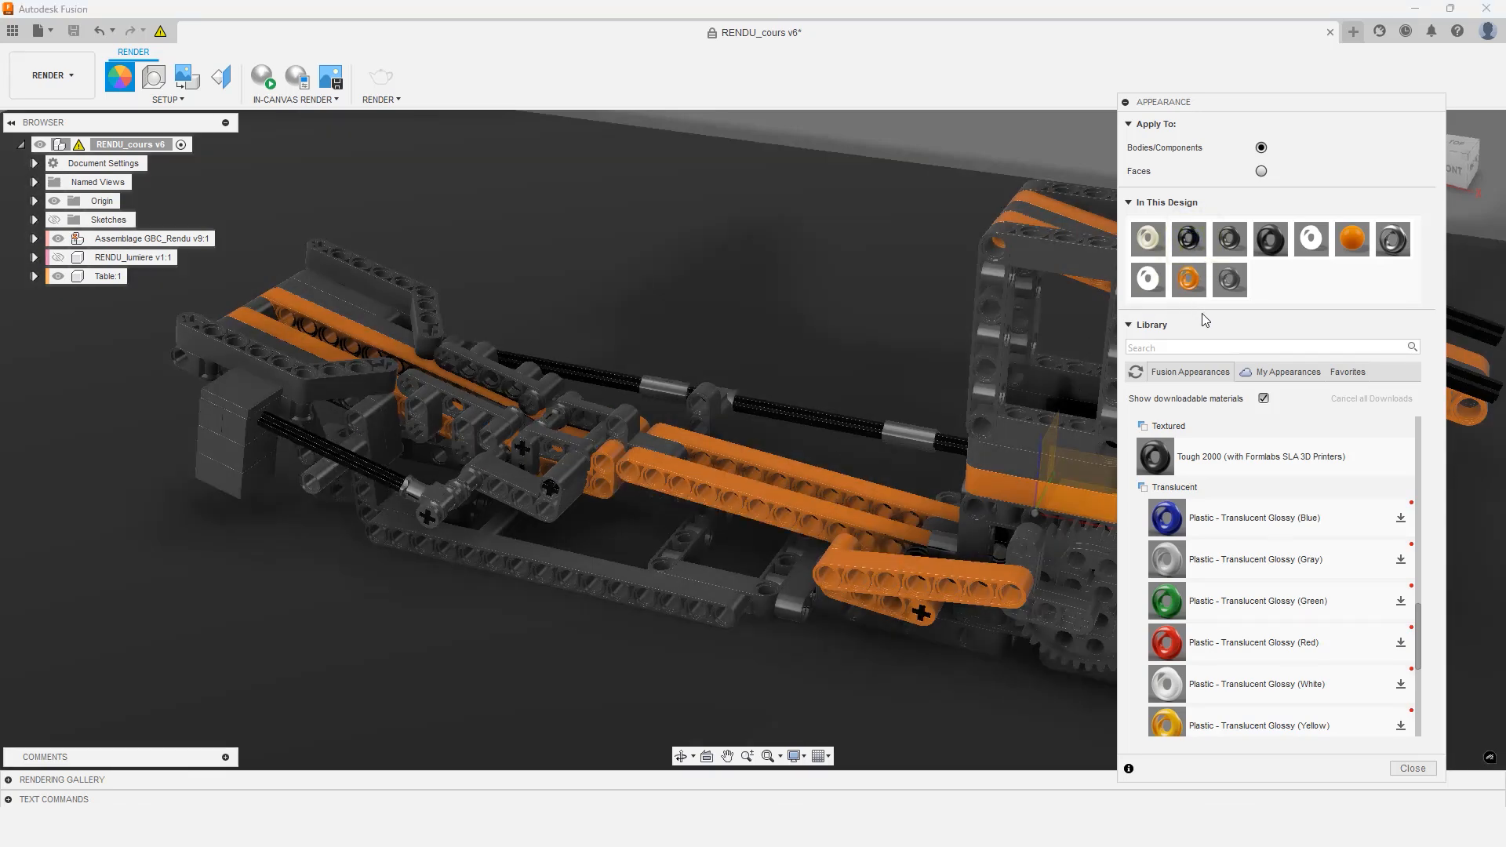
Apply the Oak - Semigloss appearance from the Wood category of the library to the table
{"action": "scroll", "coordinate": [743, 262], "scroll_direction": "down", "scroll_amount": 10}
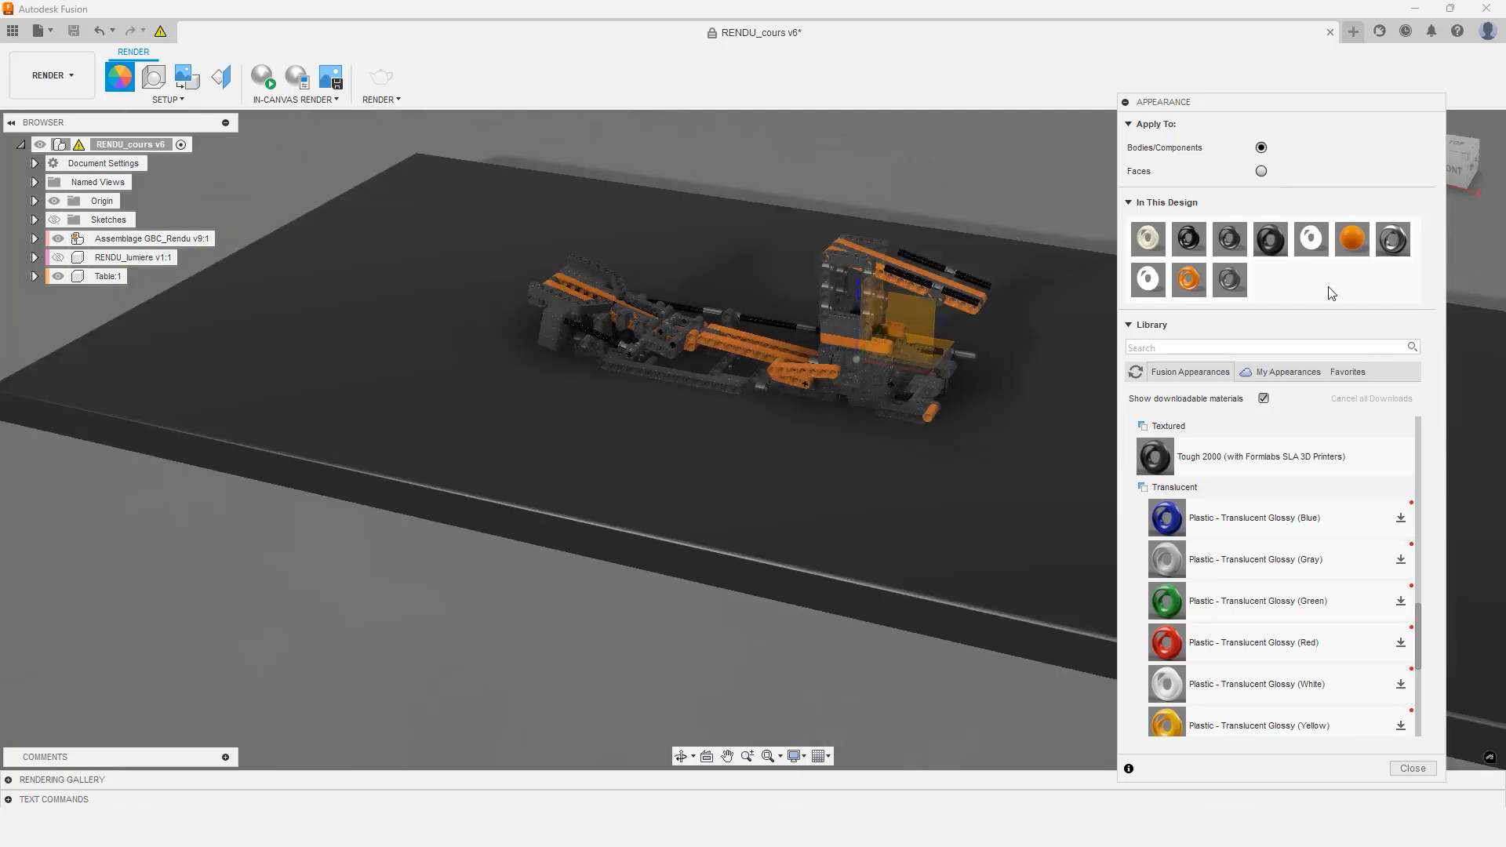
{"action": "left_click", "coordinate": [1158, 488]}
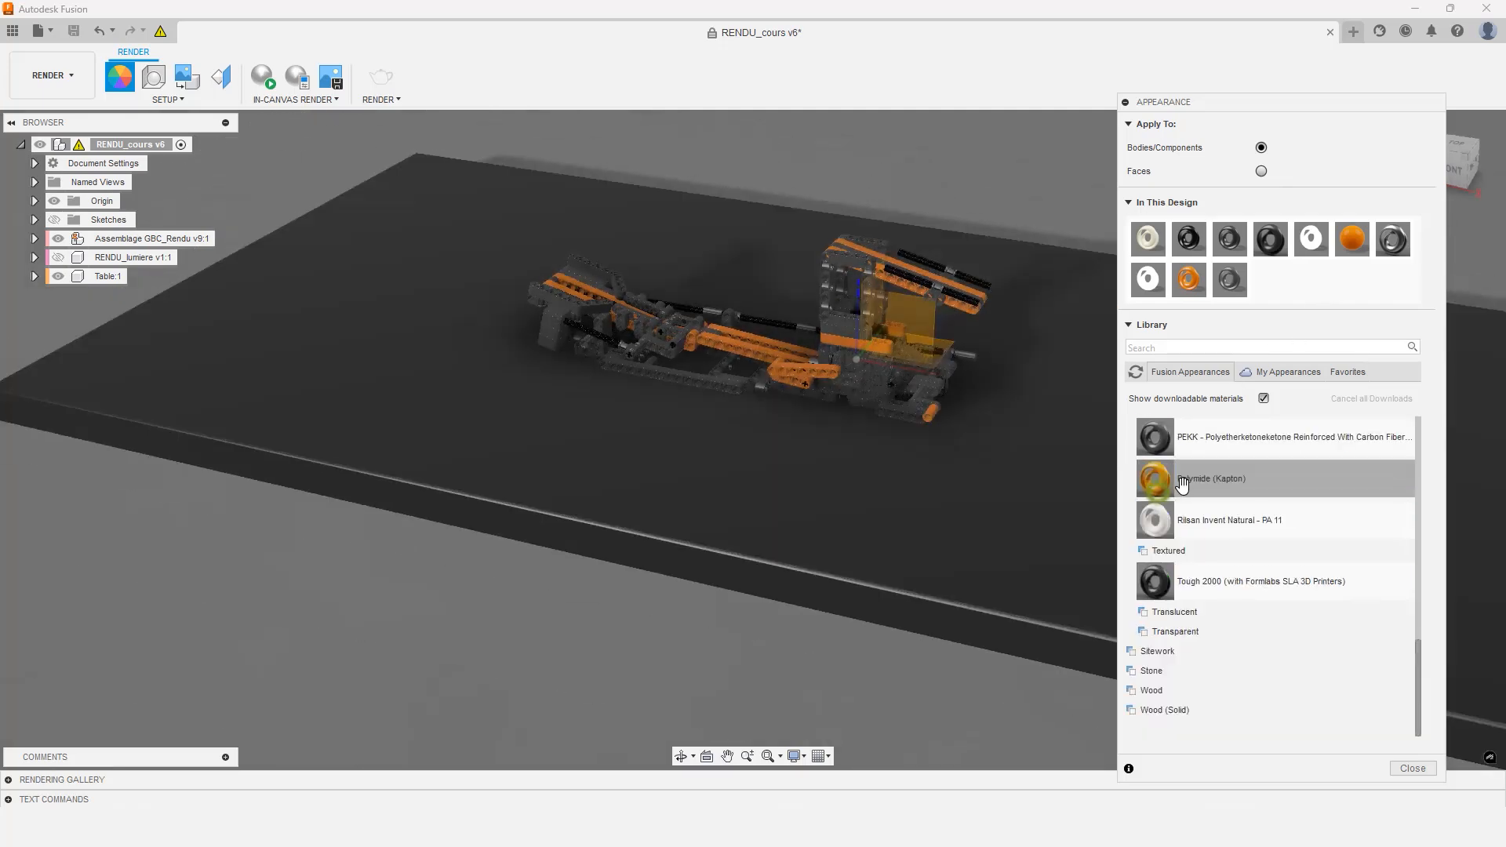
{"action": "left_click", "coordinate": [1152, 690]}
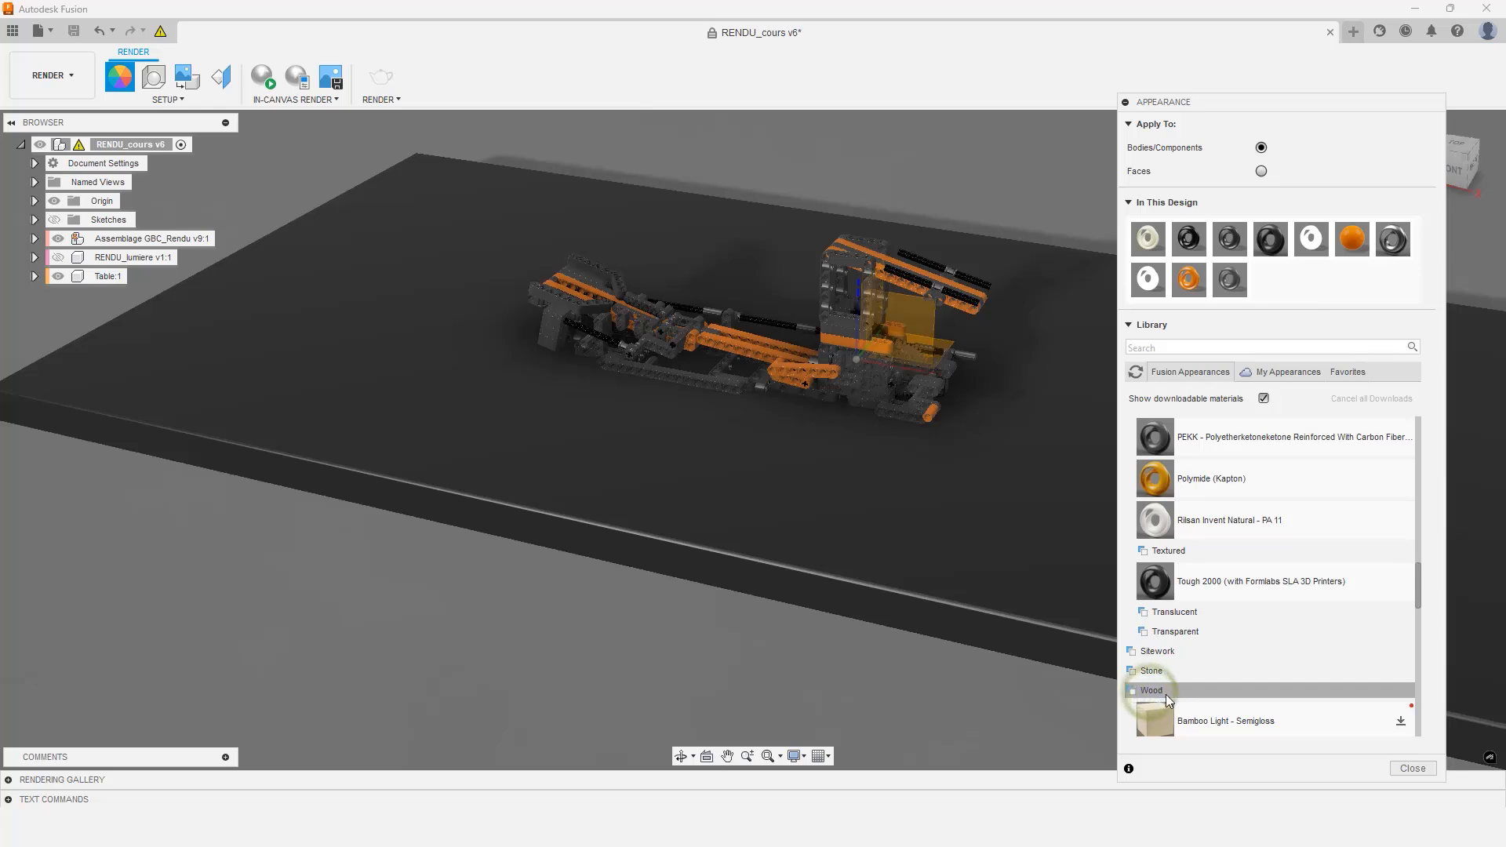
{"action": "scroll", "coordinate": [1166, 694], "scroll_direction": "down", "scroll_amount": 3}
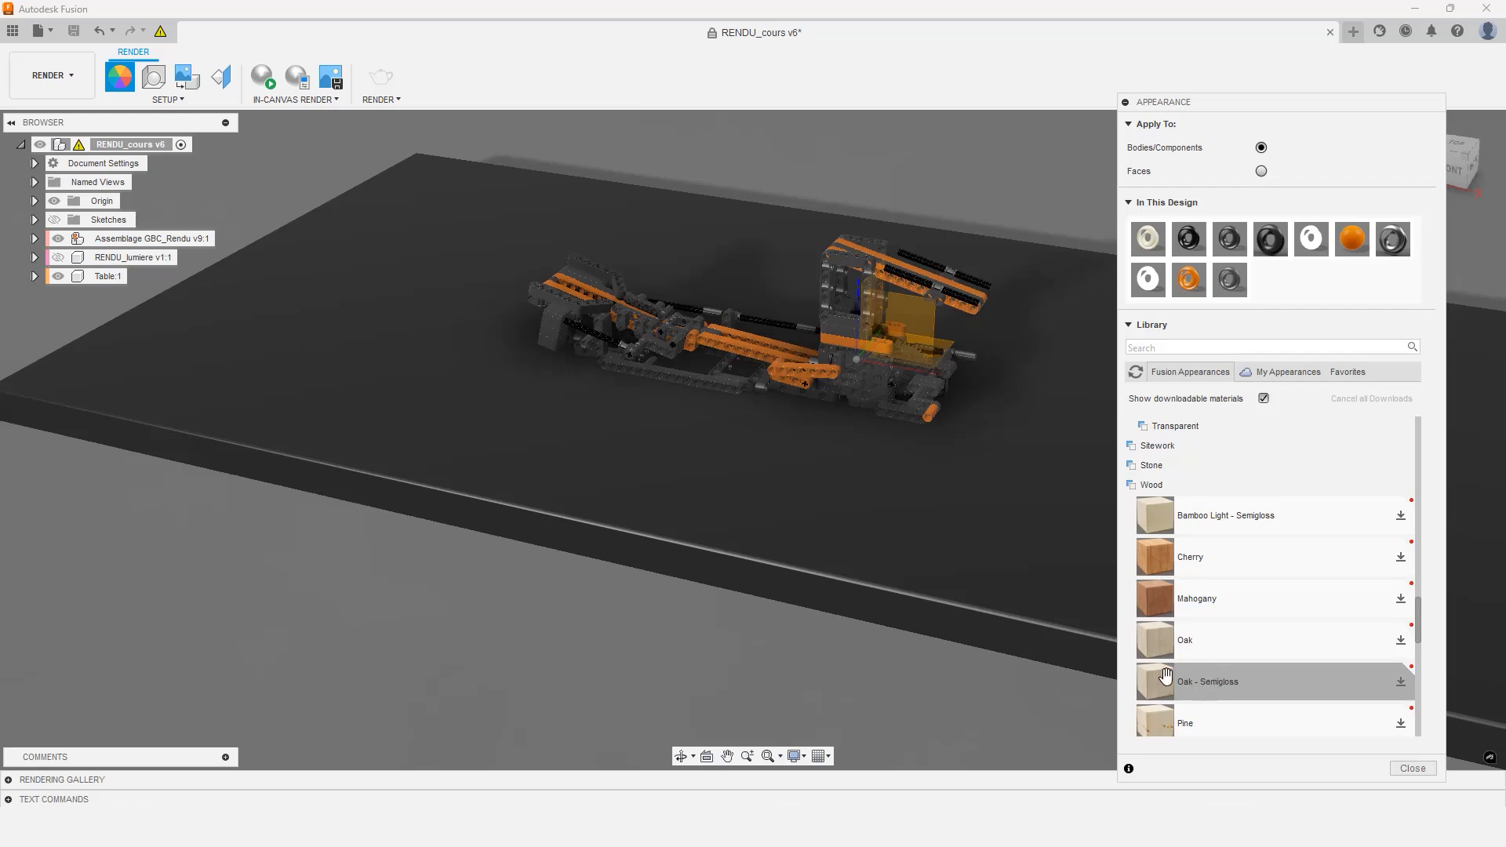
{"action": "left_click_drag", "start_coordinate": [1164, 677], "coordinate": [958, 503]}
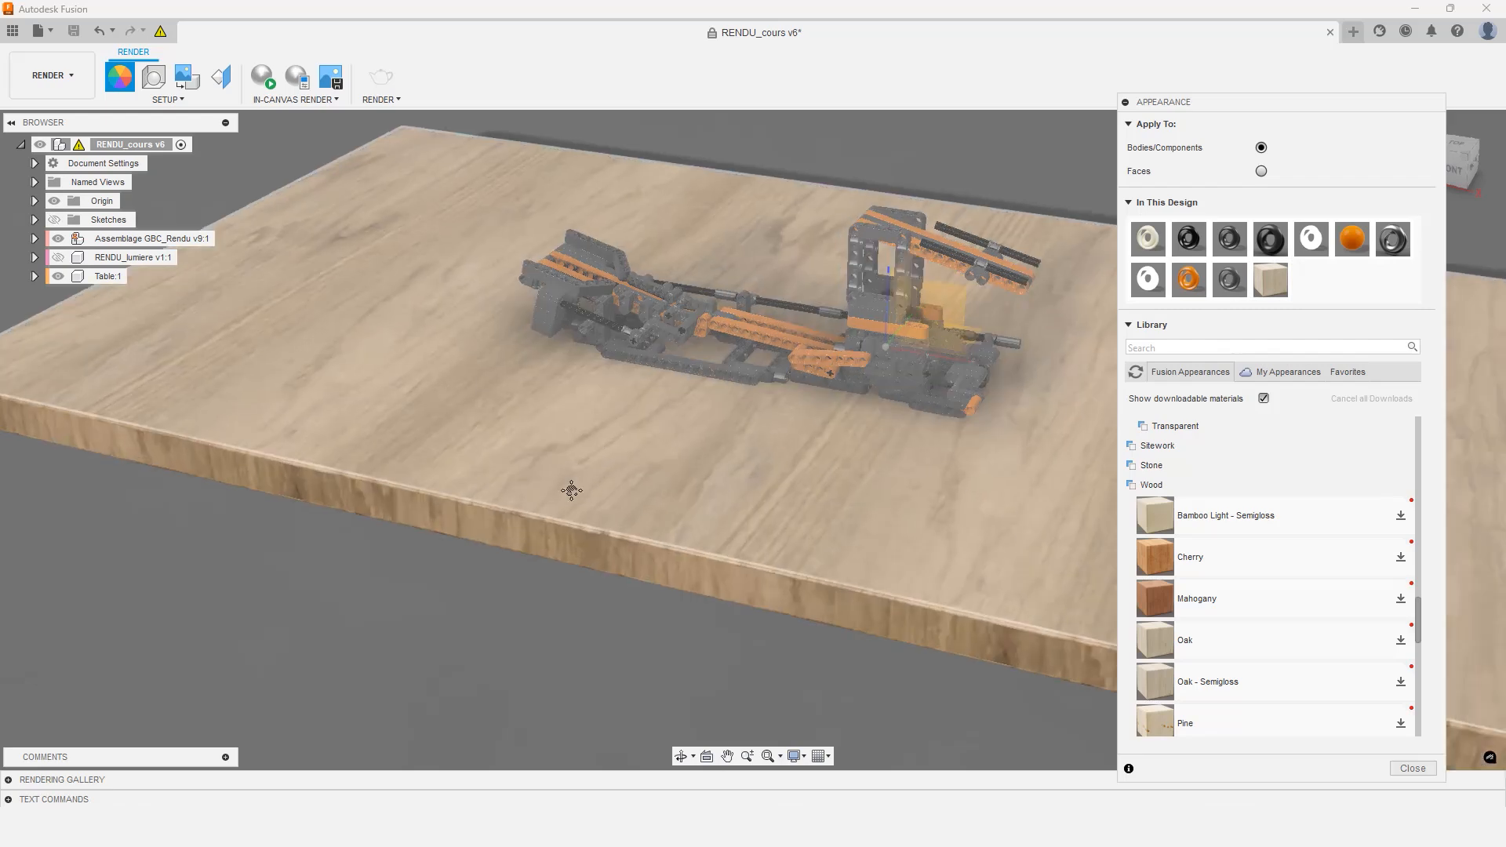
Edit the table's Oak - Semigloss appearance, setting its rotation to 90 and its scale to 45
{"action": "middle_click_drag", "start_coordinate": [571, 494], "coordinate": [584, 590]}
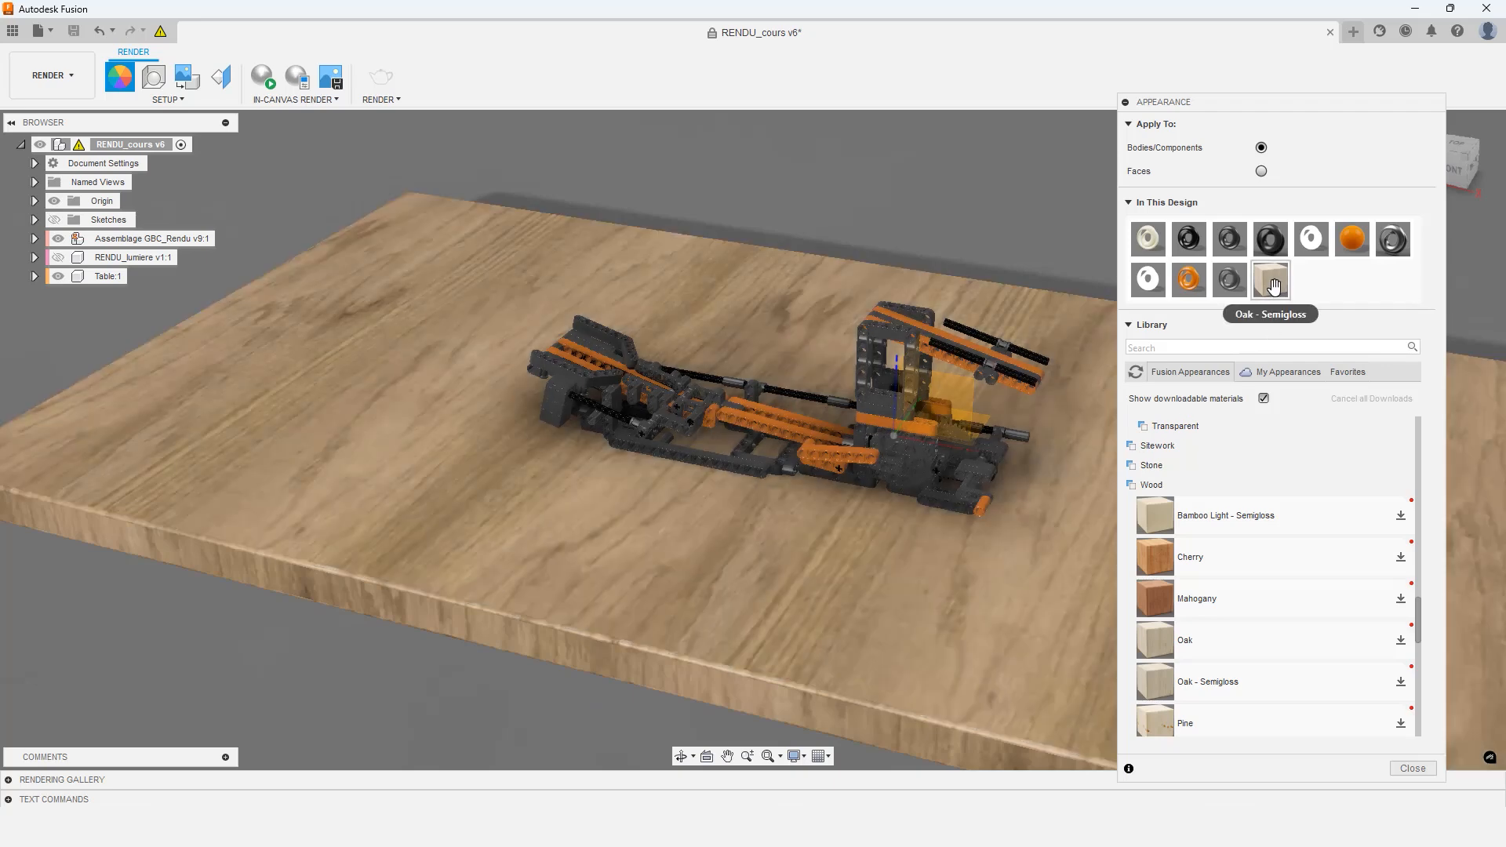
{"action": "right_click", "coordinate": [1272, 278]}
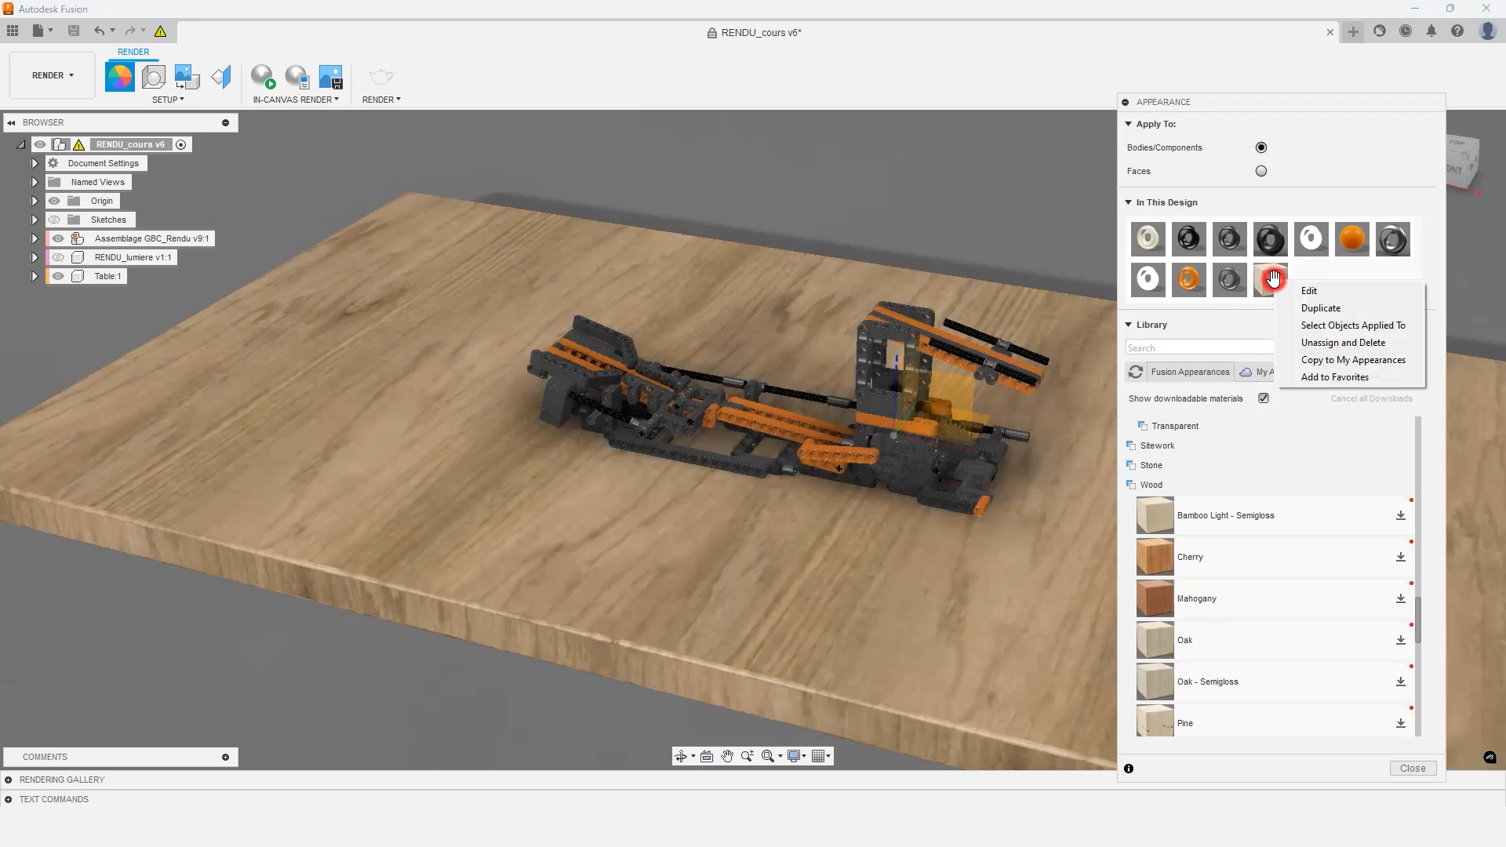
{"action": "left_click", "coordinate": [1318, 292]}
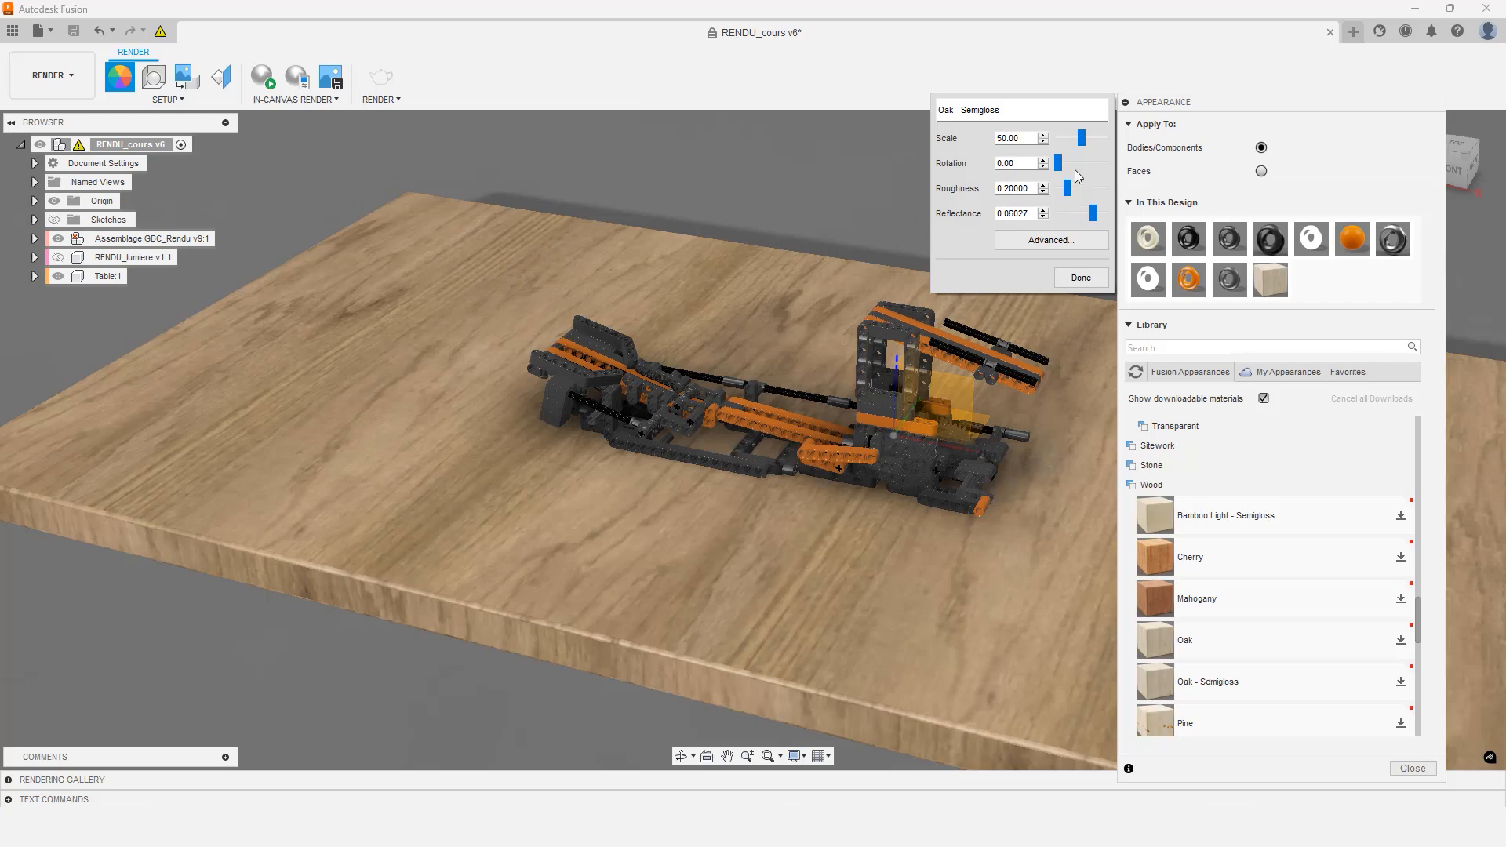
{"action": "left_click", "coordinate": [1022, 164]}
{"action": "type", "text": "90"}
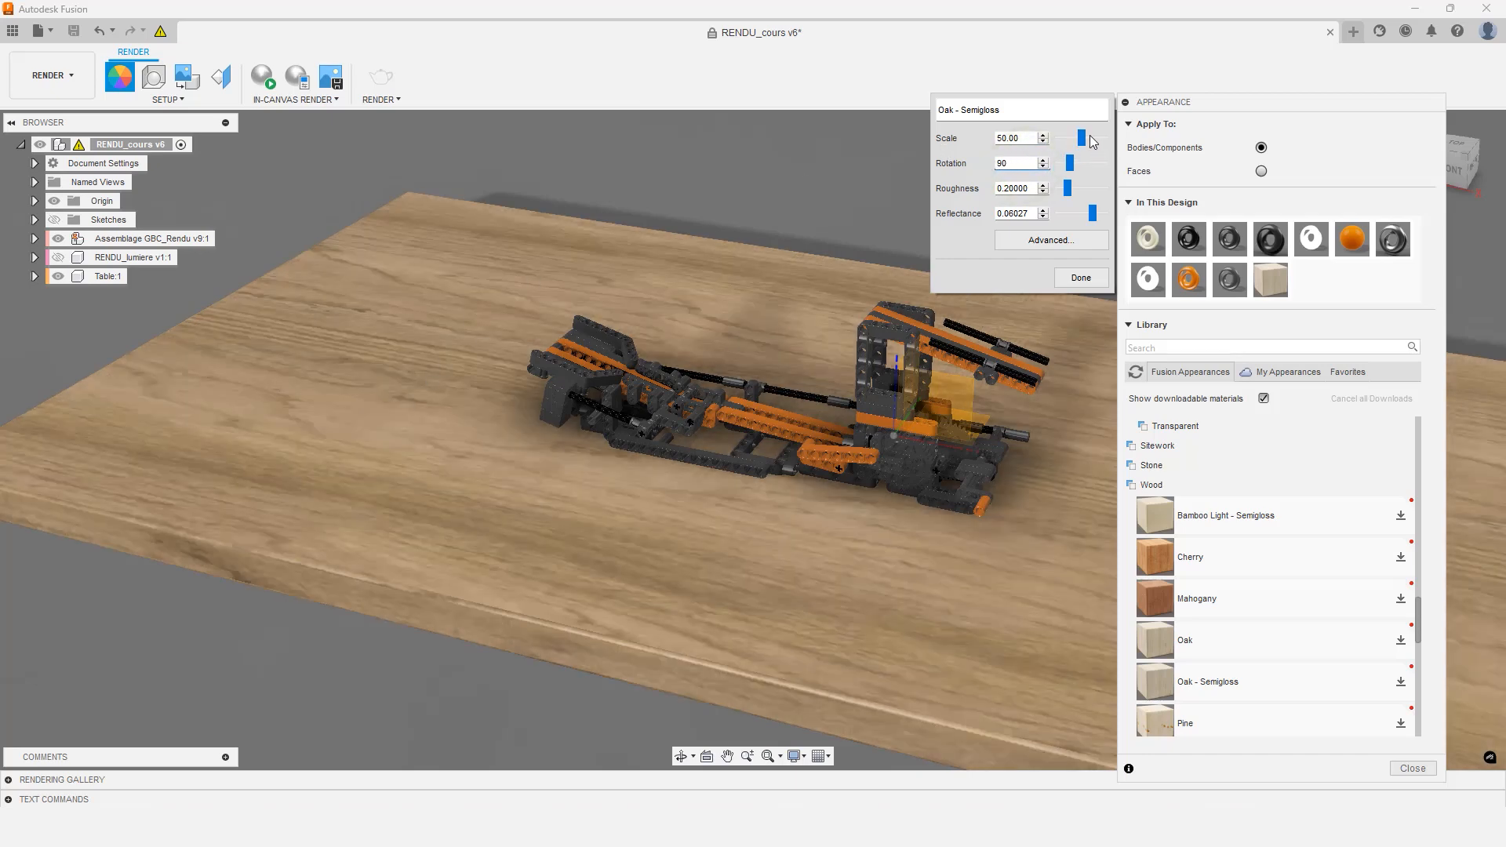
{"action": "left_click_drag", "start_coordinate": [1083, 135], "coordinate": [1081, 139]}
{"action": "double_click", "coordinate": [1030, 140]}
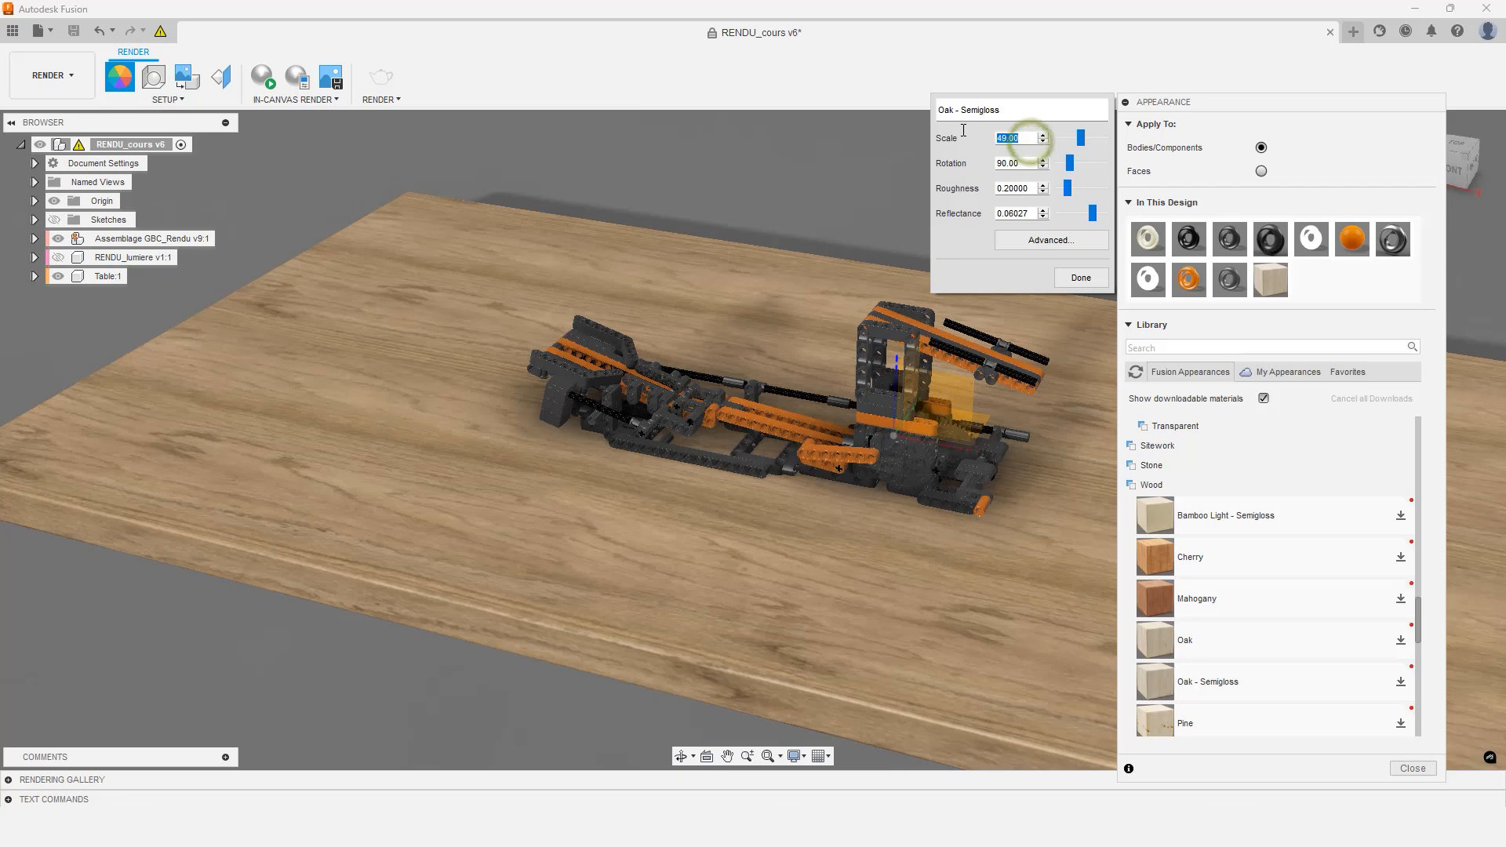
{"action": "type", "text": "45"}
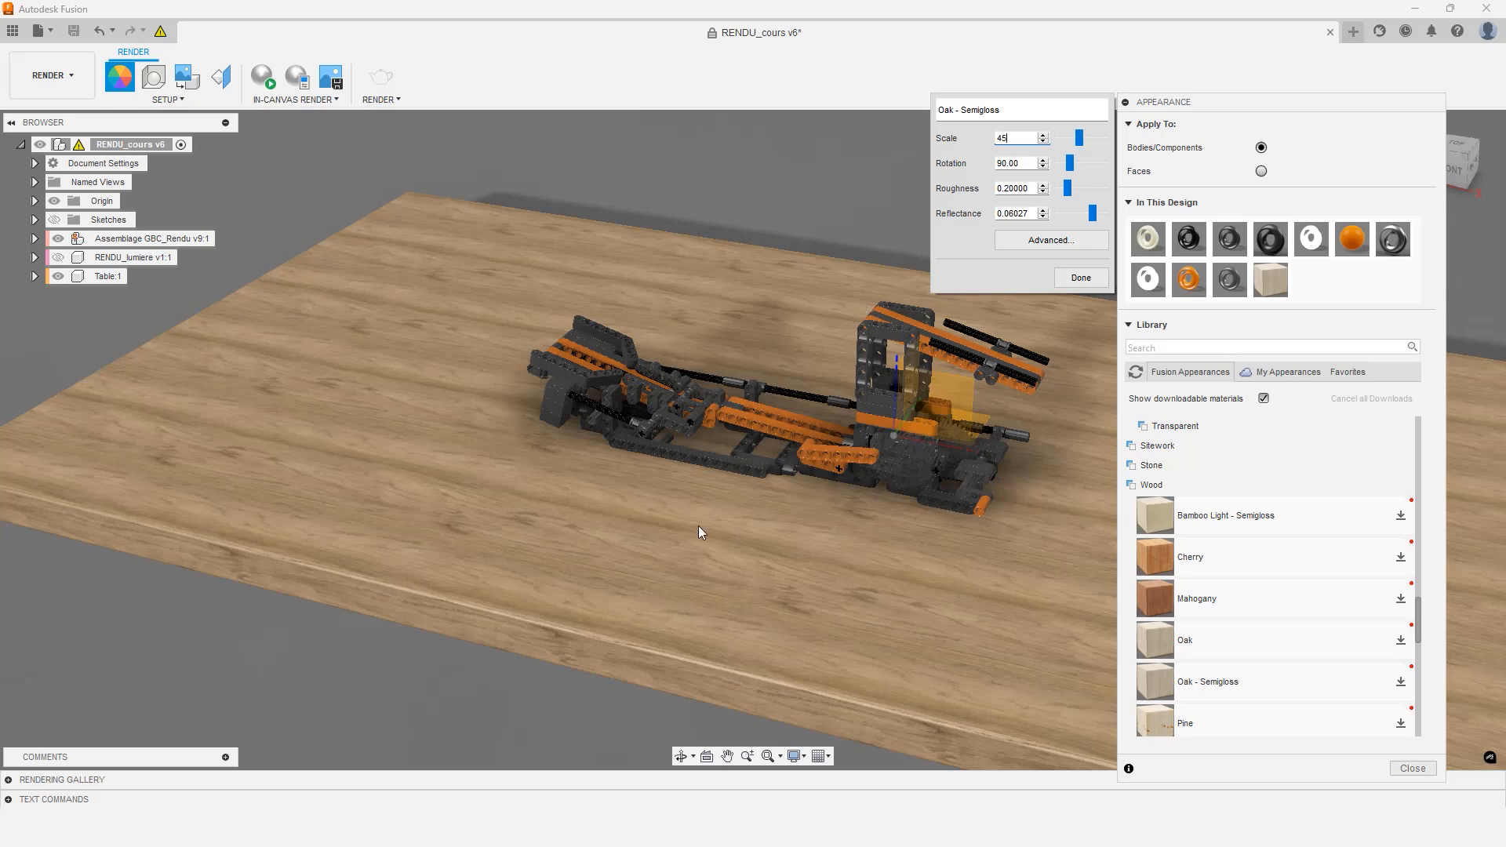
Replace the colour image of the table's Oak - Semigloss appearance with oak_veneer_01_diff_2k from the oak_veneer_01_2k textures folder
{"action": "left_click", "coordinate": [1043, 242]}
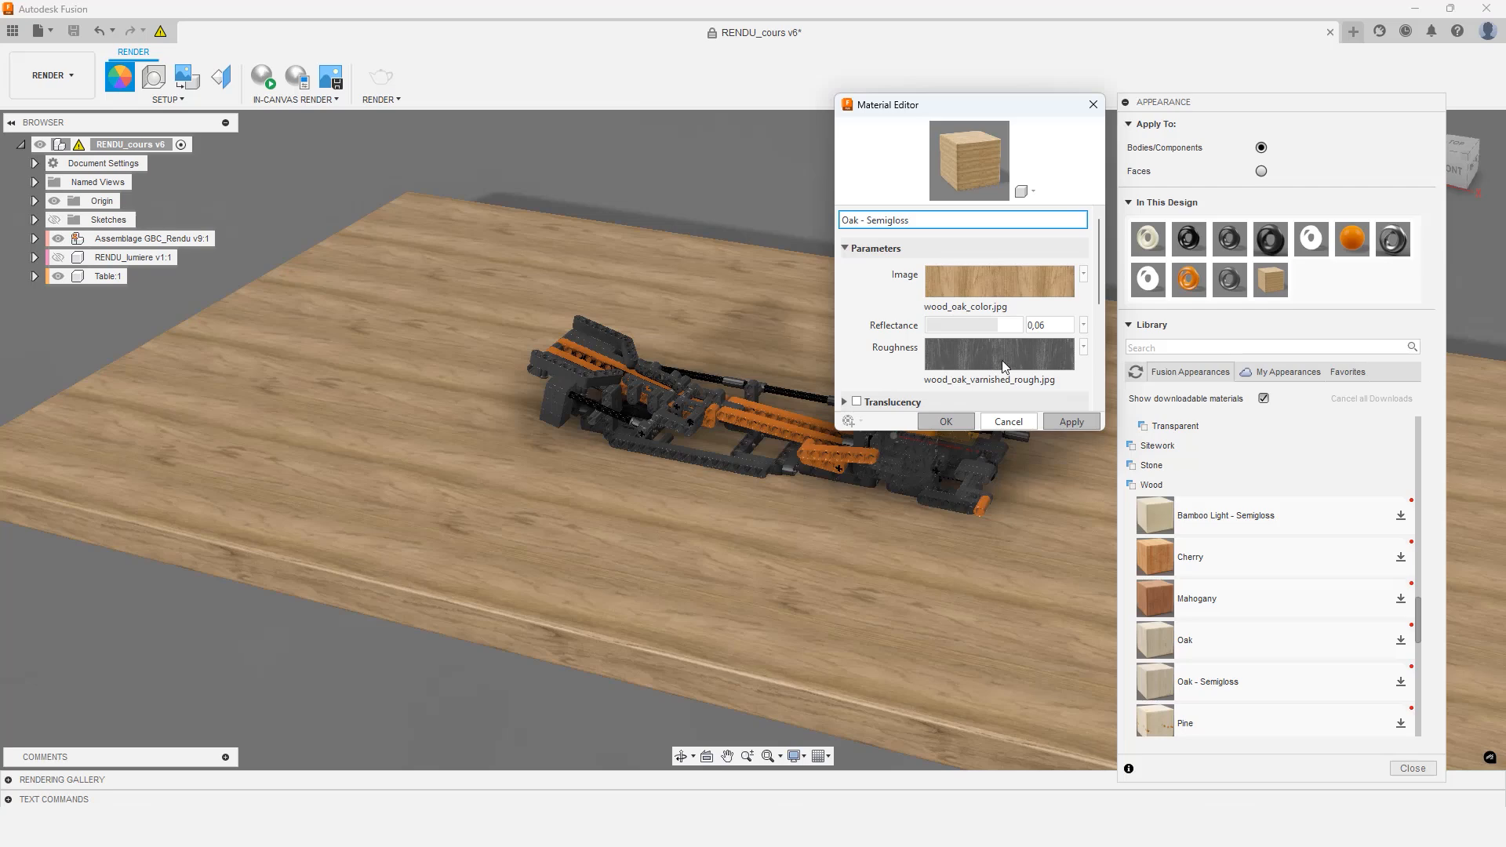
{"action": "scroll", "coordinate": [959, 373], "scroll_direction": "down", "scroll_amount": 3}
{"action": "scroll", "coordinate": [980, 383], "scroll_direction": "up", "scroll_amount": 3}
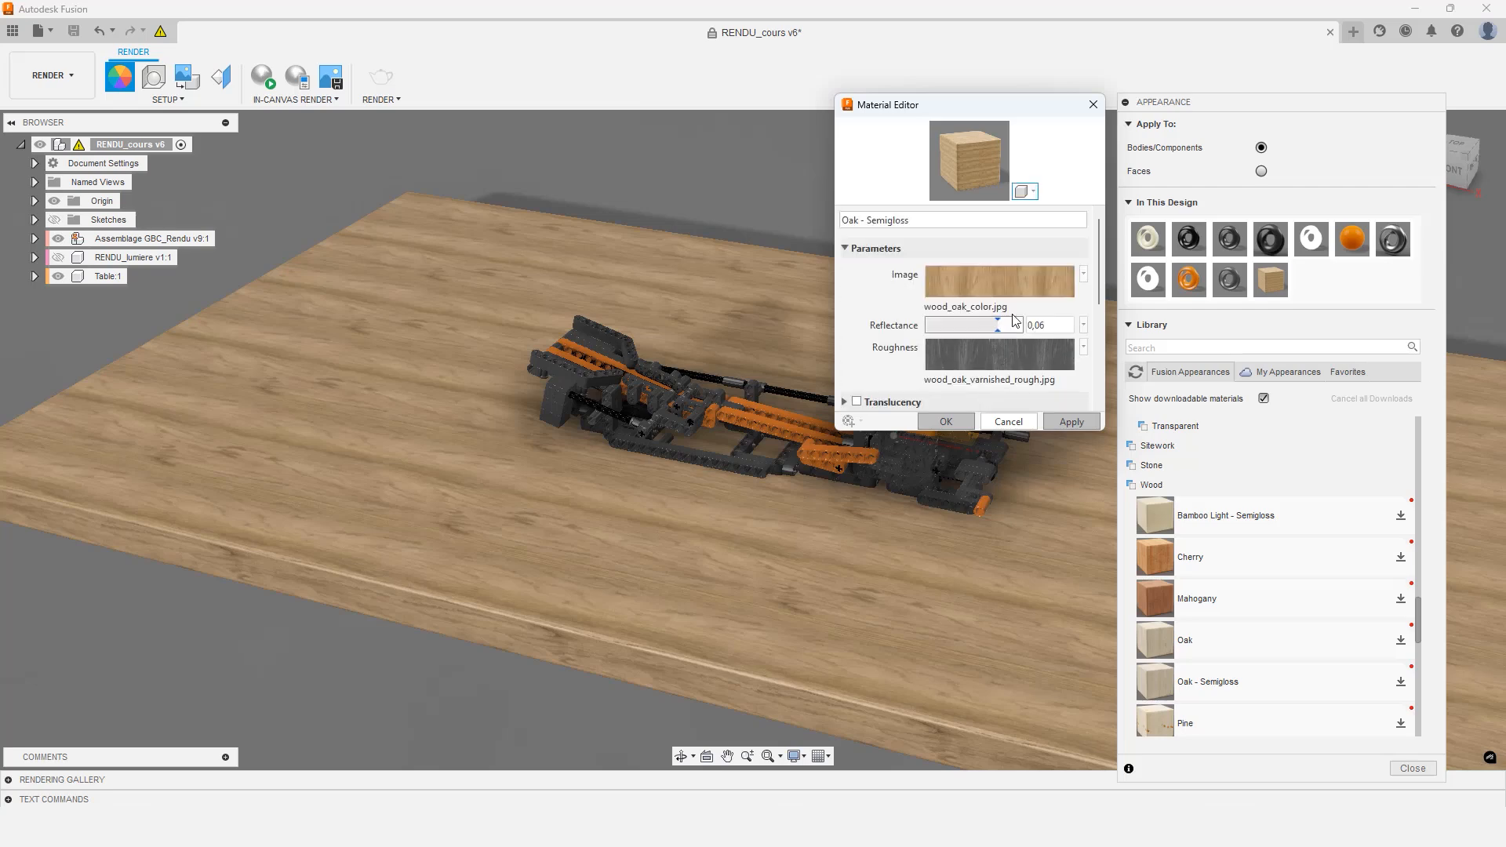
{"action": "left_click", "coordinate": [1083, 275]}
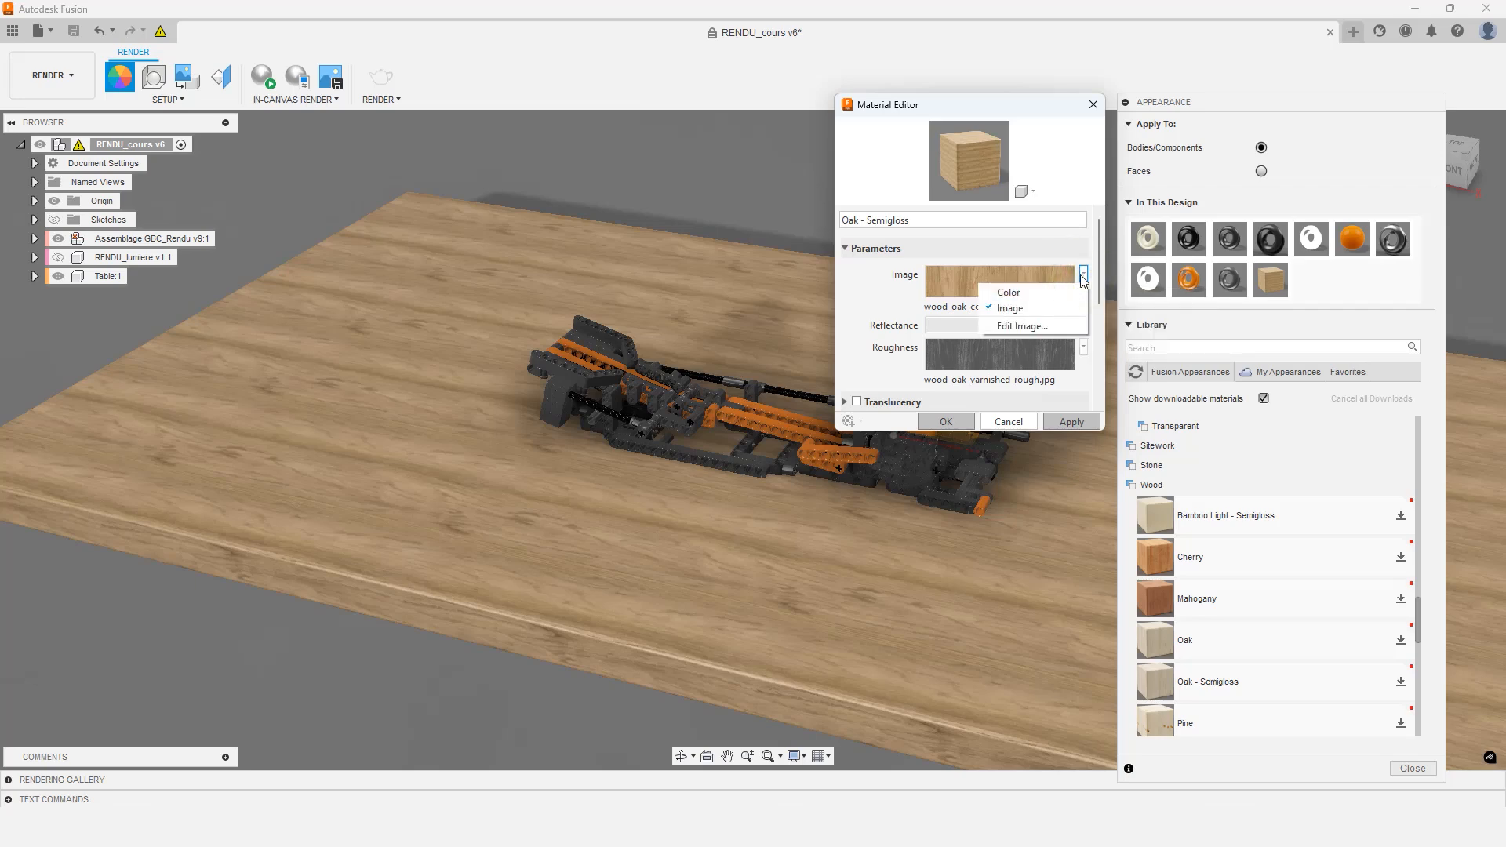
{"action": "left_click", "coordinate": [1039, 322]}
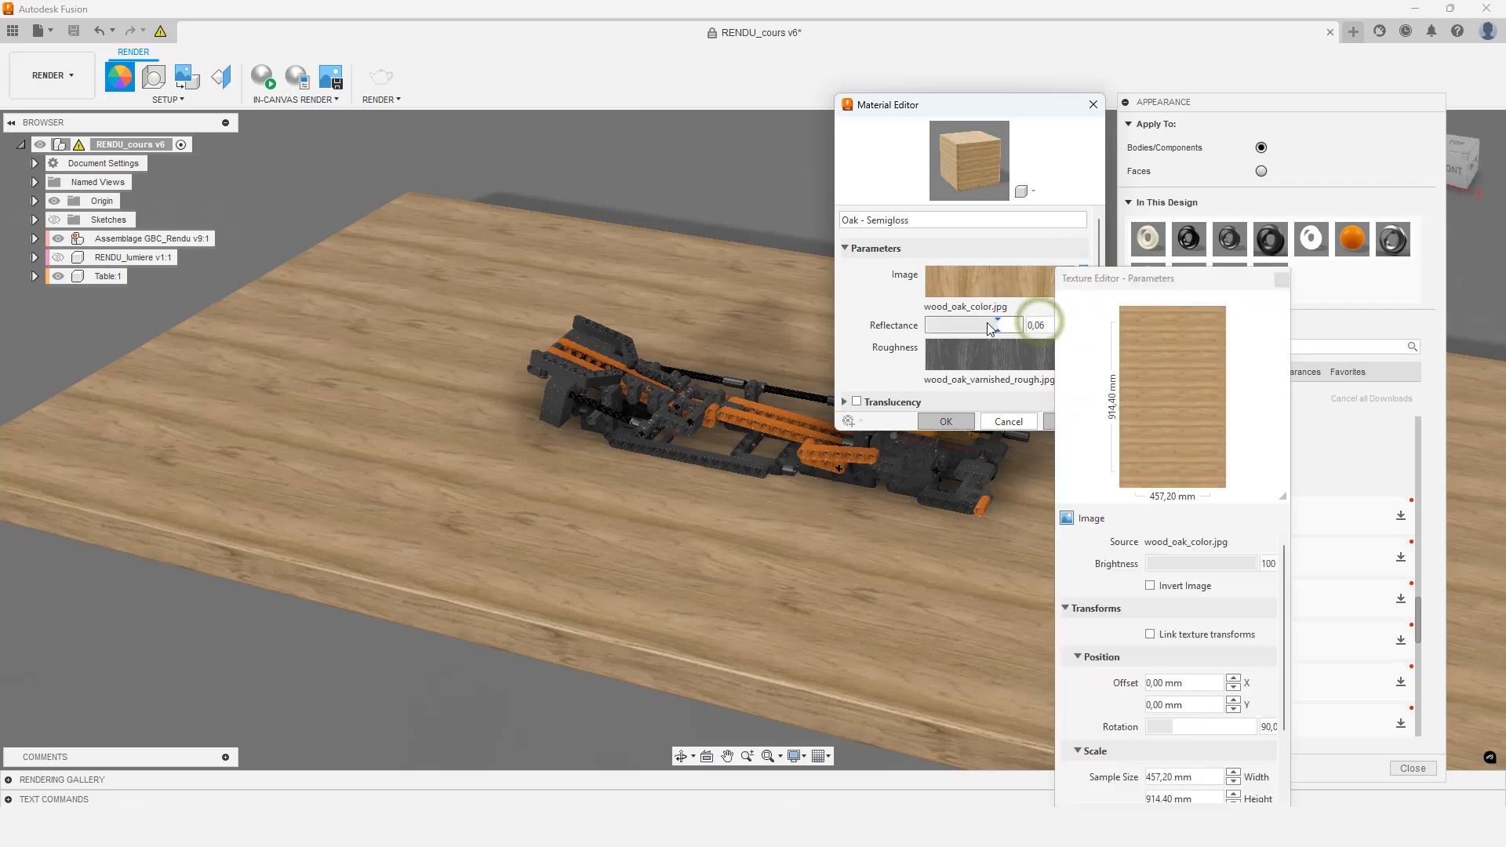
{"action": "left_click", "coordinate": [1191, 543]}
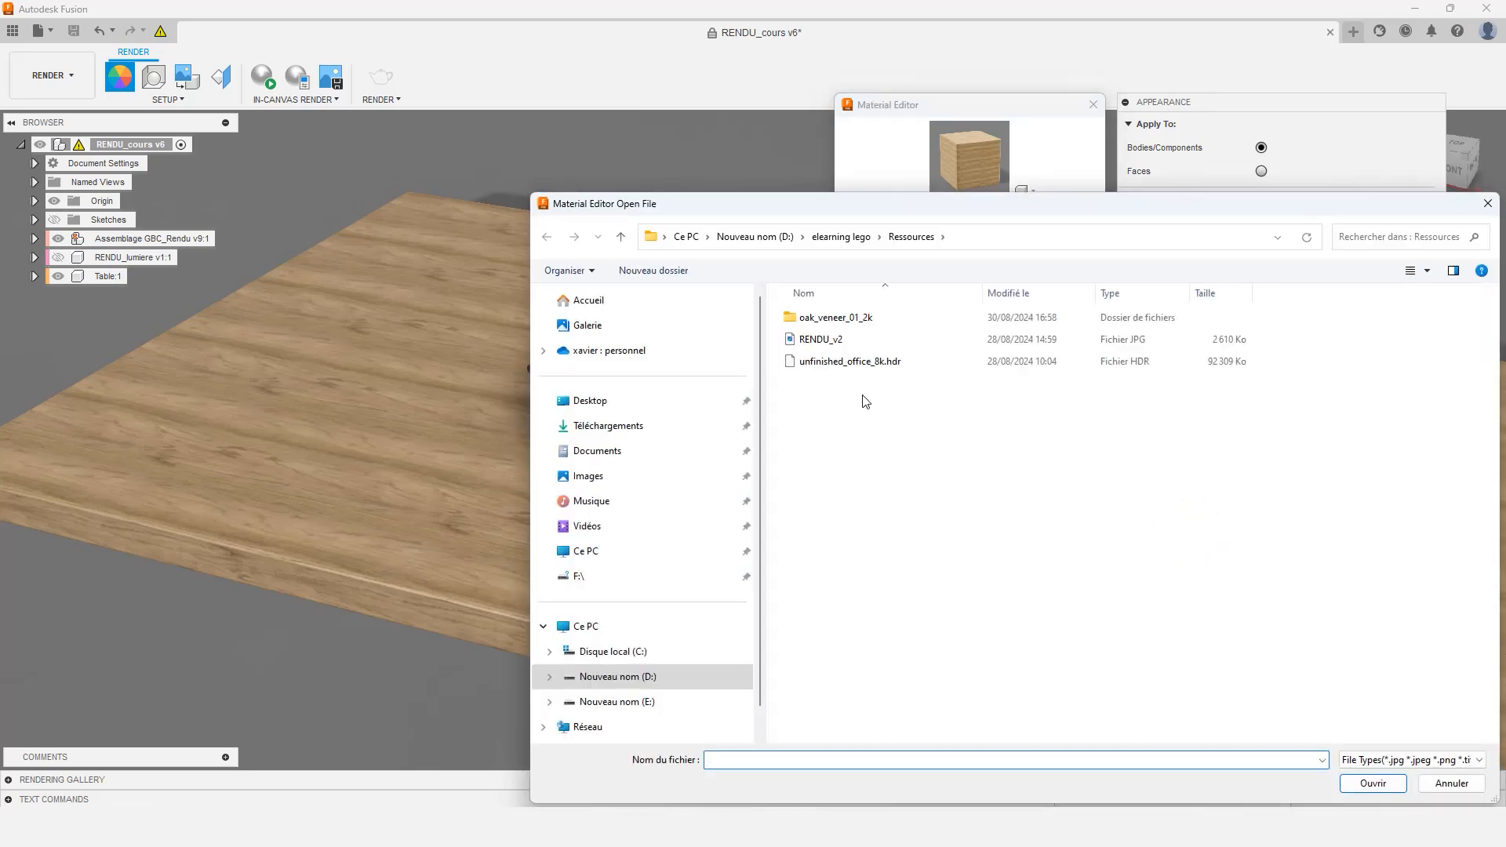
{"action": "double_click", "coordinate": [826, 317]}
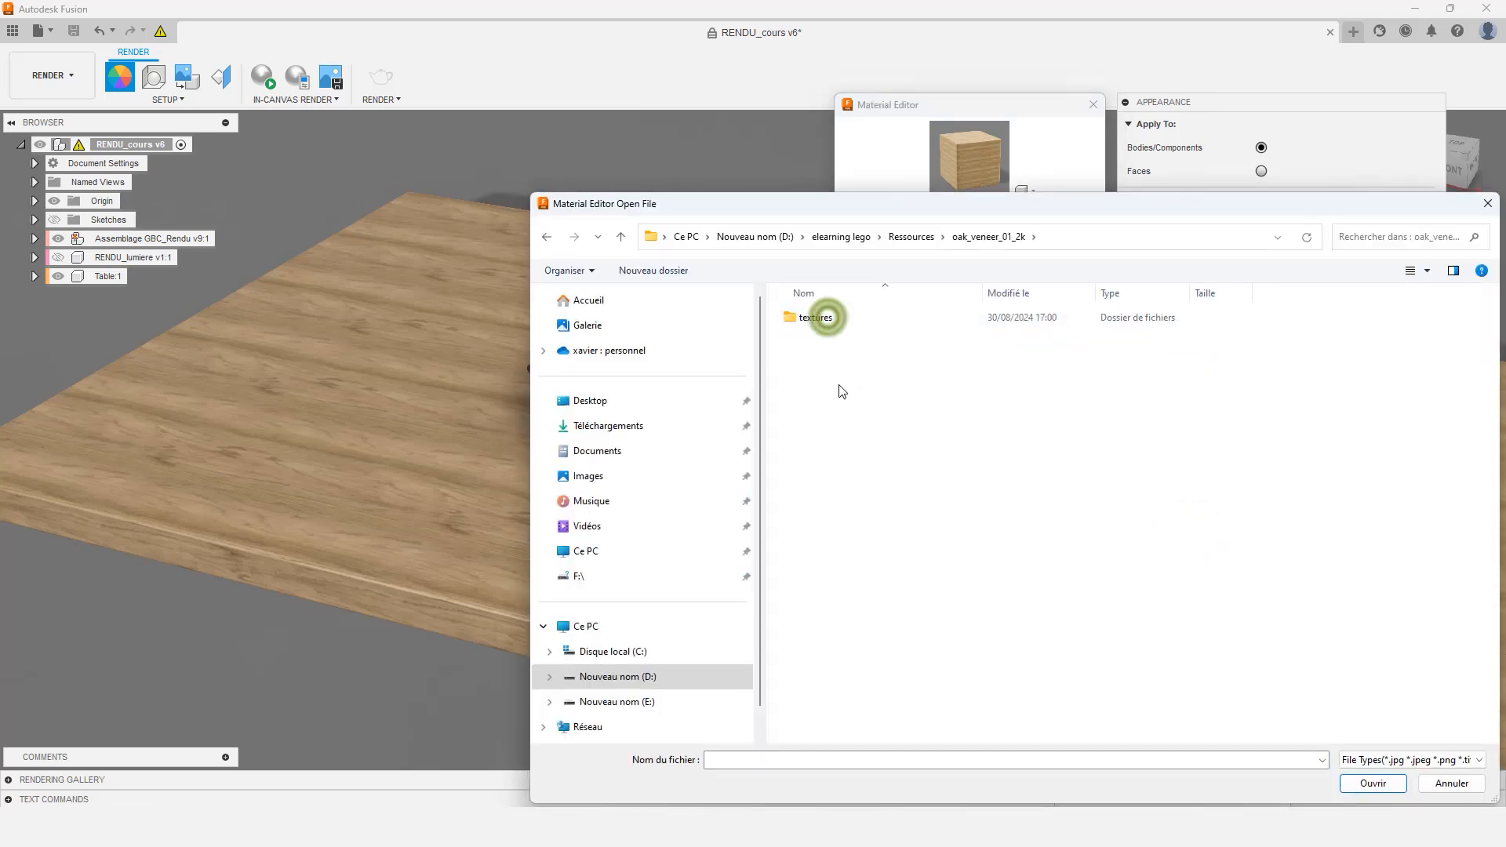
{"action": "double_click", "coordinate": [816, 318]}
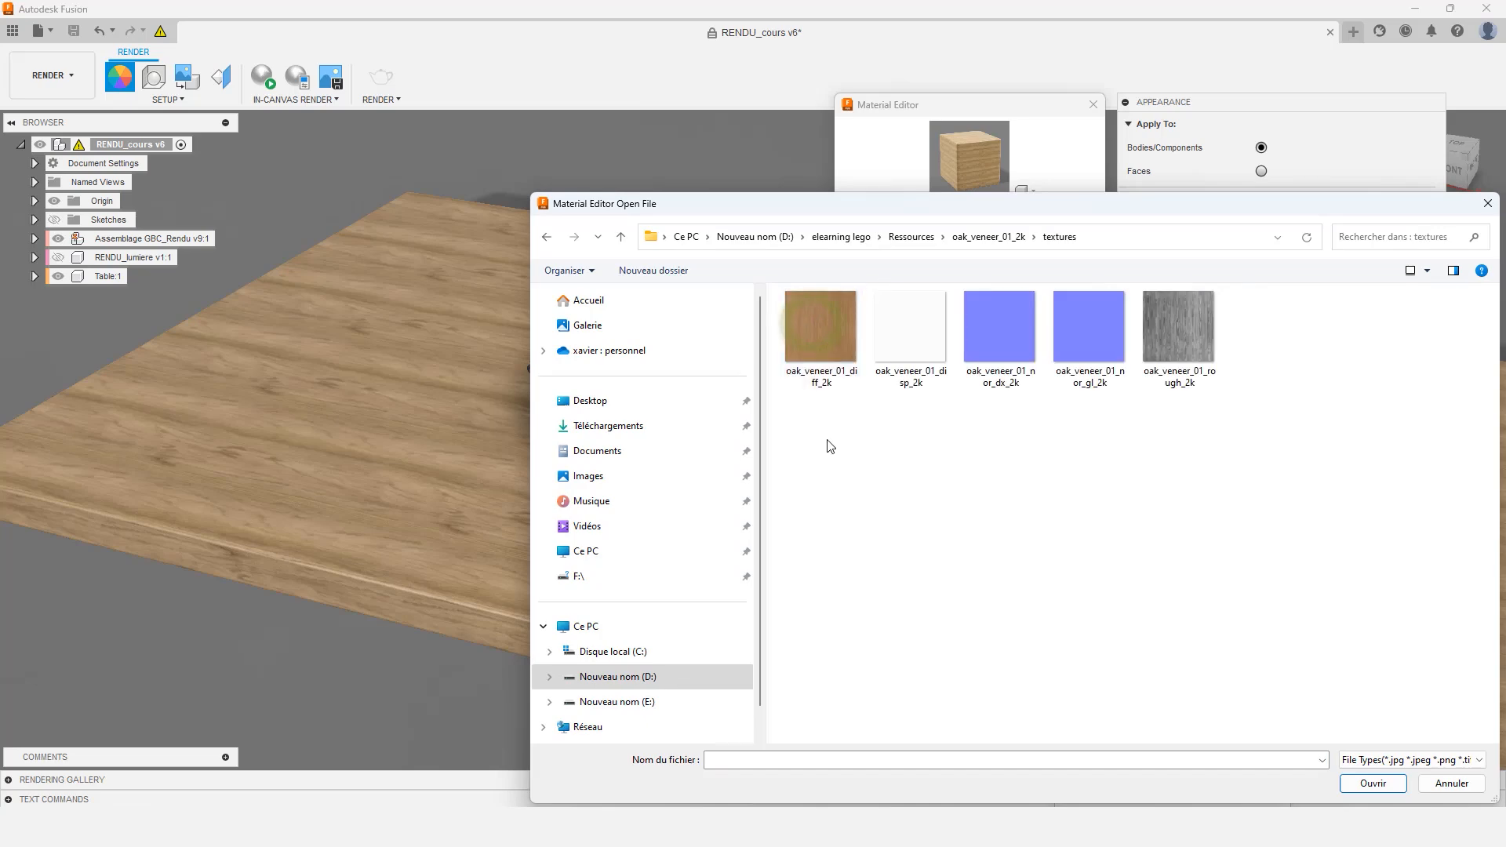
{"action": "left_click", "coordinate": [829, 327]}
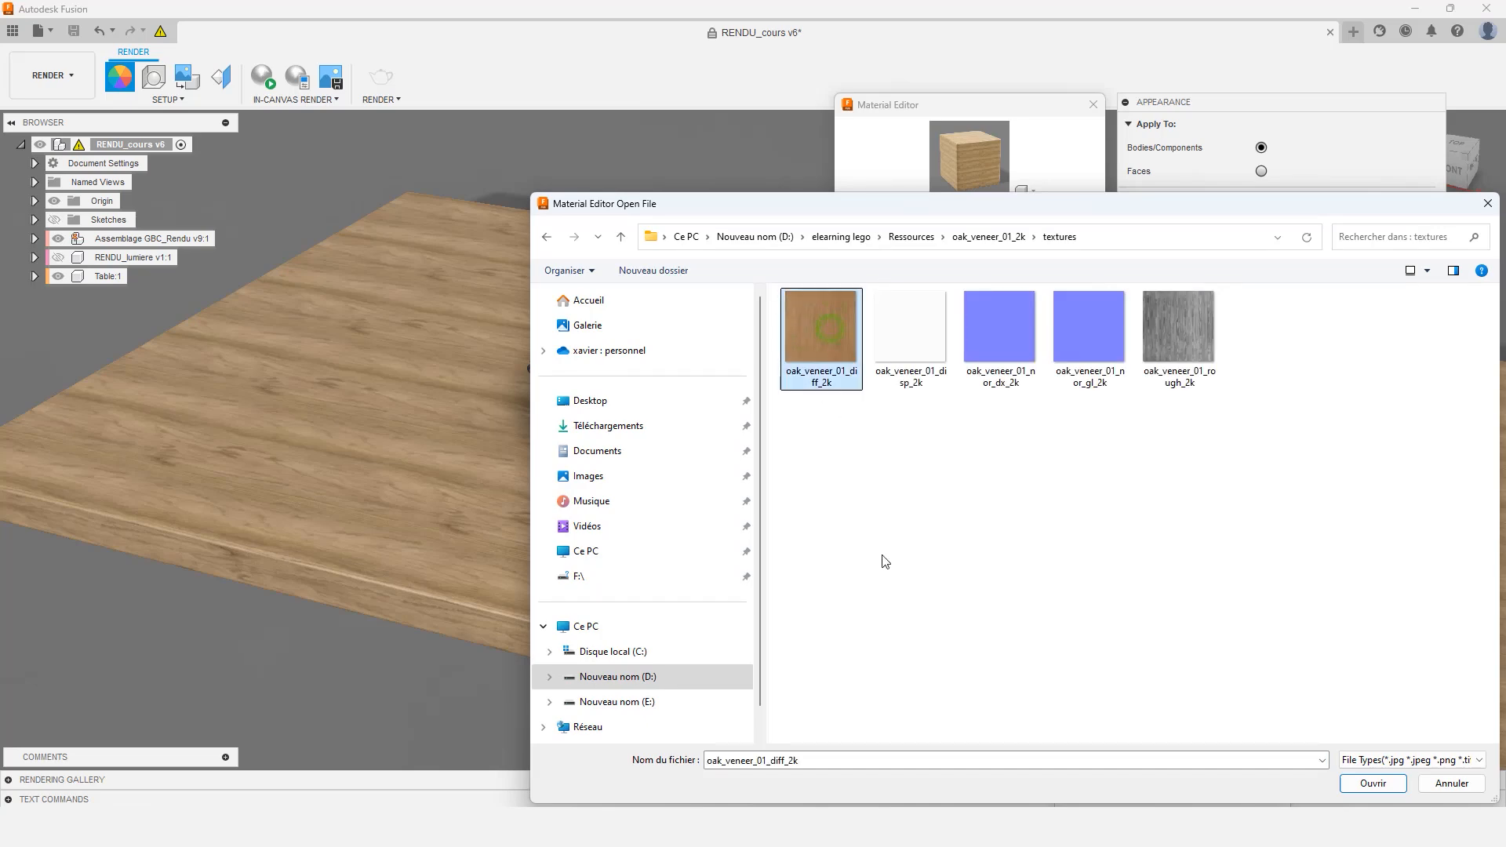
{"action": "left_click", "coordinate": [1373, 783]}
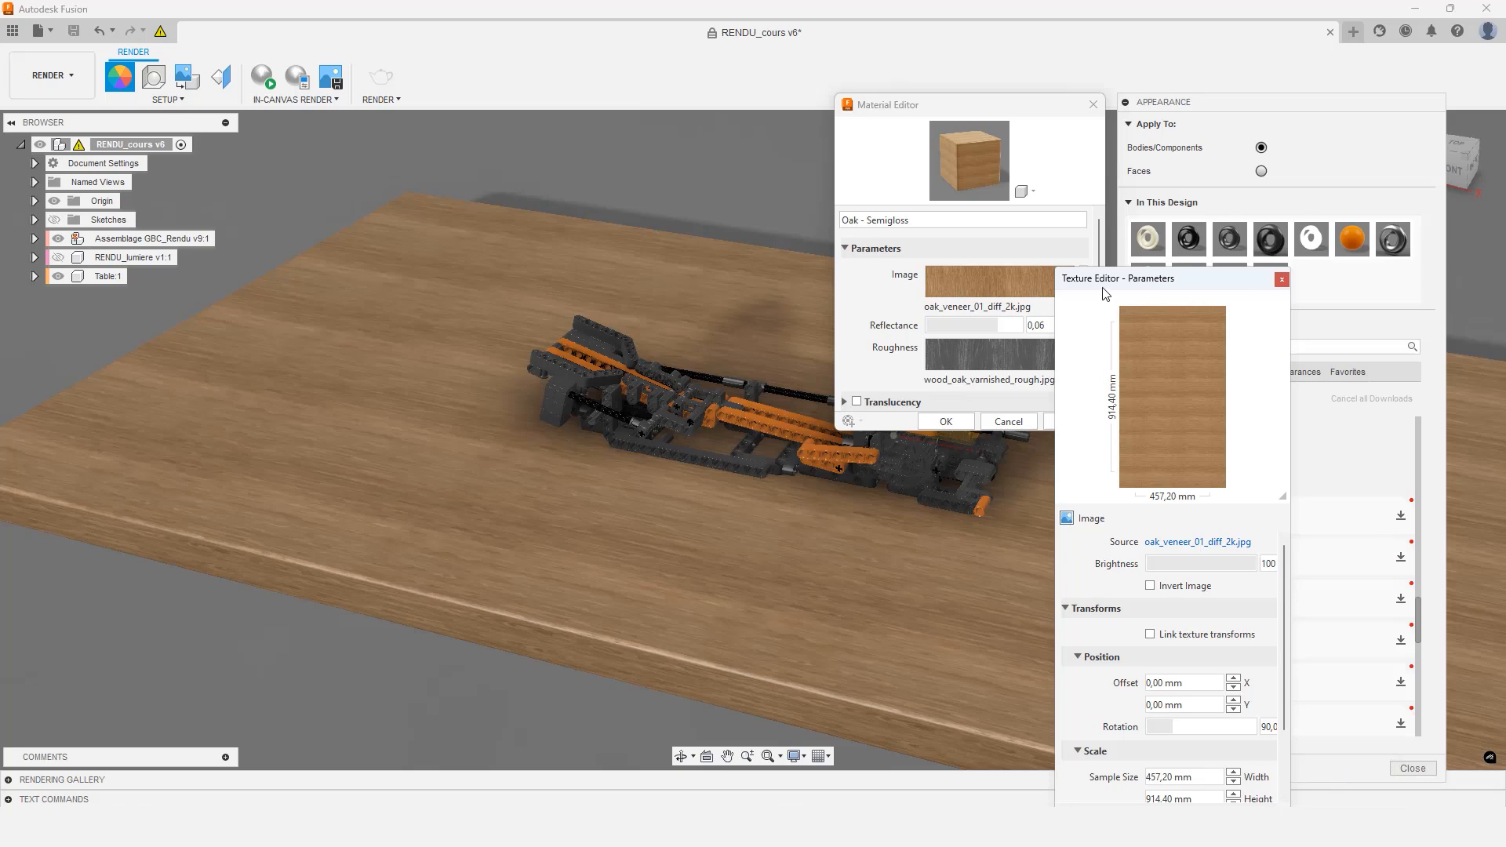
{"action": "left_click_drag", "start_coordinate": [1108, 279], "coordinate": [1175, 178]}
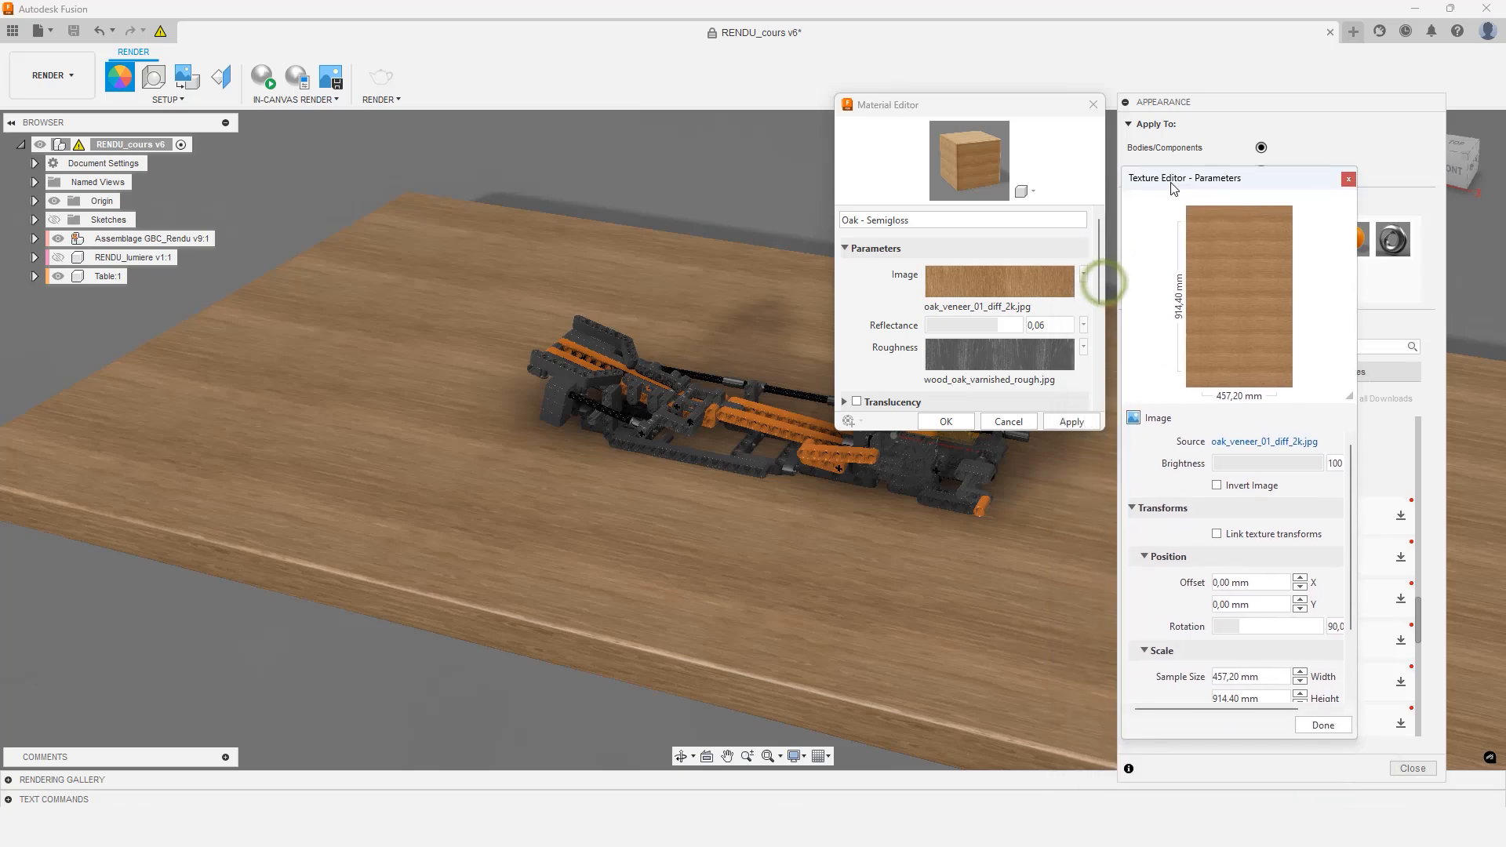
{"action": "left_click", "coordinate": [1312, 726]}
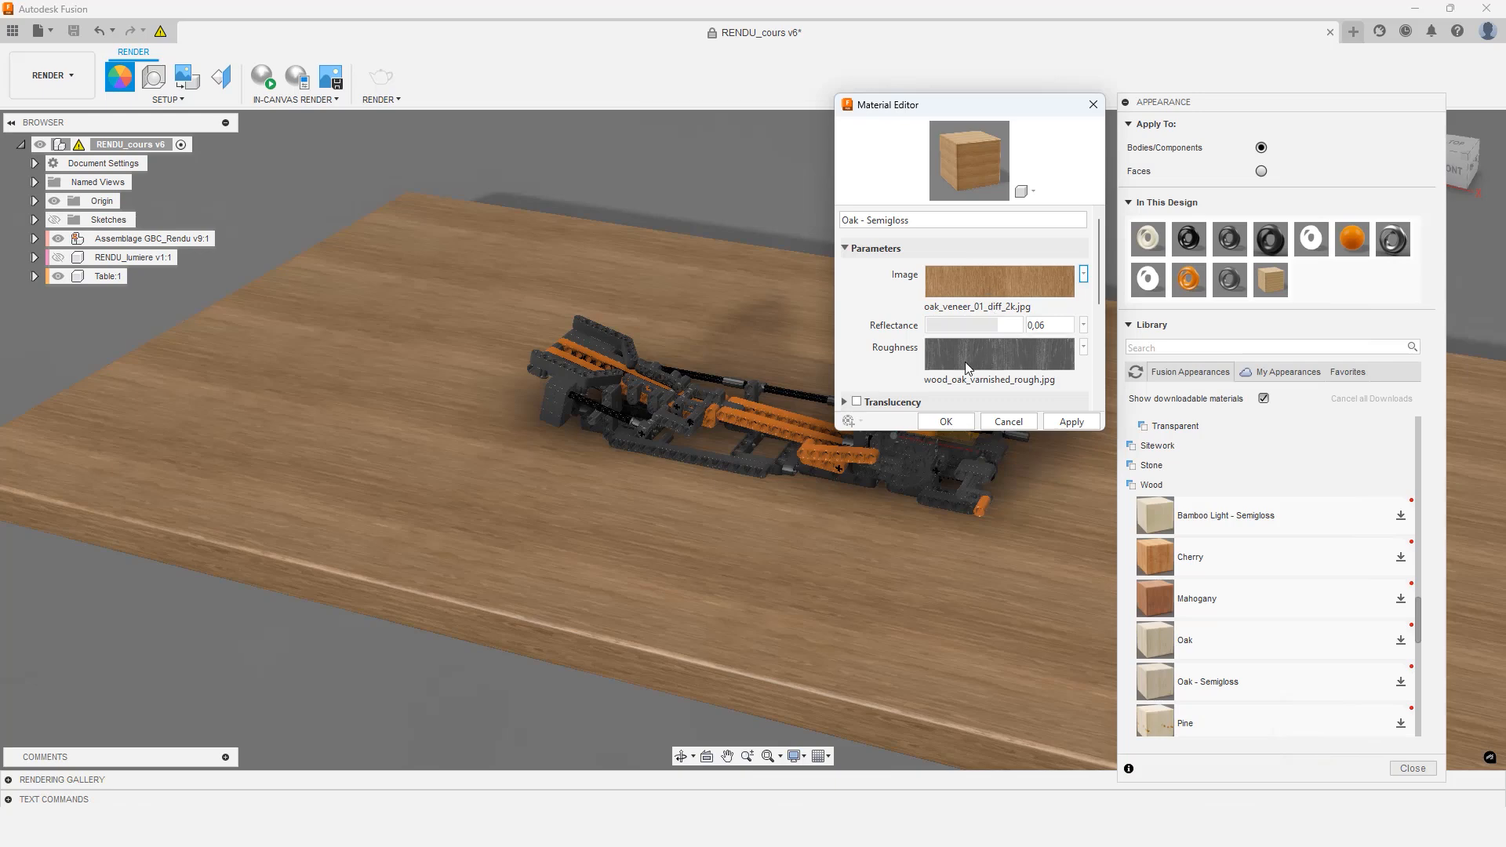
Replace the roughness image of the Oak - Semigloss appearance with oak_veneer_01_rough_2k
{"action": "left_click", "coordinate": [999, 355]}
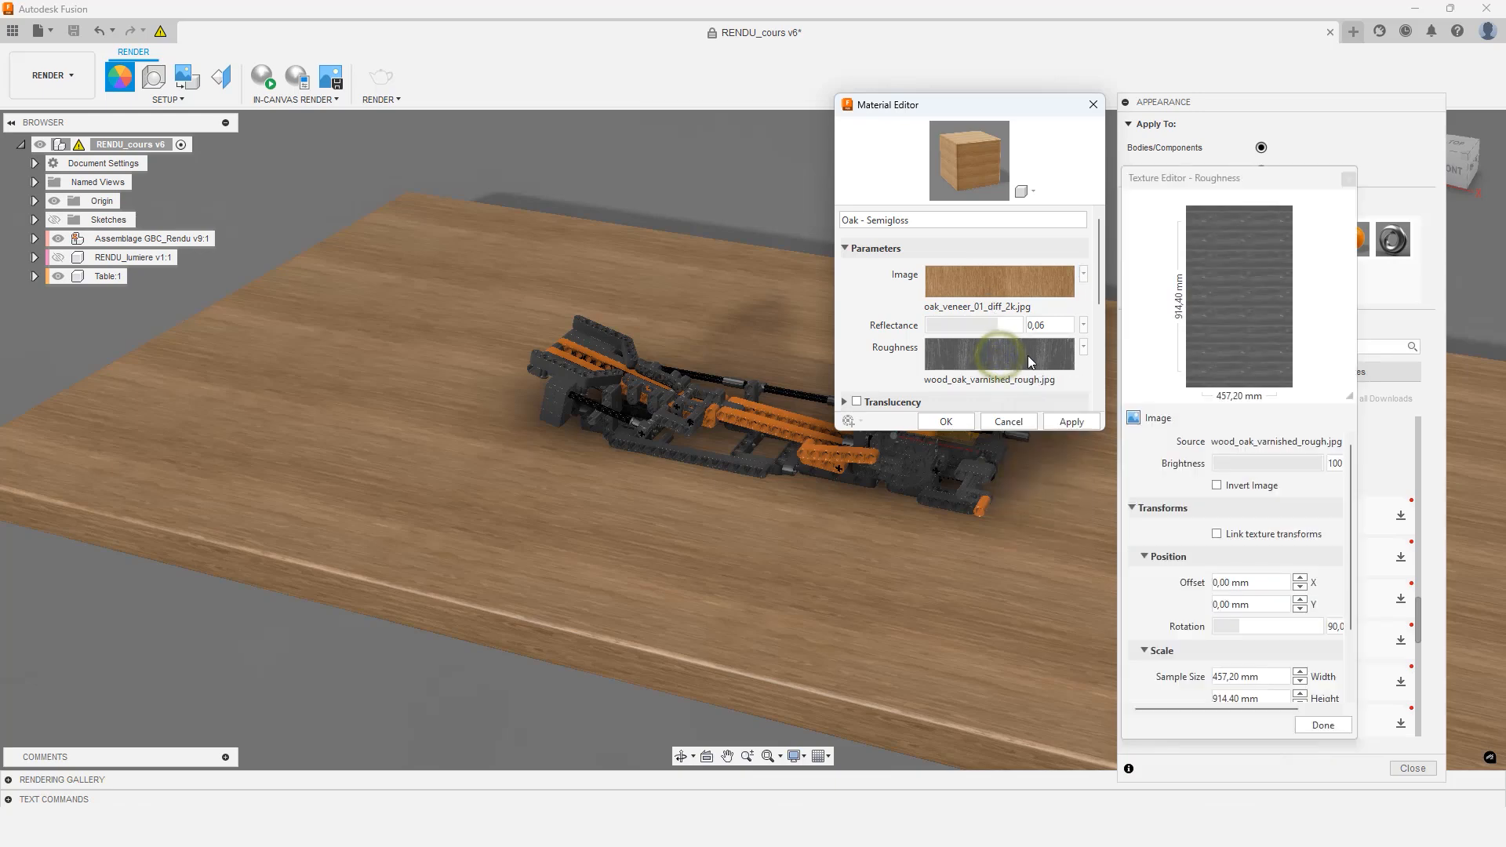
{"action": "left_click", "coordinate": [1085, 347]}
{"action": "left_click", "coordinate": [1027, 400]}
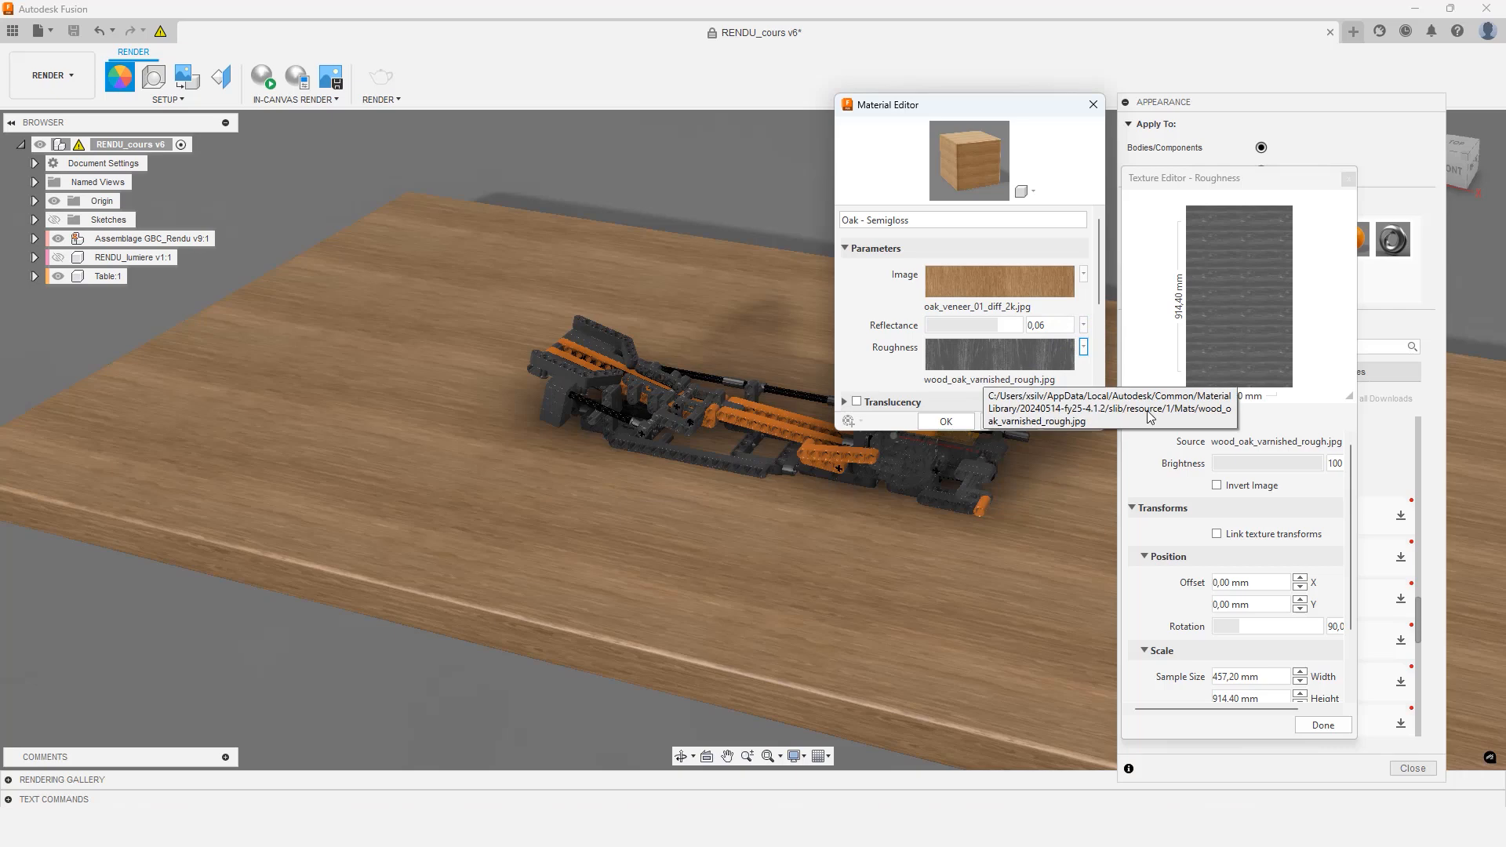
{"action": "left_click", "coordinate": [1276, 442]}
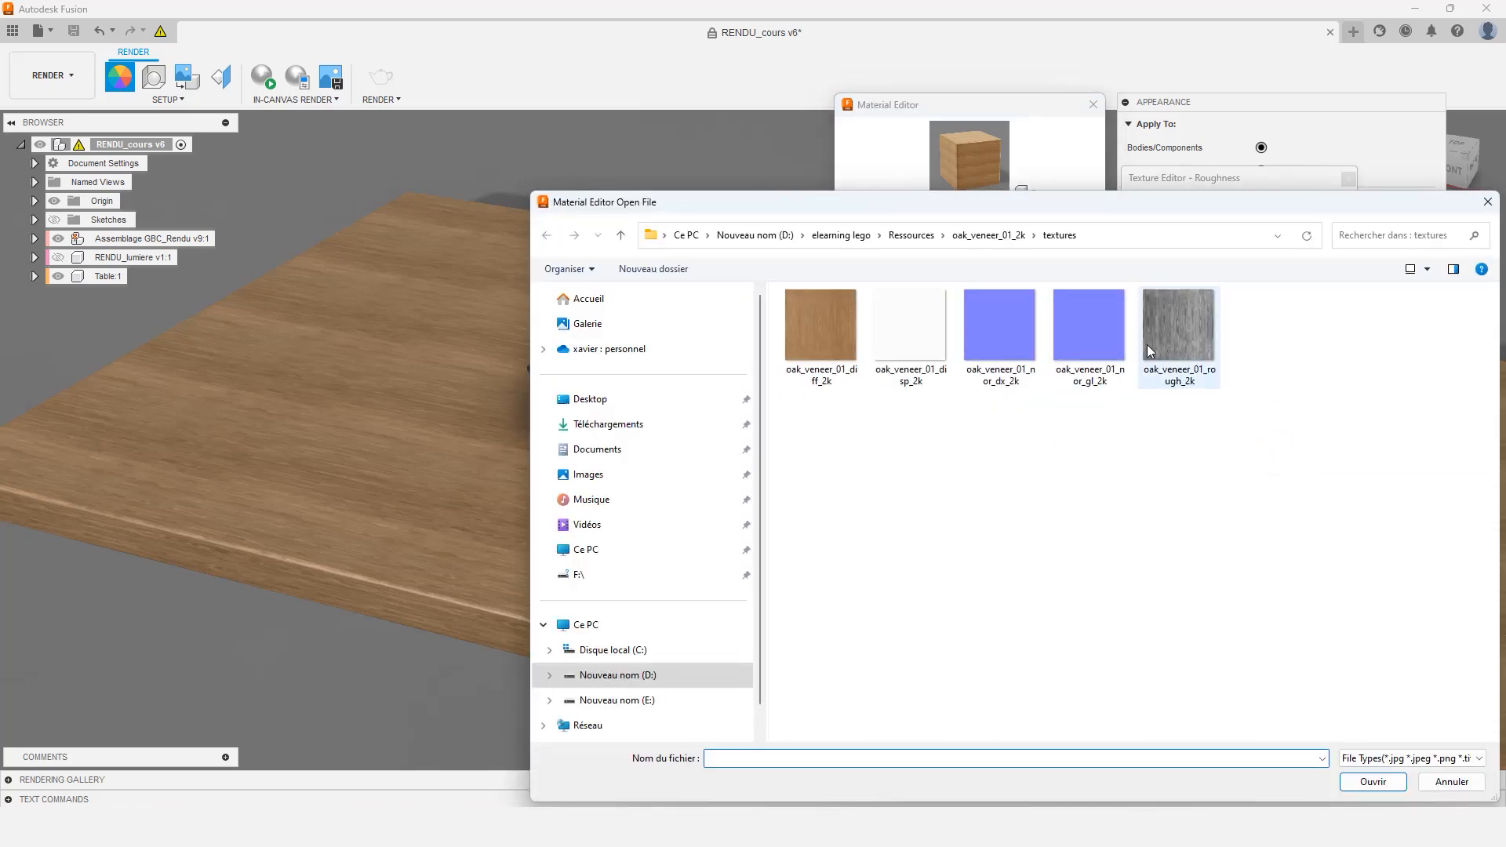
{"action": "double_click", "coordinate": [1180, 337]}
Set the relief pattern (bump) image of the Oak - Semigloss appearance to oak_veneer_01_rough_2k and accept the material edits
{"action": "scroll", "coordinate": [1060, 385], "scroll_direction": "down", "scroll_amount": 2}
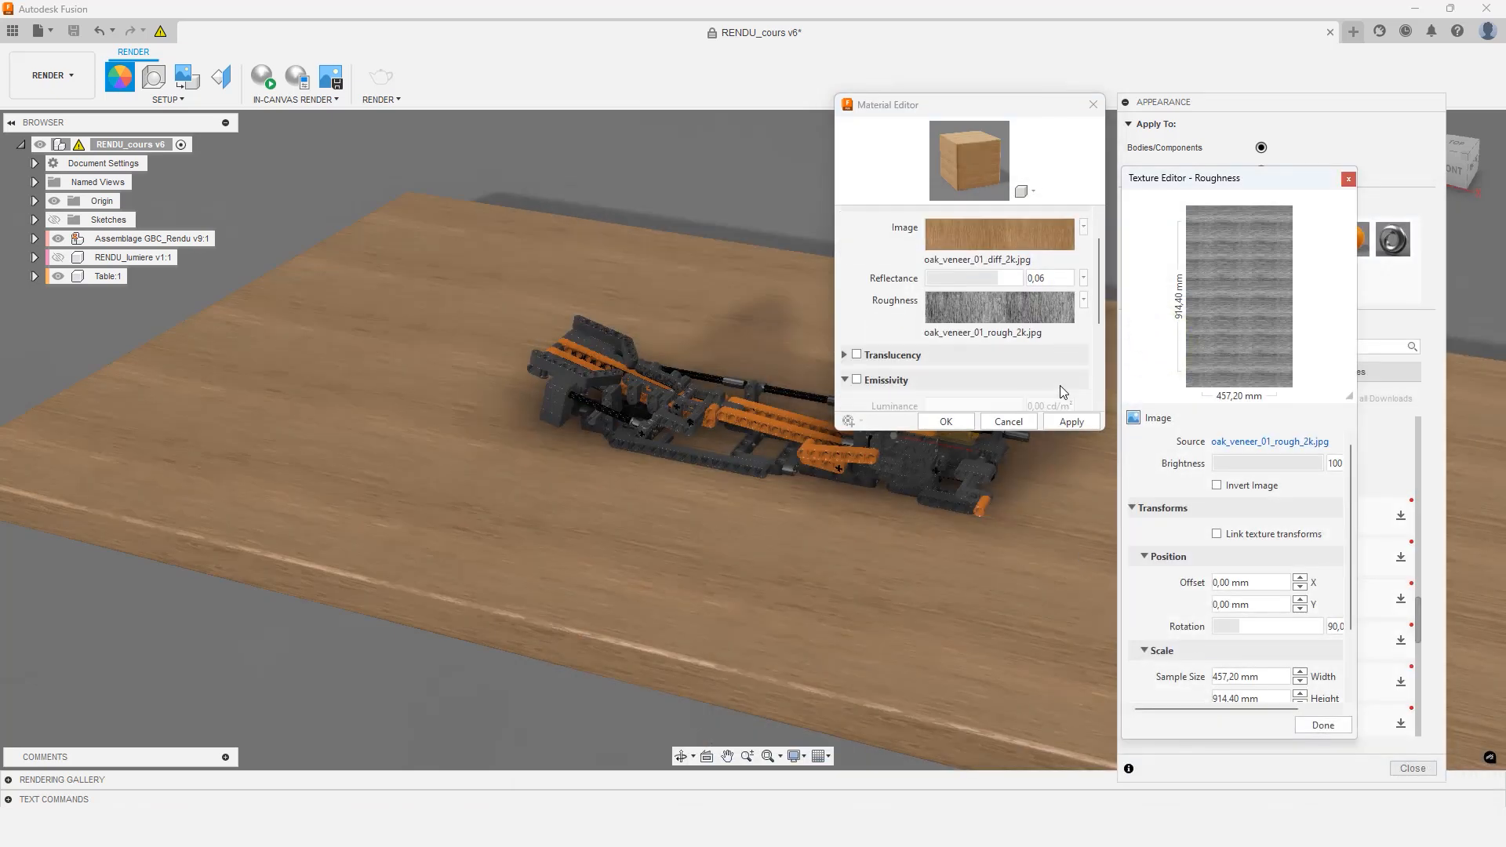
{"action": "scroll", "coordinate": [920, 372], "scroll_direction": "down", "scroll_amount": 1}
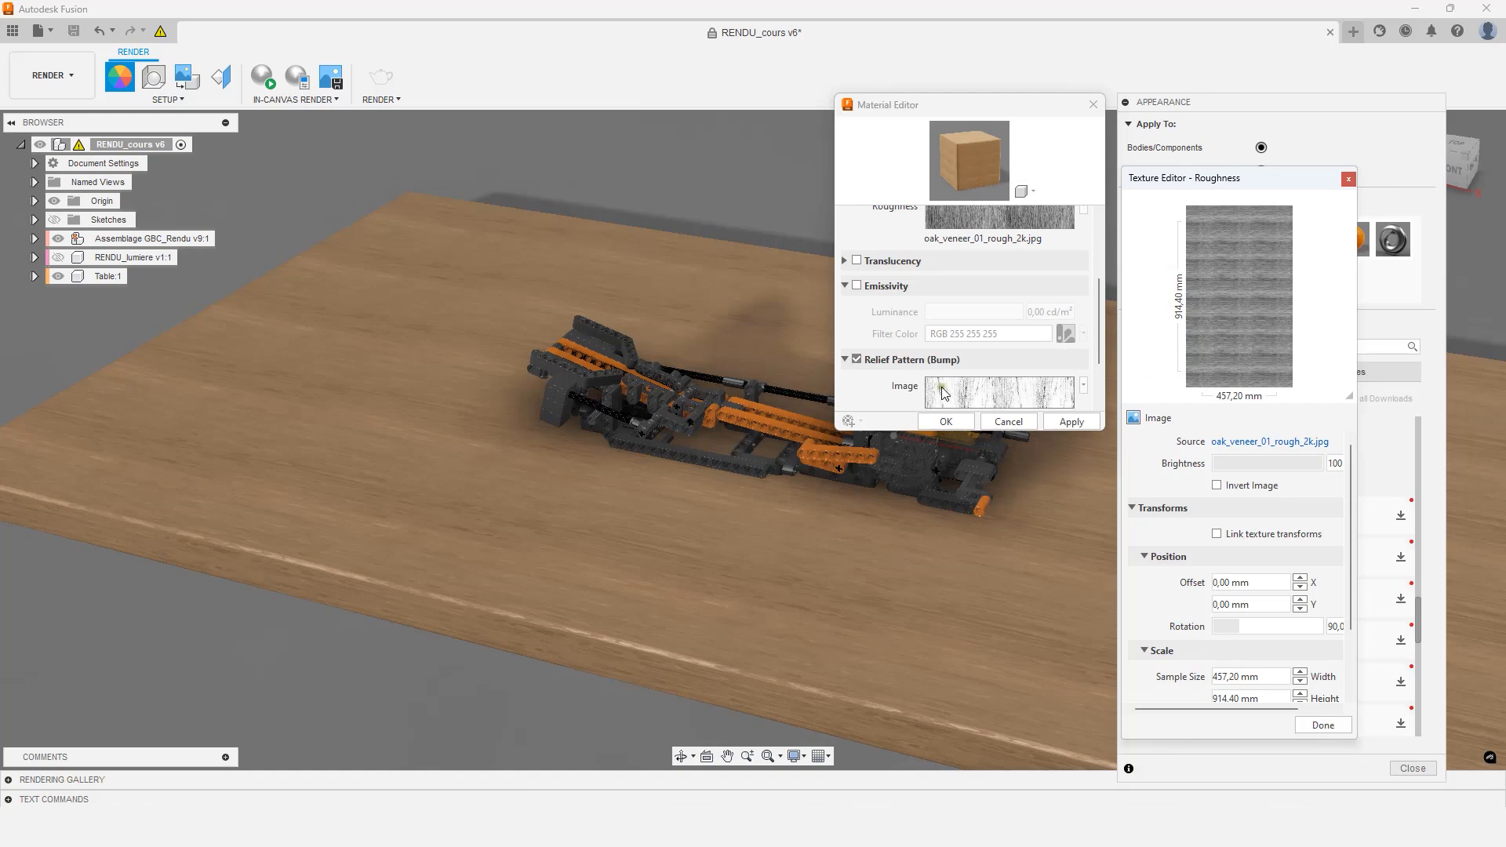
{"action": "left_click", "coordinate": [944, 390]}
{"action": "left_click", "coordinate": [1212, 444]}
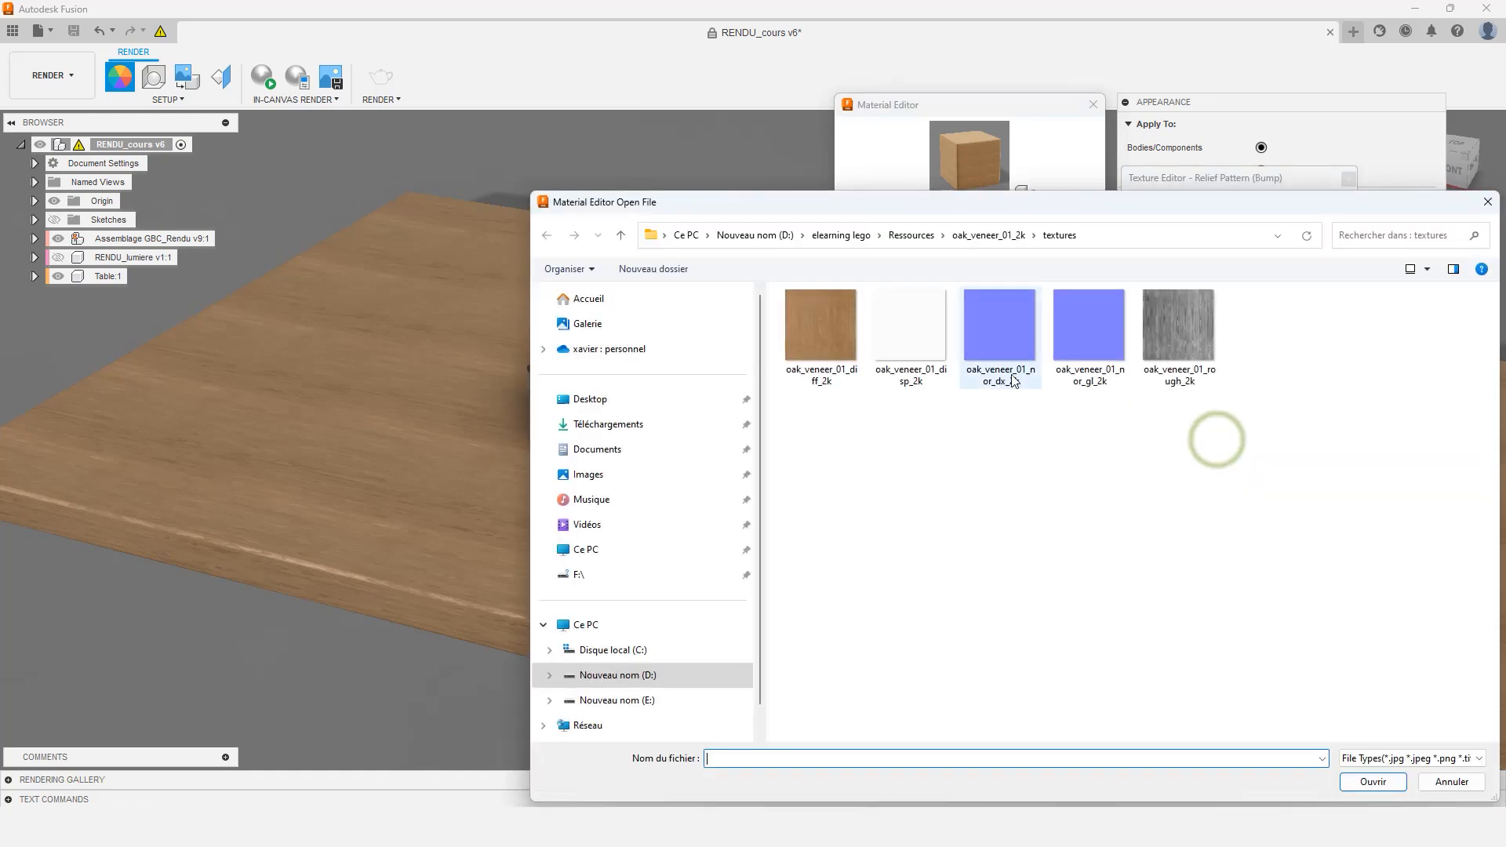
{"action": "double_click", "coordinate": [1150, 338]}
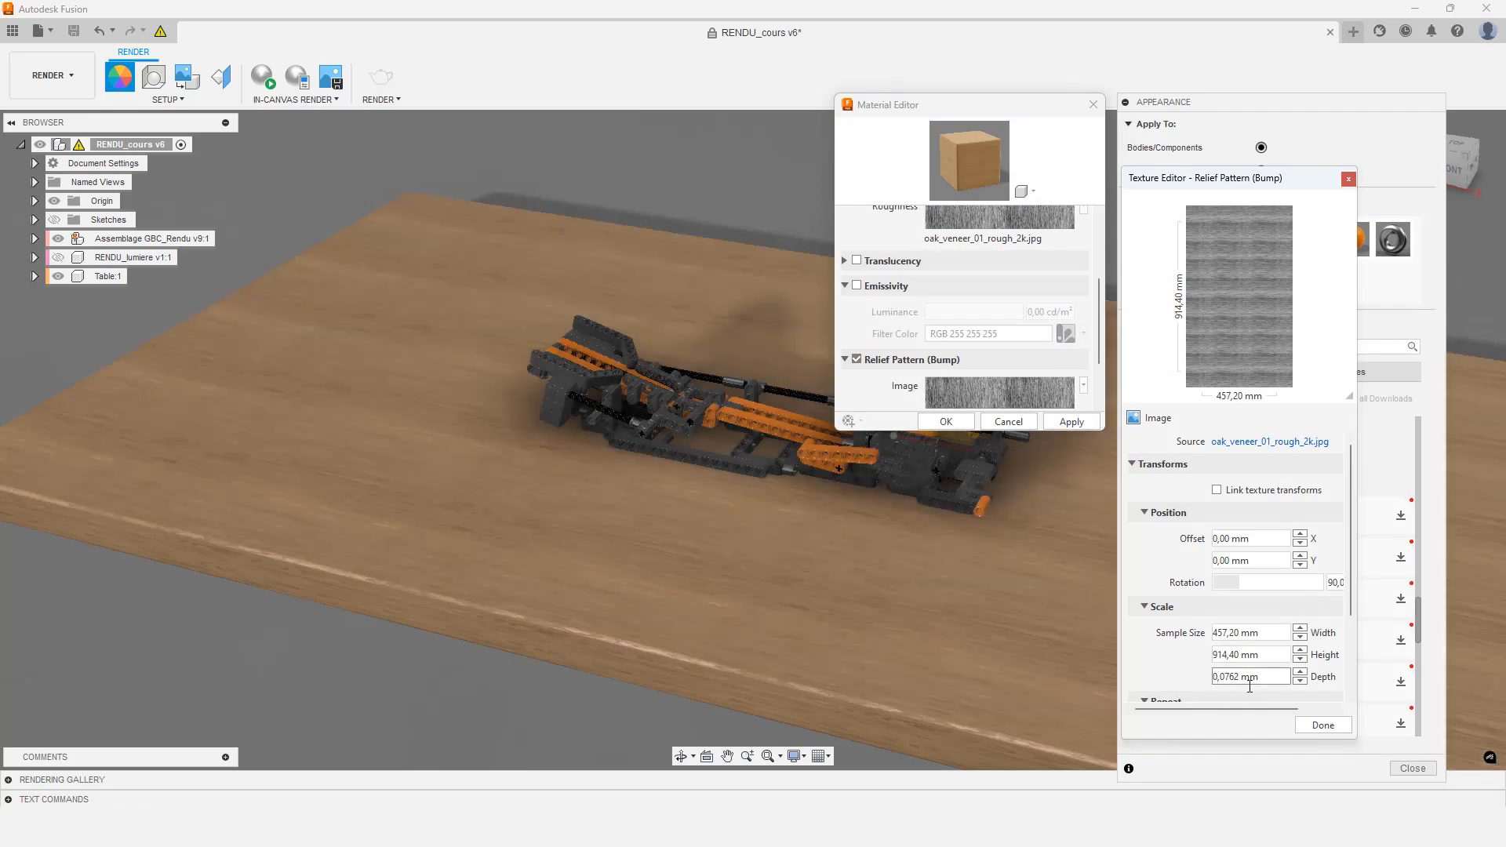
{"action": "left_click", "coordinate": [1322, 724]}
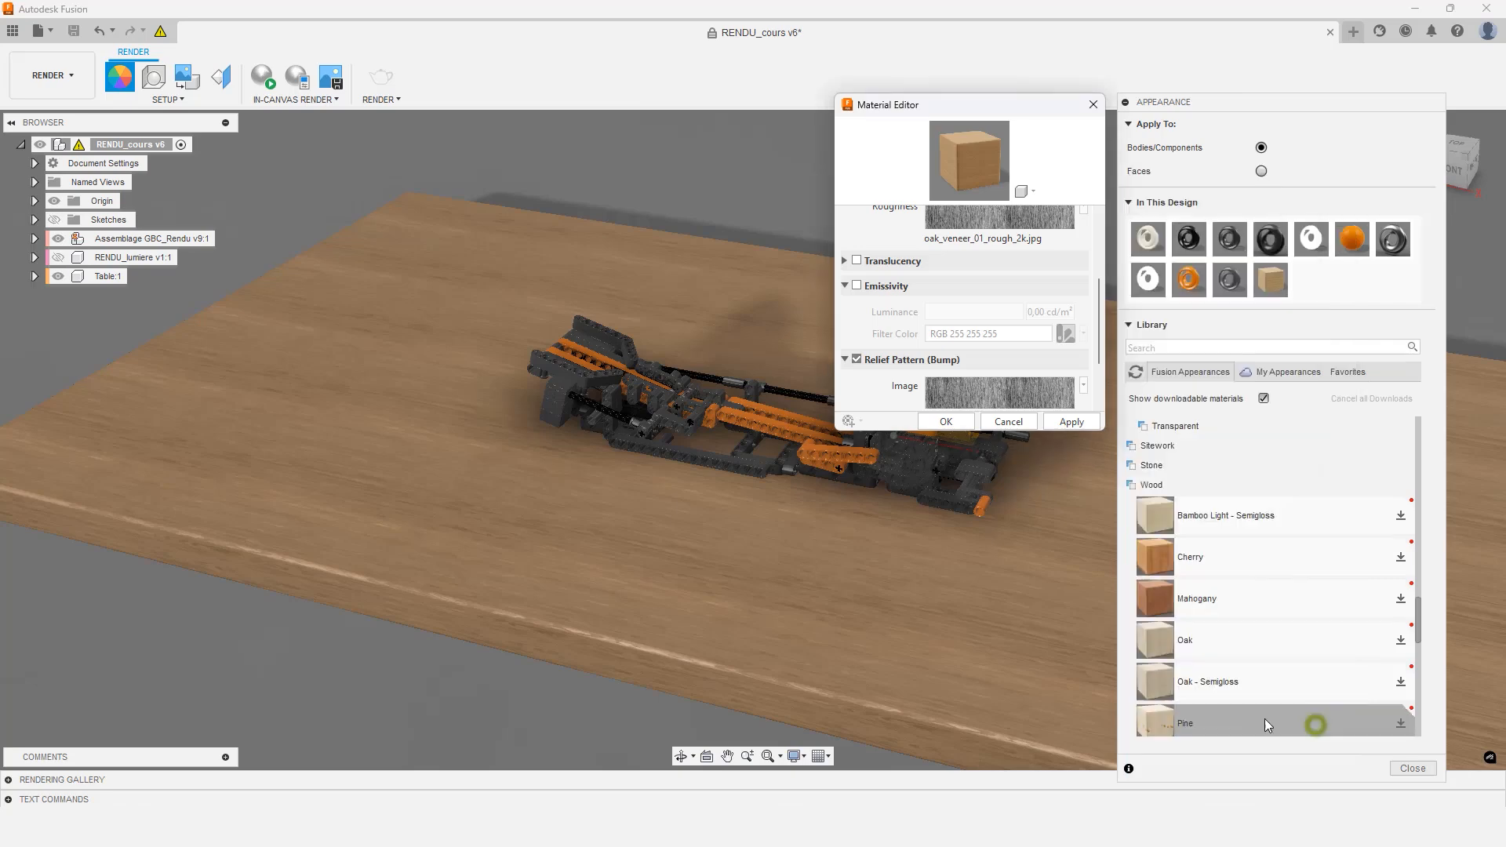
{"action": "left_click", "coordinate": [948, 421]}
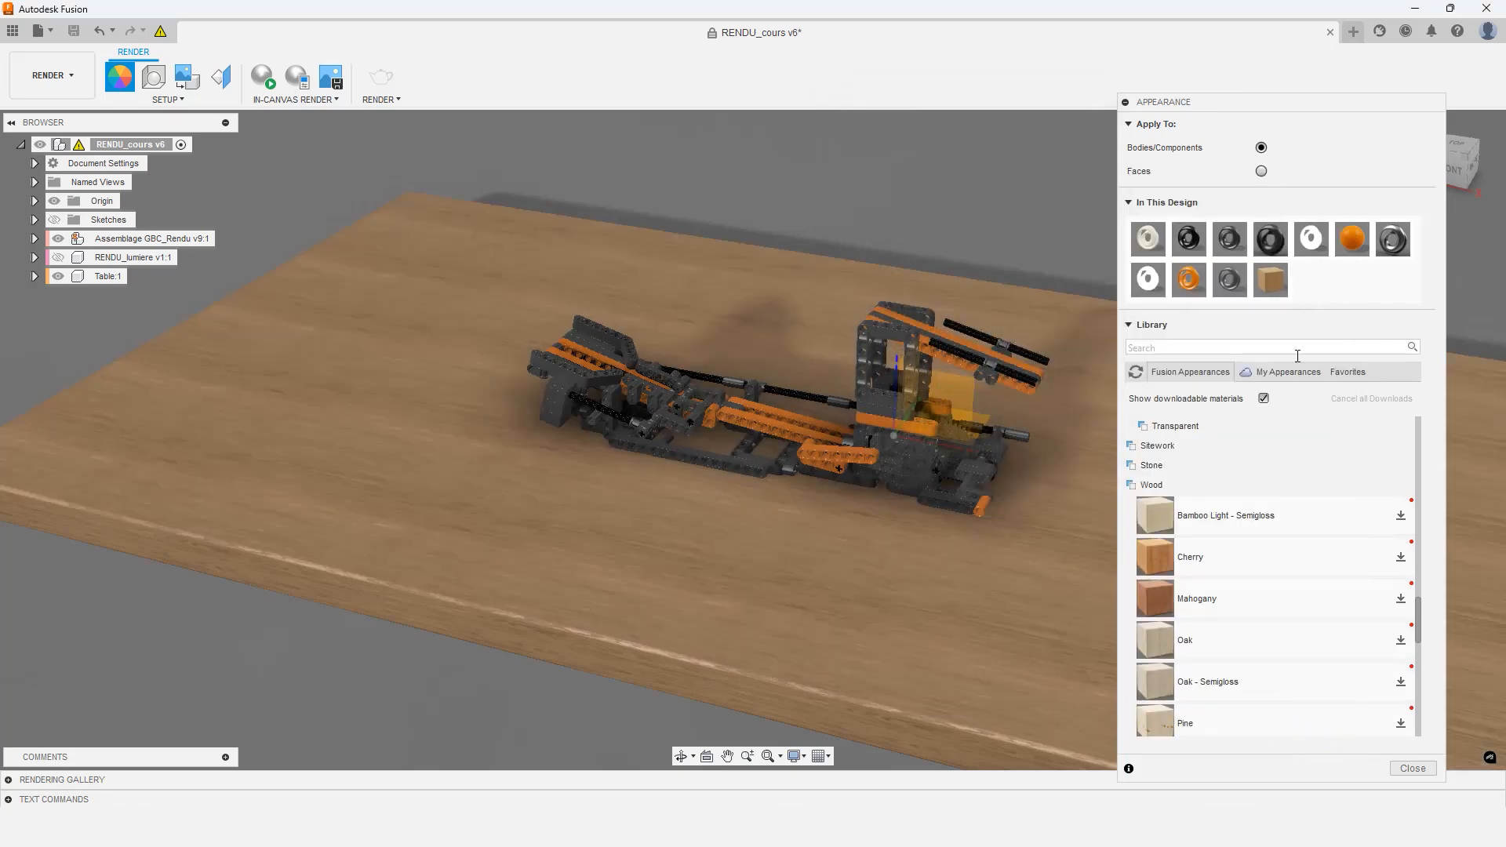
Apply the saved Oak - Semigloss appearance from the Wood category of My Appearances to the table
{"action": "right_click", "coordinate": [1280, 287]}
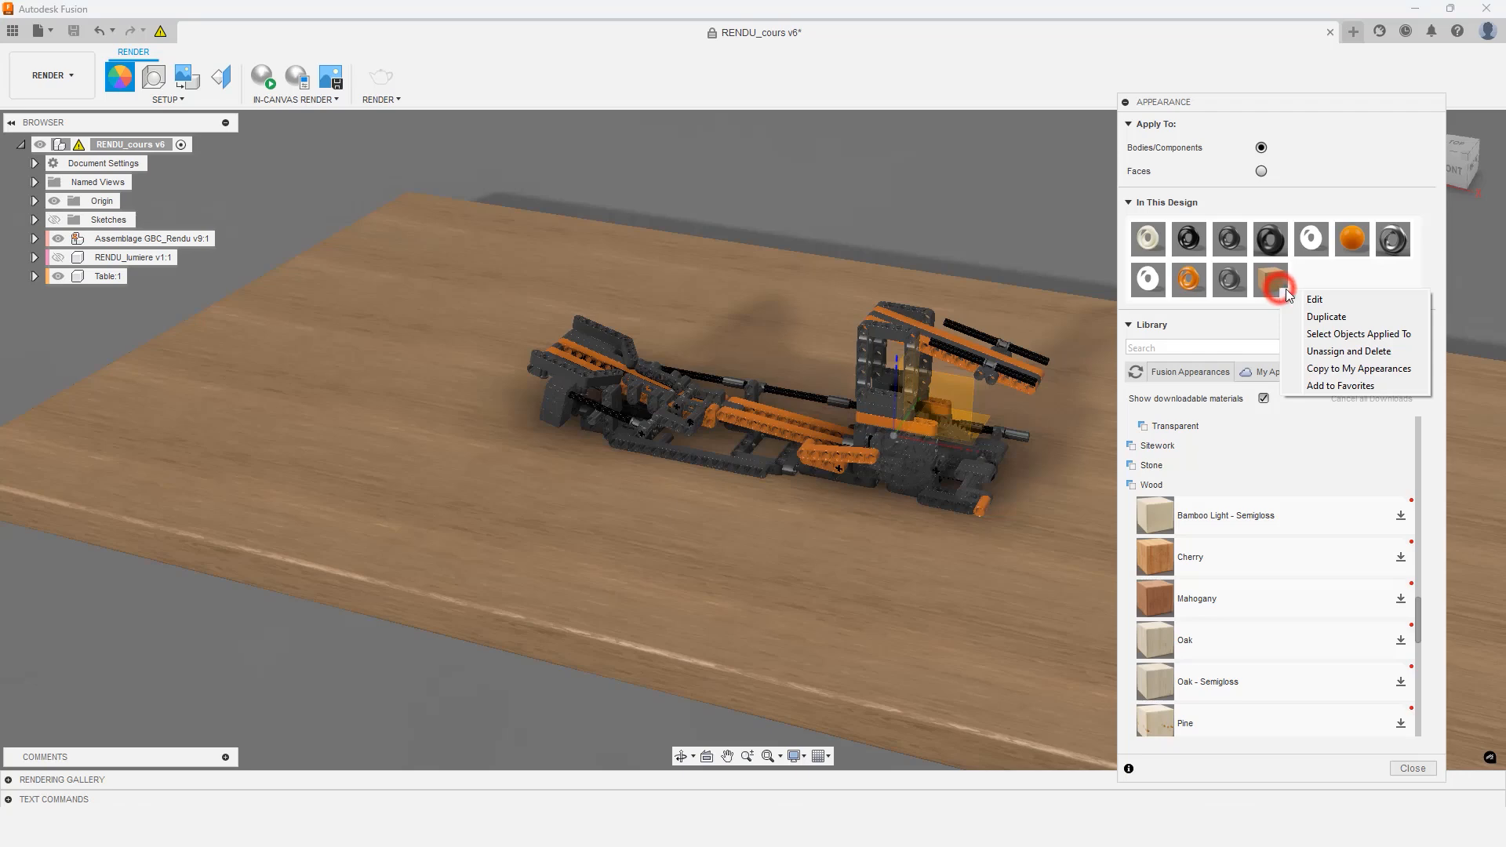
{"action": "left_click", "coordinate": [1342, 368]}
{"action": "left_click", "coordinate": [1289, 372]}
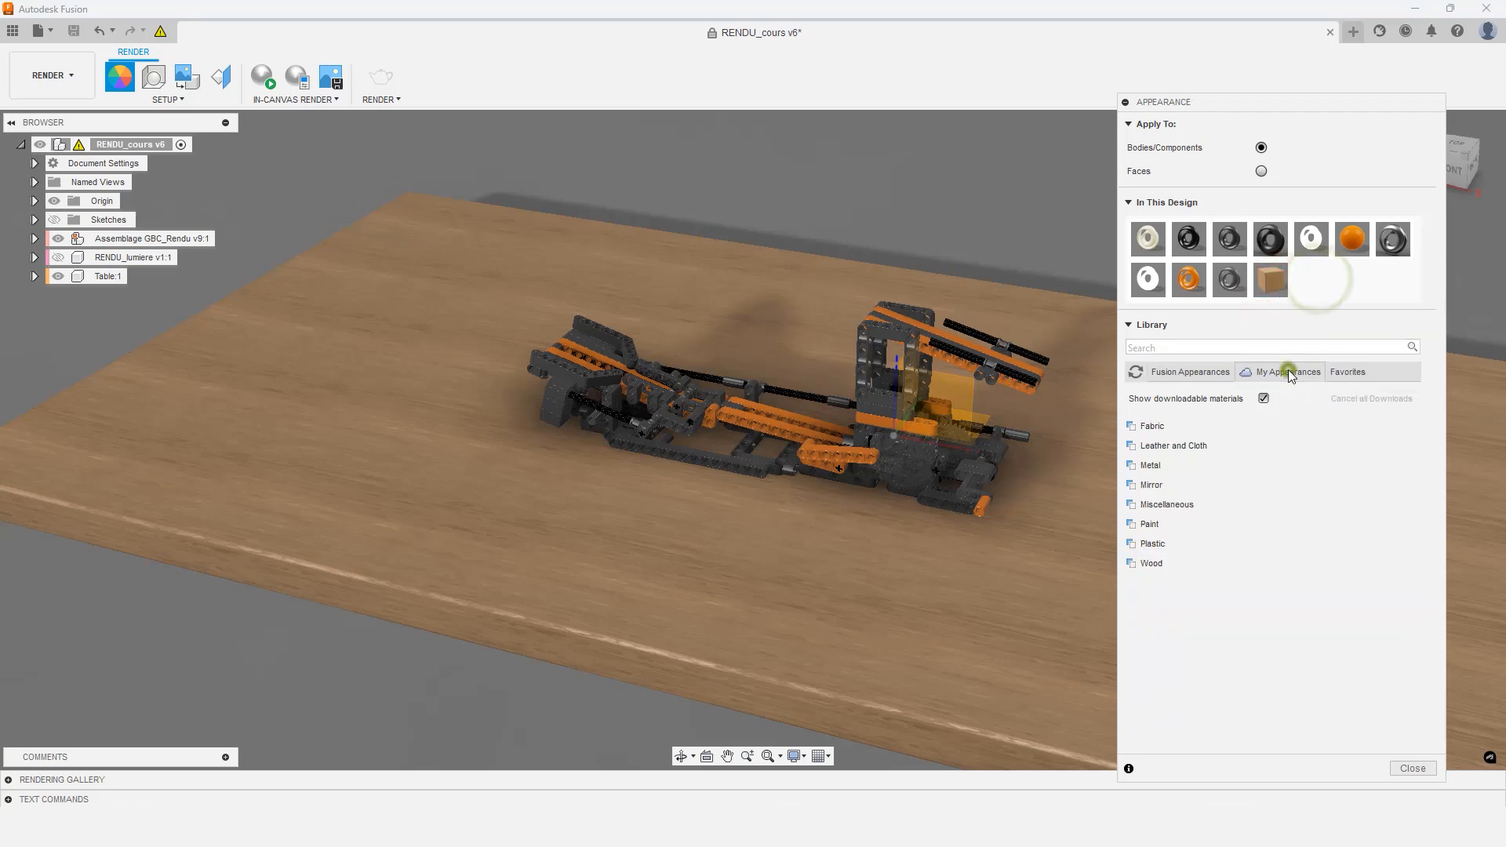
{"action": "left_click", "coordinate": [1152, 563]}
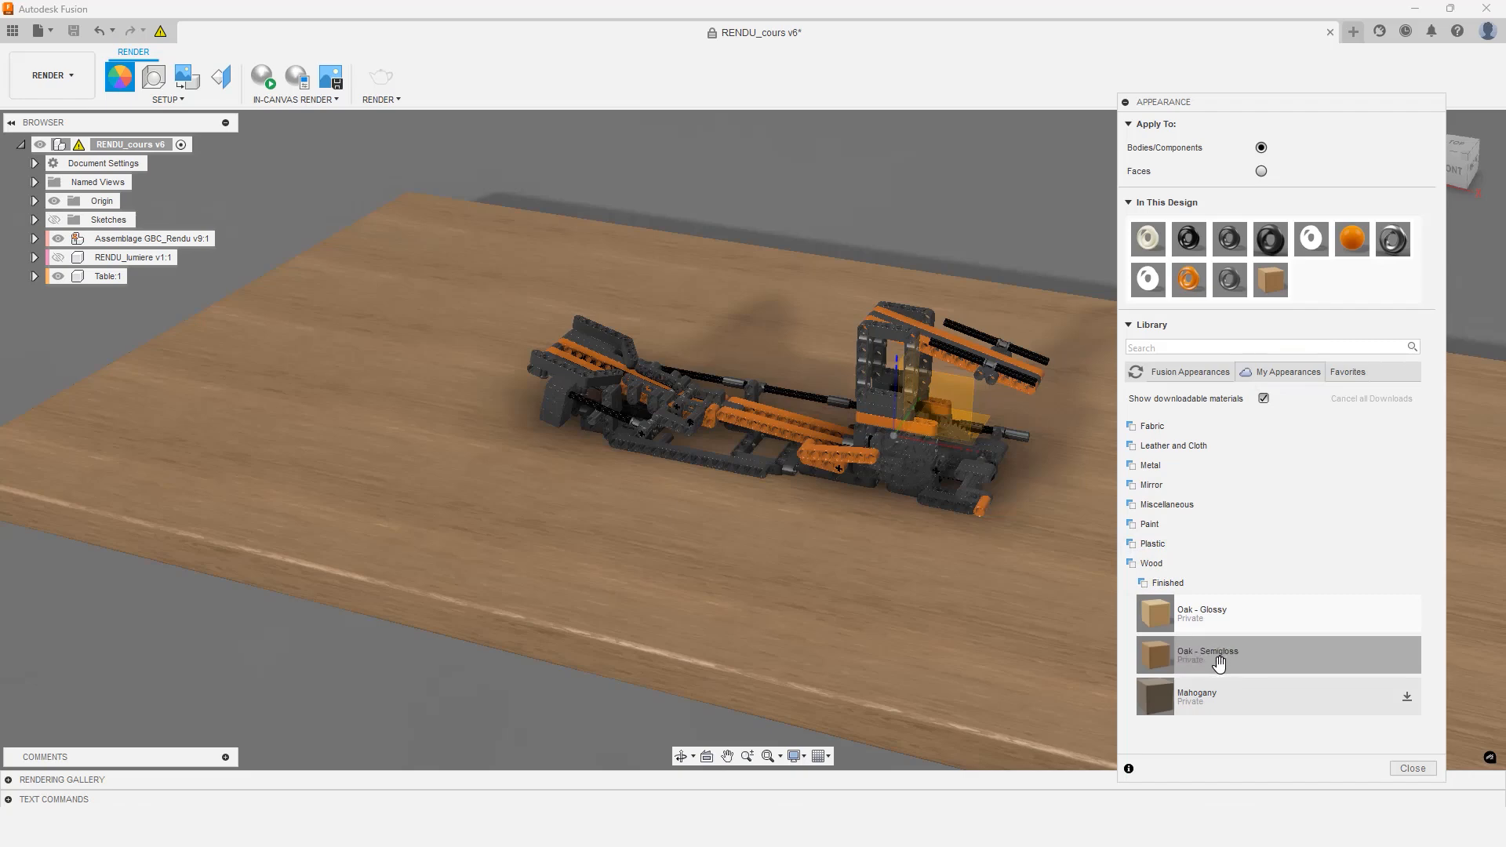
{"action": "left_click_drag", "start_coordinate": [1211, 654], "coordinate": [944, 601]}
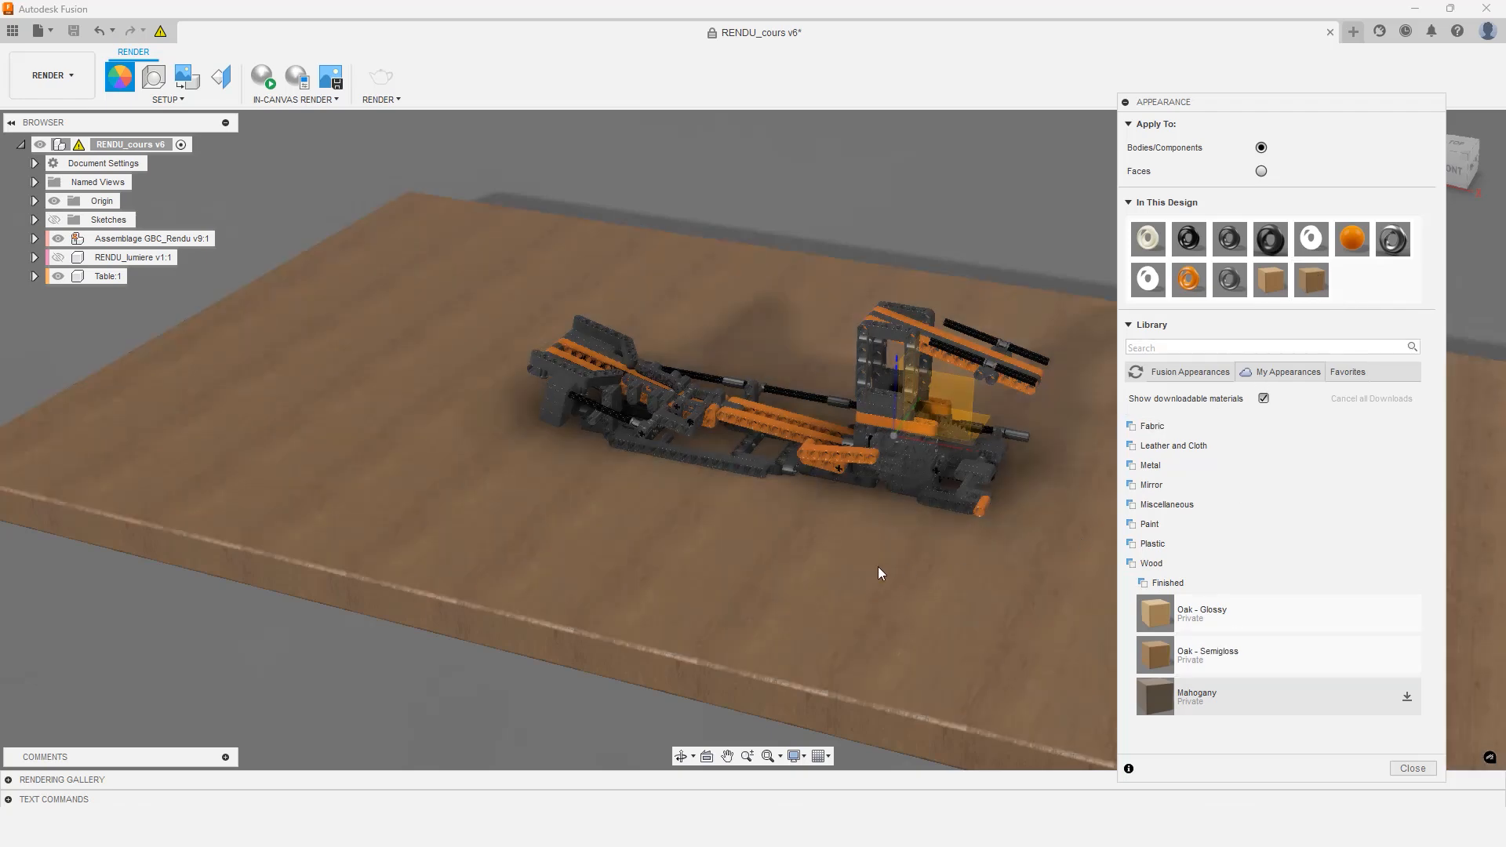
Set the rotation of the newly applied Oak - Semigloss appearance to 90
{"action": "double_click", "coordinate": [1310, 276]}
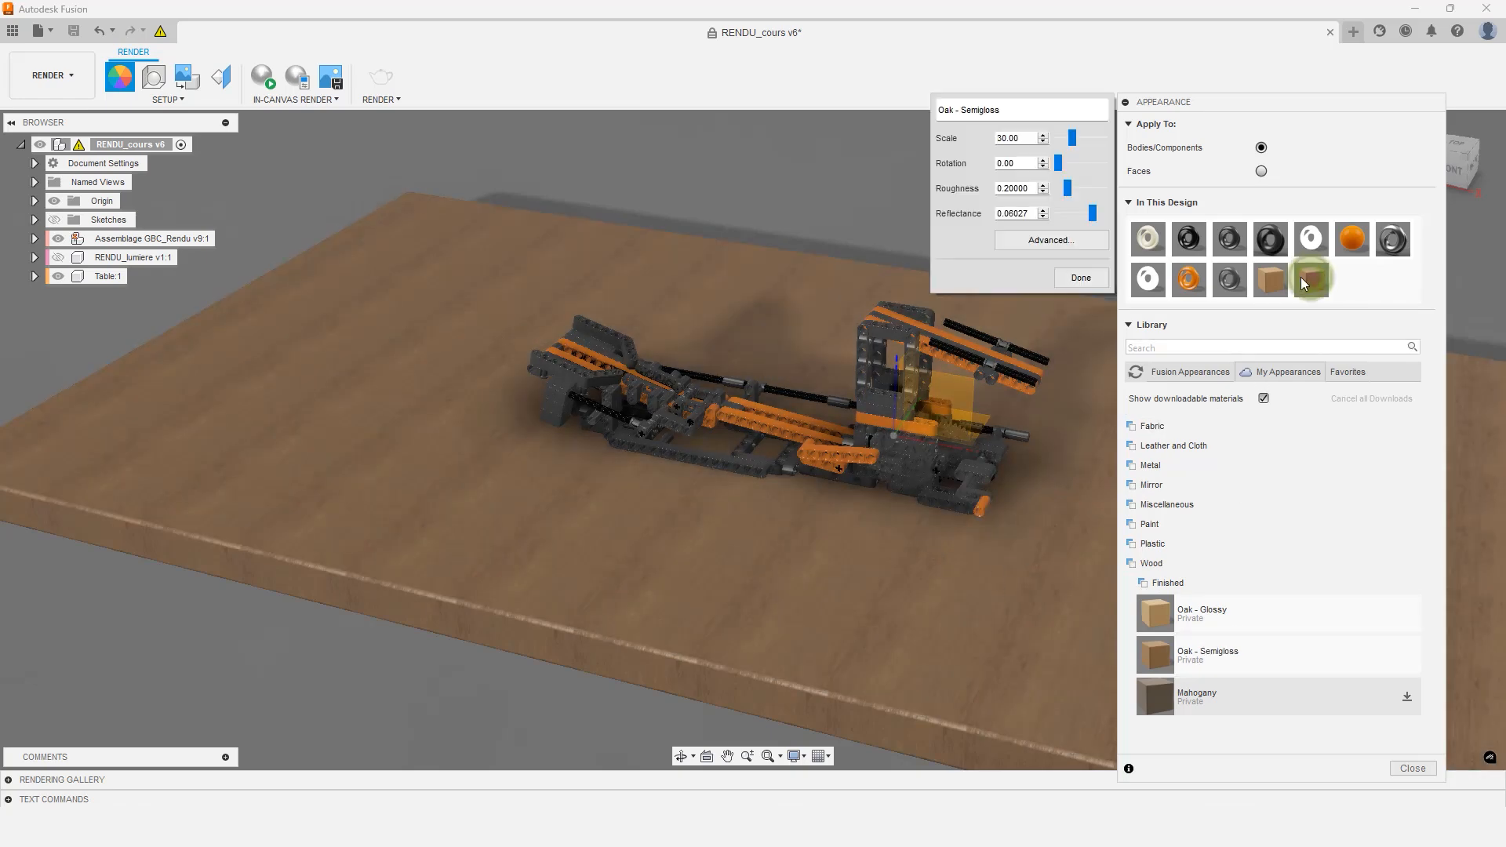
{"action": "double_click", "coordinate": [1023, 163]}
{"action": "type", "text": "90"}
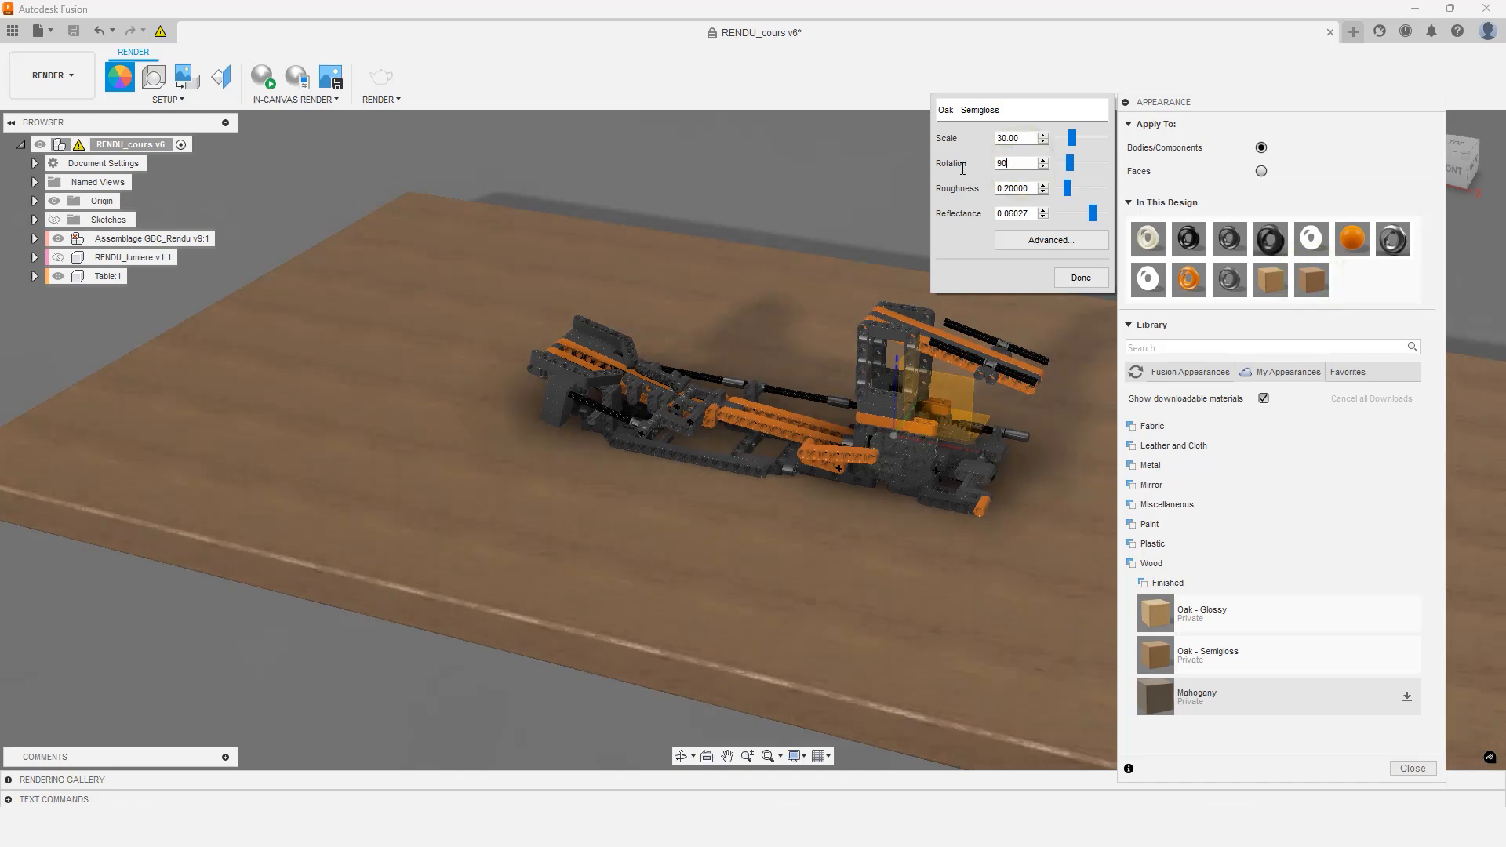
{"action": "key", "text": "Return"}
{"action": "left_click", "coordinate": [1068, 276]}
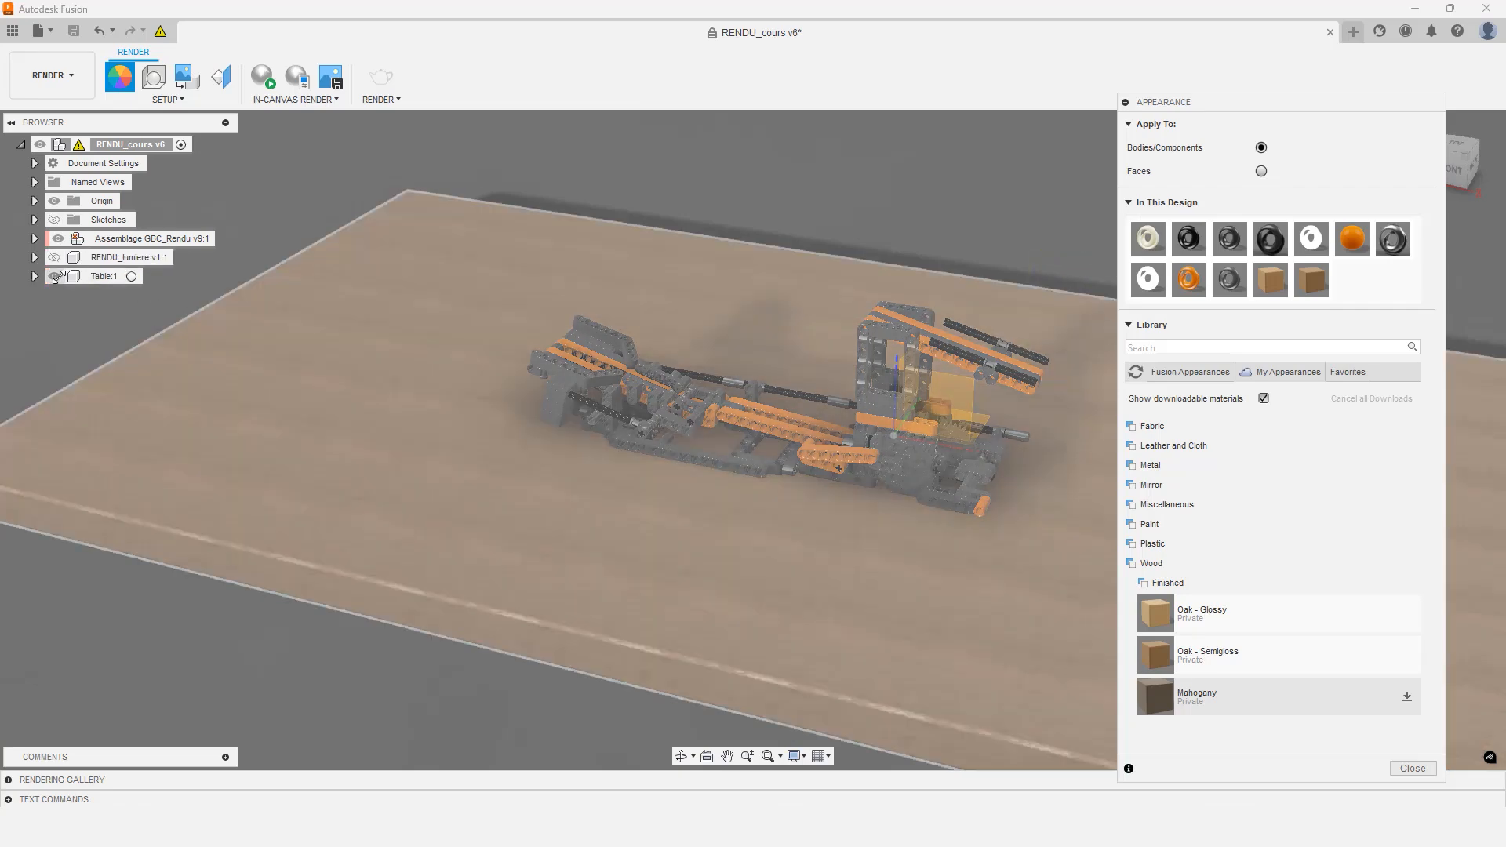
Show the RENDU_lumiere component with its light panels
{"action": "left_click", "coordinate": [54, 257]}
{"action": "scroll", "coordinate": [472, 399], "scroll_direction": "down", "scroll_amount": 5}
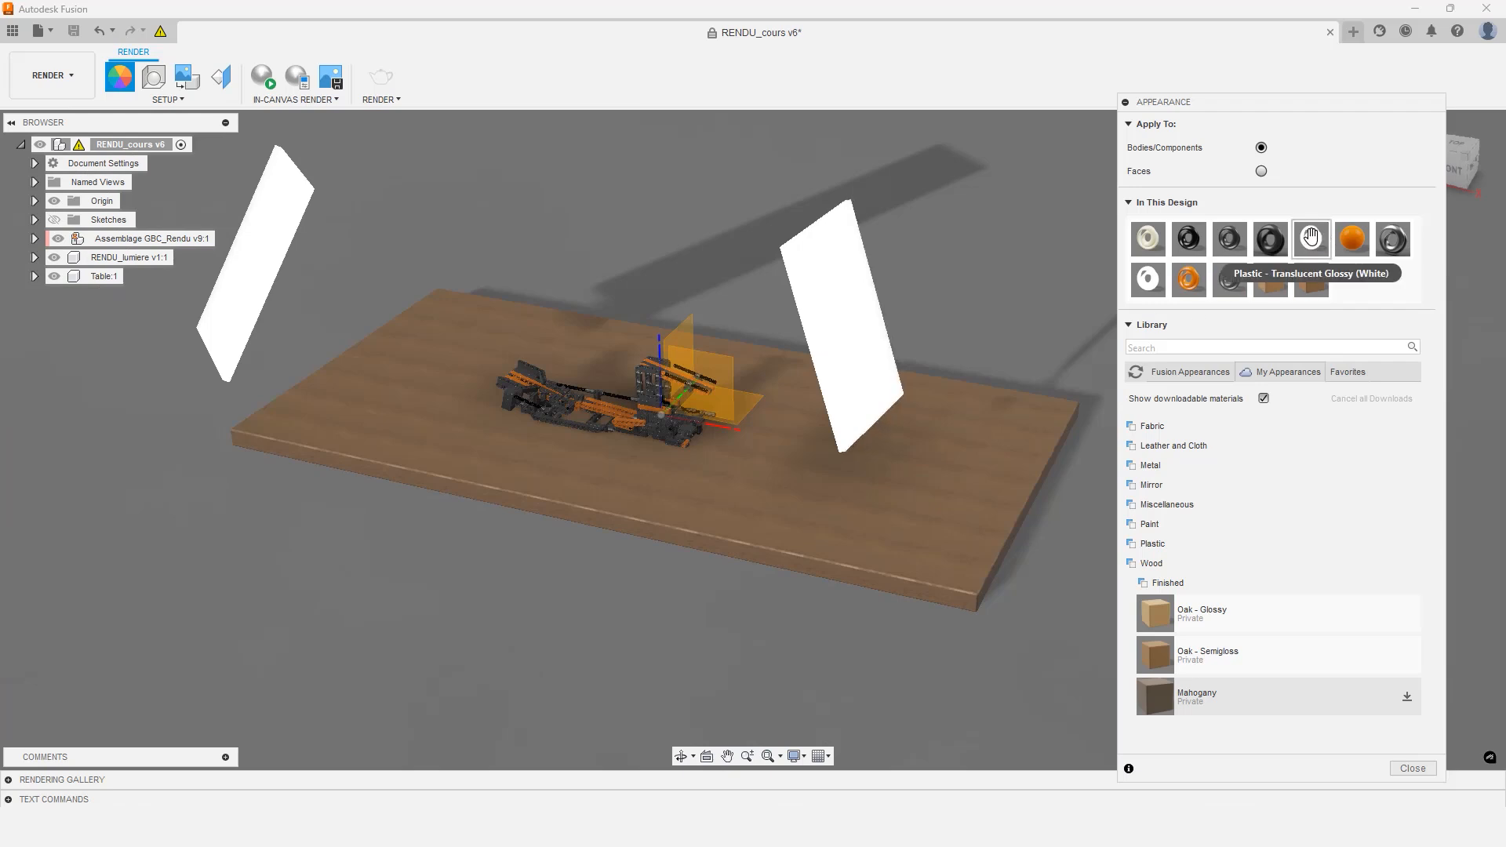
Examine the emissivity luminance in the advanced settings of the Plastic - lumieres appearance, leaving the editor without saving
{"action": "double_click", "coordinate": [1148, 278]}
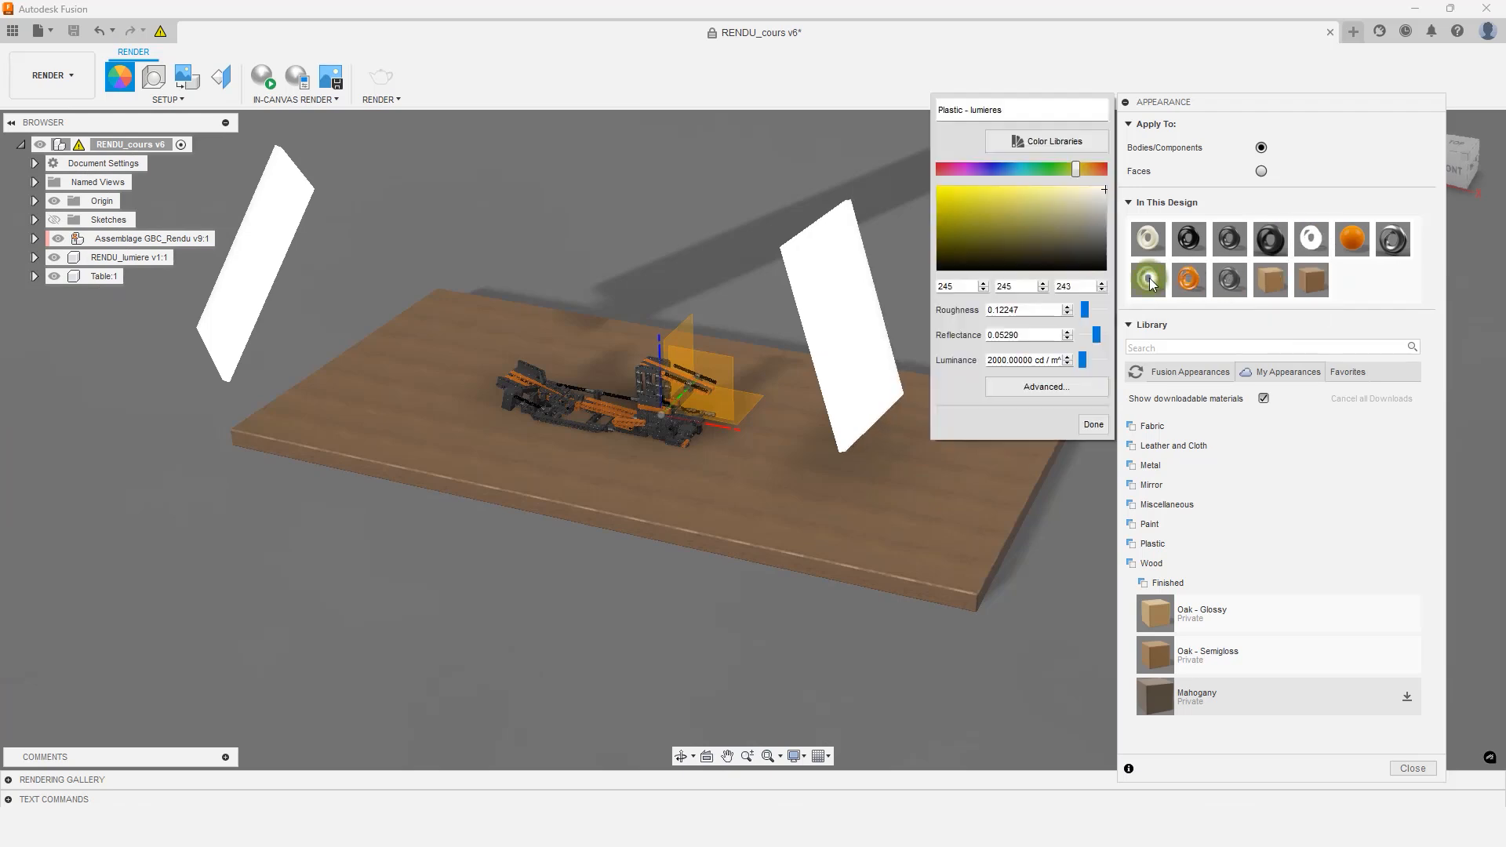
{"action": "left_click", "coordinate": [1051, 390]}
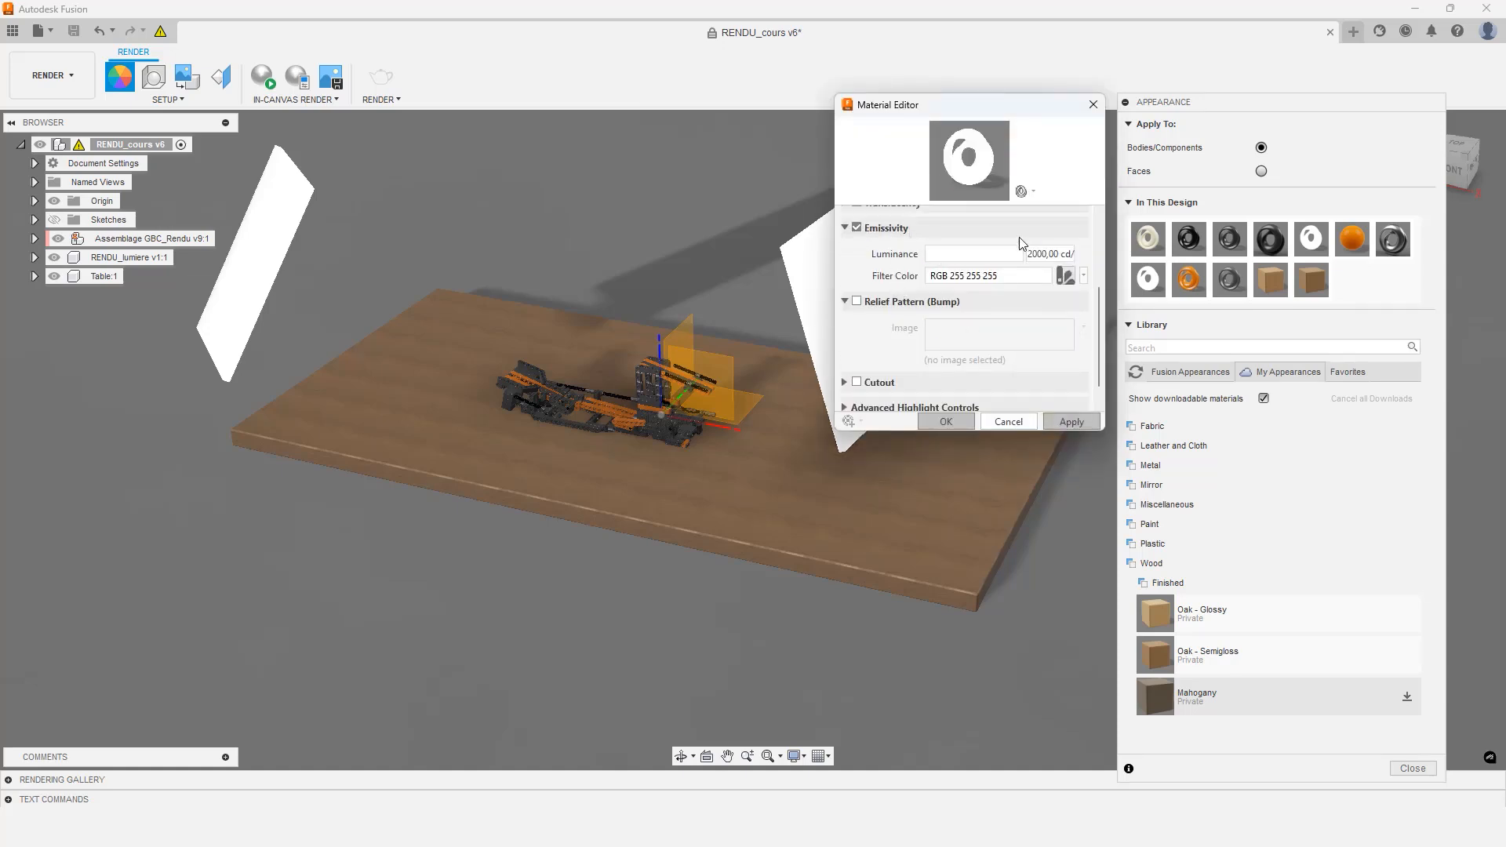
{"action": "mouse_move", "coordinate": [1028, 254]}
{"action": "left_mouse_down"}
{"action": "mouse_move", "coordinate": [1080, 252]}
{"action": "mouse_move", "coordinate": [1029, 253]}
{"action": "left_mouse_up"}
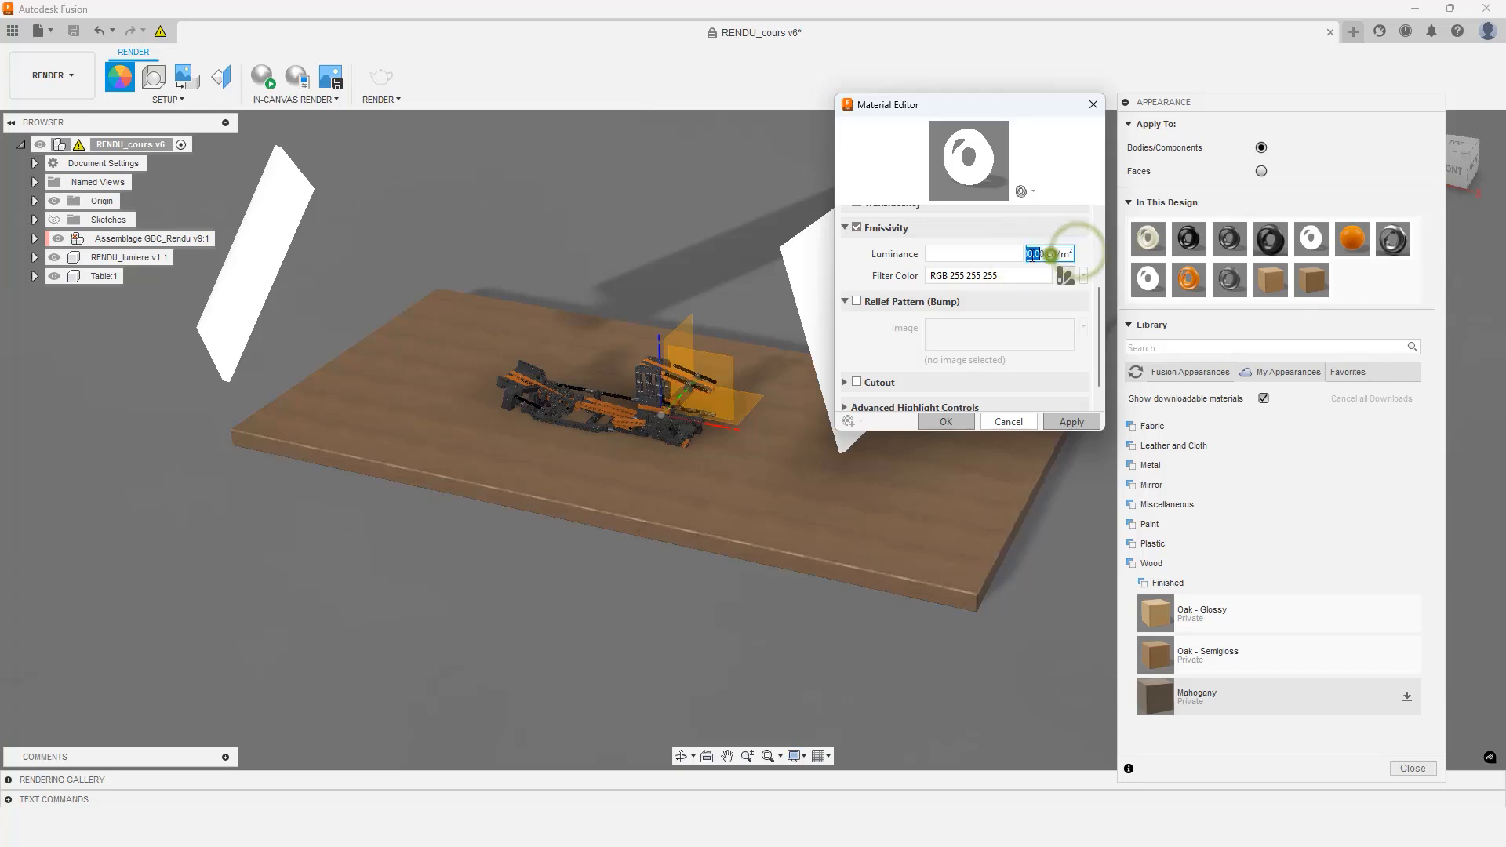
{"action": "left_click", "coordinate": [1052, 254]}
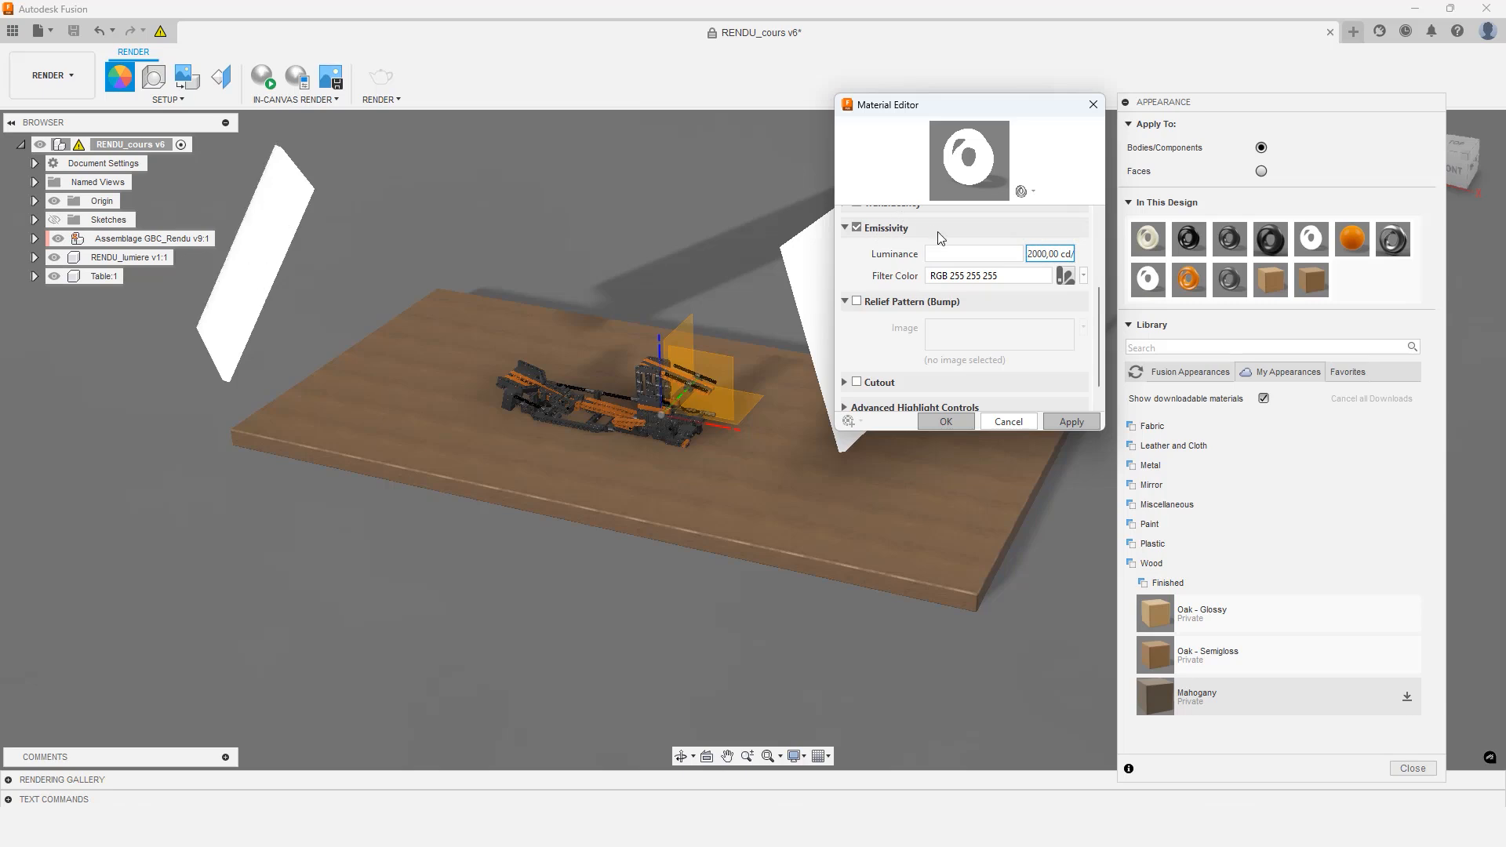
{"action": "left_click", "coordinate": [1007, 424]}
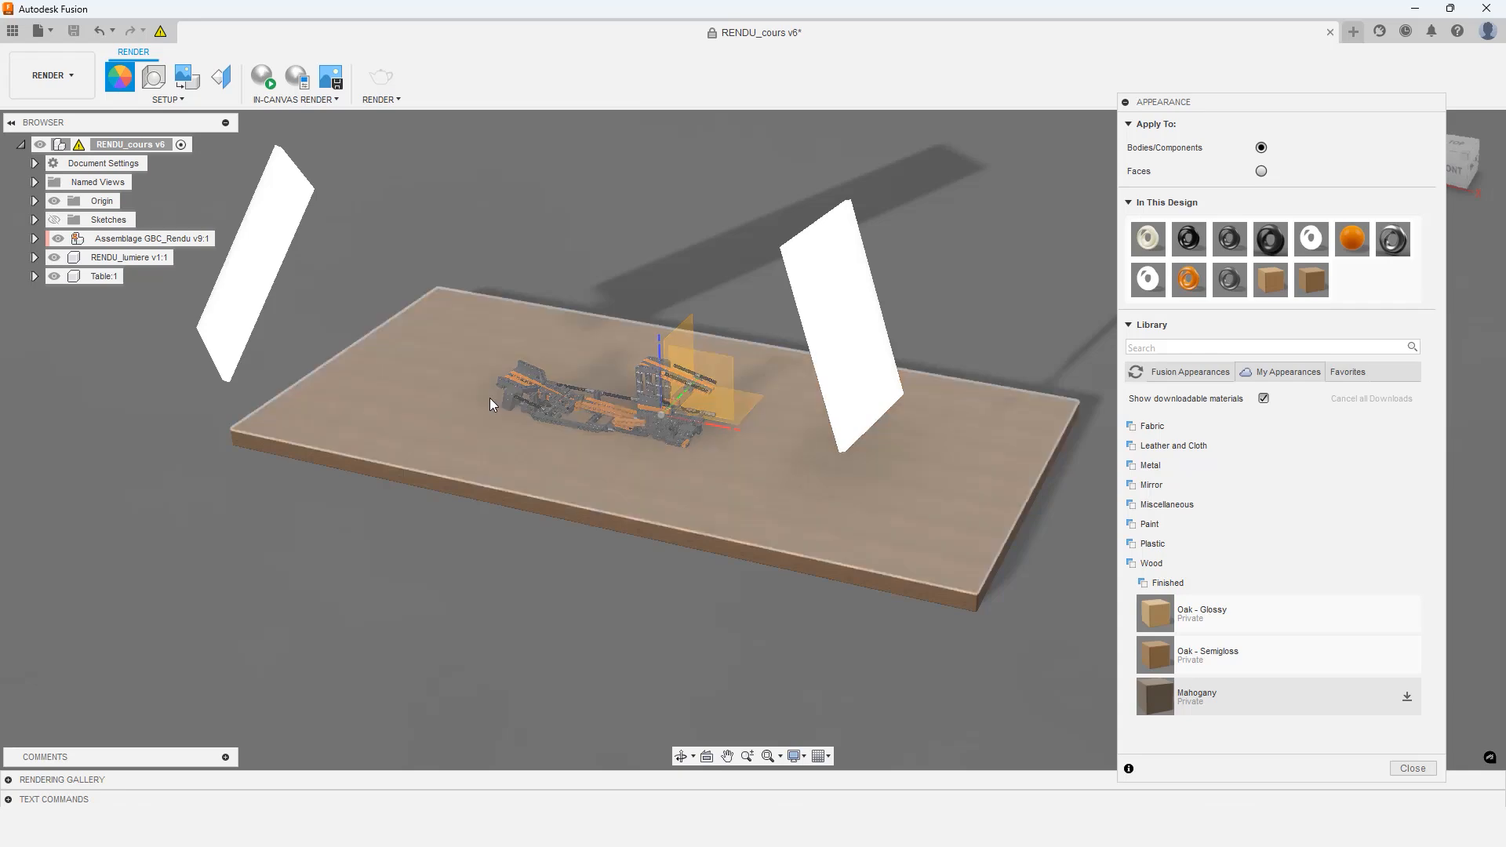
{"action": "scroll", "coordinate": [642, 430], "scroll_direction": "up", "scroll_amount": 5}
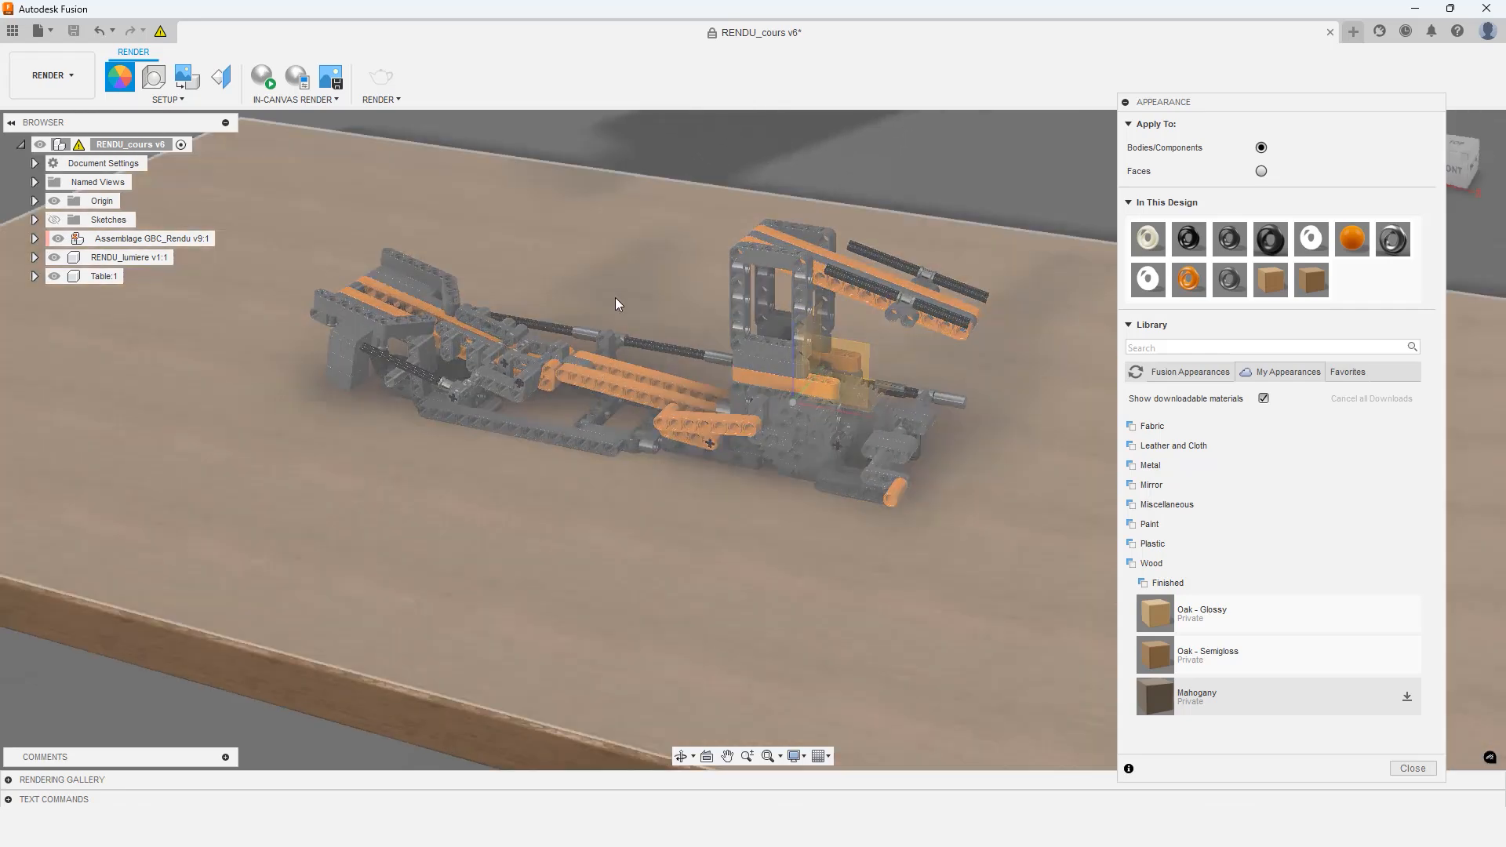
{"action": "middle_click_drag", "start_coordinate": [653, 371], "coordinate": [674, 356]}
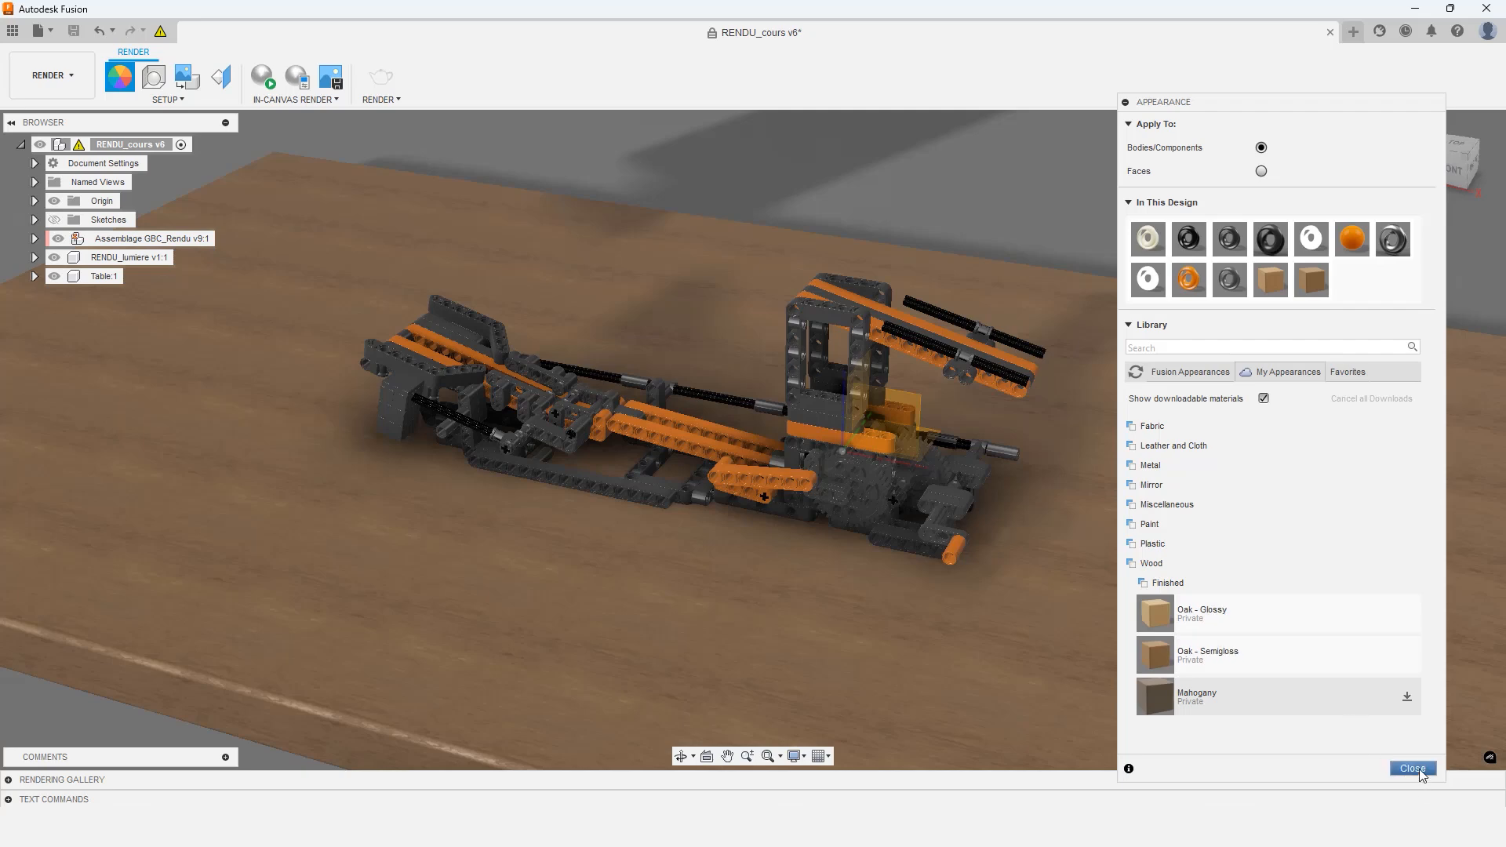
Replace the scene's environment with the custom HDR image unfinished_office_8k.hdr from the Ressources folder
{"action": "left_click", "coordinate": [1413, 769]}
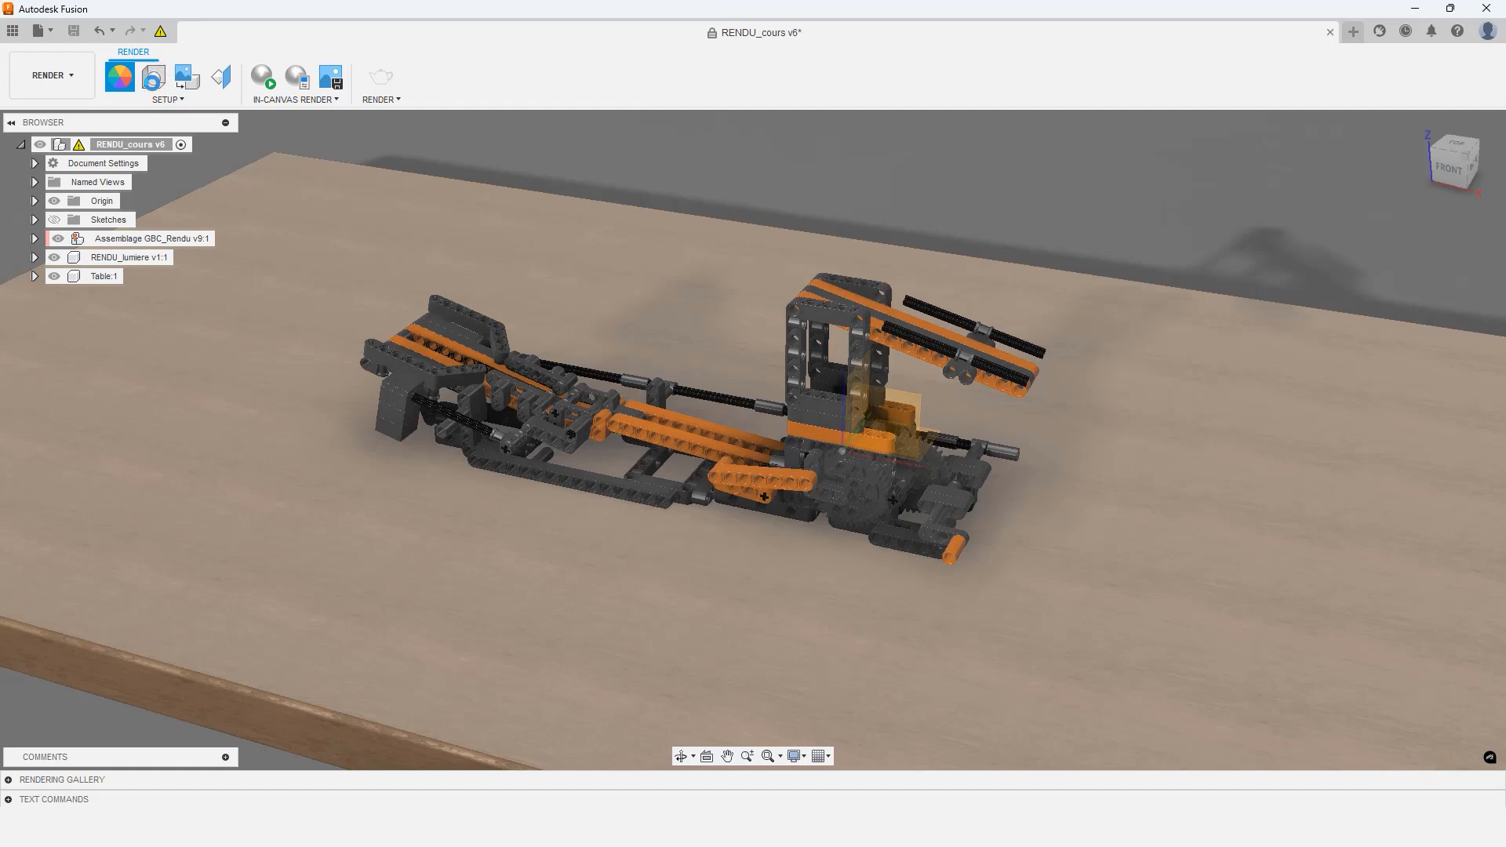
{"action": "left_click", "coordinate": [153, 76]}
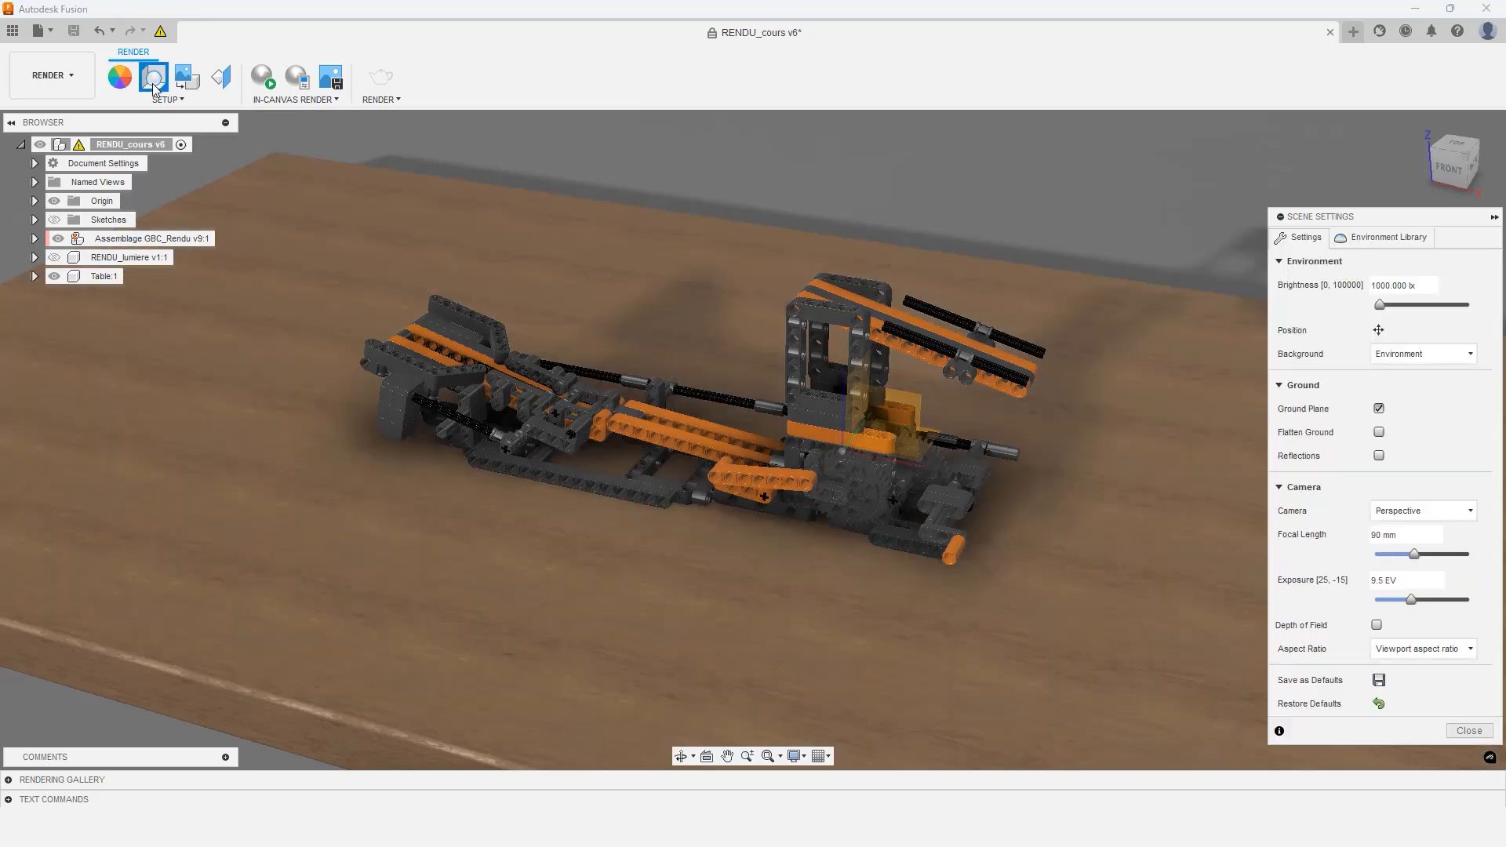
{"action": "left_click_drag", "start_coordinate": [1338, 221], "coordinate": [1133, 151]}
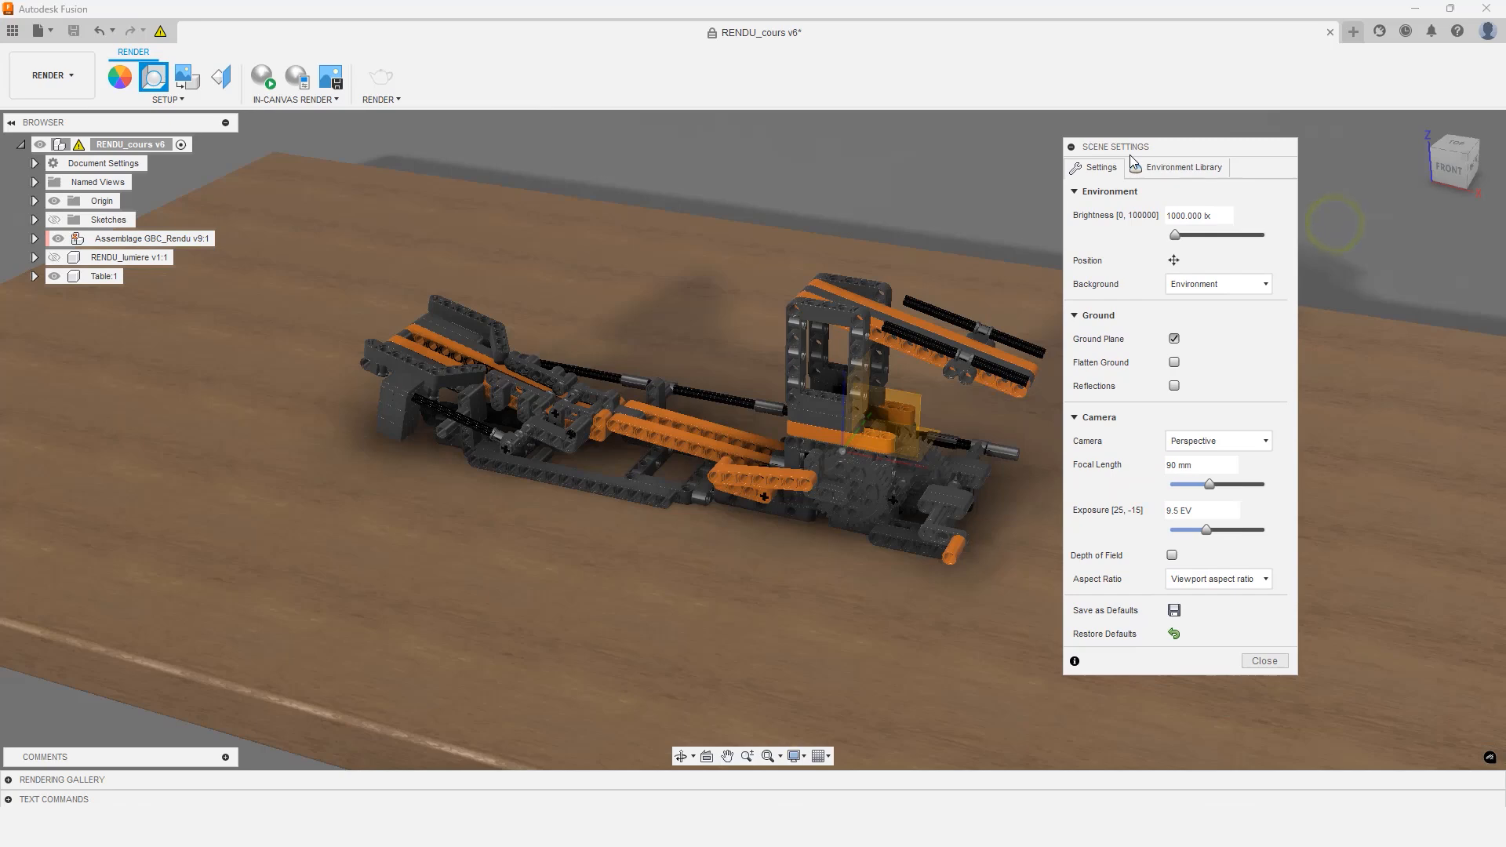
{"action": "left_click", "coordinate": [1187, 171]}
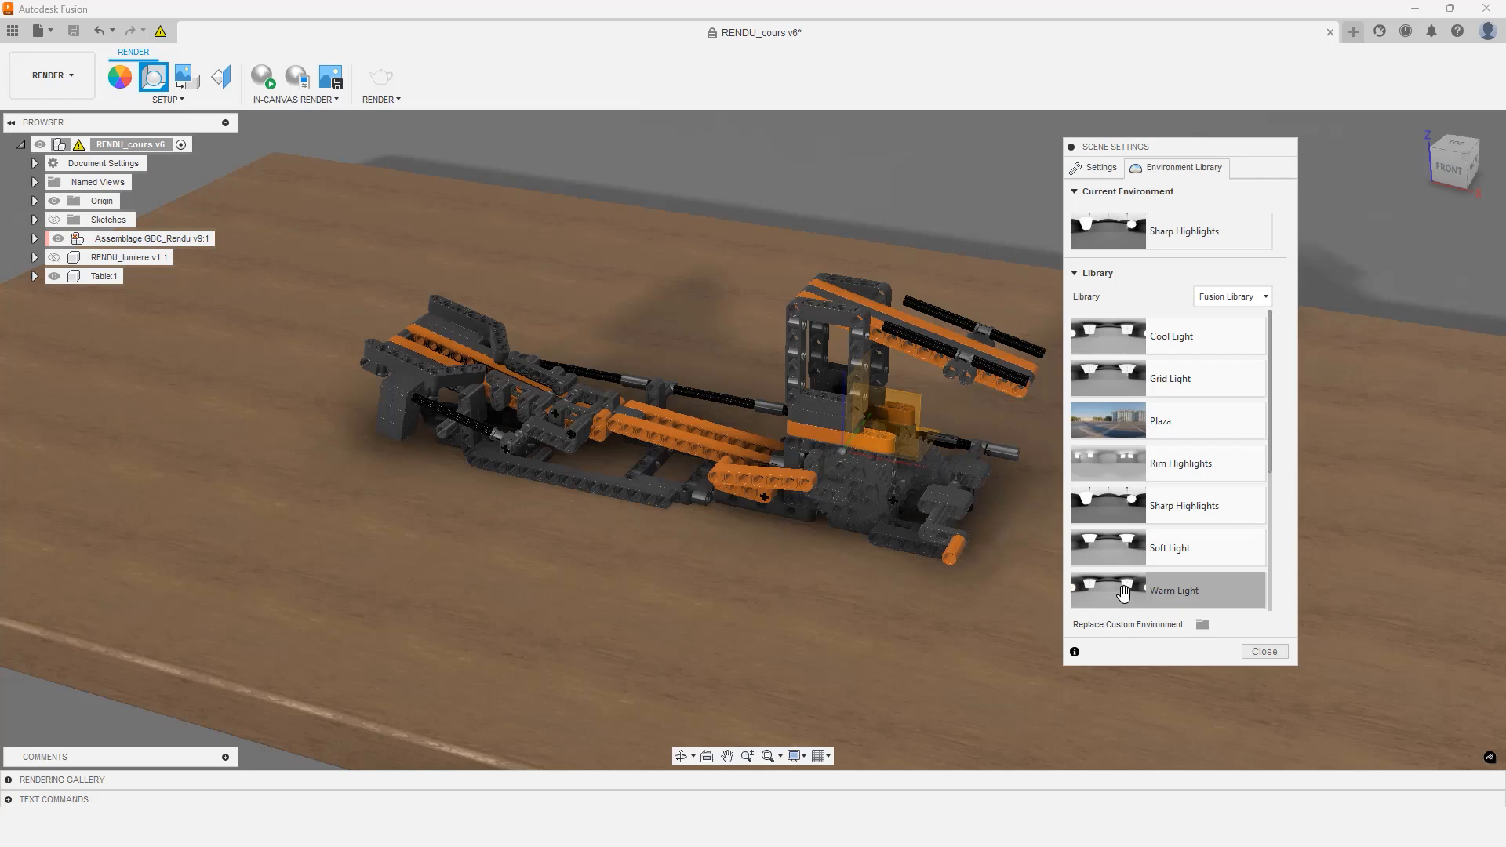
{"action": "left_click", "coordinate": [1202, 625]}
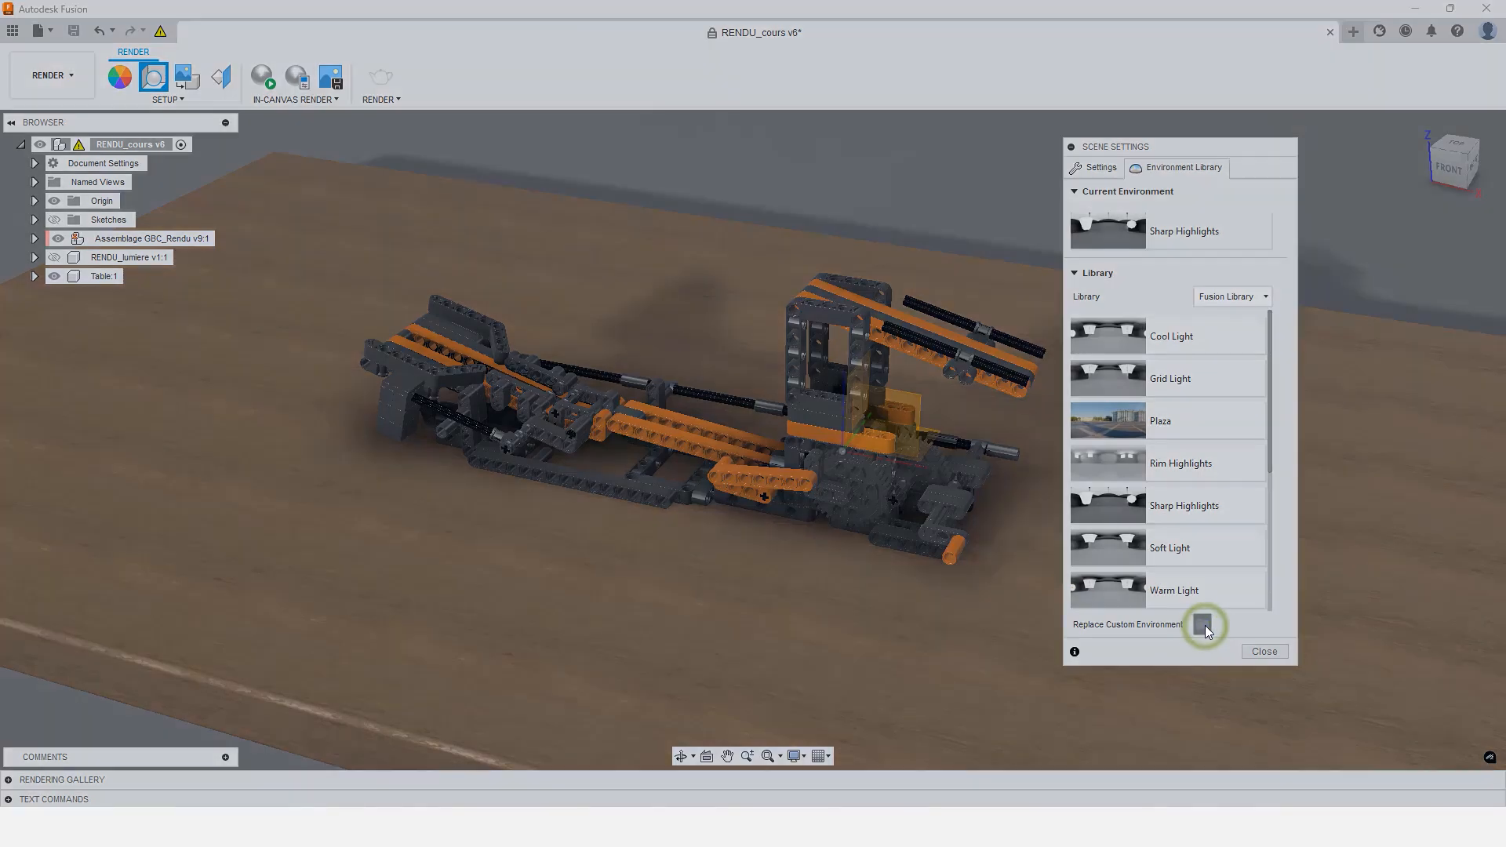
{"action": "left_click", "coordinate": [588, 571]}
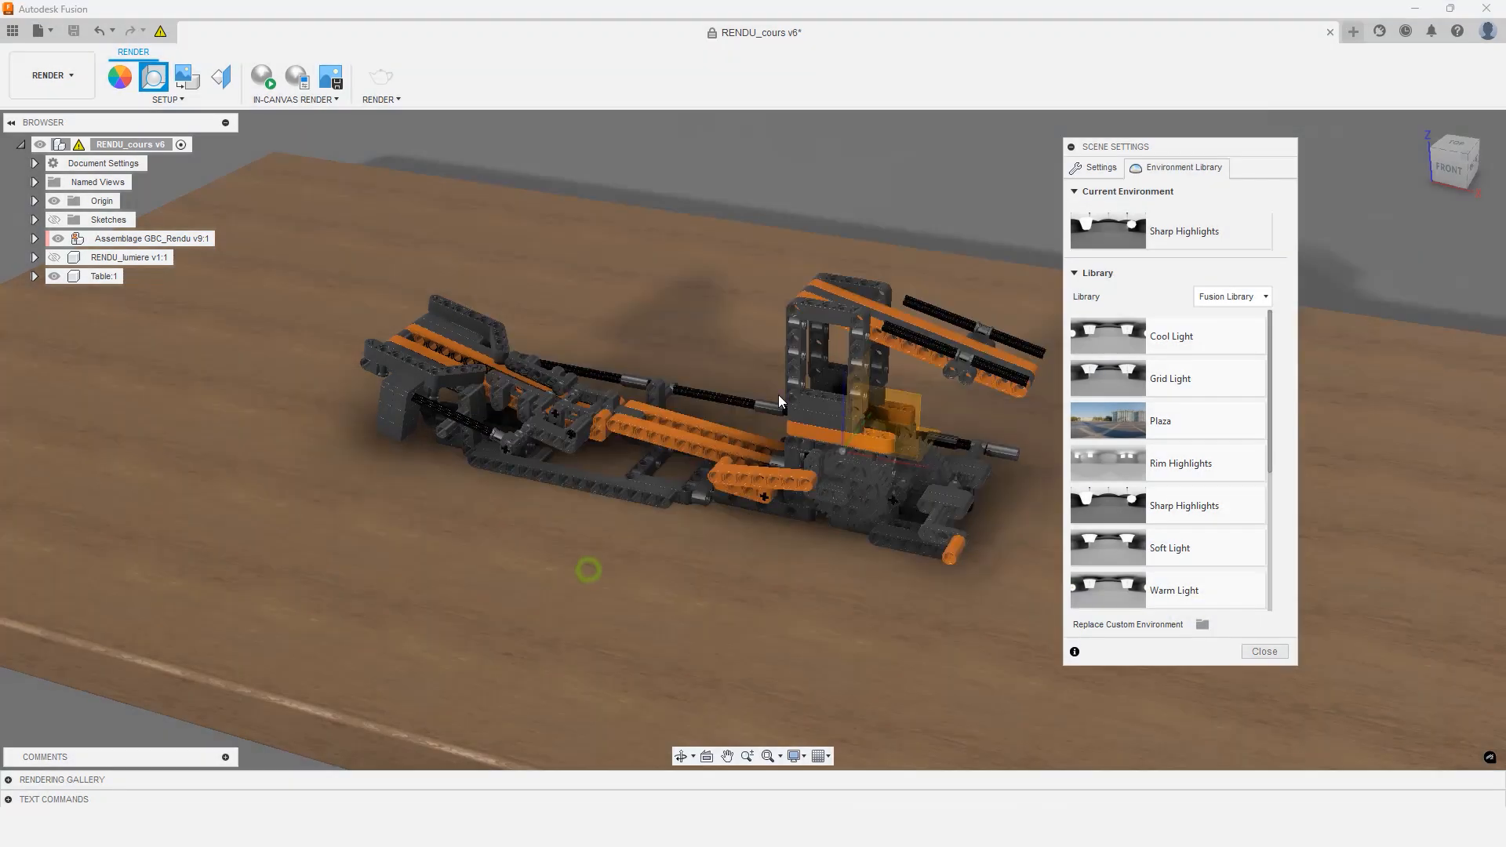
{"action": "left_click", "coordinate": [335, 167]}
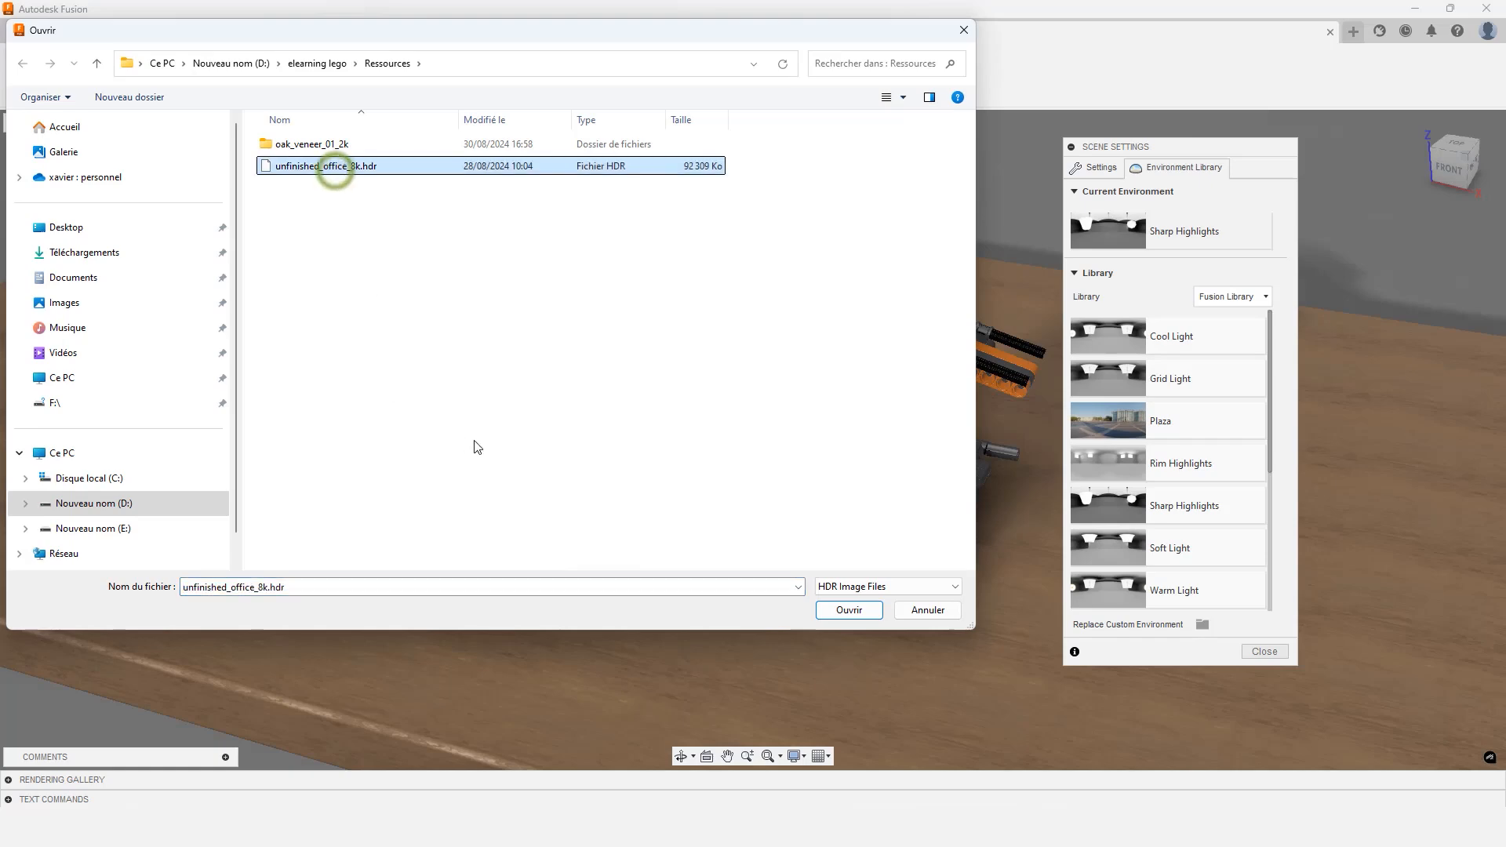
{"action": "left_click", "coordinate": [858, 614]}
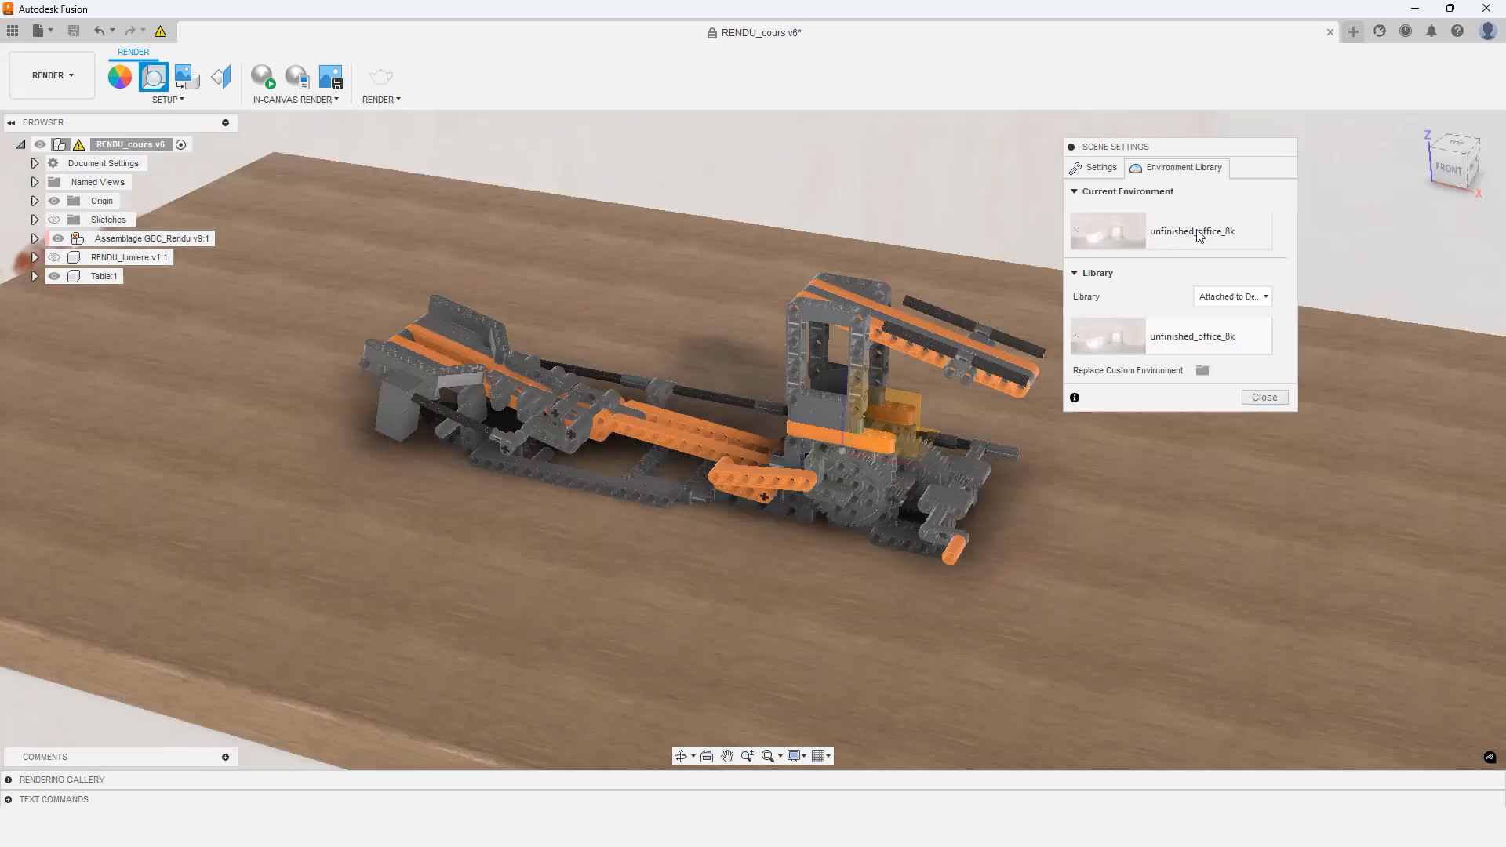
Set the scene's environment brightness to 2300 lx
{"action": "left_click", "coordinate": [1105, 168]}
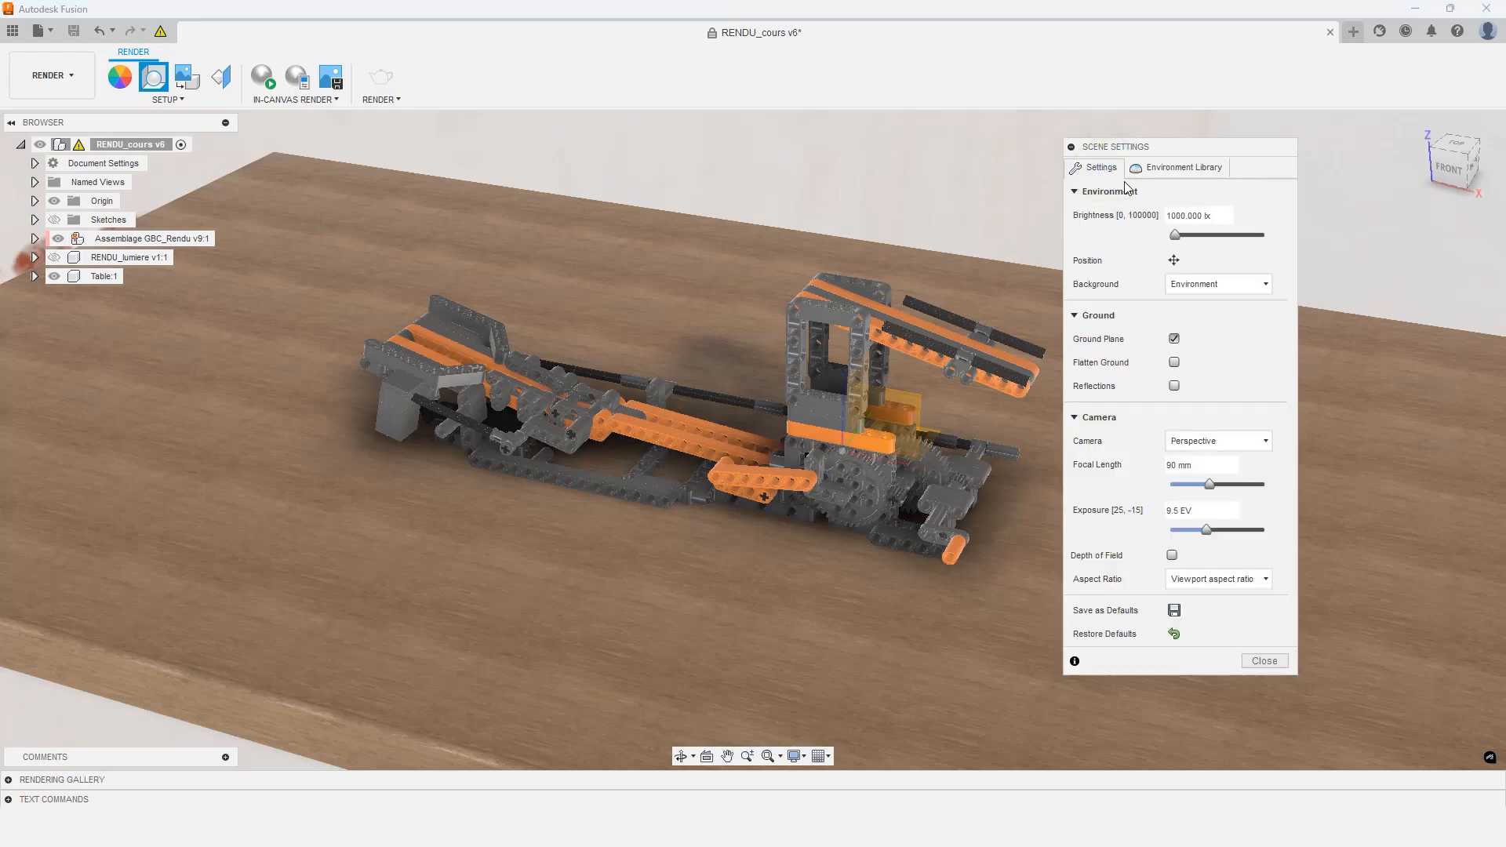
{"action": "left_click", "coordinate": [1215, 217]}
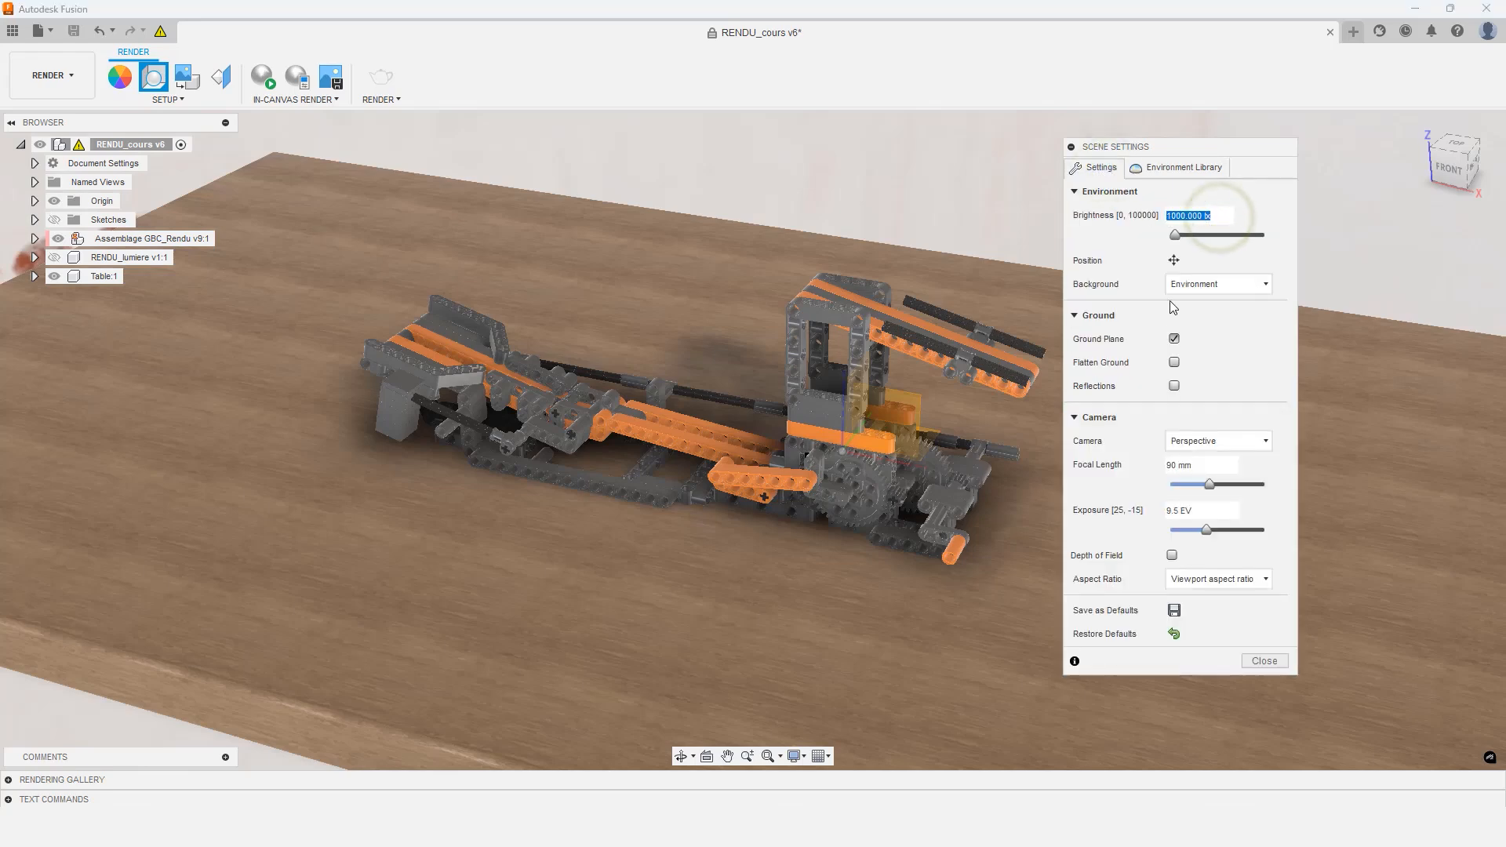
{"action": "type", "text": "2300"}
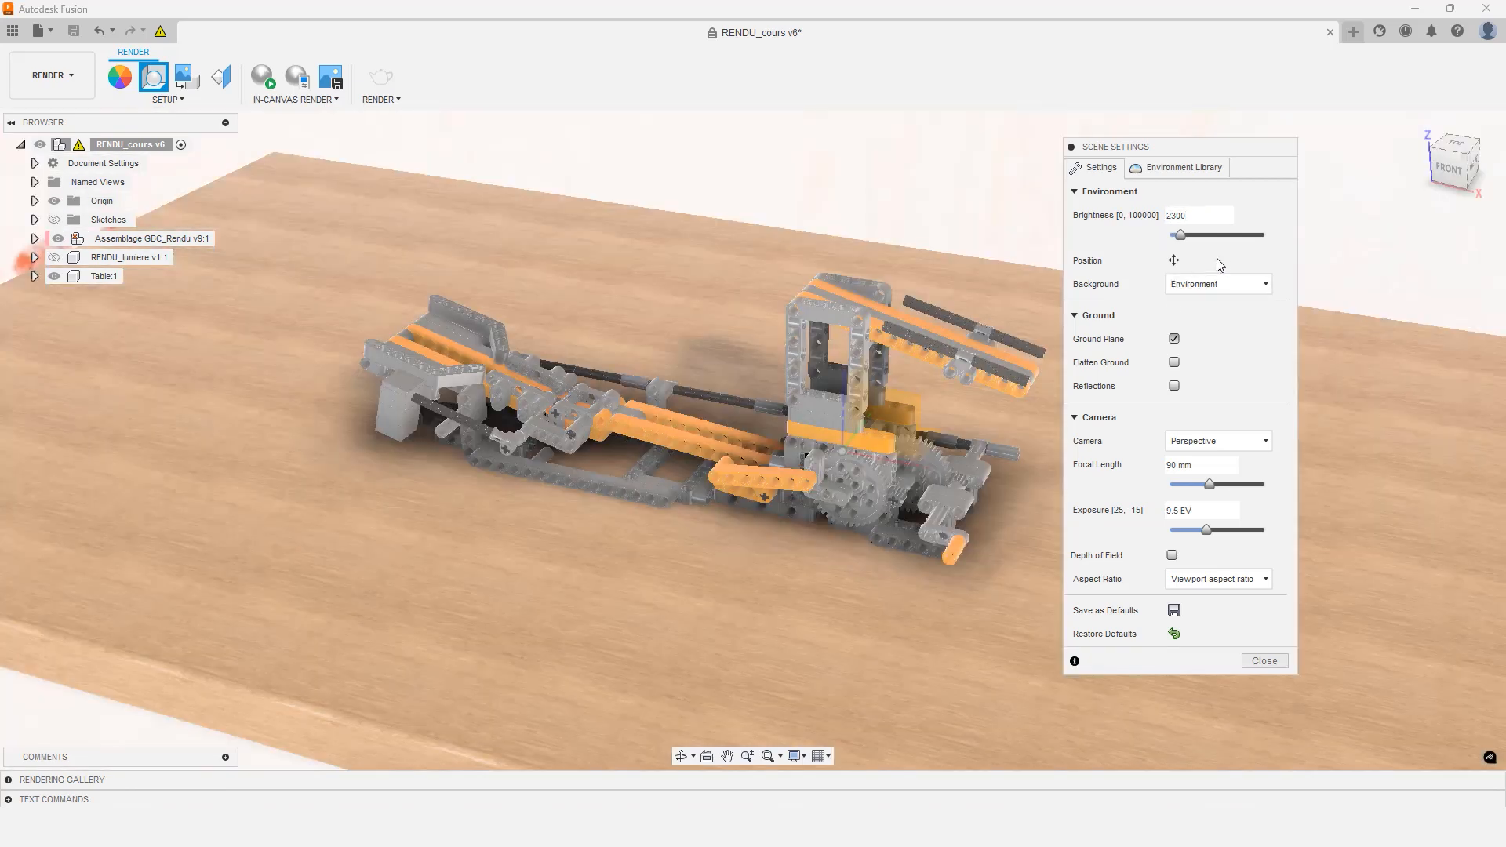
Rotate the office environment to 26.2 degrees behind the mechanism and close the scene settings
{"action": "left_click", "coordinate": [1174, 260]}
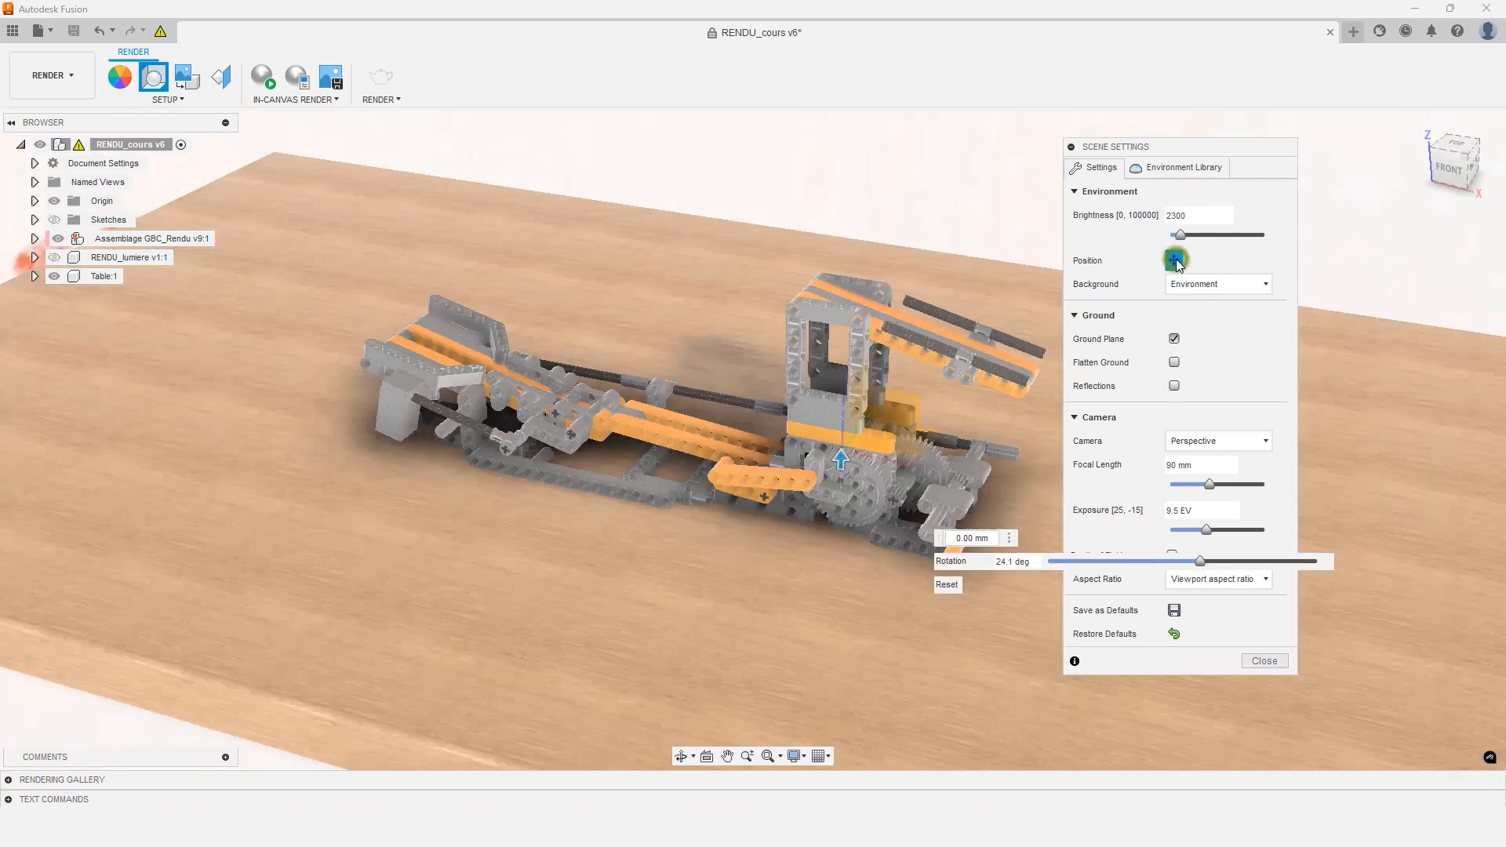
{"action": "middle_click_drag", "start_coordinate": [908, 320], "coordinate": [924, 293], "text": "shift"}
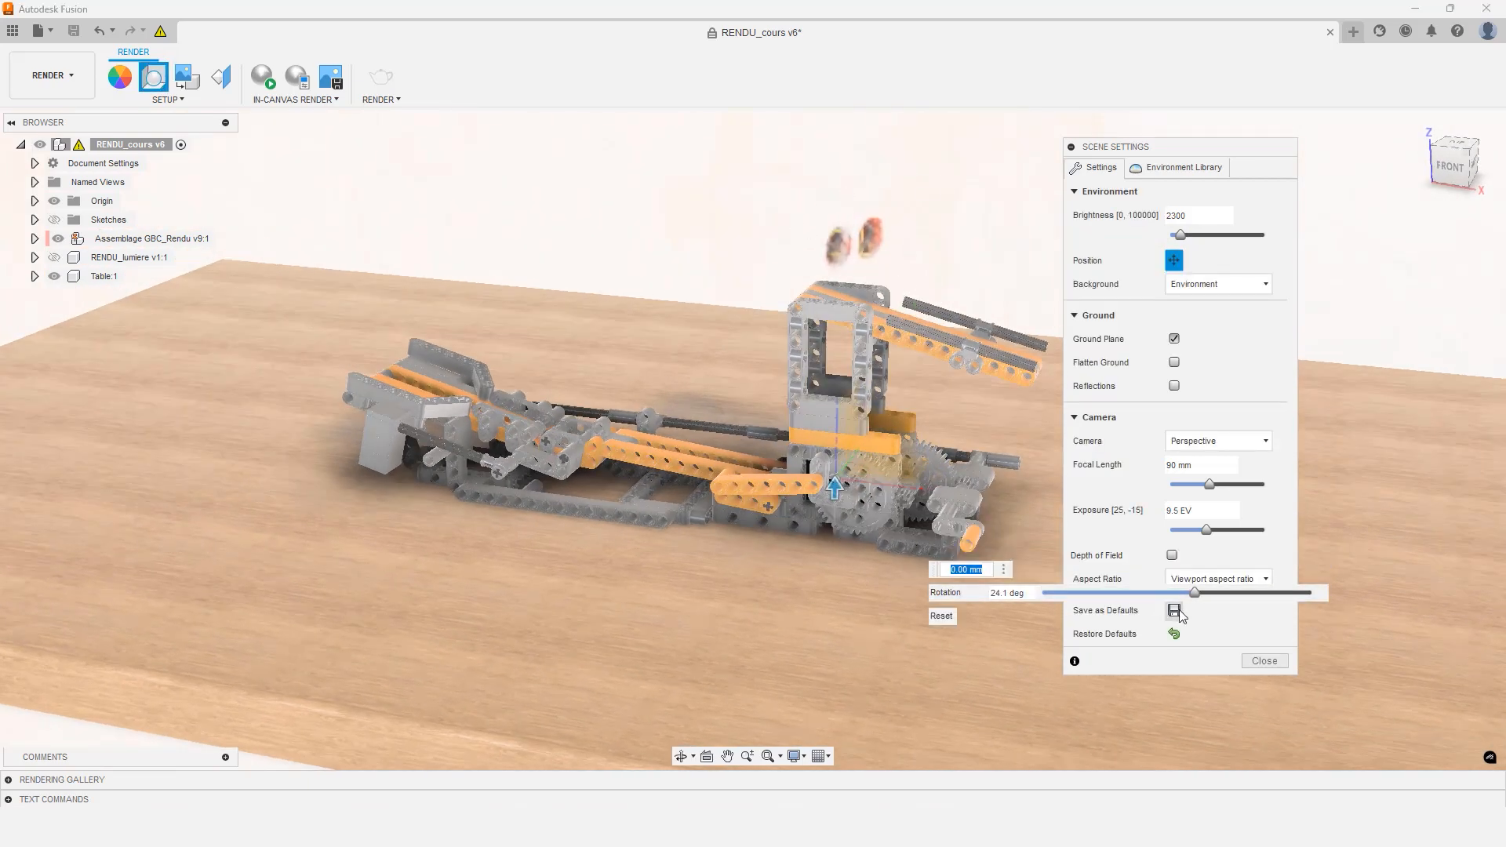
{"action": "mouse_move", "coordinate": [1195, 593]}
{"action": "left_mouse_down"}
{"action": "mouse_move", "coordinate": [1151, 597]}
{"action": "mouse_move", "coordinate": [1198, 596]}
{"action": "left_mouse_up"}
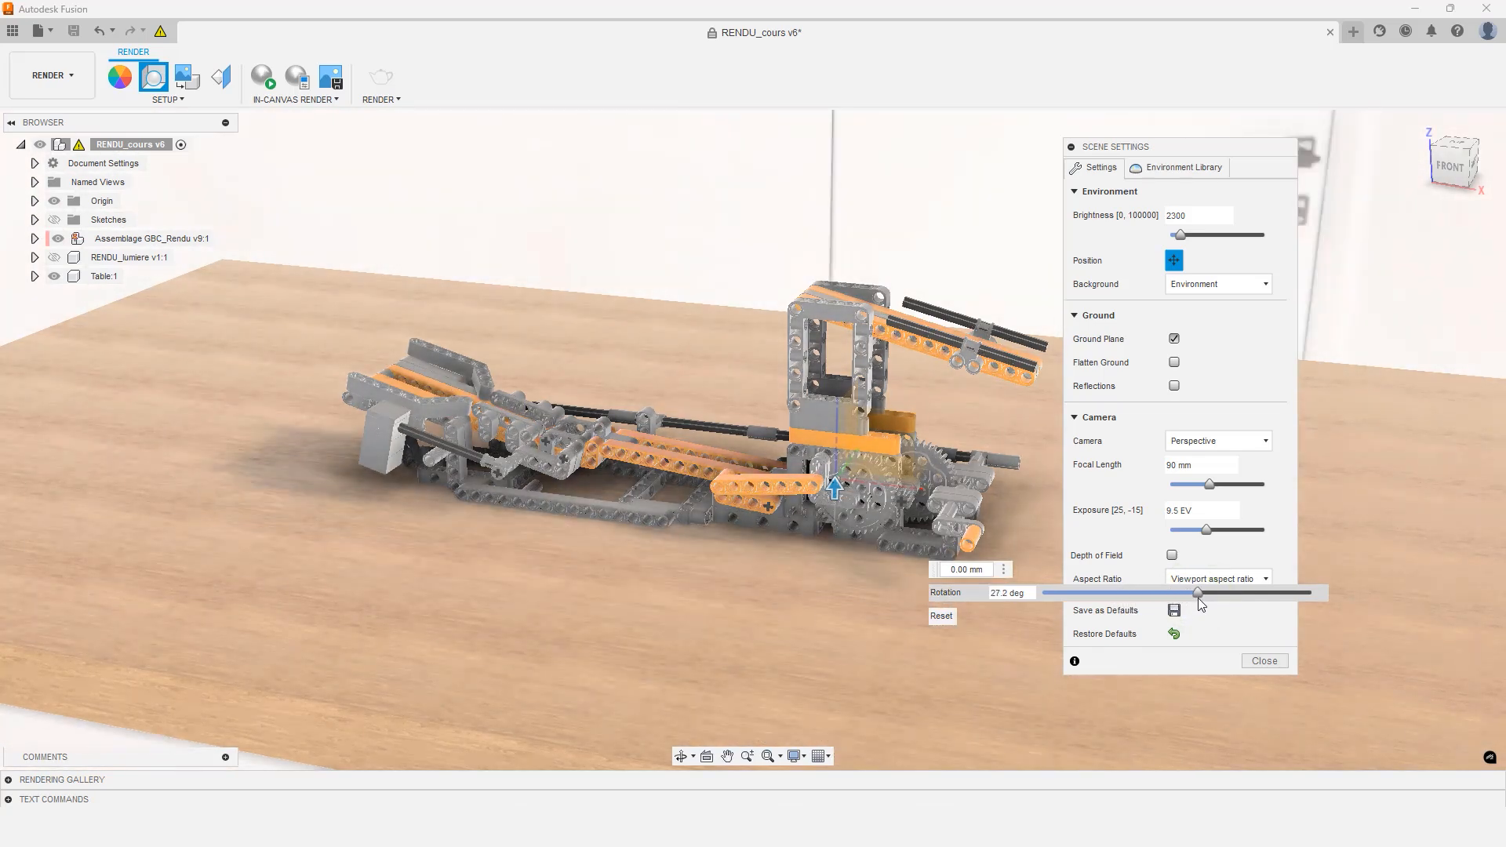
{"action": "left_click", "coordinate": [1012, 593]}
{"action": "type", "text": "26."}
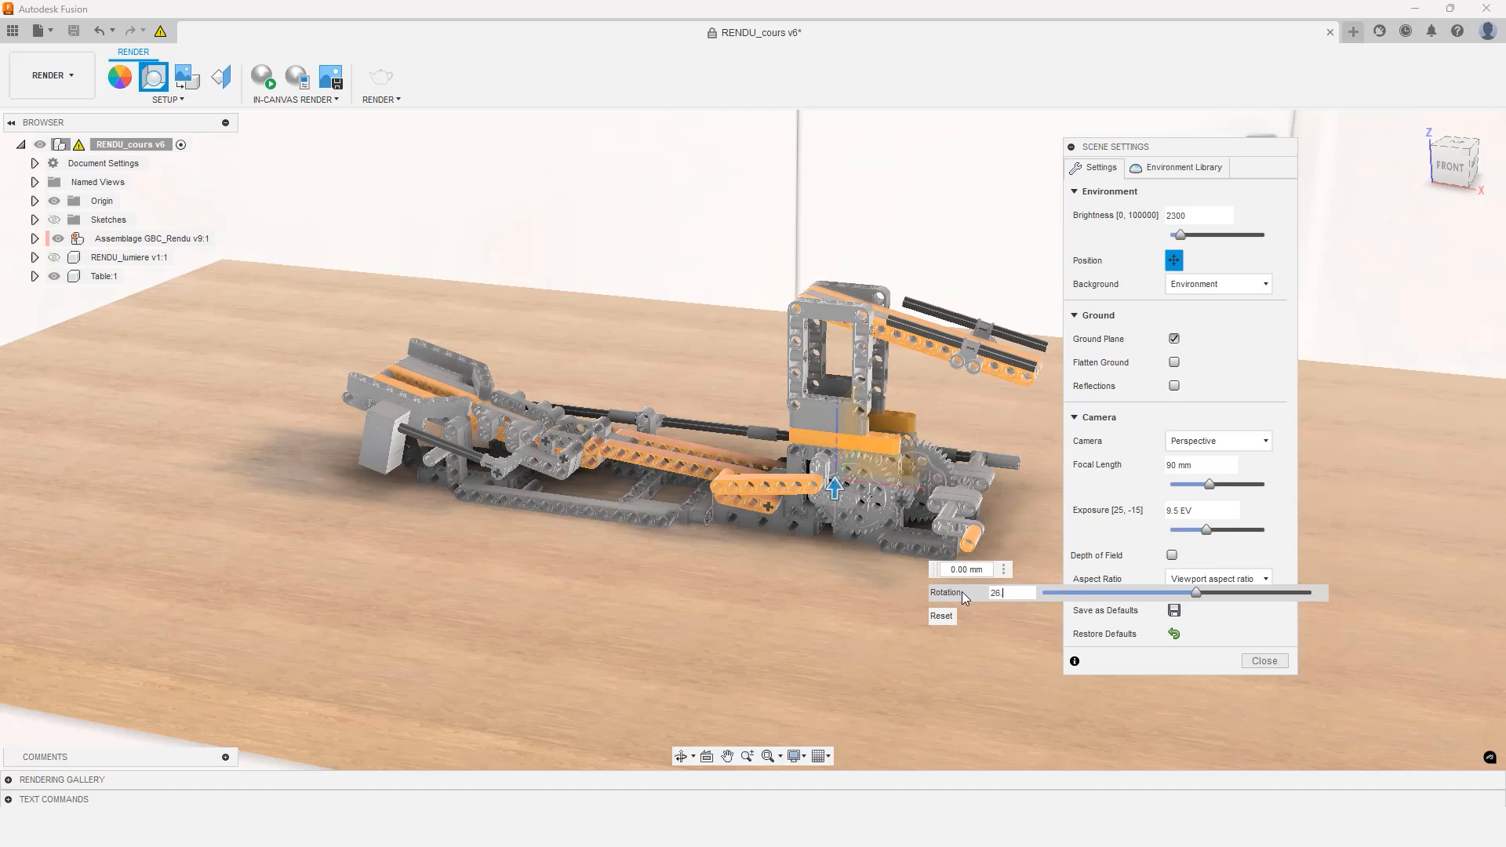
{"action": "type", "text": "2"}
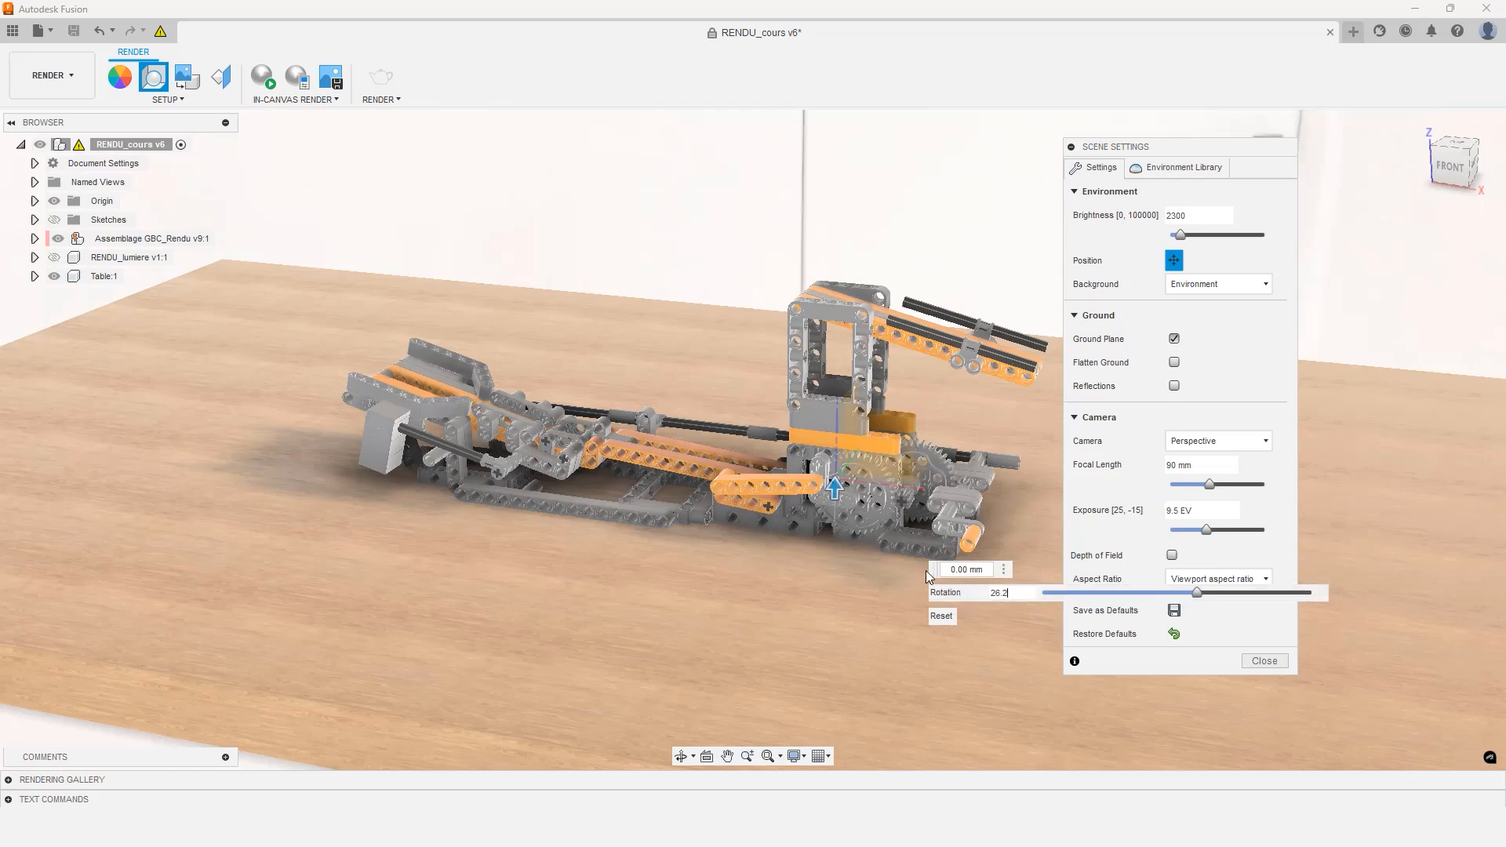
{"action": "left_click", "coordinate": [1219, 651]}
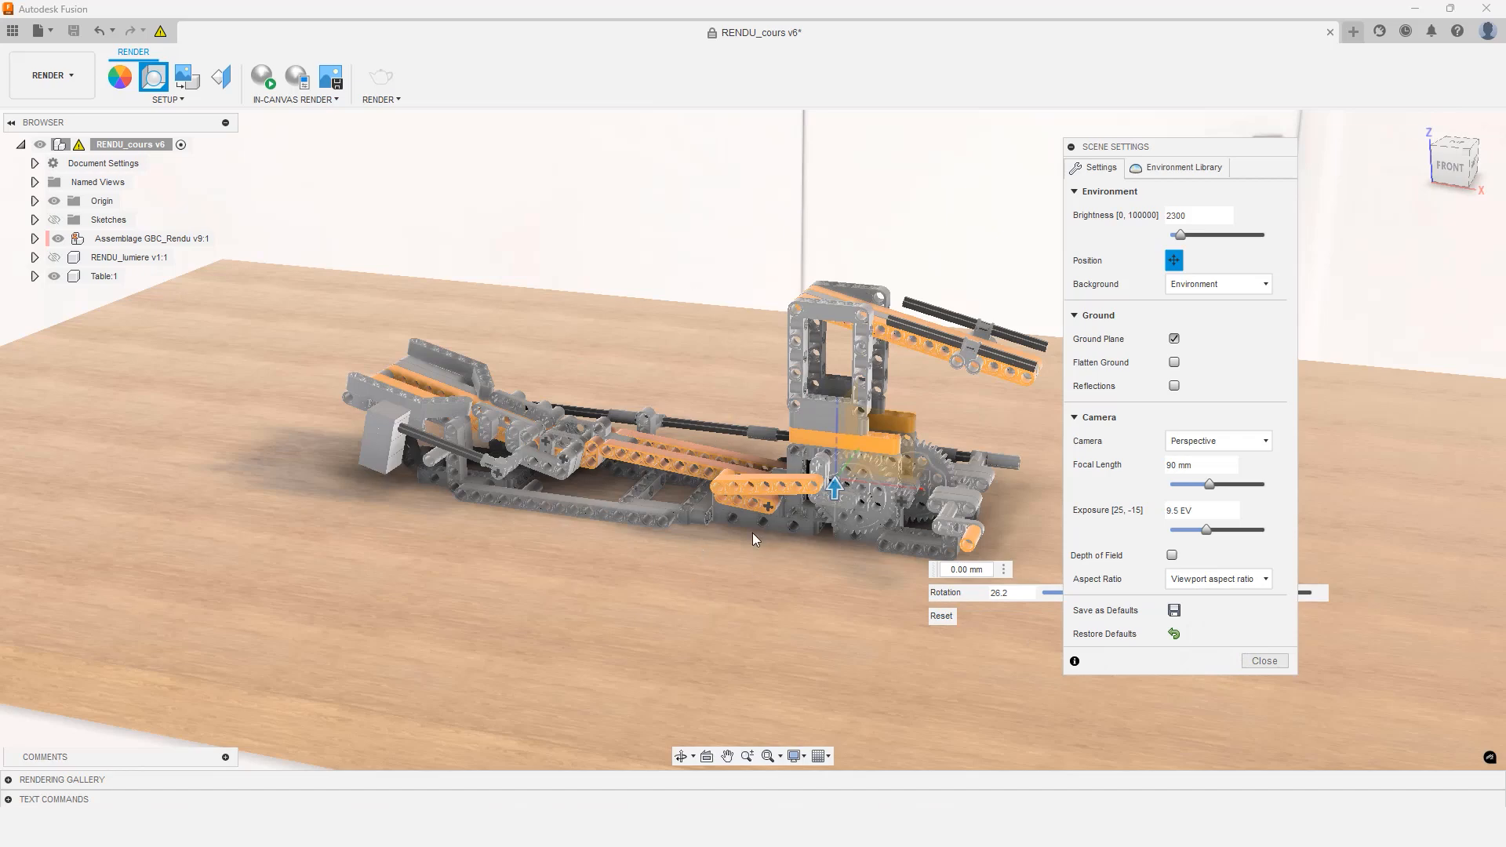
{"action": "left_click", "coordinate": [1262, 662]}
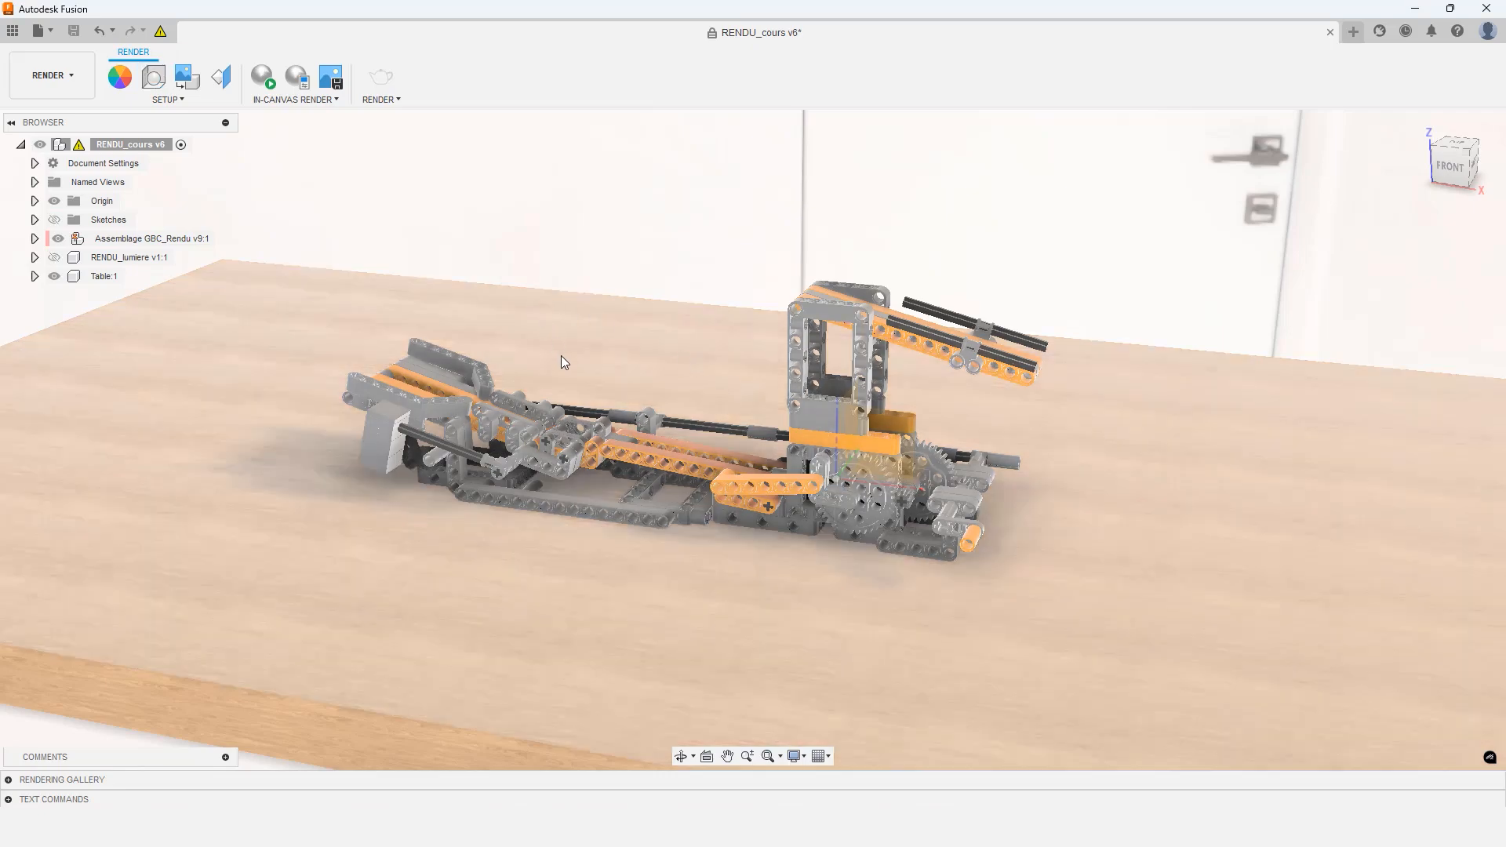
Frame a closer, angled view of the mechanism on the table and save it as a named view called camera
{"action": "scroll", "coordinate": [561, 355], "scroll_direction": "up", "scroll_amount": 3}
{"action": "middle_click_drag", "start_coordinate": [557, 352], "coordinate": [585, 315]}
{"action": "middle_click_drag", "start_coordinate": [585, 315], "coordinate": [686, 280], "text": "shift"}
{"action": "scroll", "coordinate": [775, 294], "scroll_direction": "up", "scroll_amount": 2}
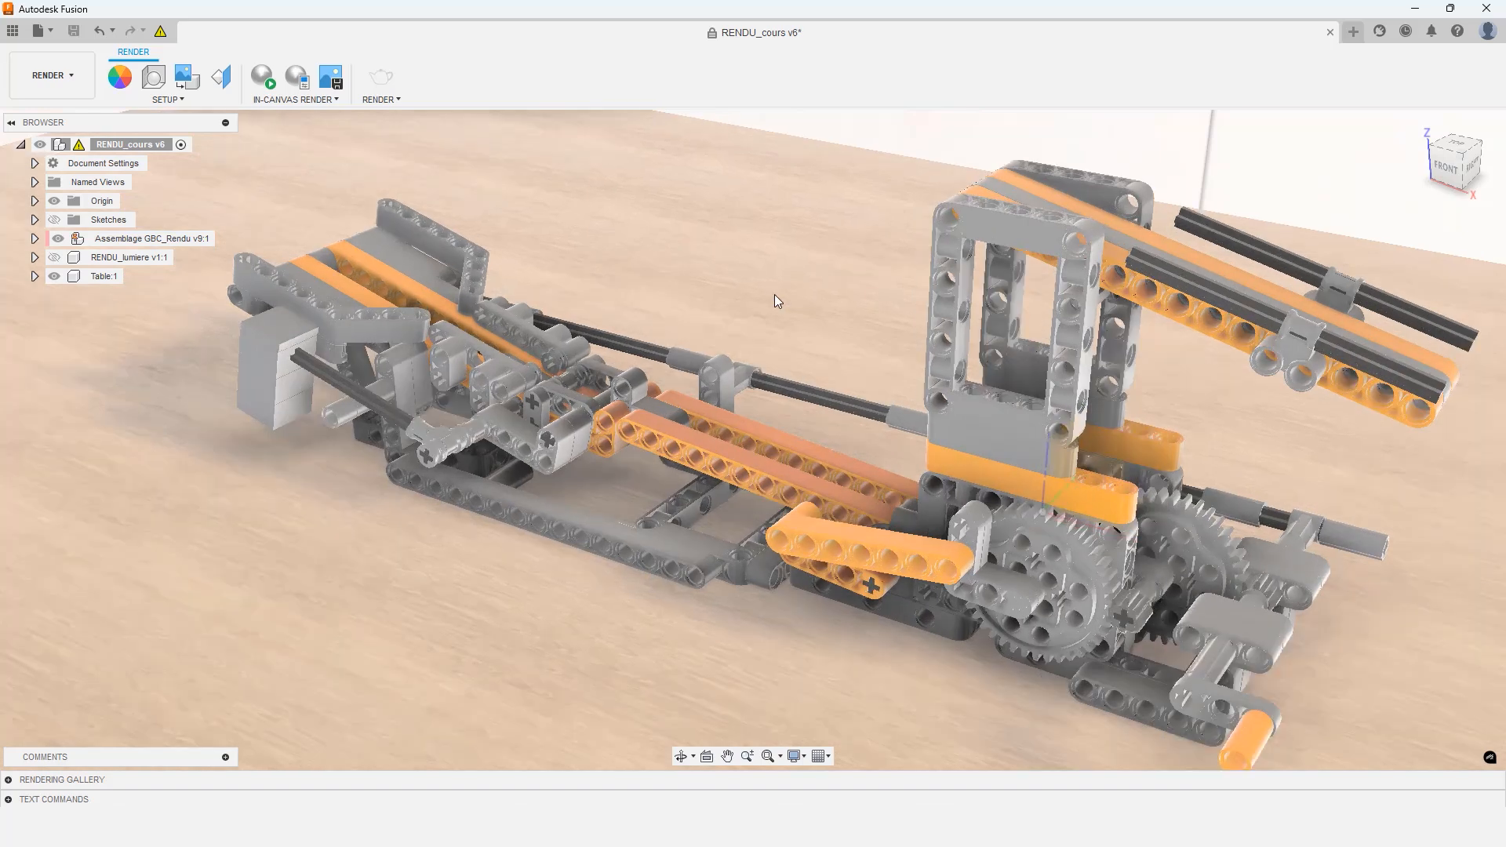
{"action": "middle_click_drag", "start_coordinate": [774, 294], "coordinate": [717, 291]}
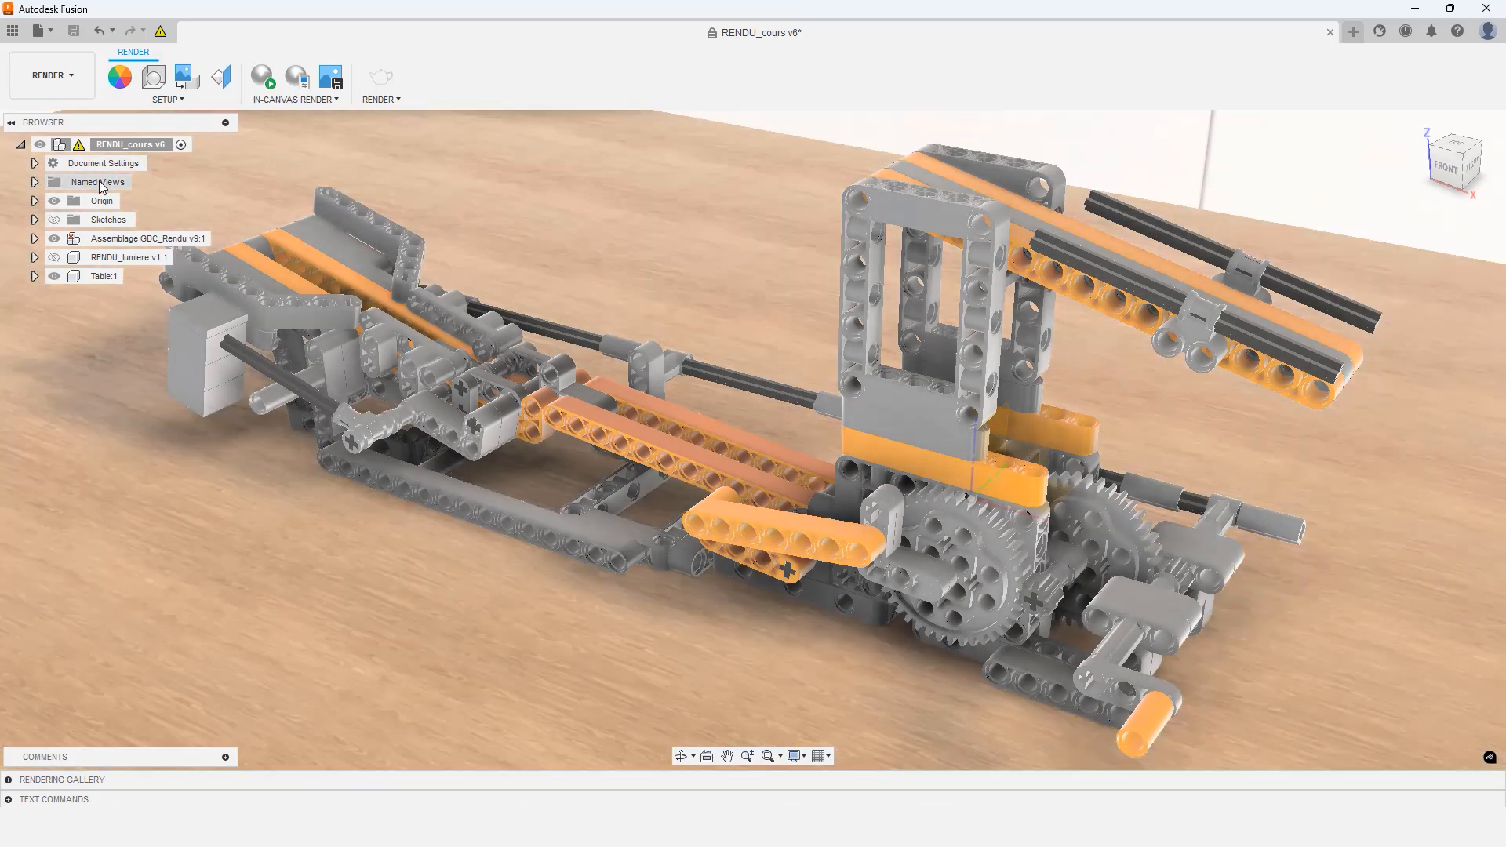
{"action": "right_click", "coordinate": [100, 183]}
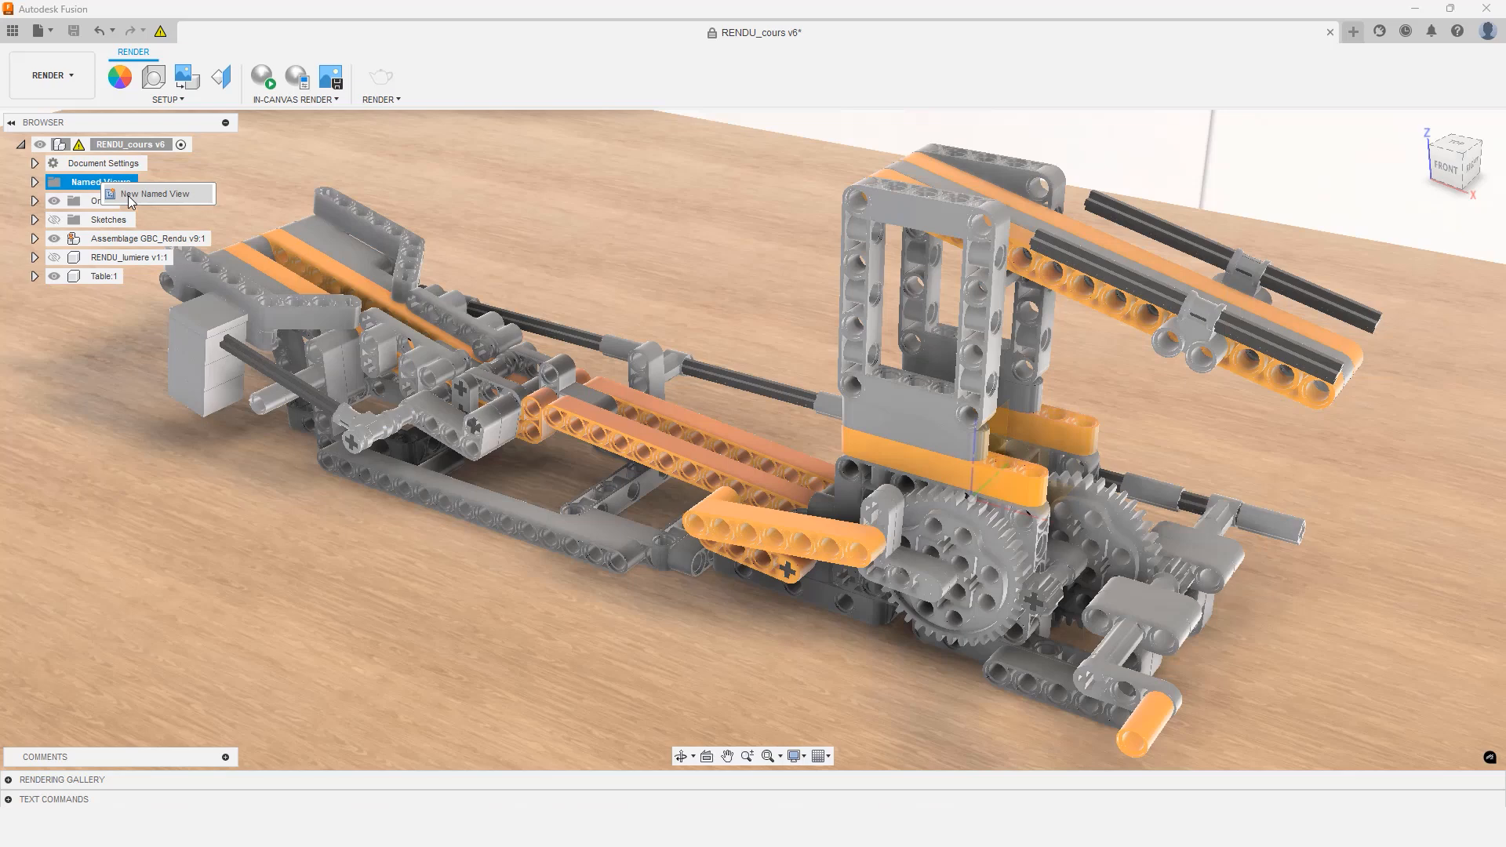
{"action": "left_click", "coordinate": [130, 196]}
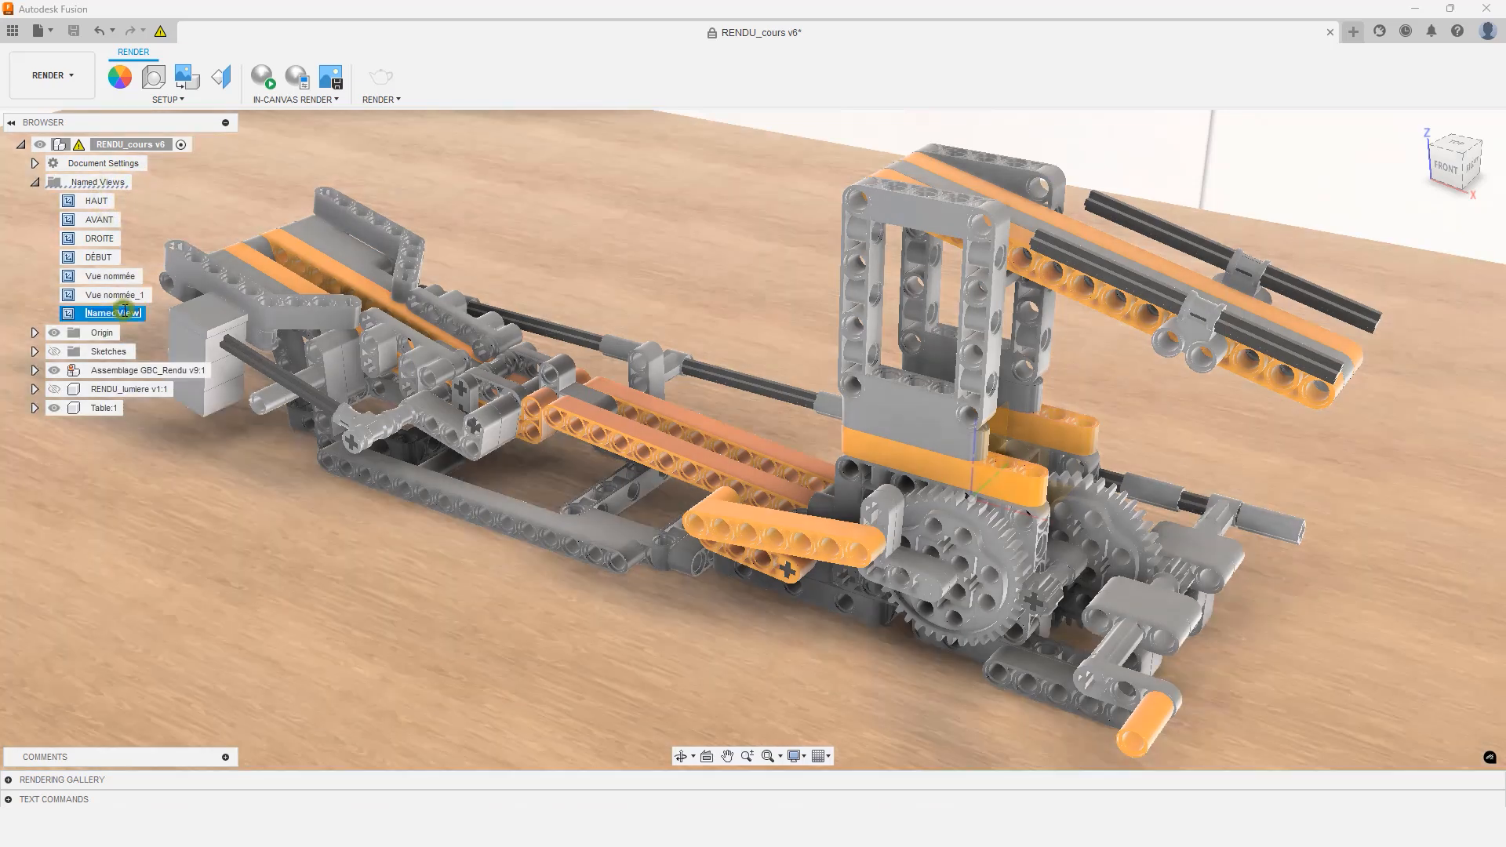
{"action": "type", "text": "camera"}
{"action": "key", "text": "Return"}
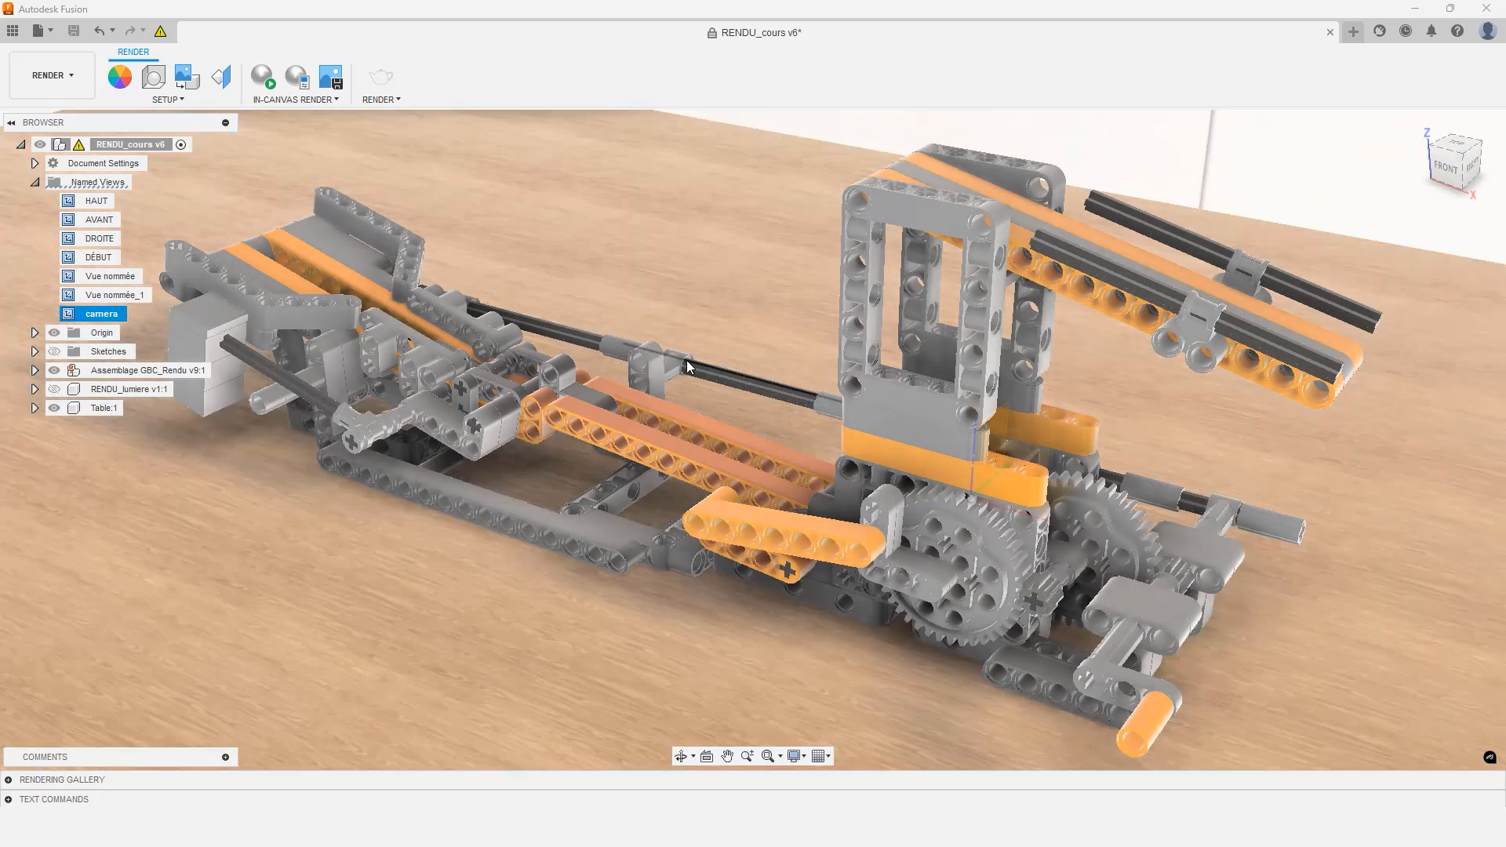
Shift the view away and recall the saved camera view to check it
{"action": "middle_click_drag", "start_coordinate": [686, 360], "coordinate": [774, 350]}
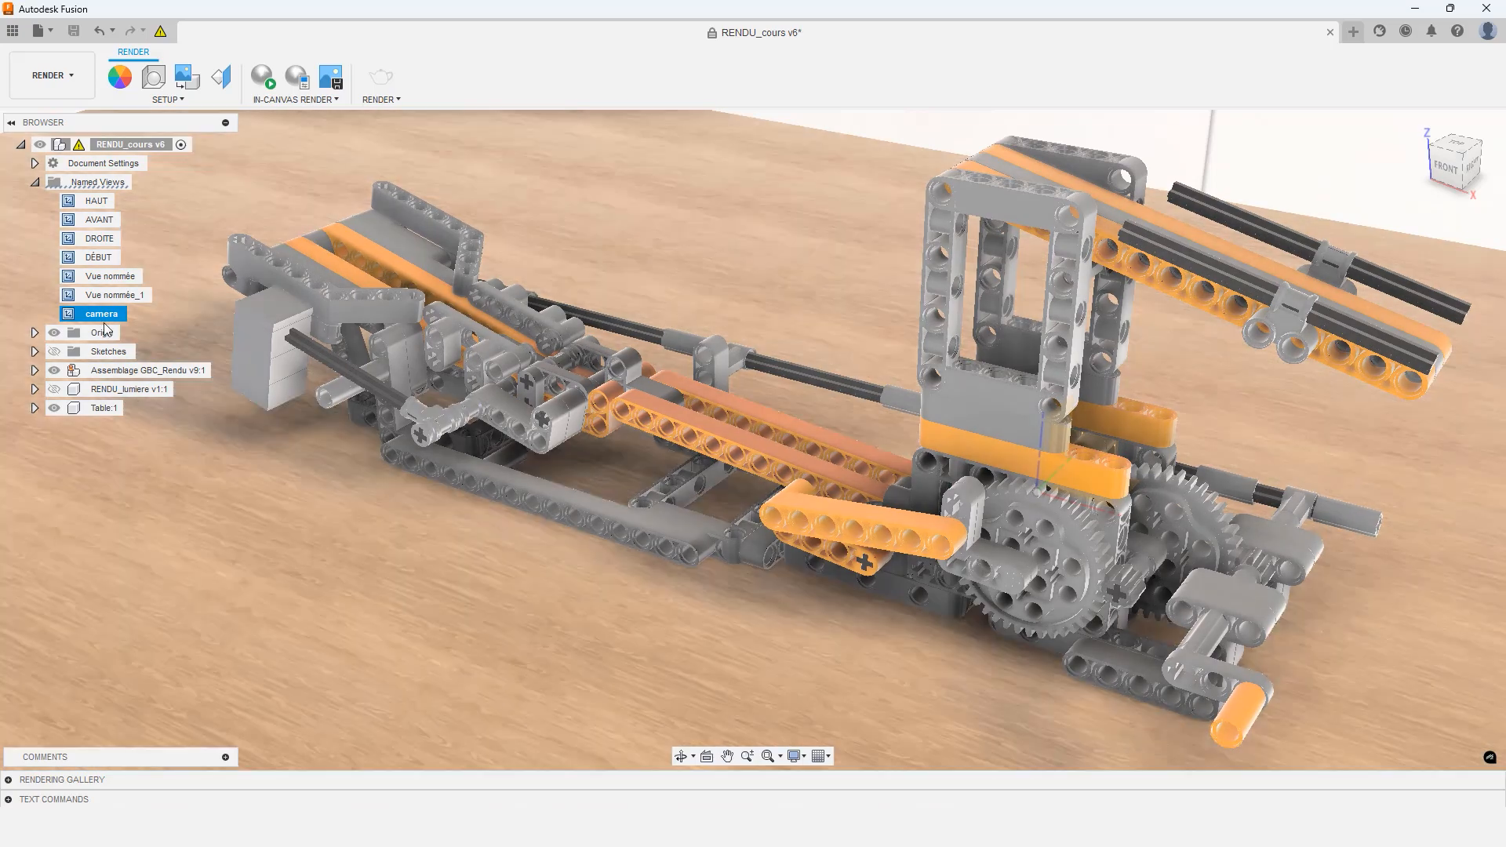
{"action": "double_click", "coordinate": [104, 313]}
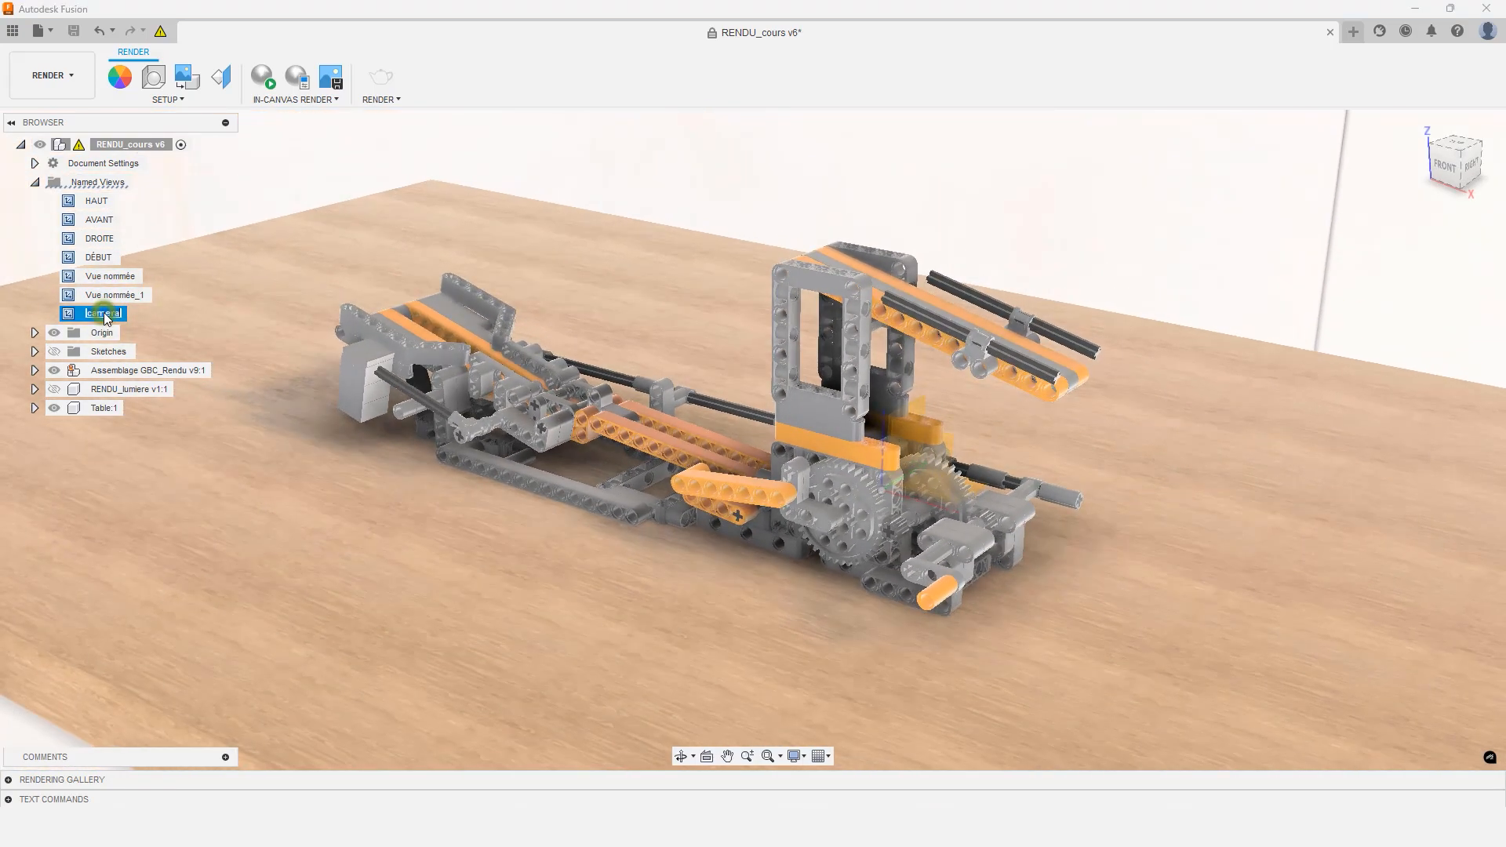
{"action": "left_click", "coordinate": [303, 186]}
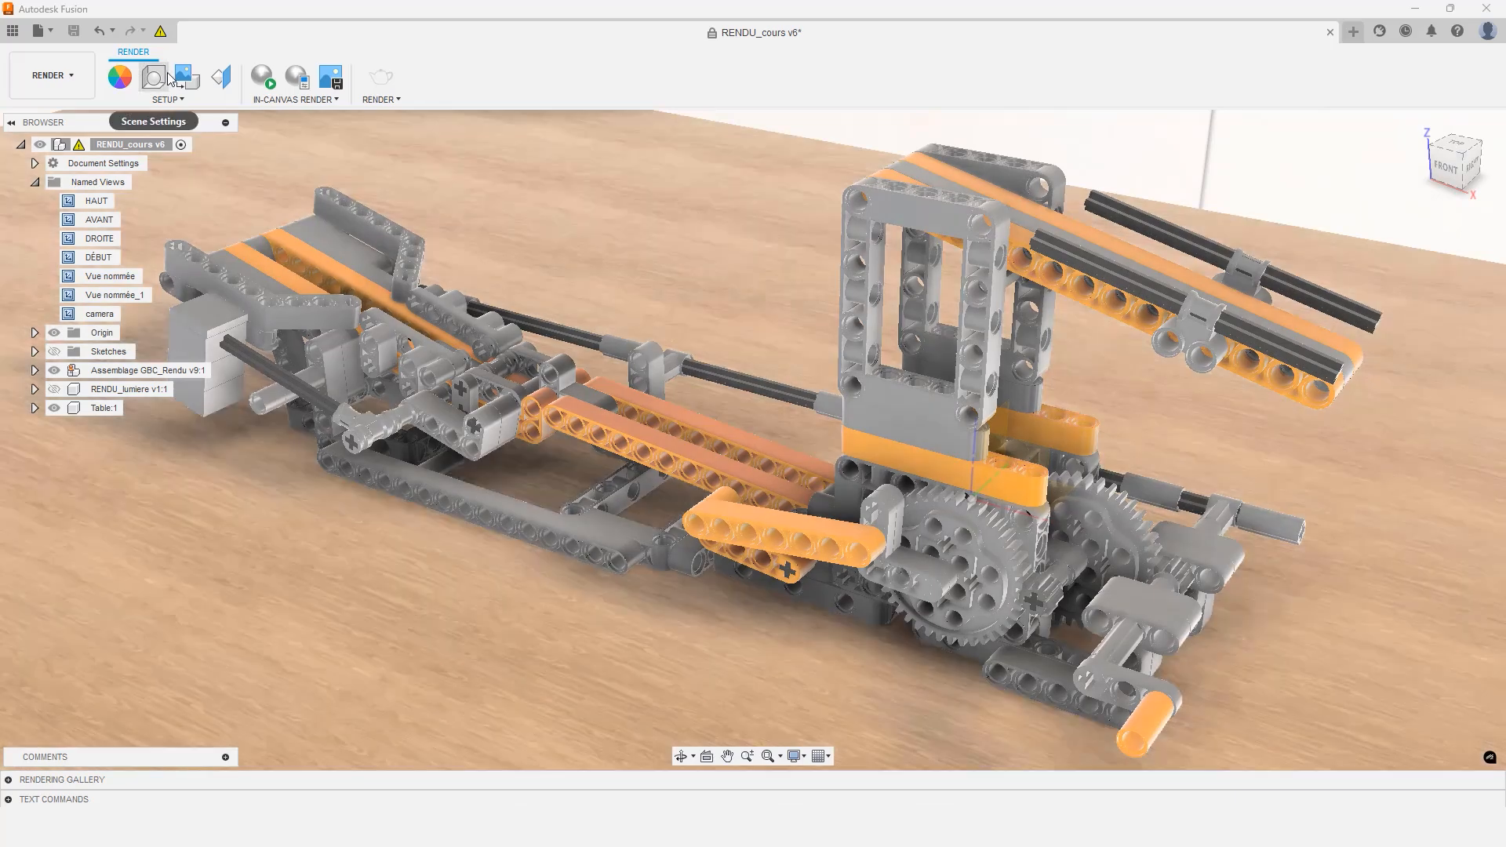
Reopen the scene settings and show the environment's position and rotation controls
{"action": "left_click", "coordinate": [163, 79]}
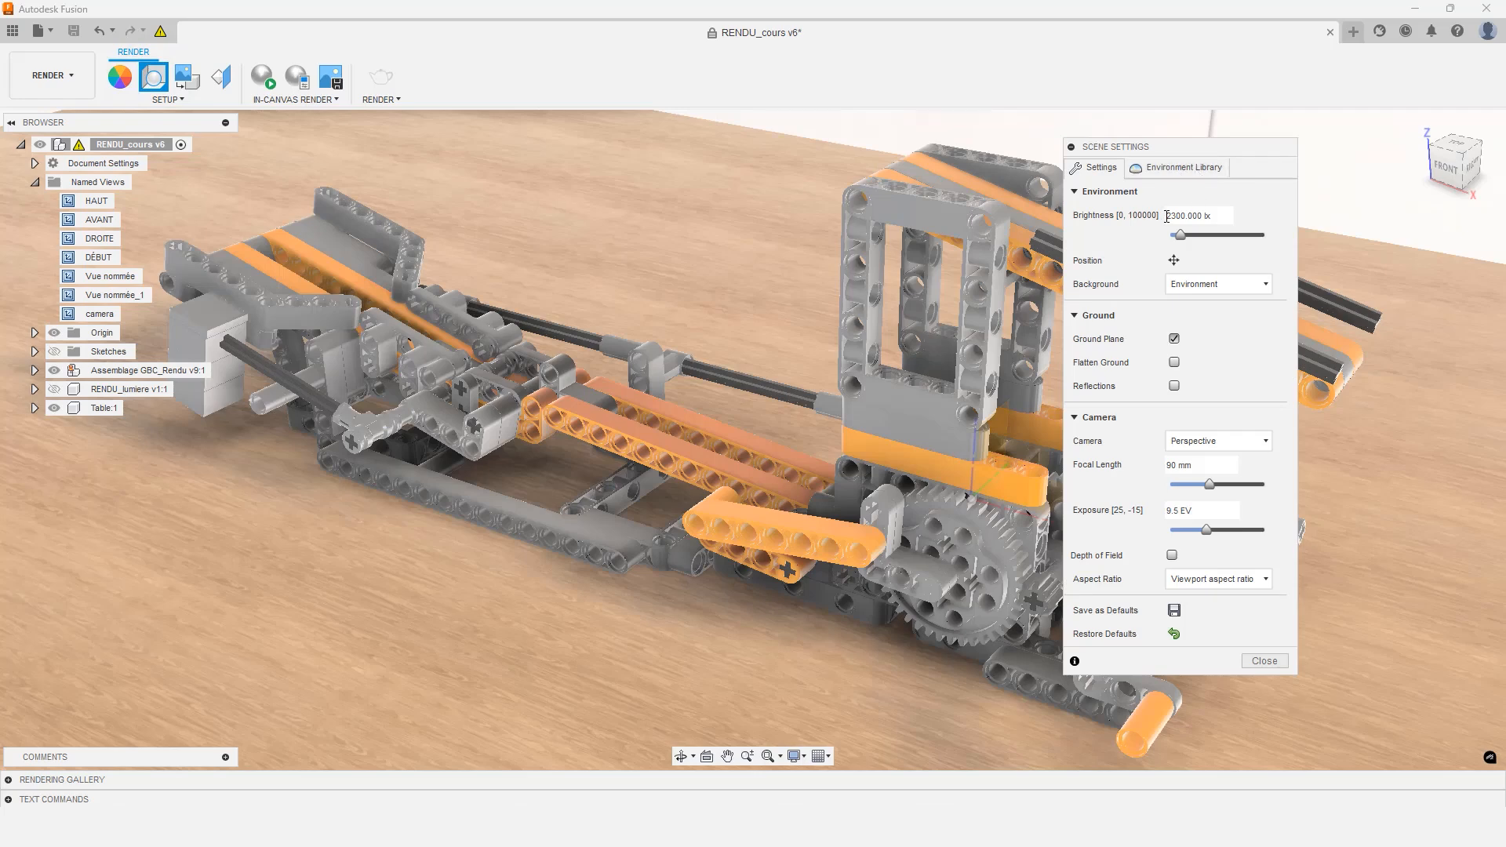
{"action": "left_click", "coordinate": [1173, 261]}
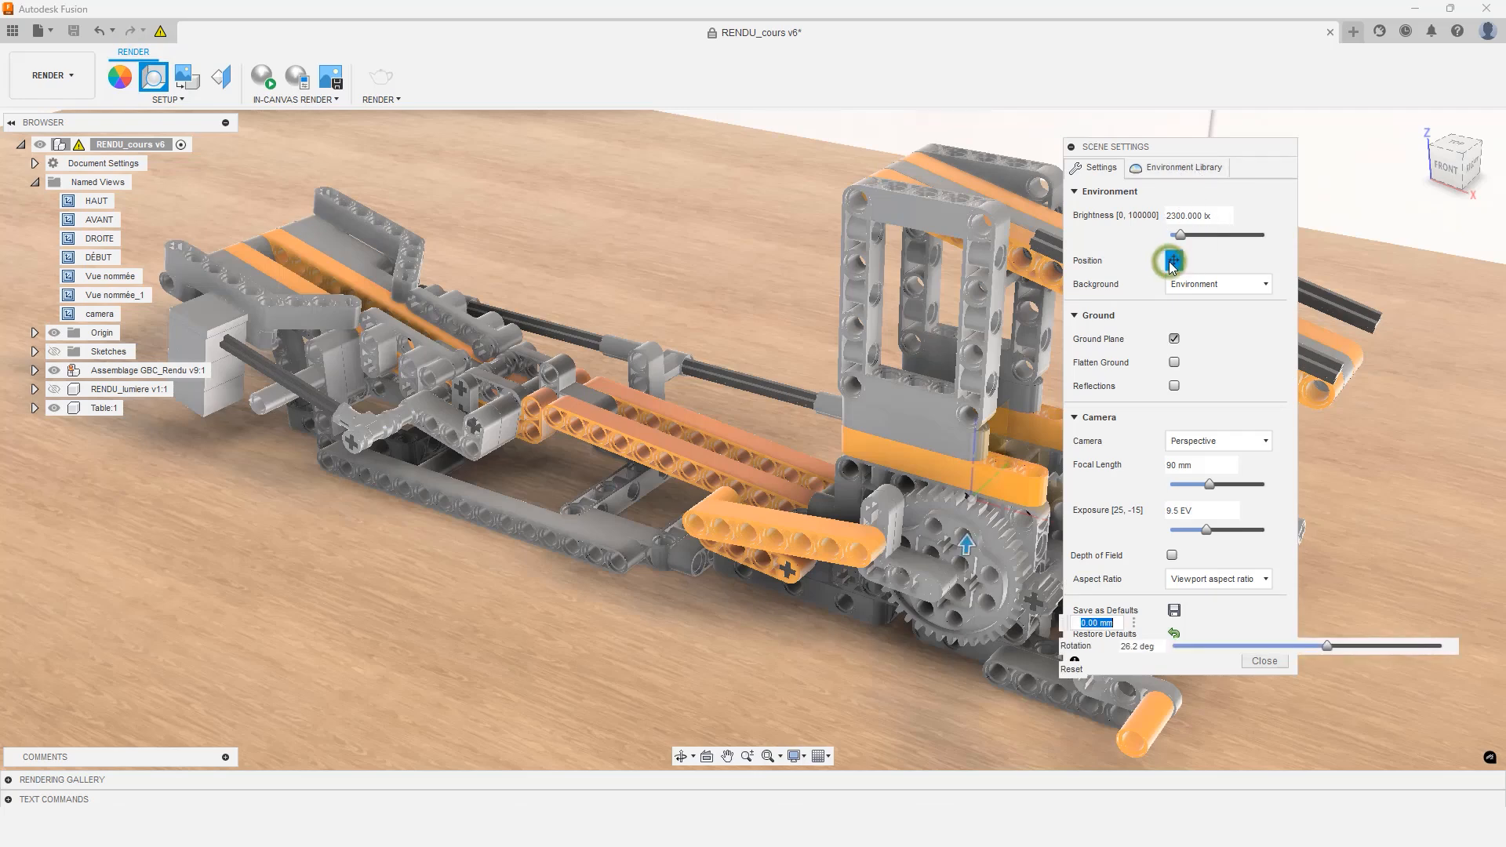
{"action": "left_click", "coordinate": [1235, 260]}
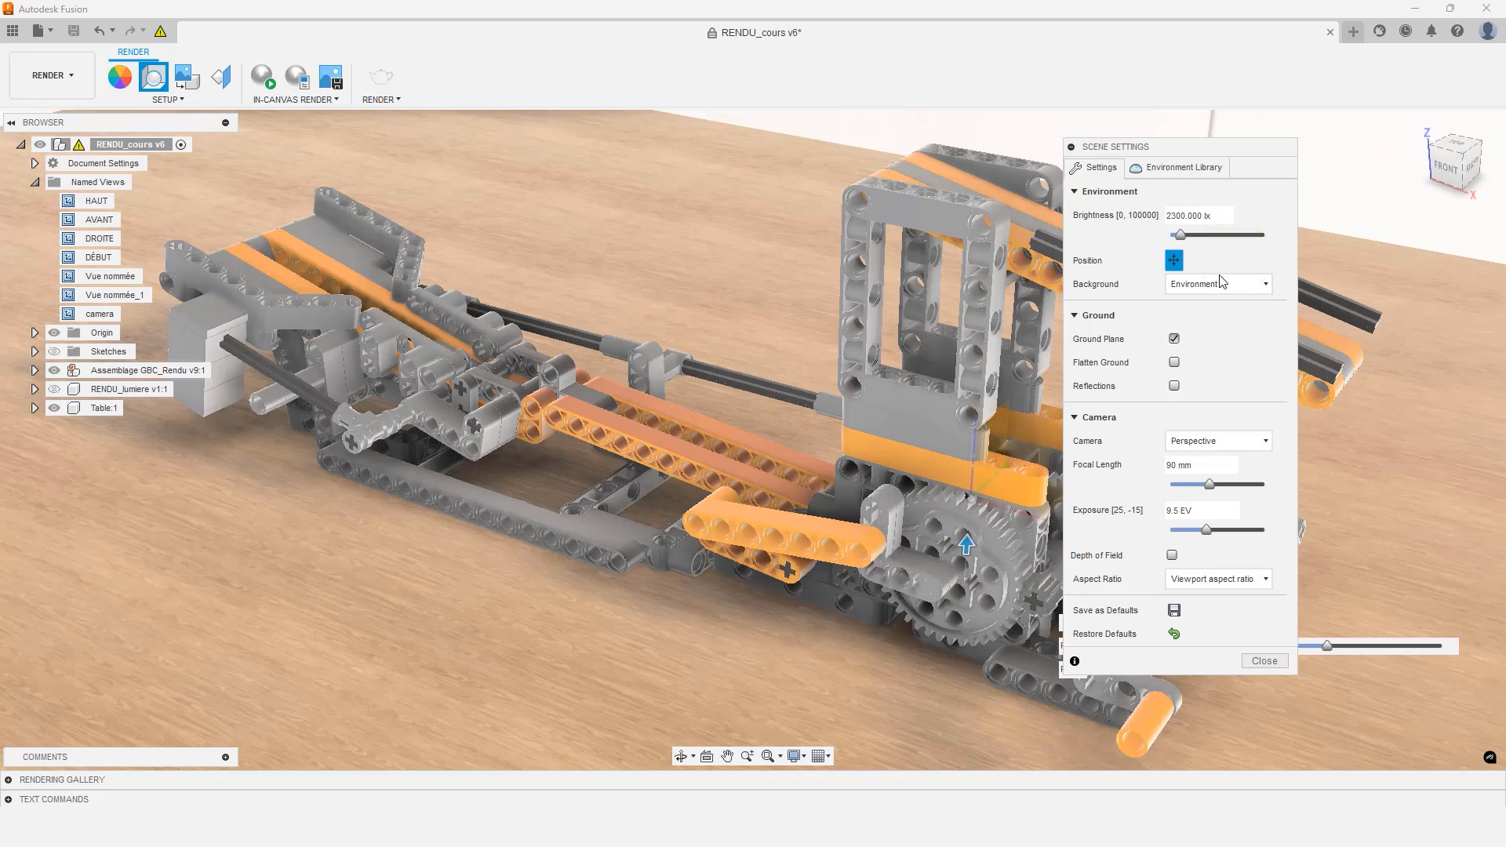
Try a Solid Color background for the scene, and switch the background back to Environment
{"action": "left_click", "coordinate": [1217, 284]}
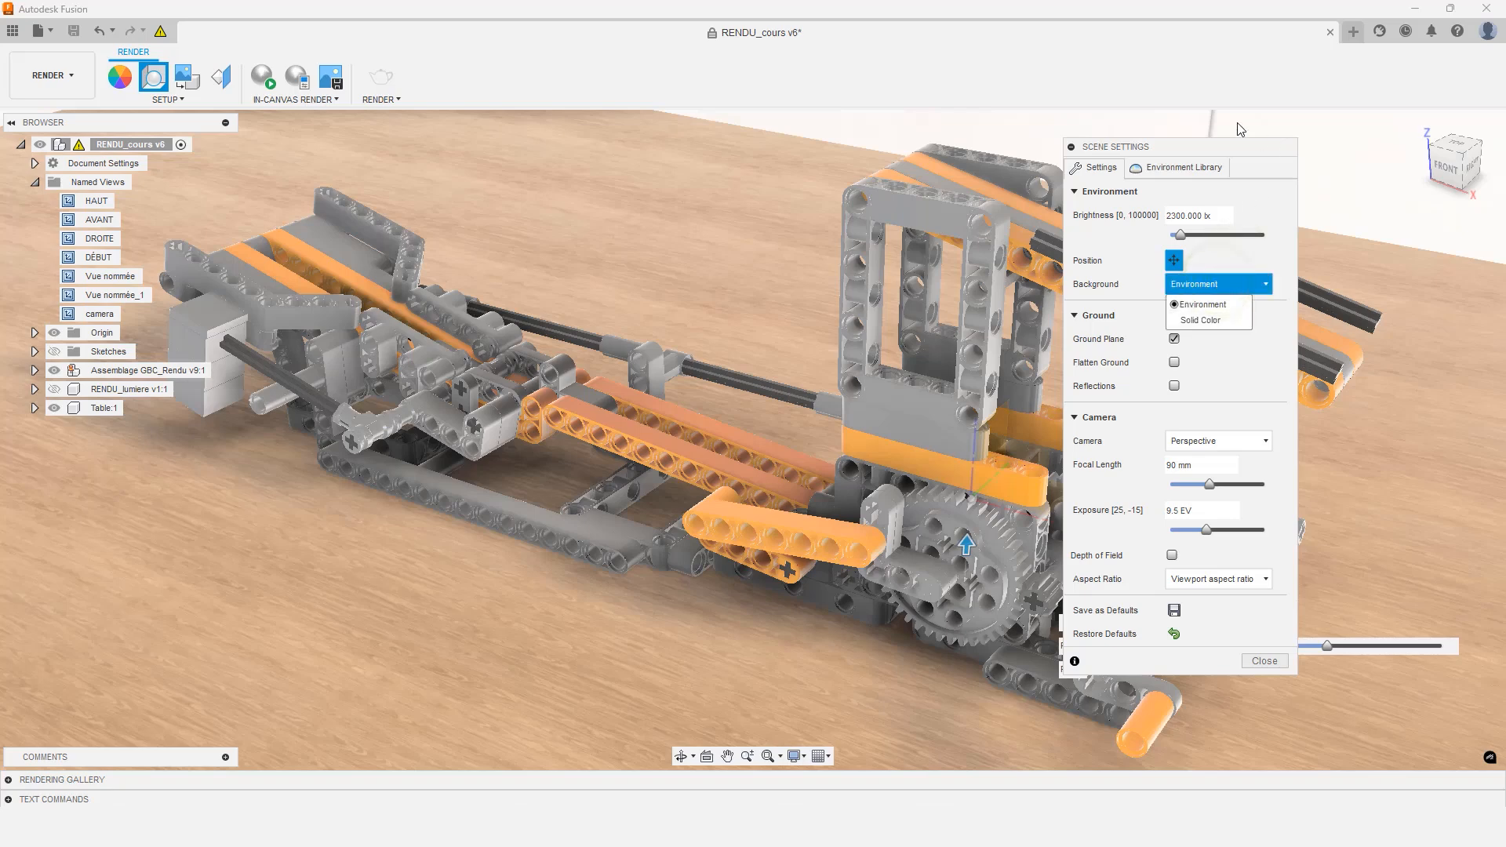
{"action": "left_click", "coordinate": [1238, 320]}
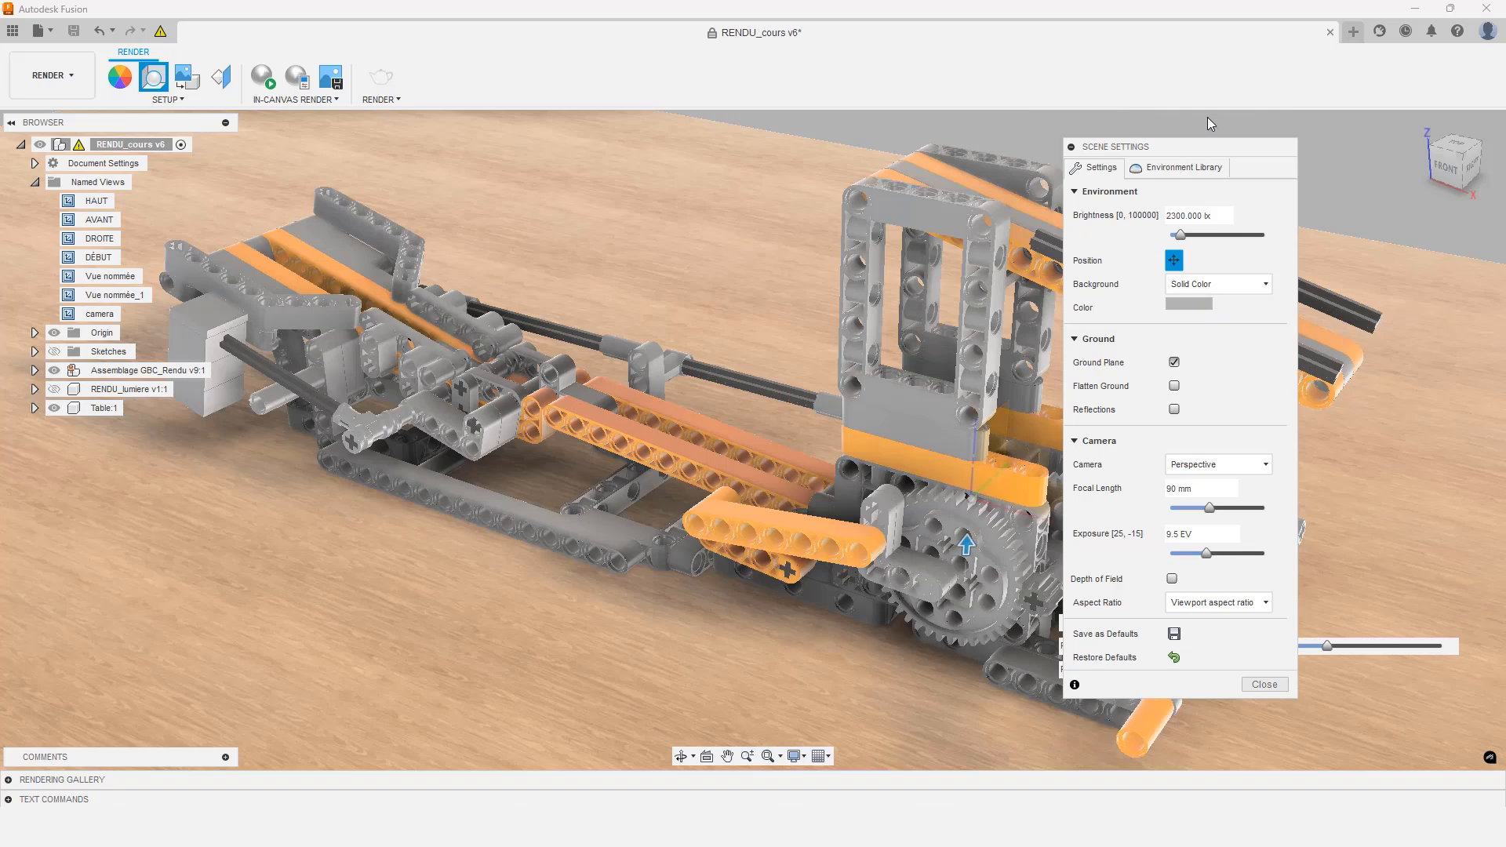
{"action": "left_click", "coordinate": [1200, 287]}
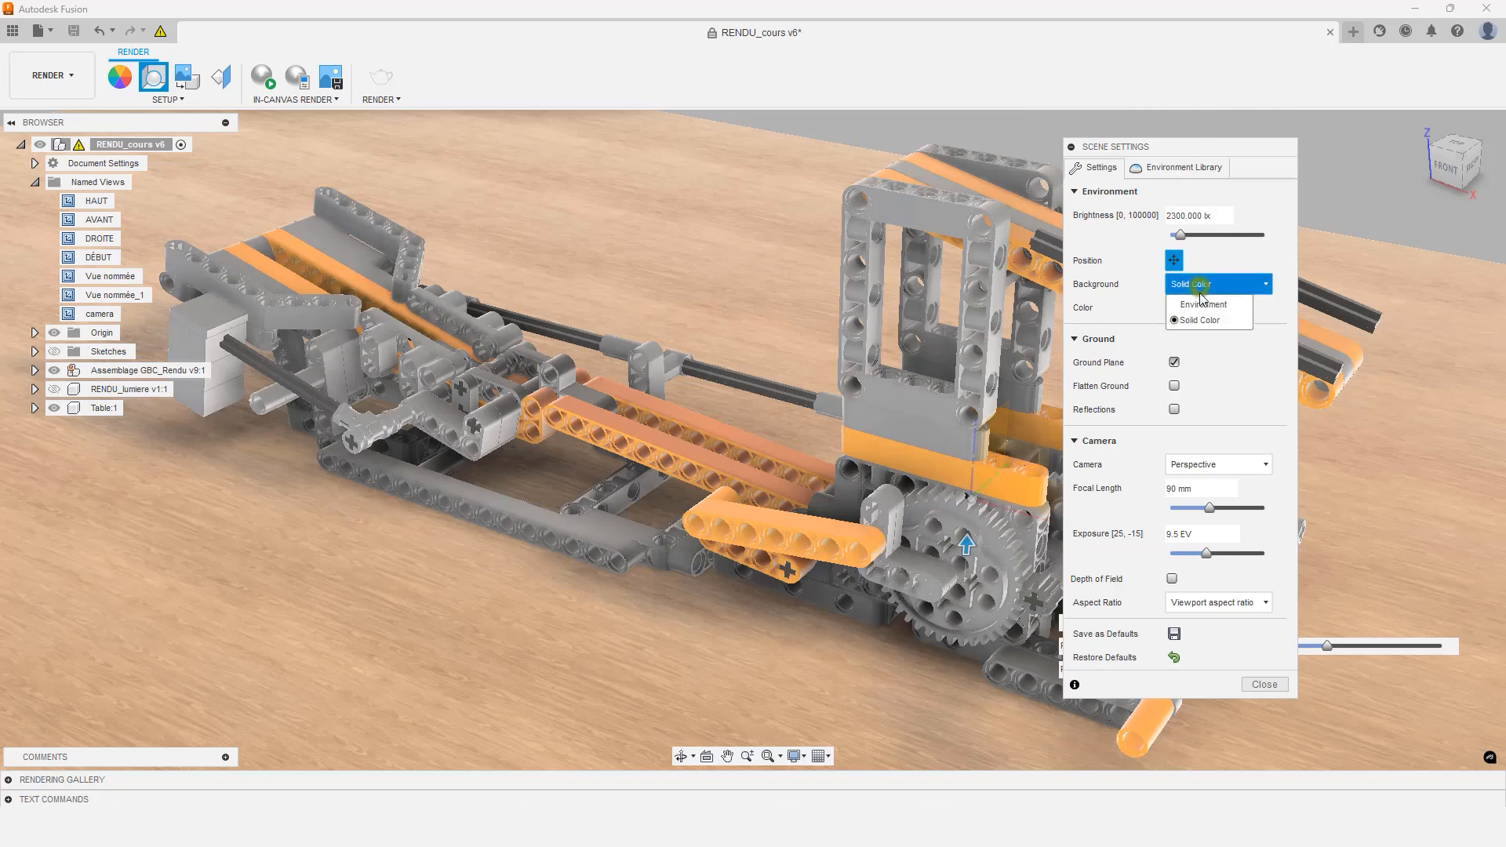
{"action": "left_click", "coordinate": [1204, 306]}
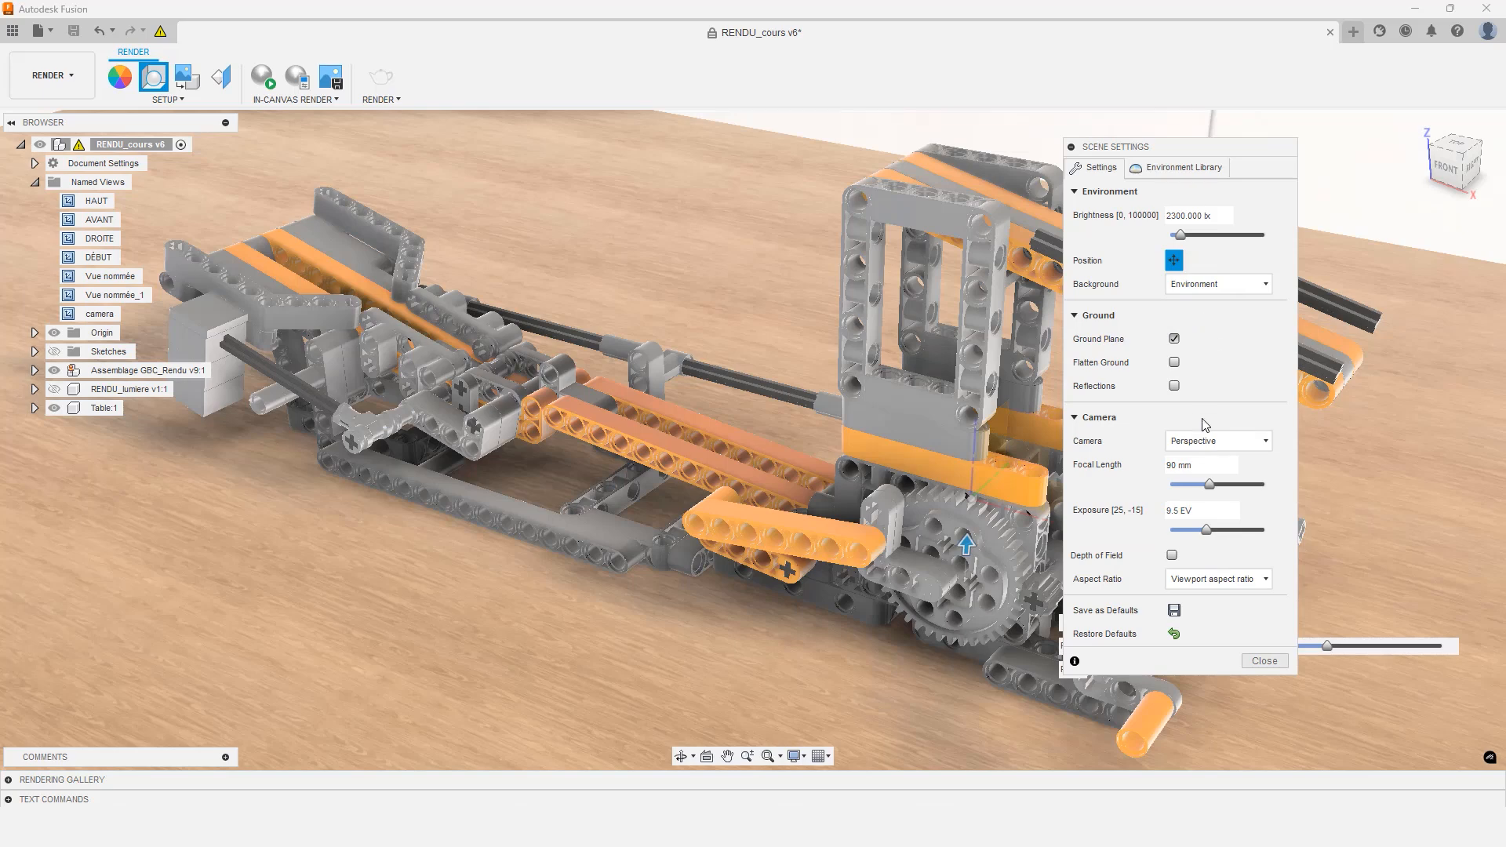
Set the perspective camera's focal length to 82 mm
{"action": "left_click", "coordinate": [1208, 466]}
{"action": "type", "text": "82"}
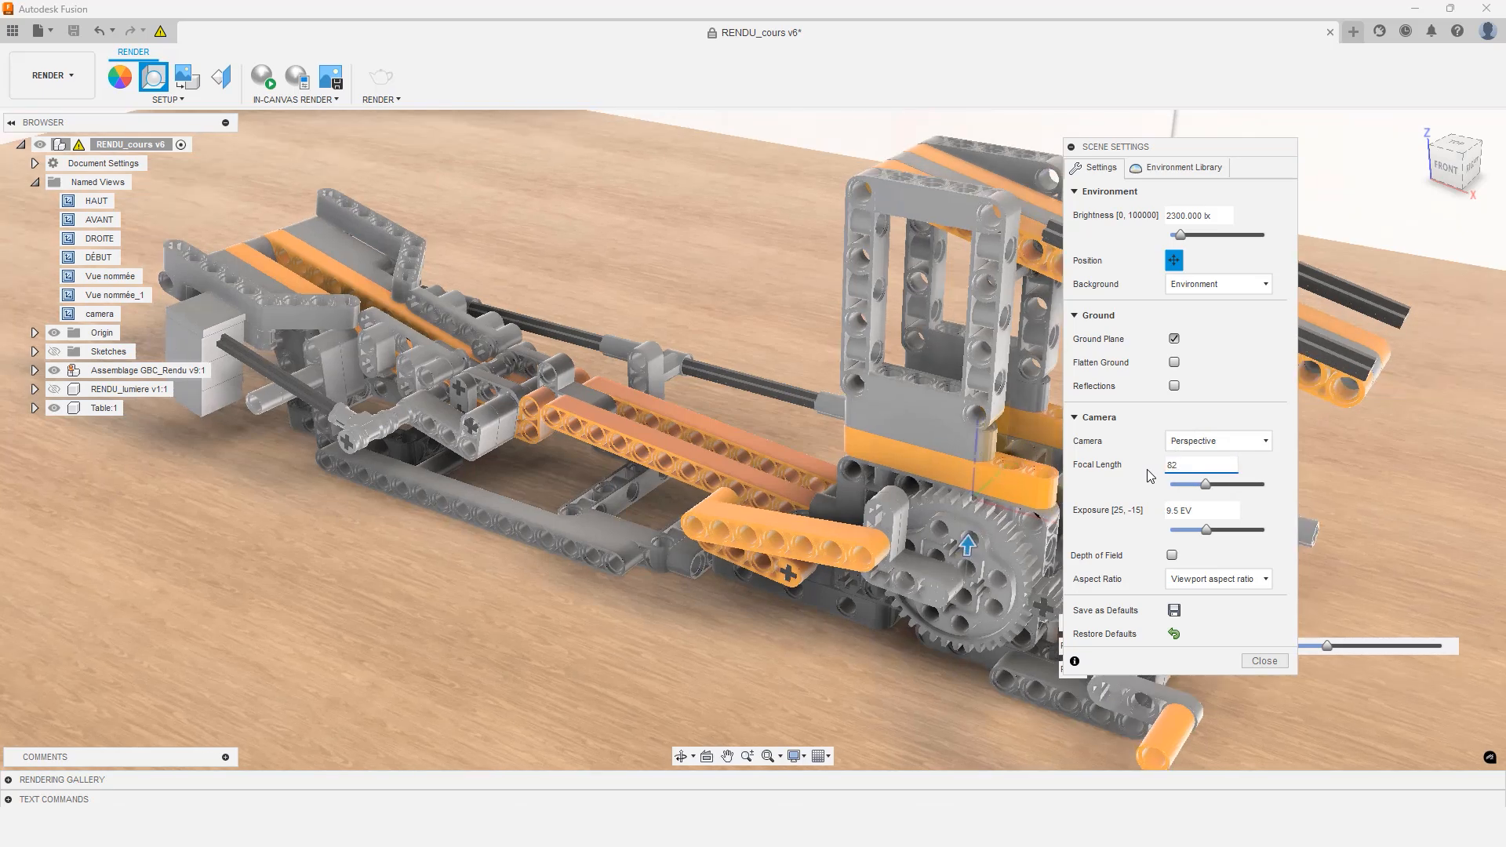
{"action": "left_click", "coordinate": [1206, 485]}
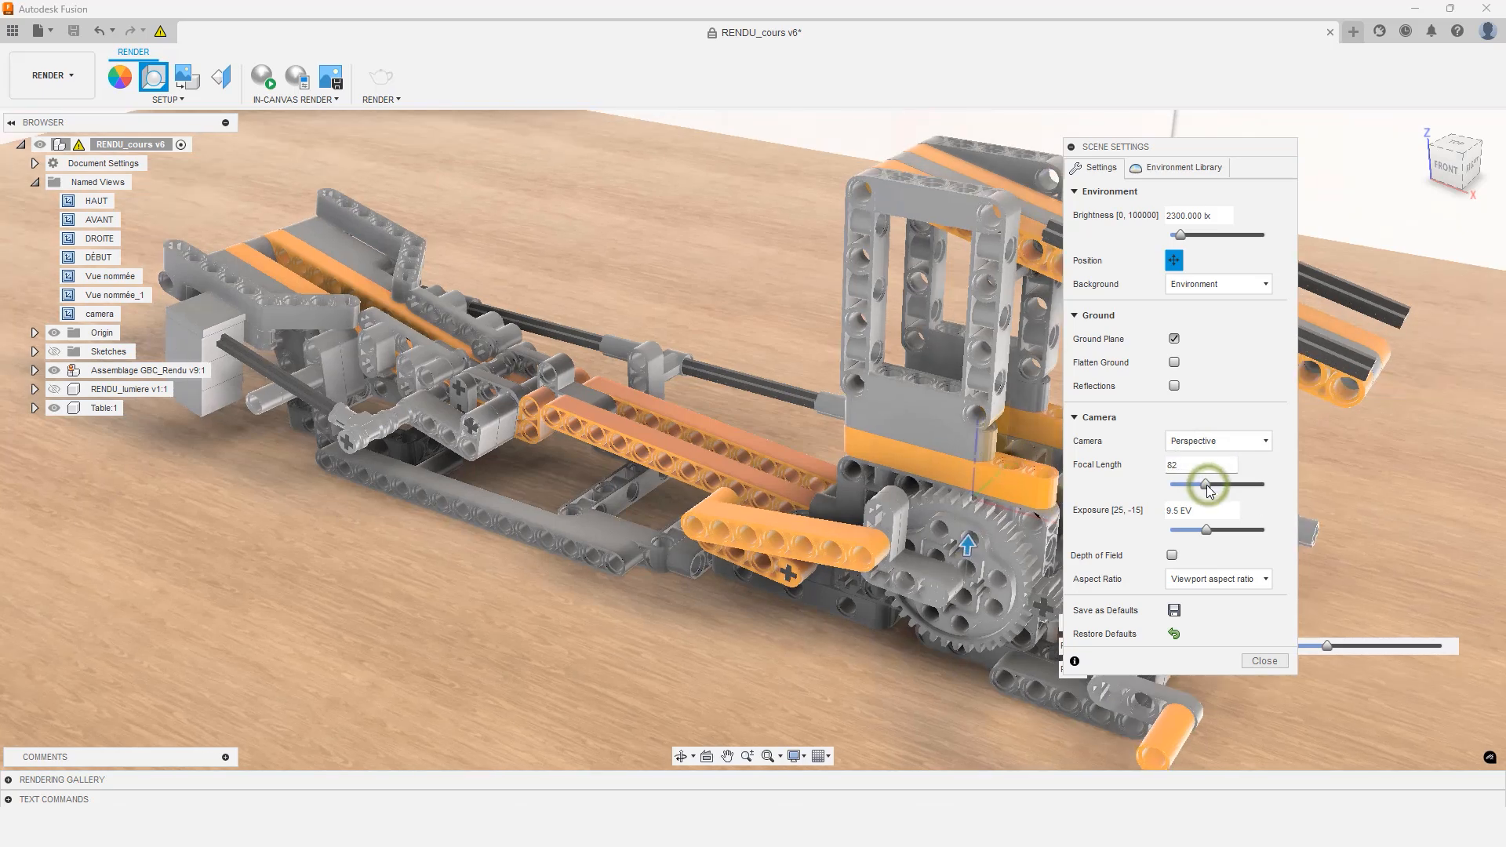
Set the perspective camera's focal length to 74 mm in the scene settings
{"action": "left_click_drag", "start_coordinate": [1207, 487], "coordinate": [1204, 486]}
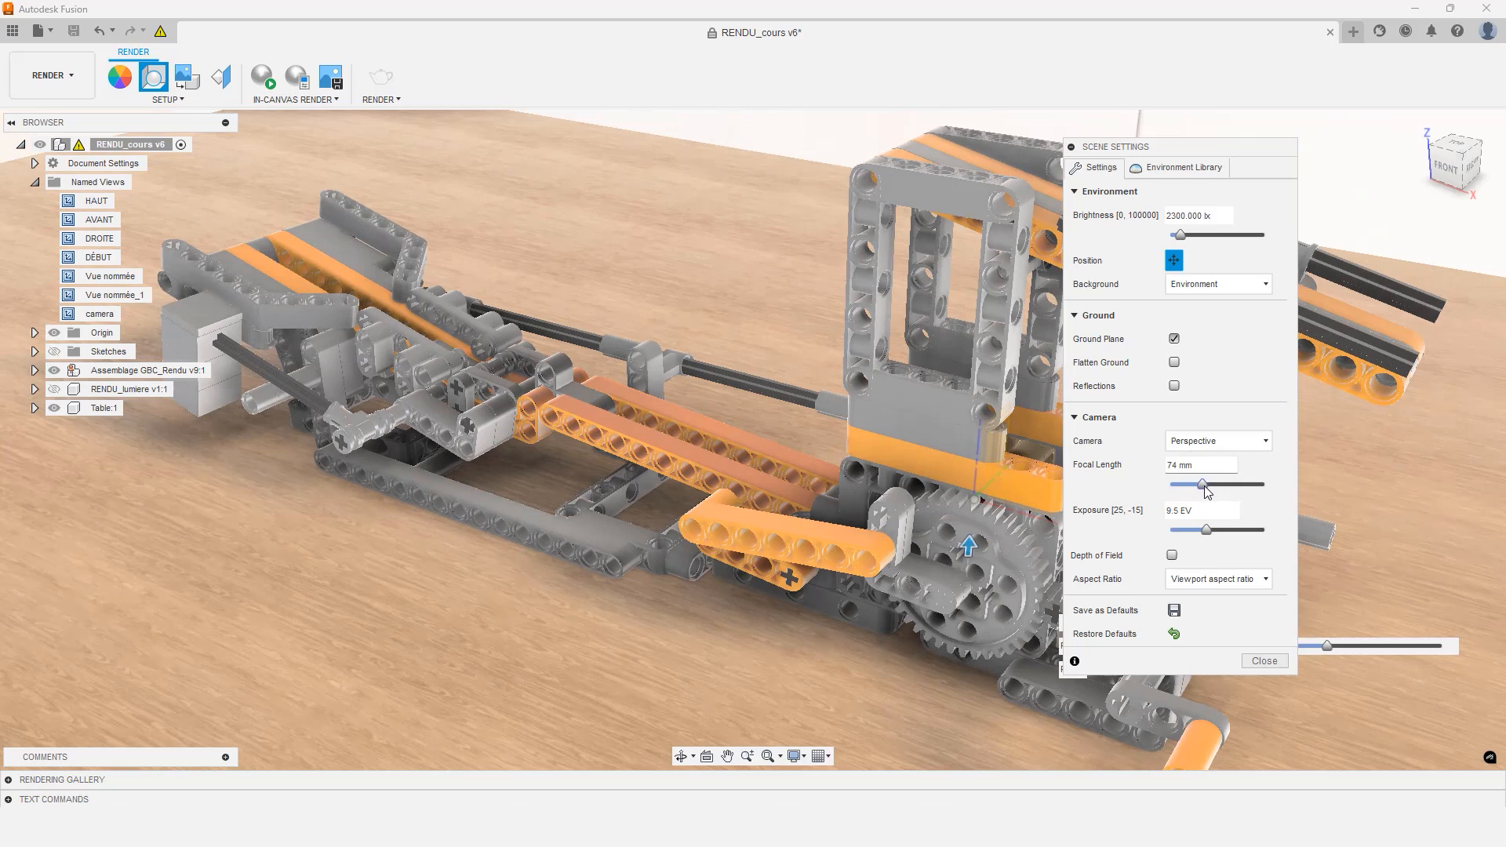
{"action": "left_click", "coordinate": [1220, 509]}
{"action": "left_click", "coordinate": [1128, 526]}
Try depth of field focused on the central orange beam with a blur of 0.18273, previewed with in-canvas rendering
{"action": "left_click", "coordinate": [1173, 556]}
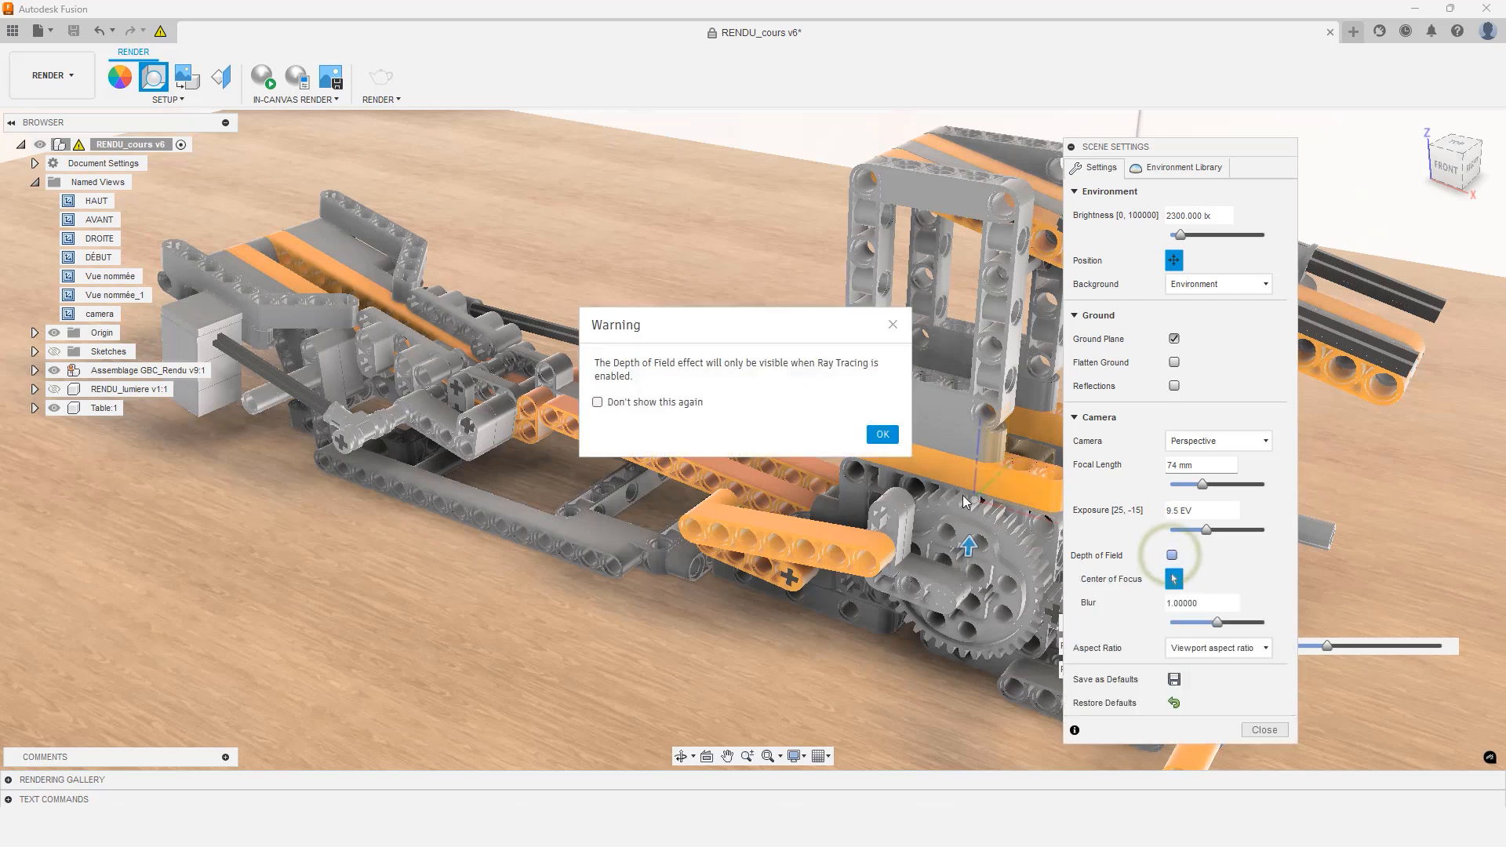
{"action": "left_click", "coordinate": [887, 434]}
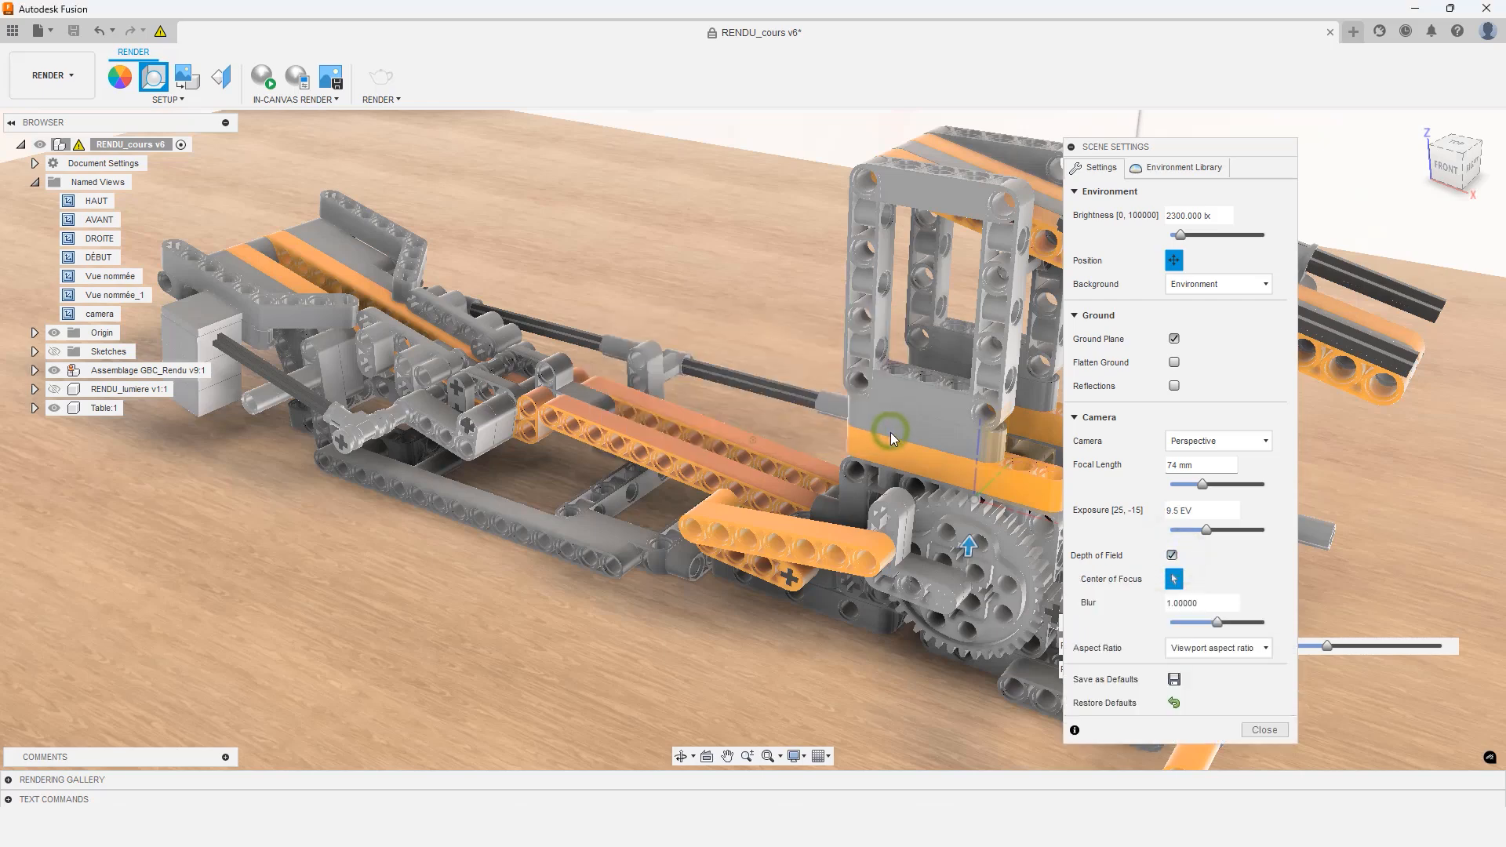
{"action": "left_click", "coordinate": [719, 464]}
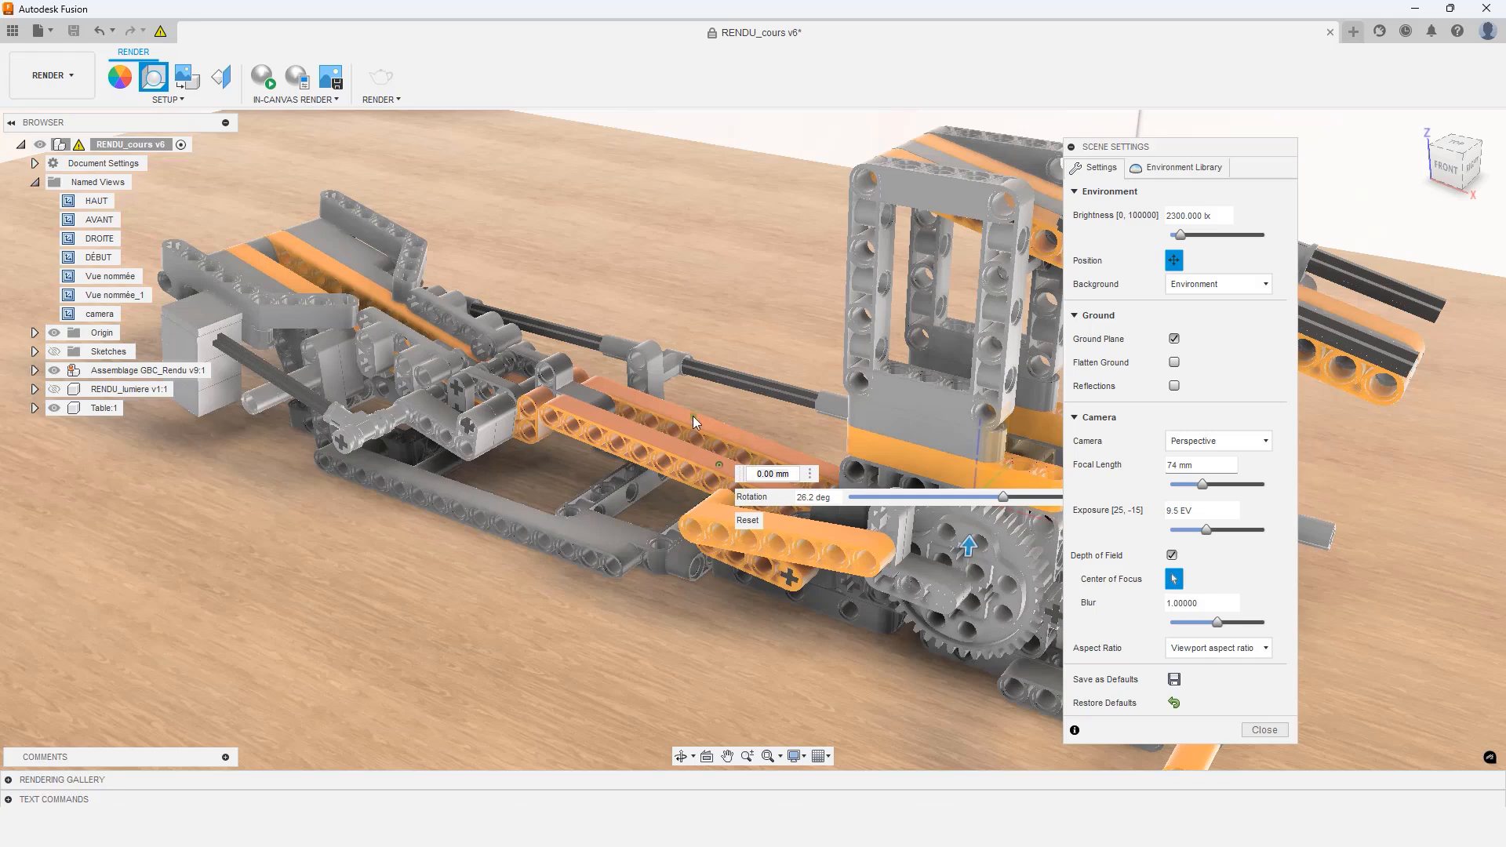
{"action": "left_click", "coordinate": [677, 464]}
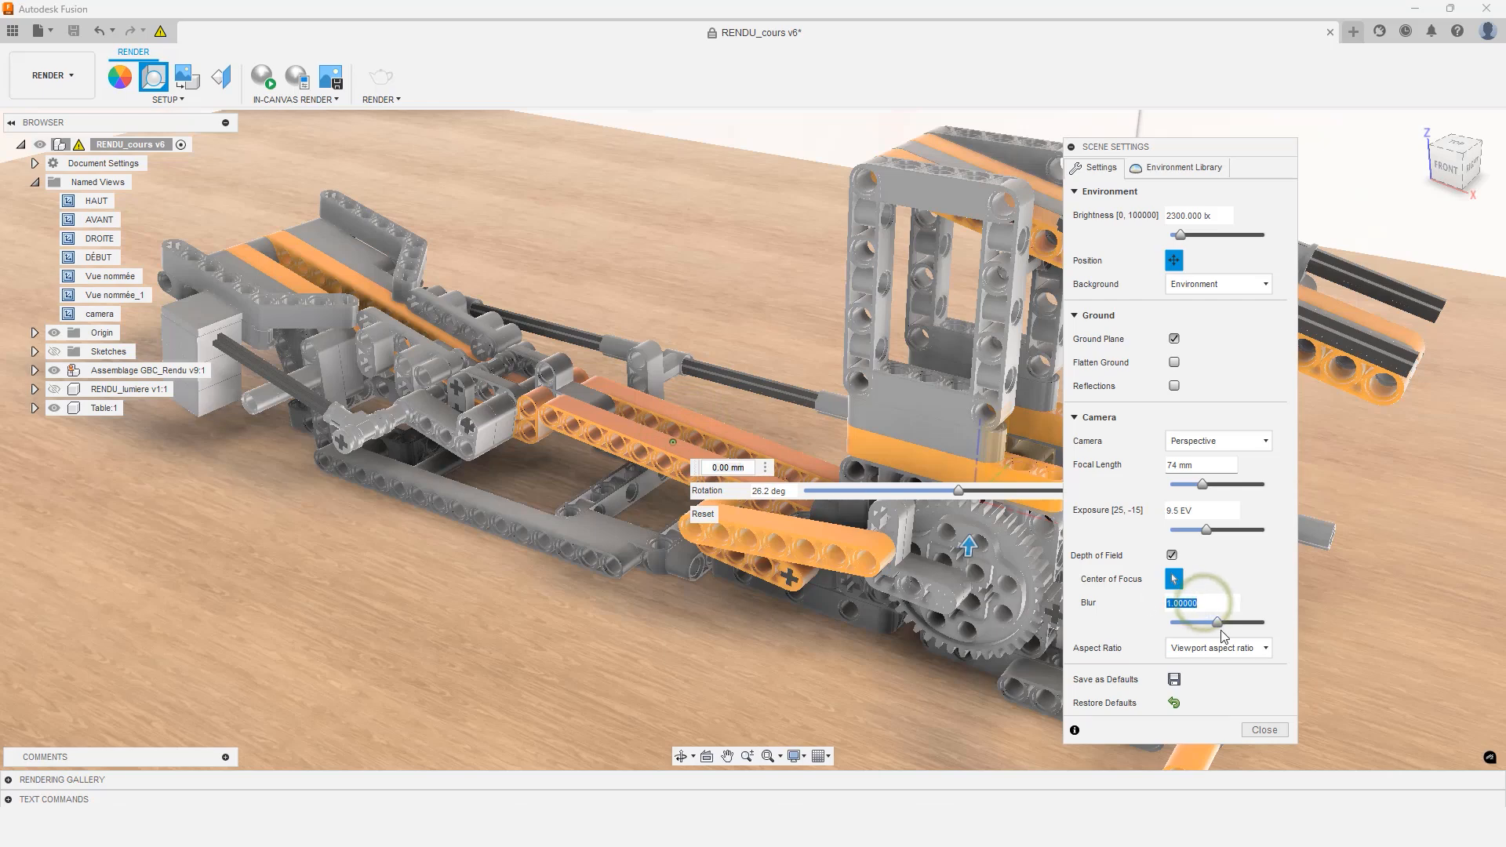
{"action": "left_click_drag", "start_coordinate": [1217, 622], "coordinate": [1179, 625]}
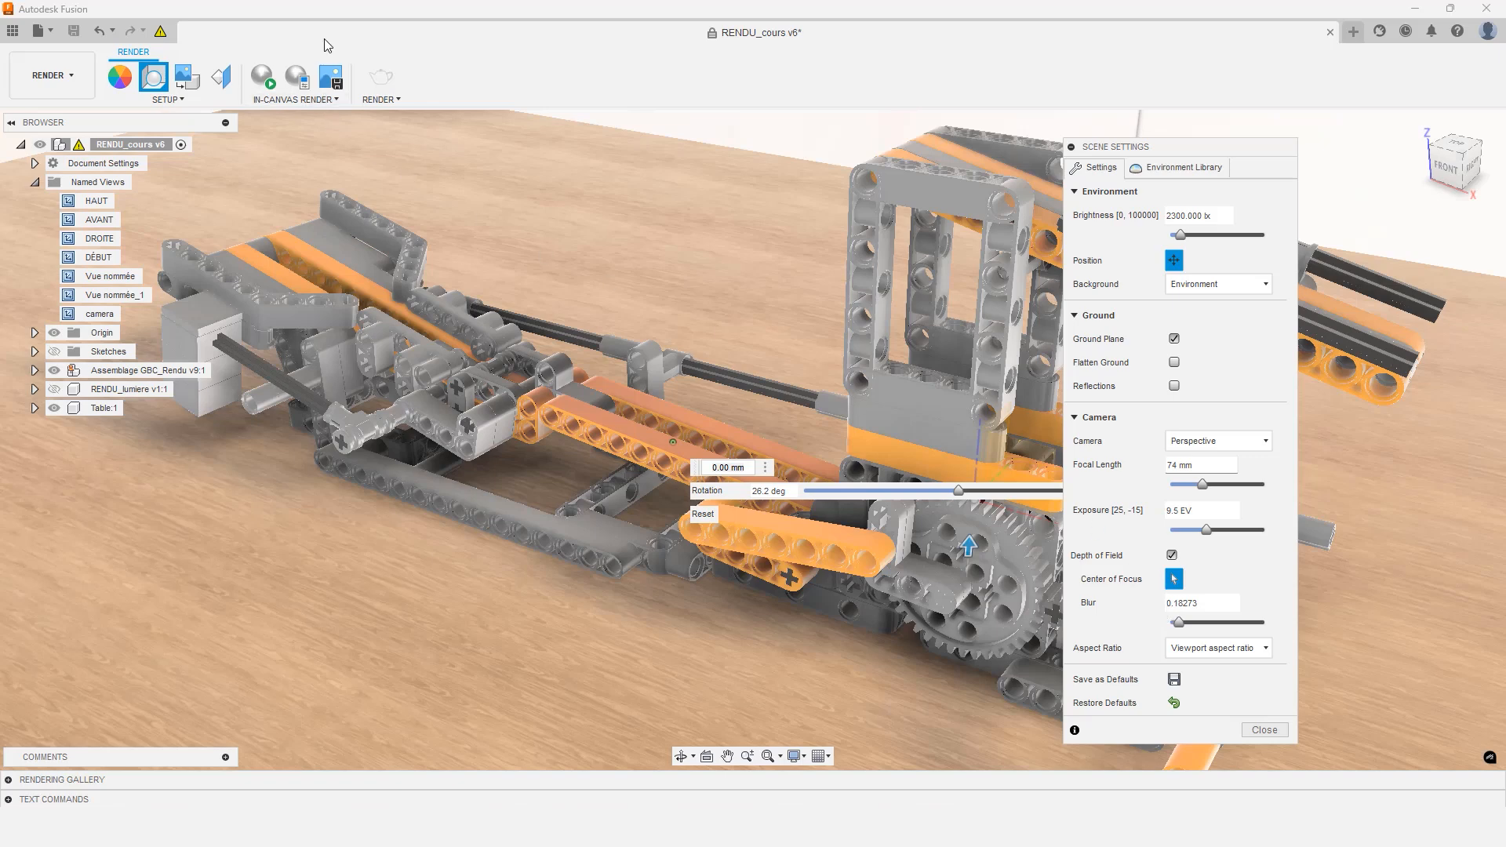
{"action": "left_click", "coordinate": [271, 77]}
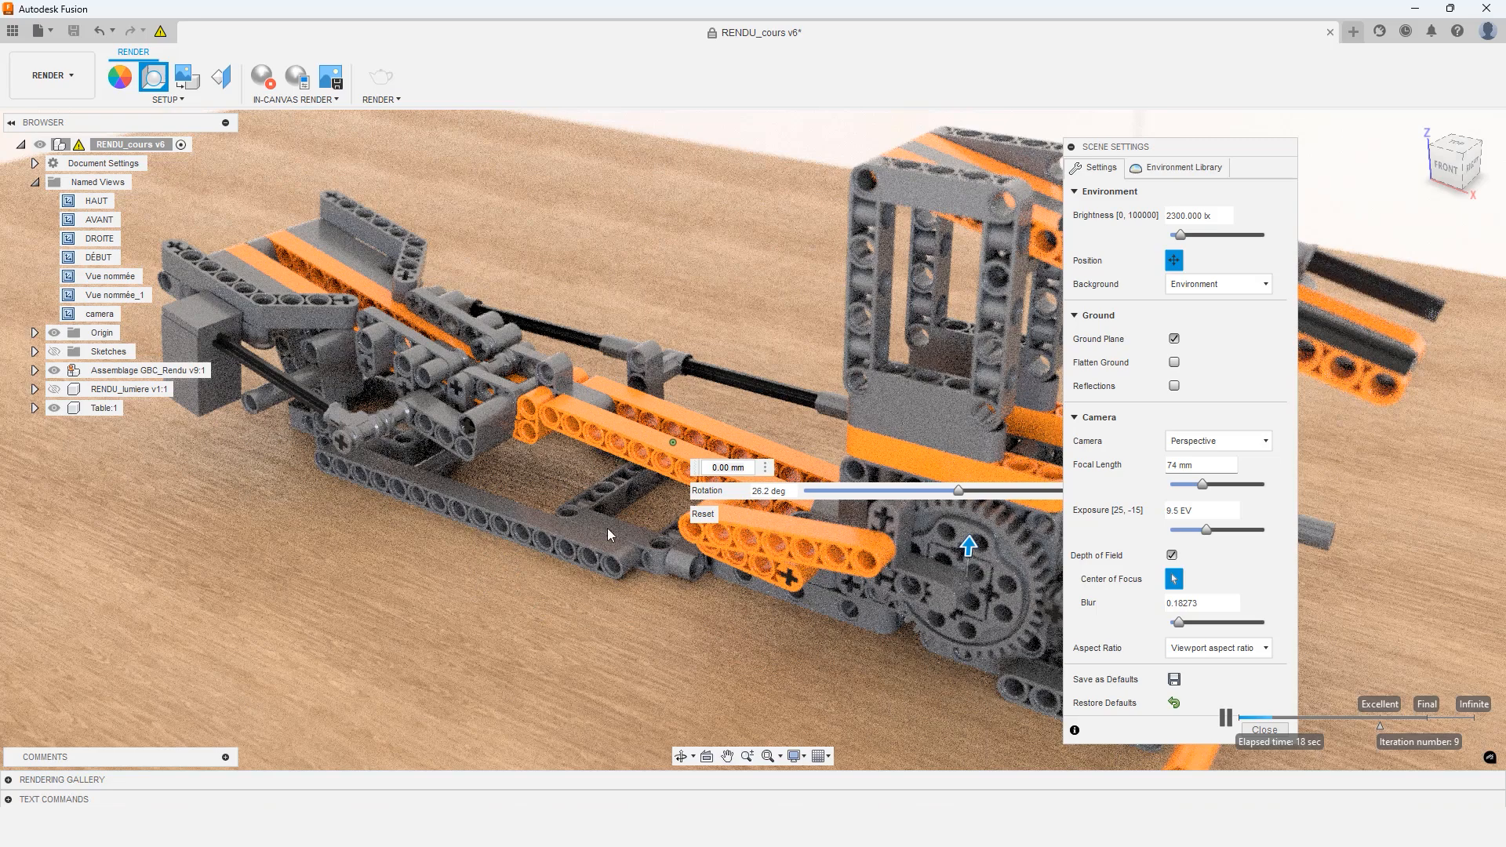
{"action": "left_click", "coordinate": [558, 569]}
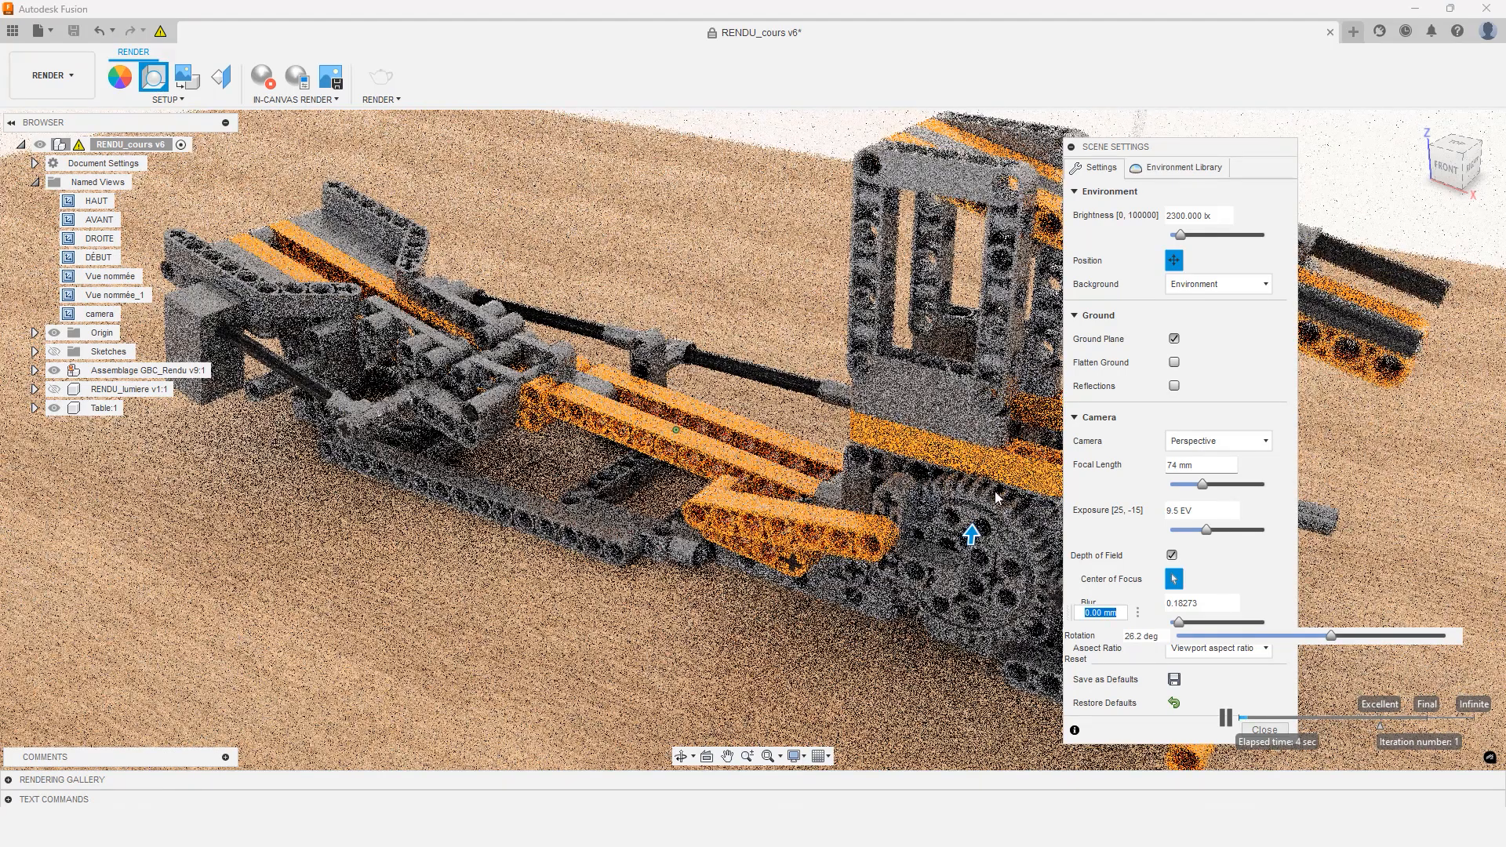
Turn off depth of field, leave the scene settings and stop the in-canvas render
{"action": "left_click", "coordinate": [53, 386]}
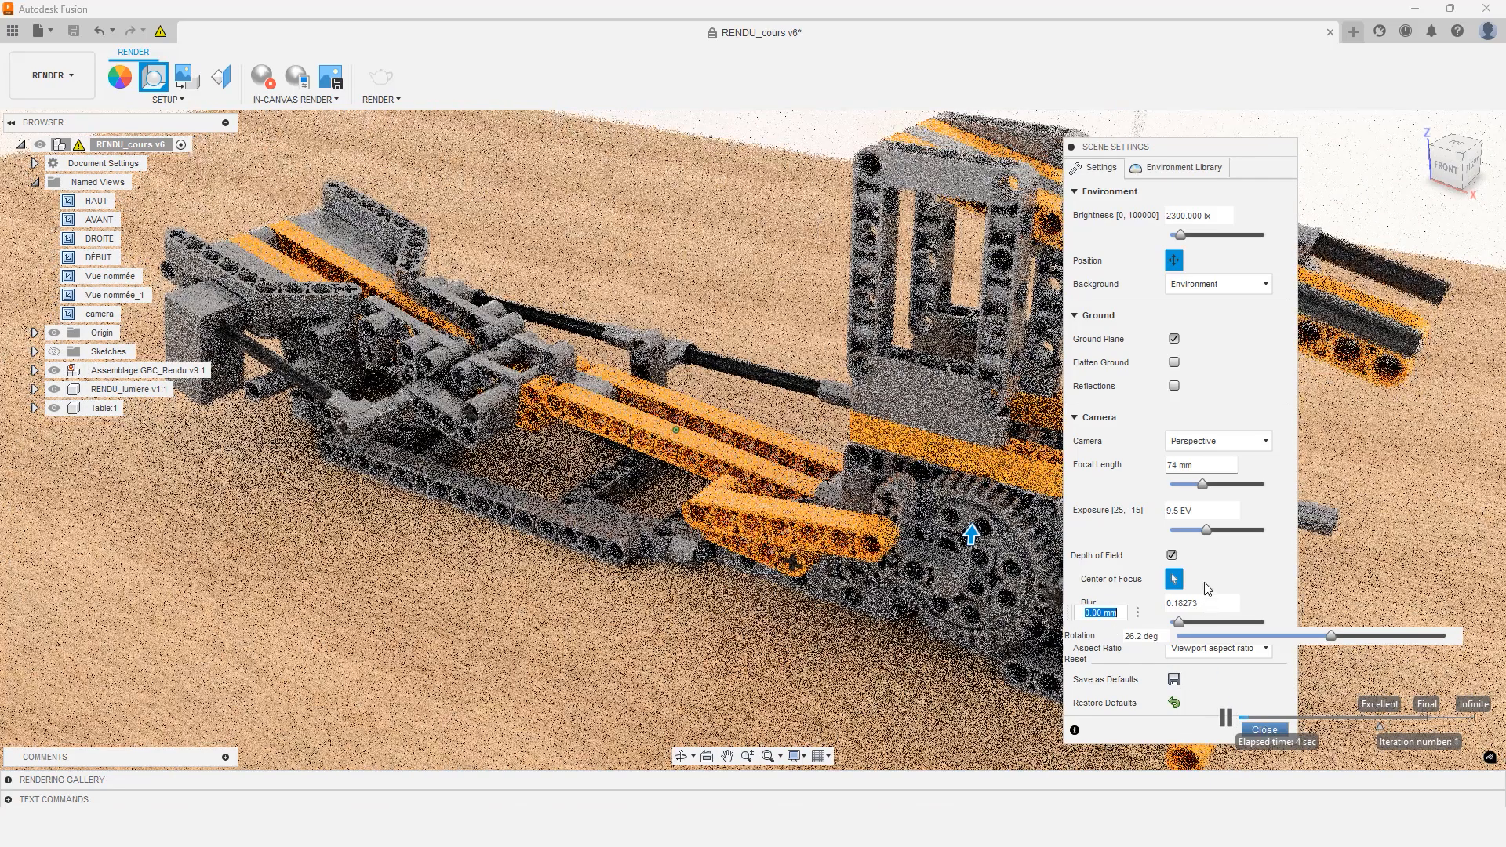
{"action": "left_click", "coordinate": [1174, 556]}
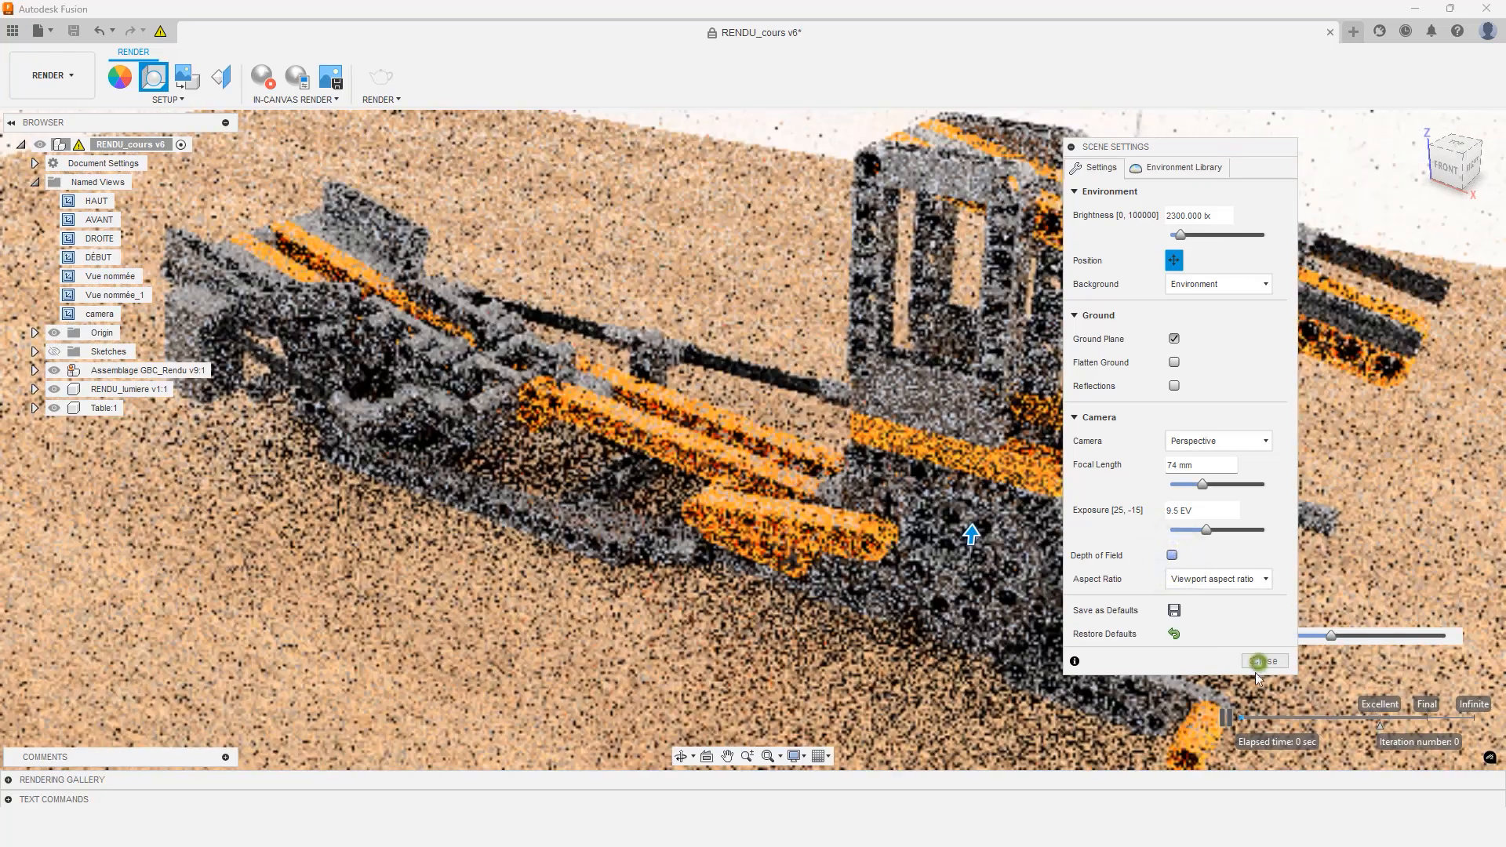
{"action": "left_click", "coordinate": [1255, 667]}
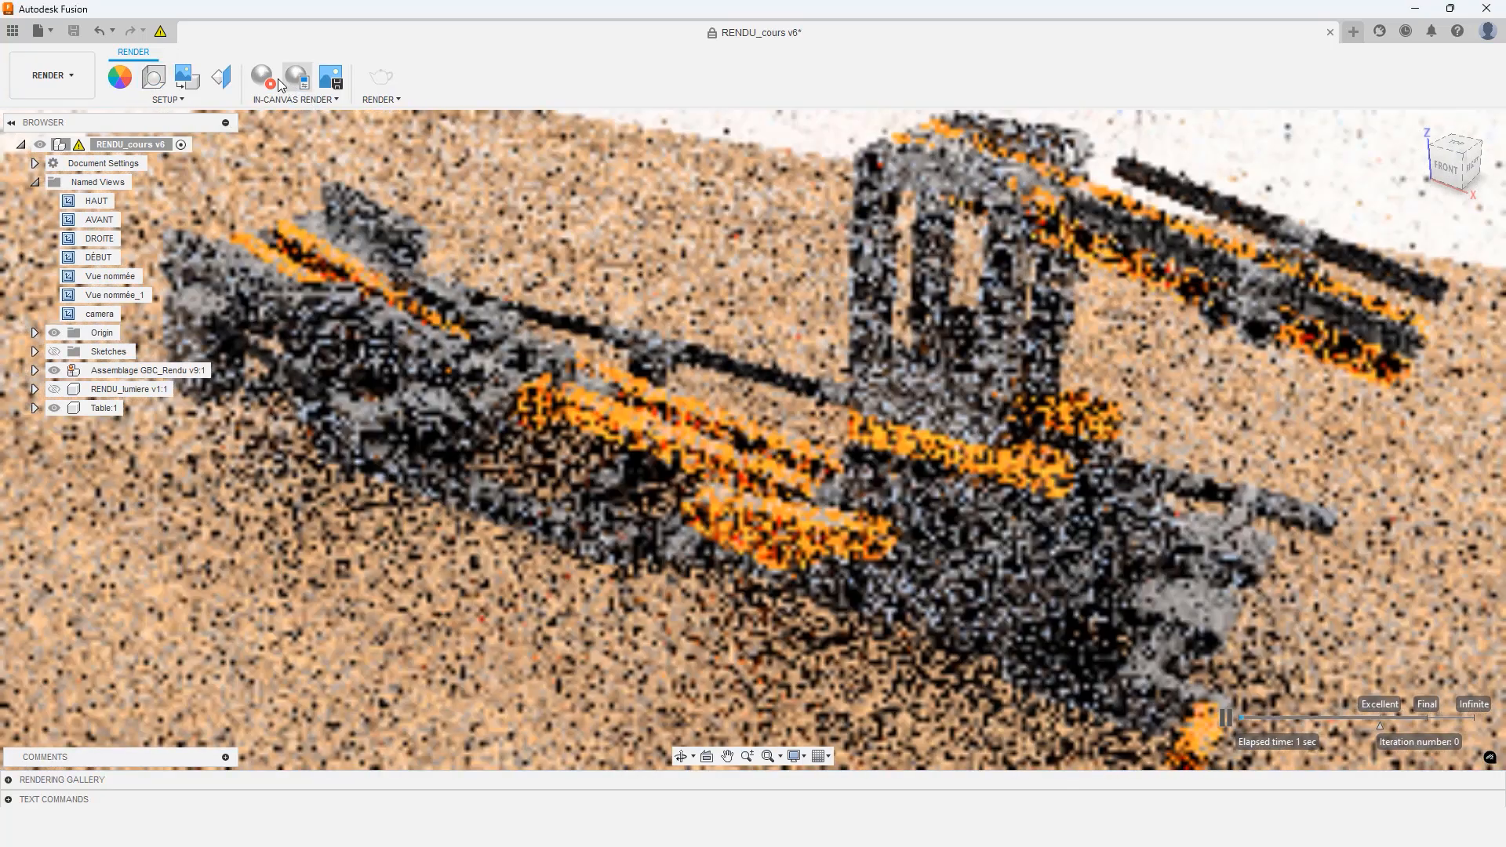
{"action": "left_click", "coordinate": [262, 77]}
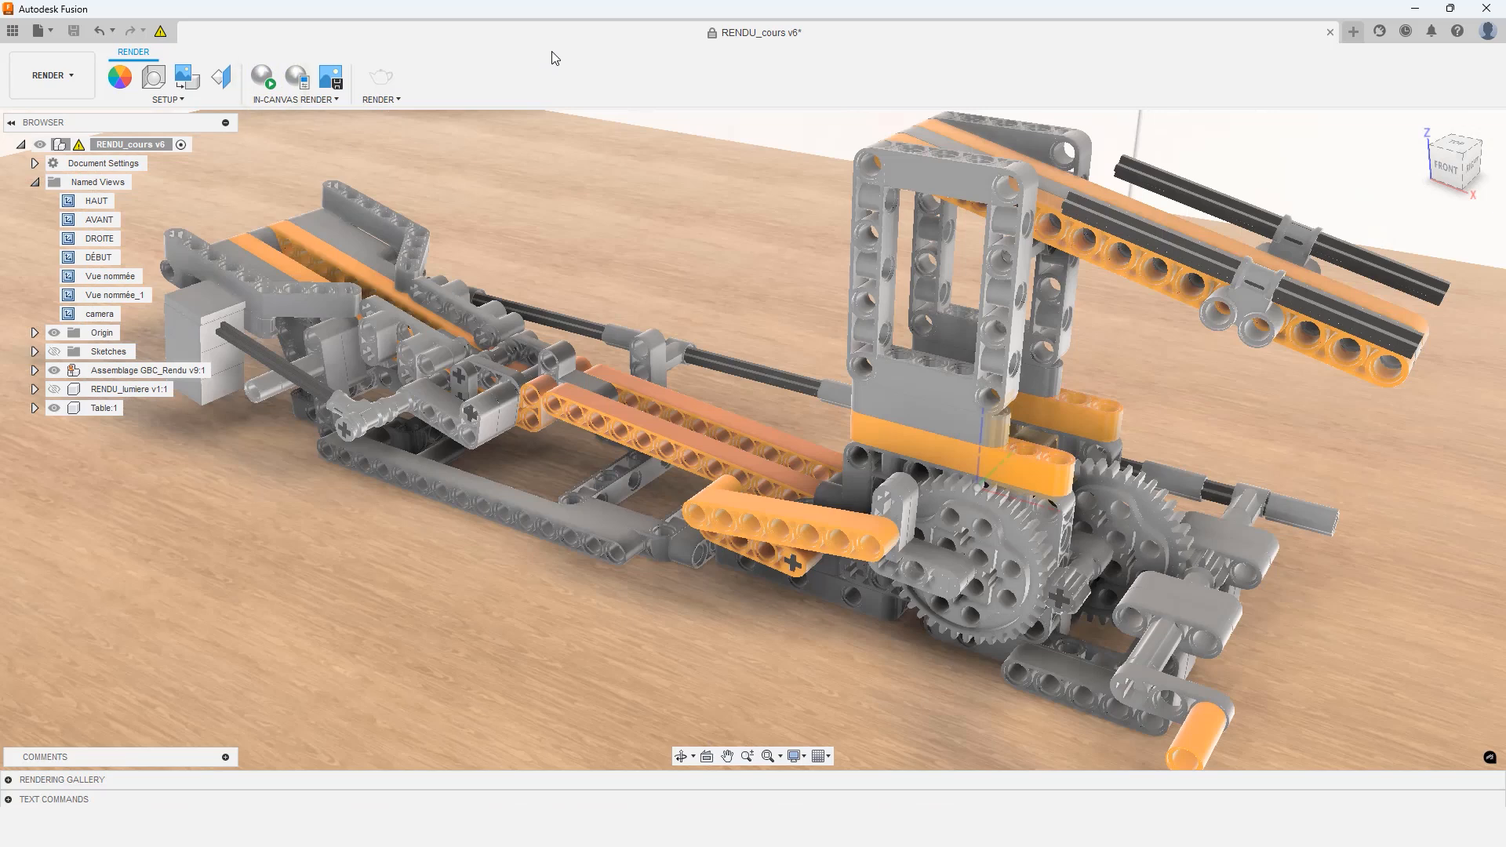
Save the opened older version of the design as the latest version
{"action": "left_click", "coordinate": [391, 100]}
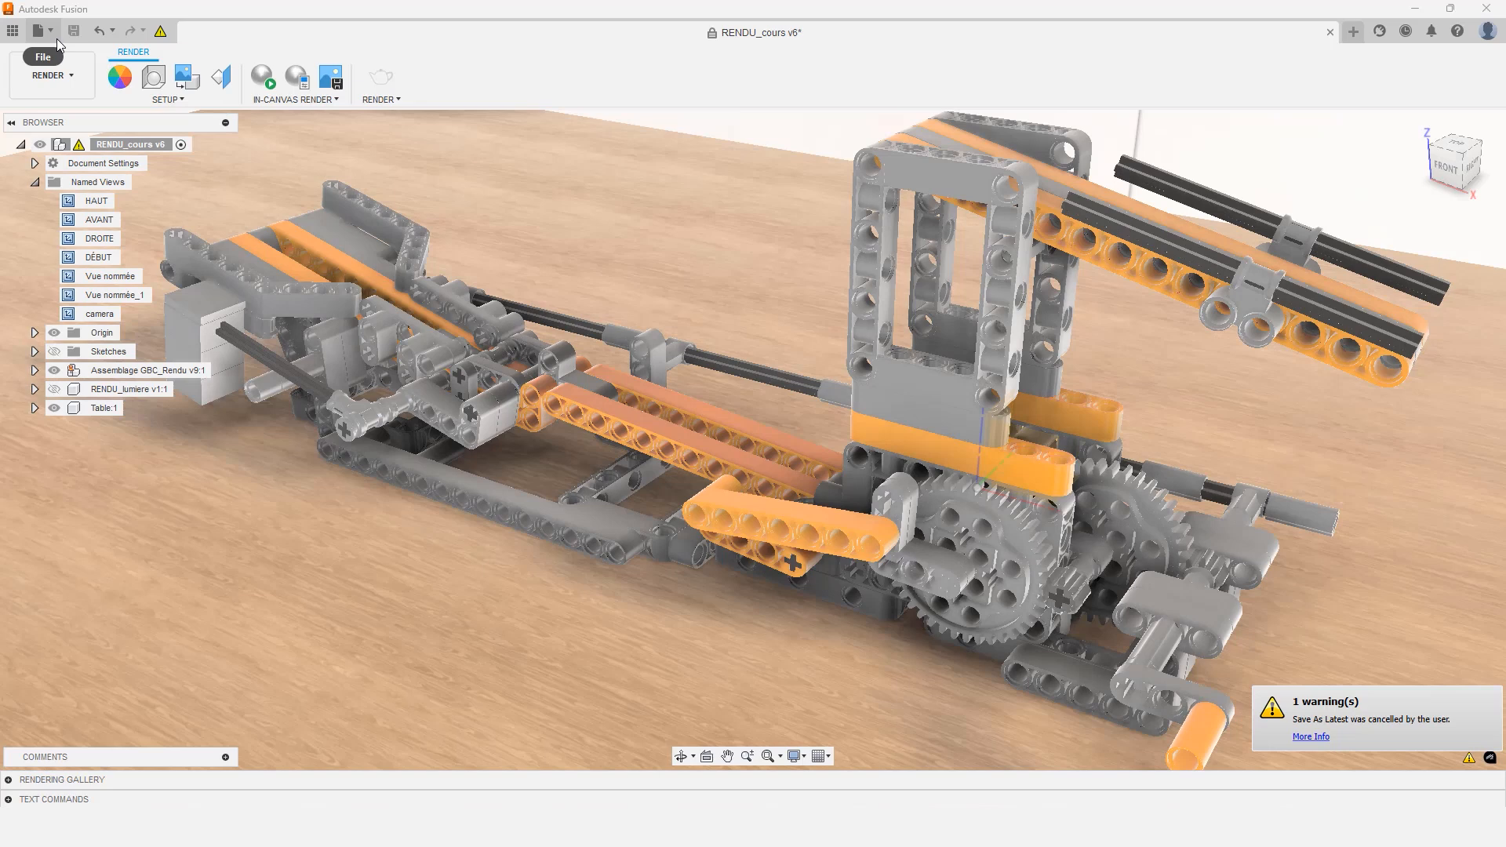
{"action": "left_click", "coordinate": [54, 36]}
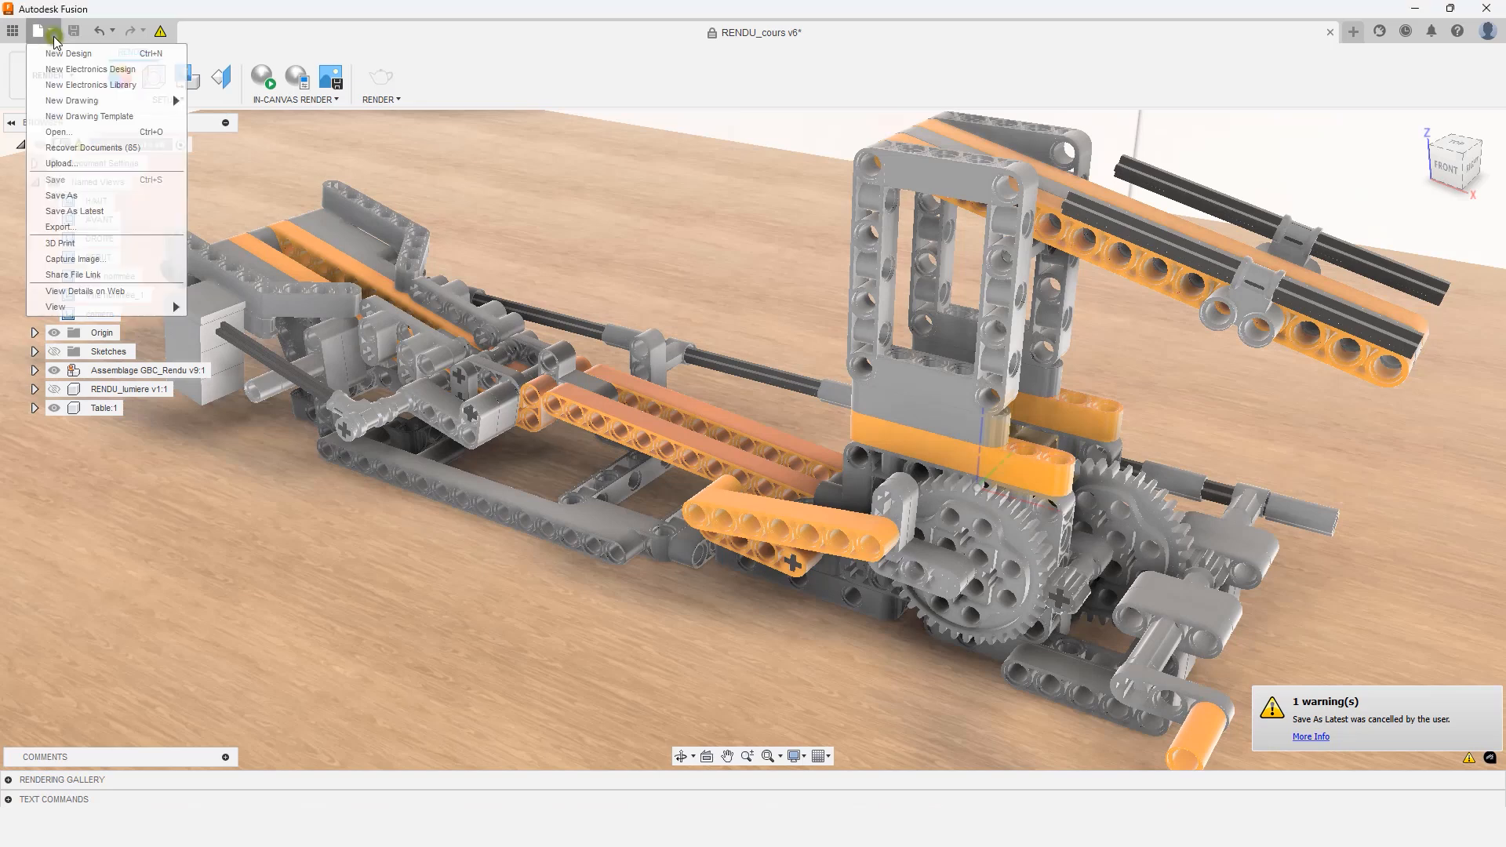
{"action": "left_click", "coordinate": [89, 211]}
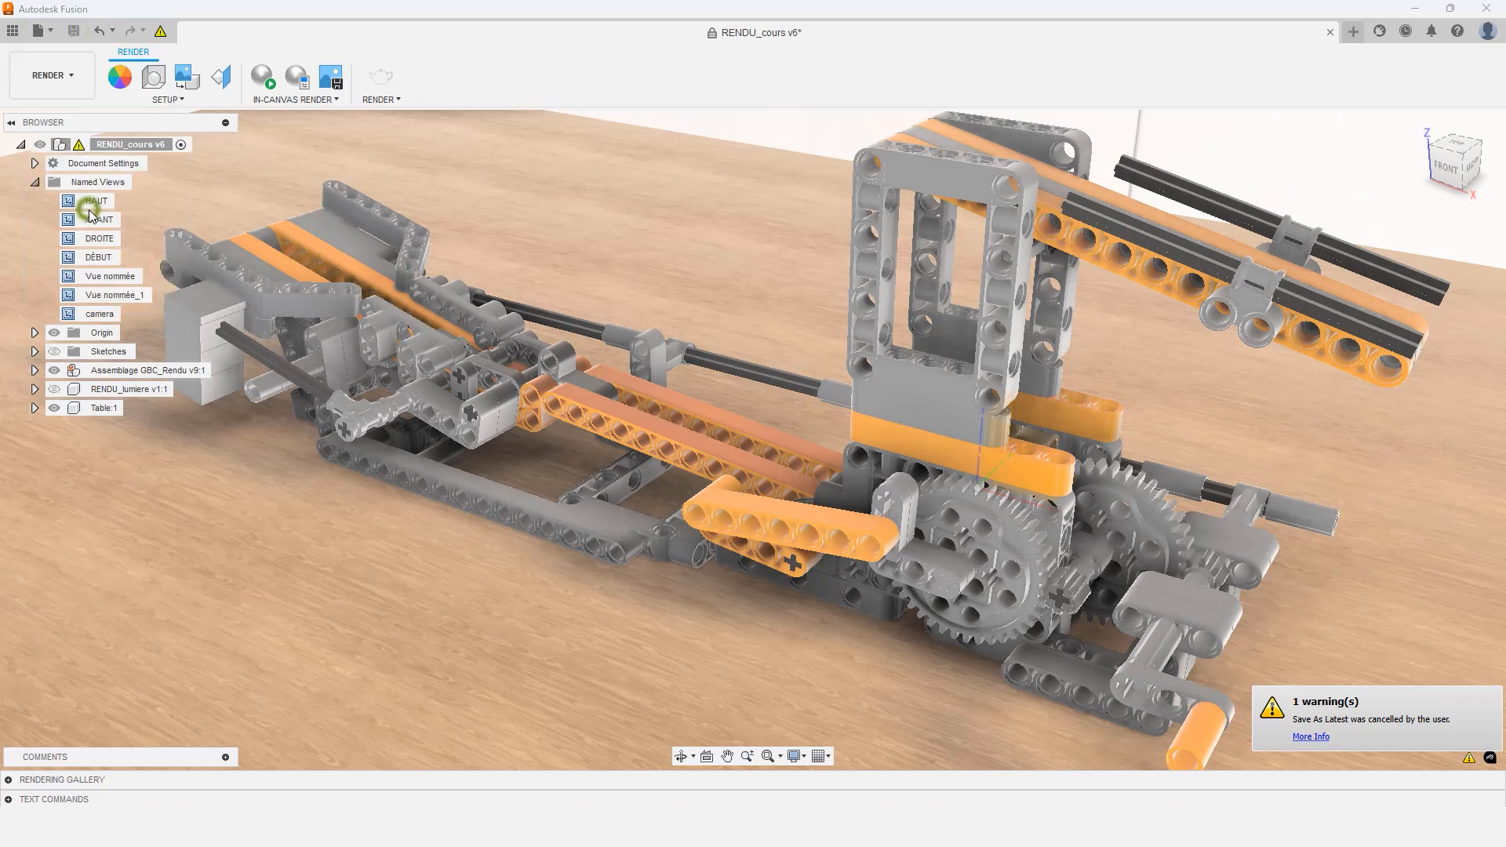
{"action": "left_click", "coordinate": [828, 426]}
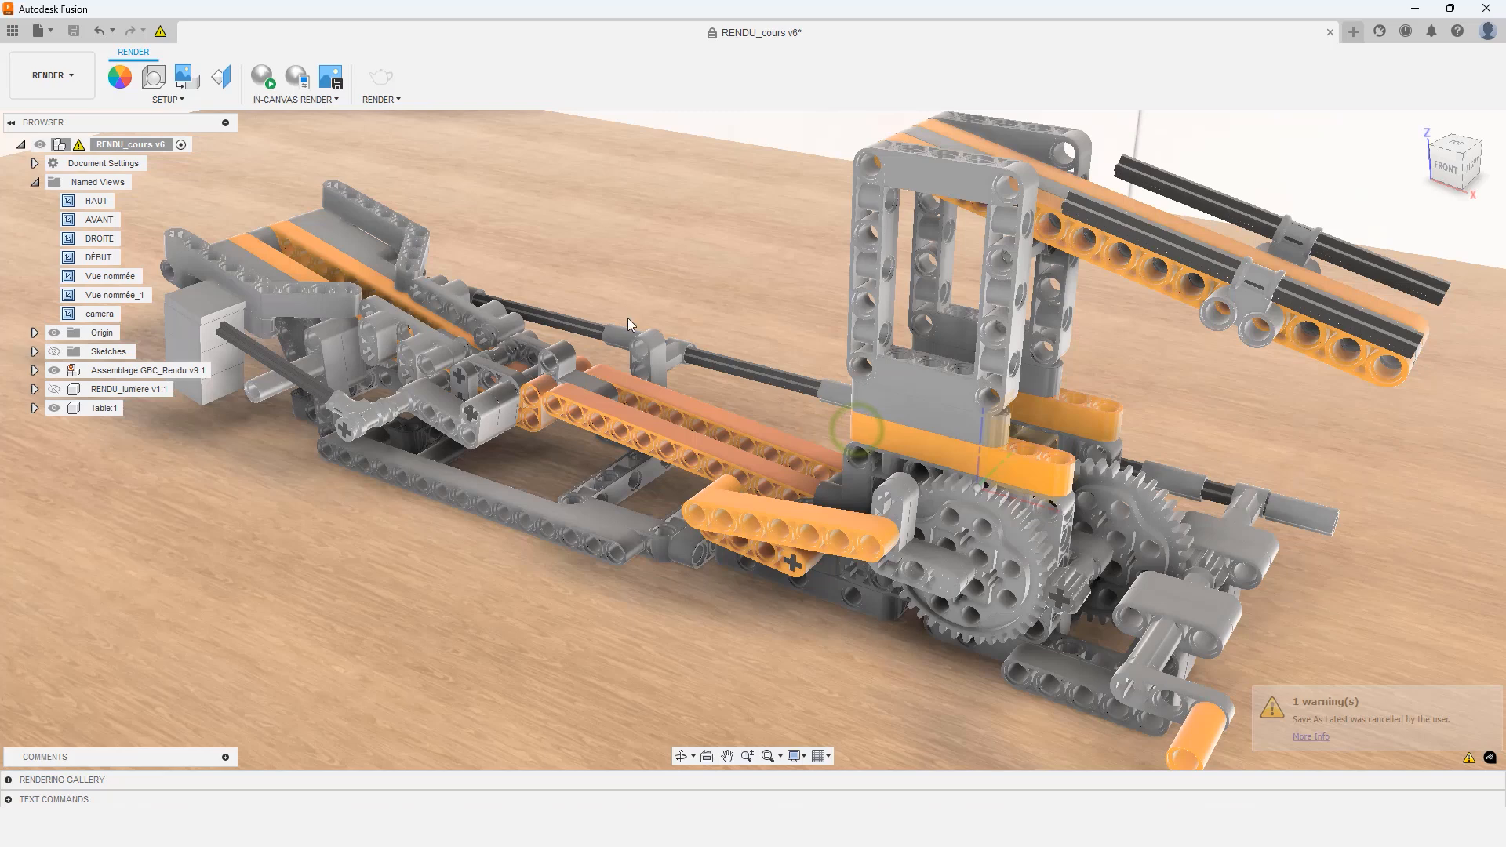
{"action": "left_click", "coordinate": [755, 450]}
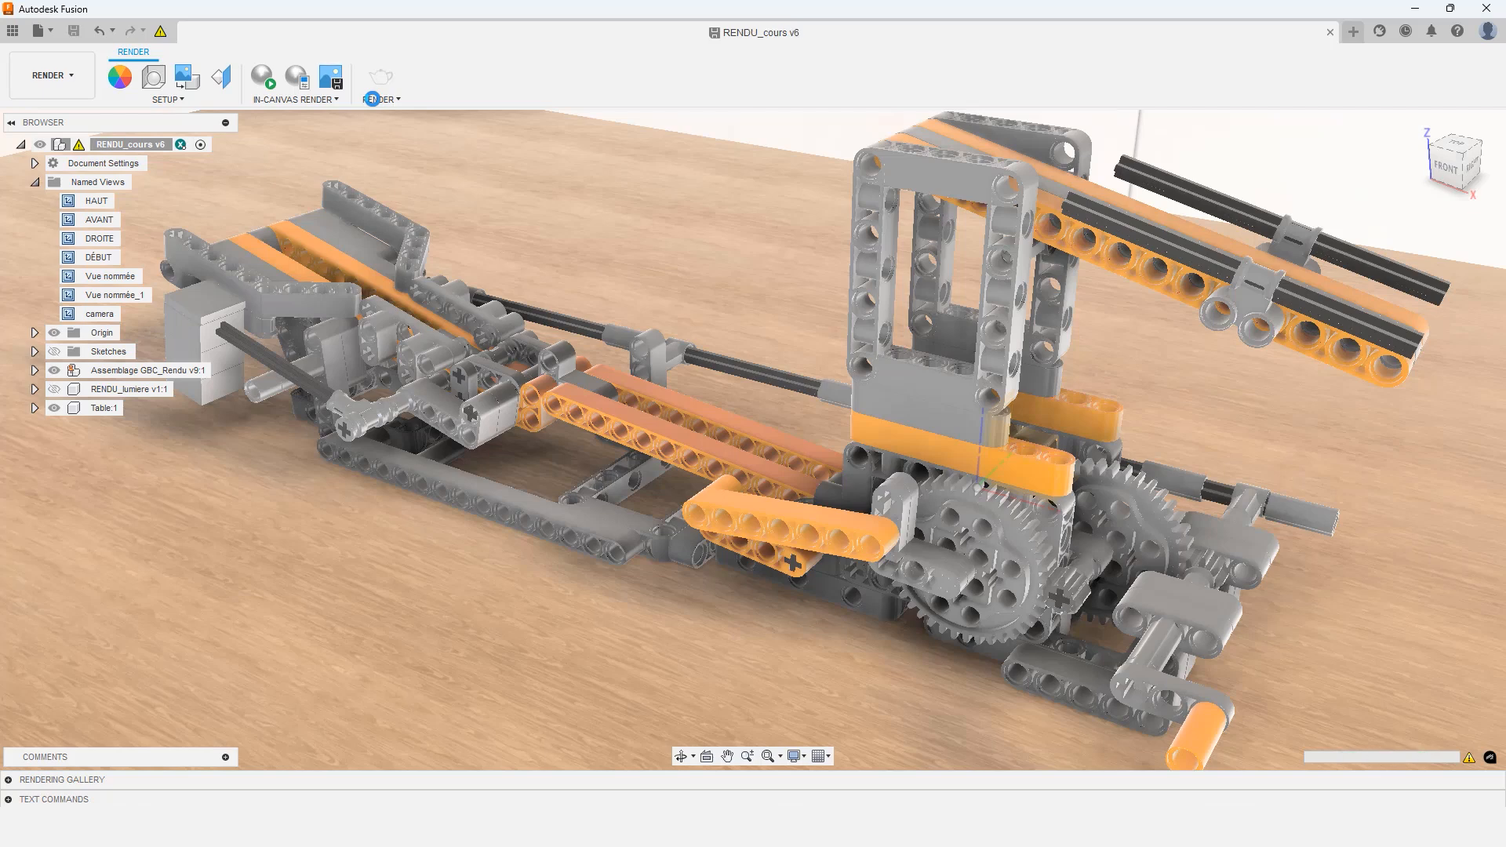
Open the render settings, set the image size to 1080p (1920x1080) and lock the width-to-height ratio
{"action": "left_click", "coordinate": [375, 101]}
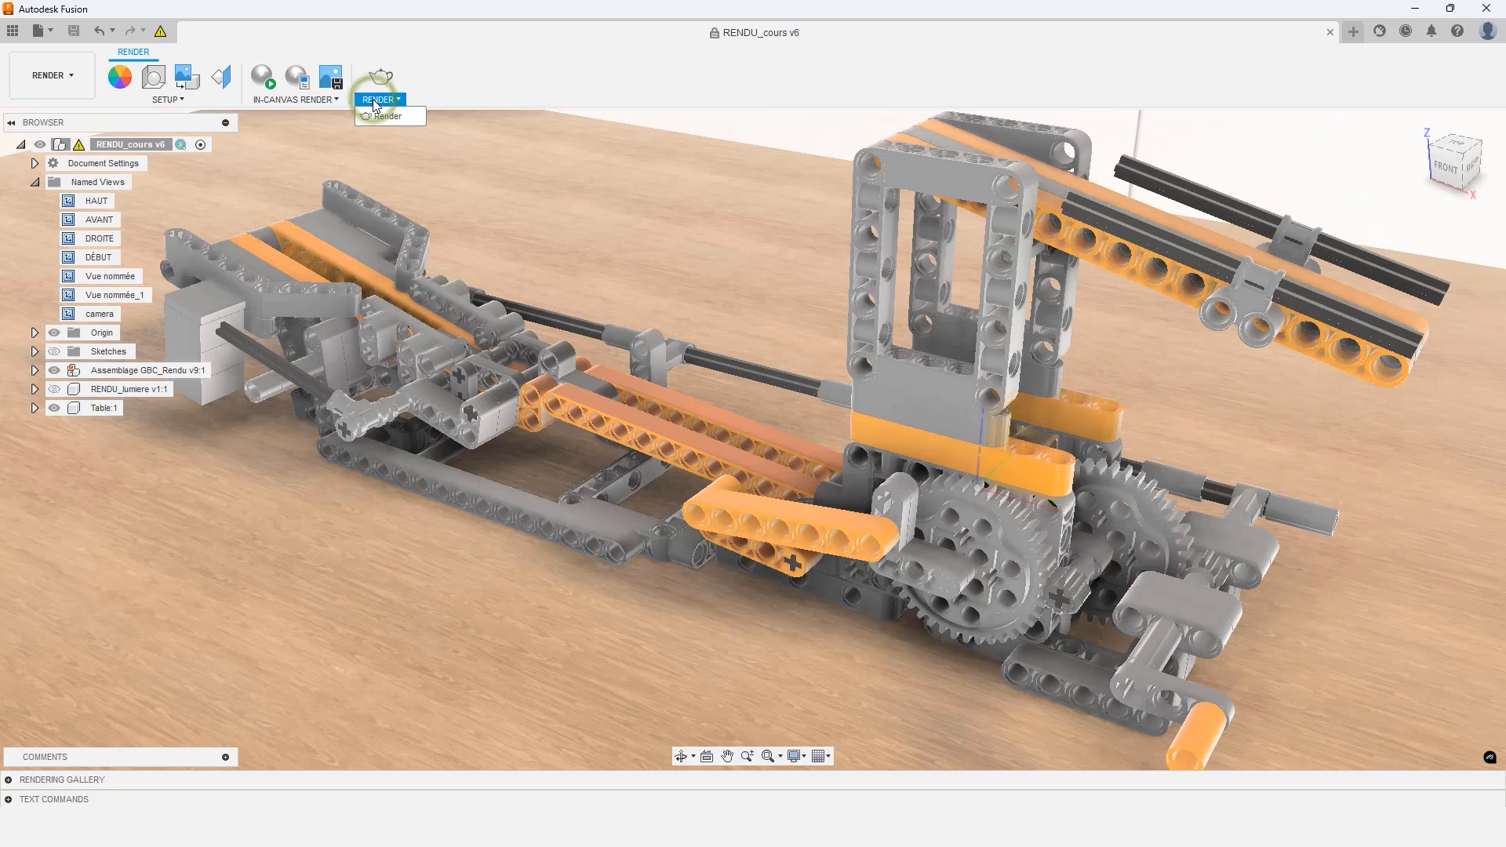
{"action": "left_click", "coordinate": [374, 111]}
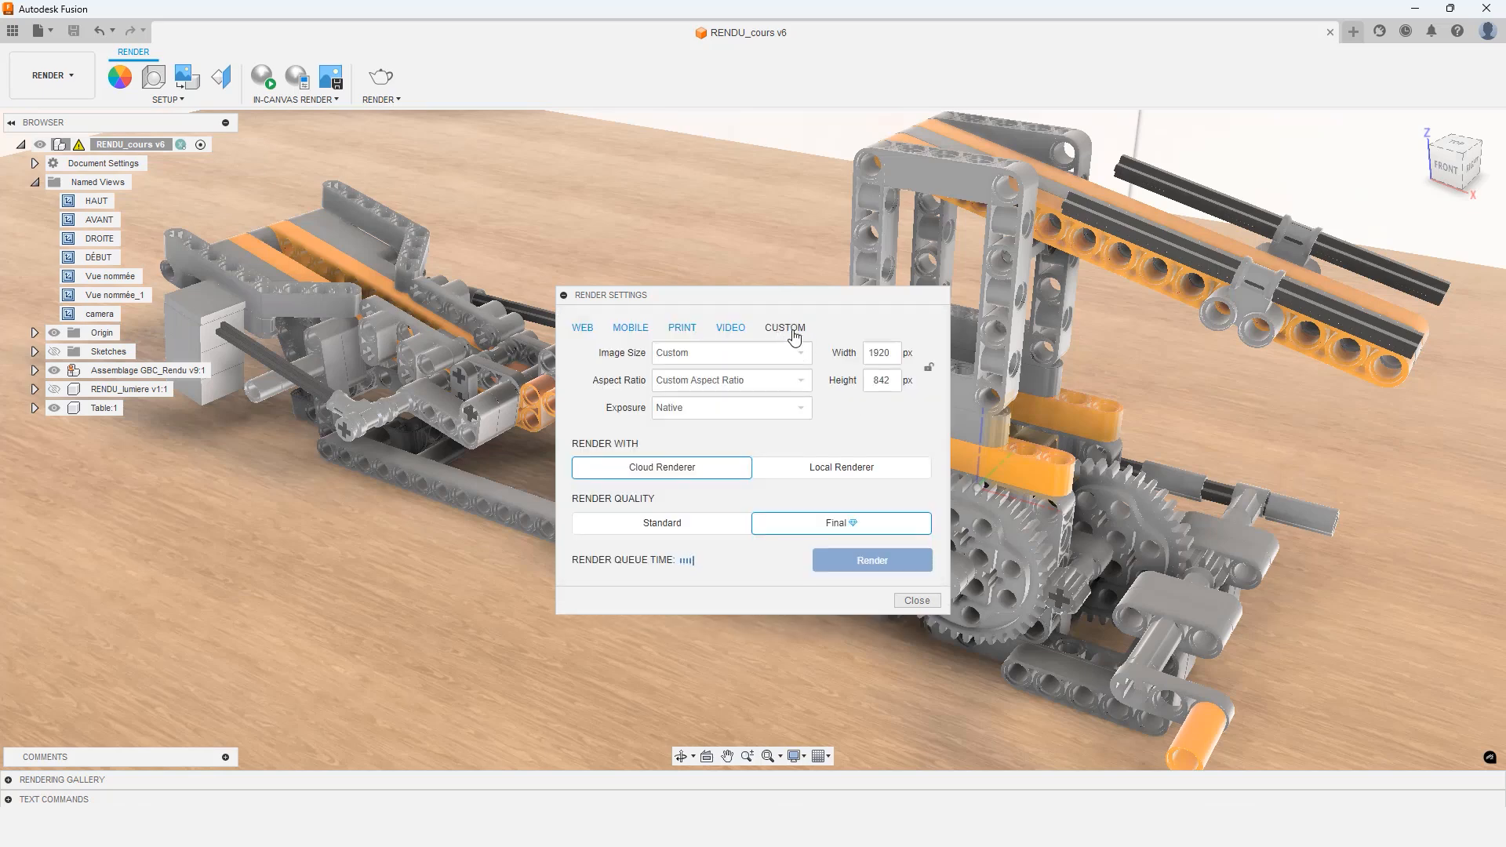
{"action": "left_click", "coordinate": [800, 352]}
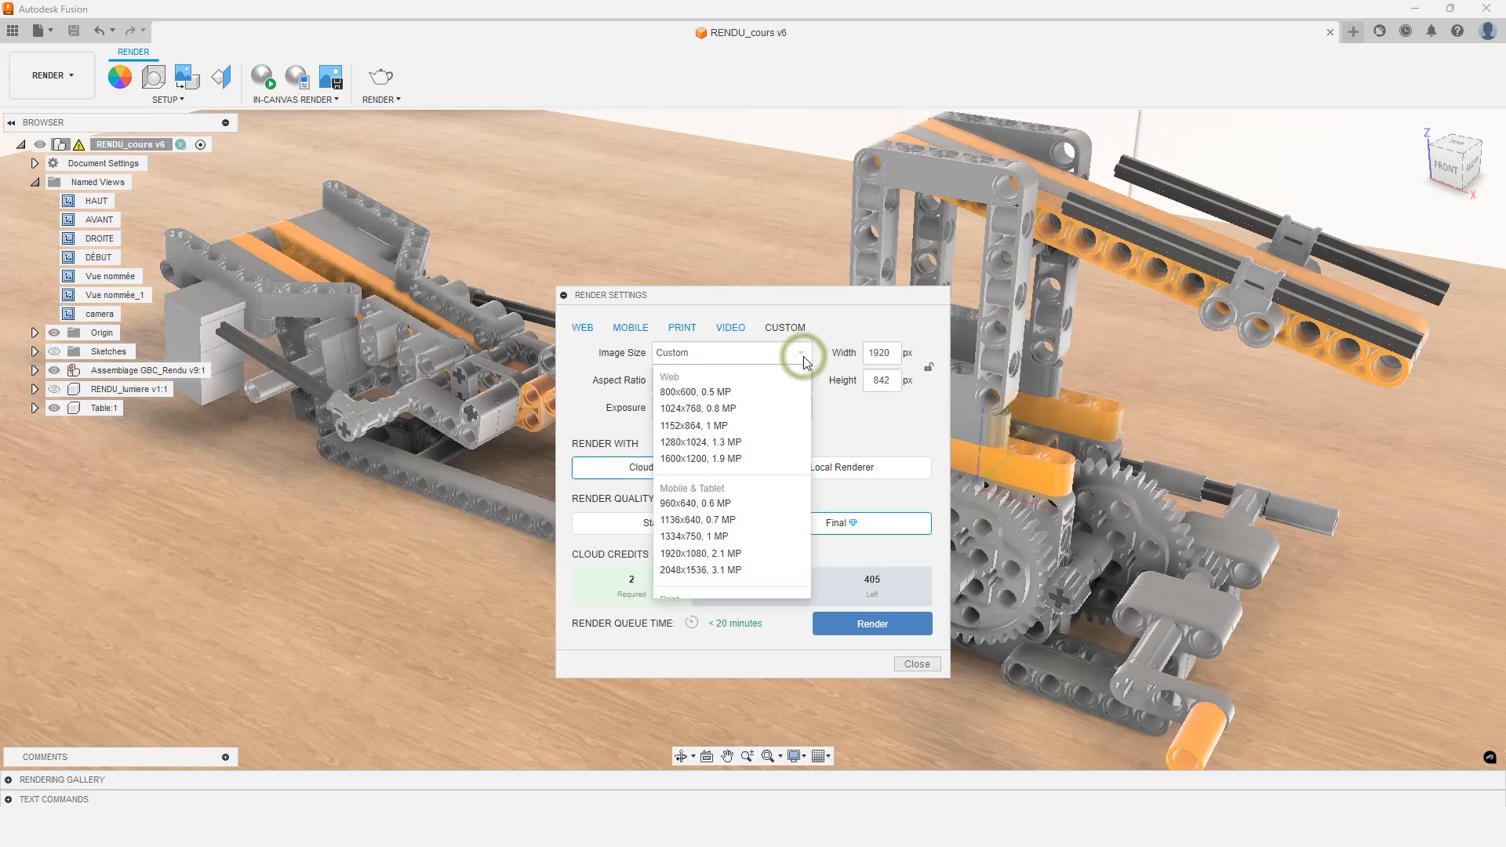
{"action": "scroll", "coordinate": [728, 545], "scroll_direction": "down", "scroll_amount": 5}
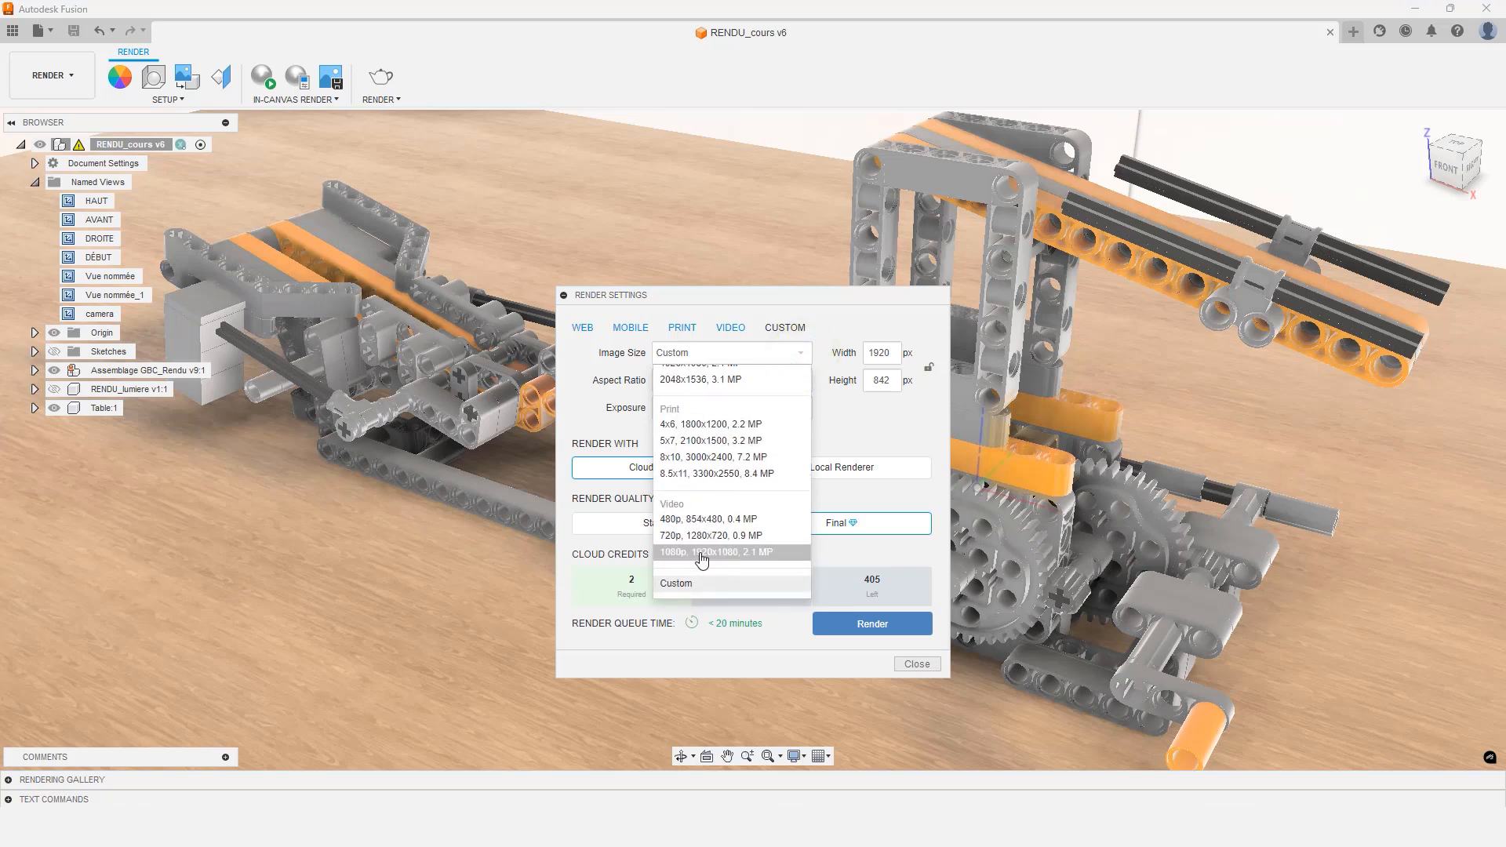
{"action": "left_click", "coordinate": [700, 552]}
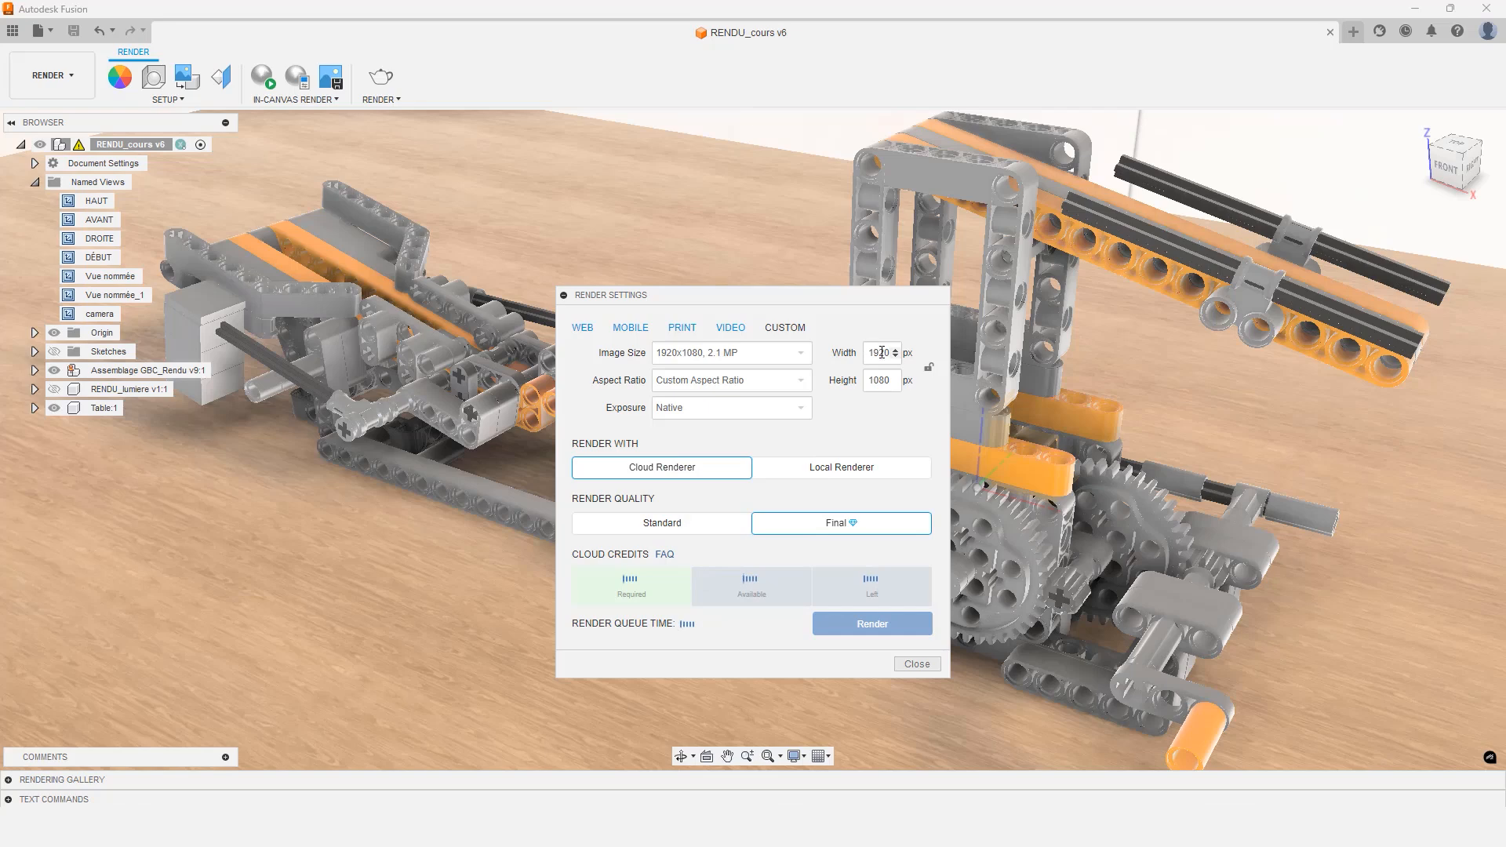
{"action": "left_click", "coordinate": [929, 367]}
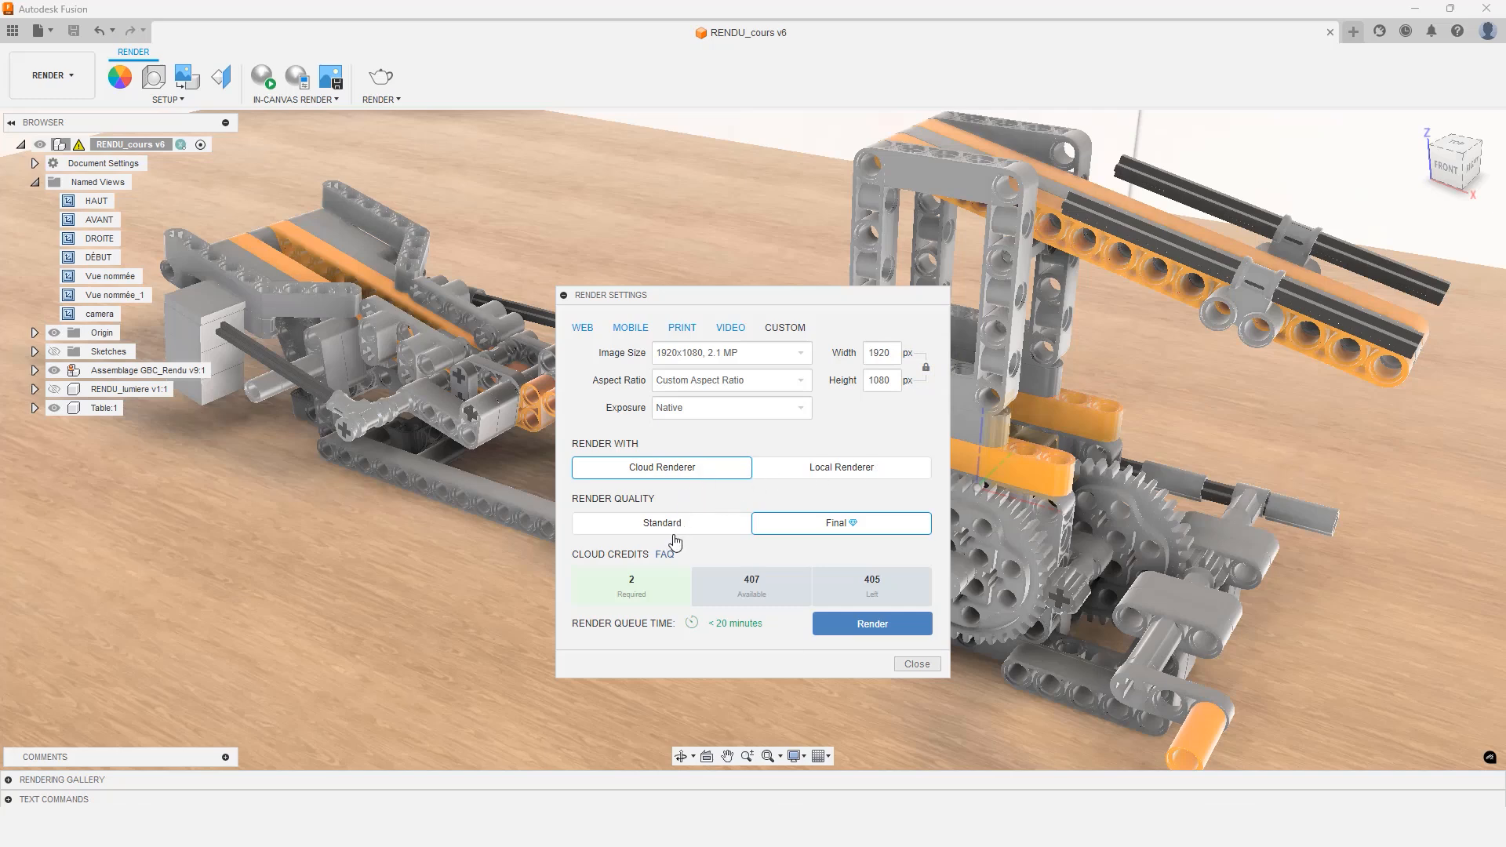
Try the Local Renderer and show its advanced render quality settings
{"action": "left_click", "coordinate": [805, 469]}
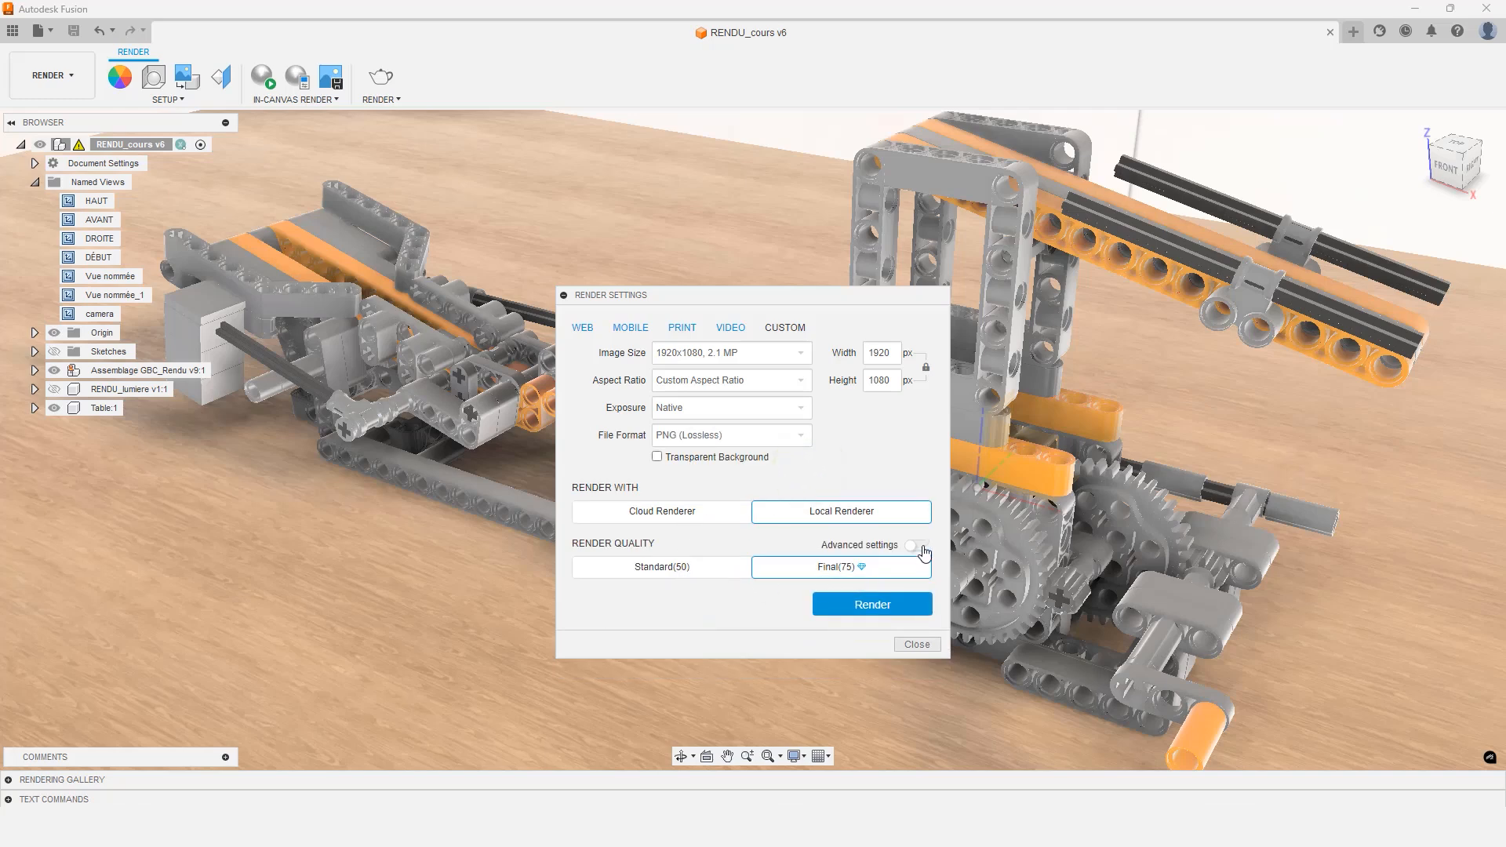
{"action": "left_click", "coordinate": [918, 547]}
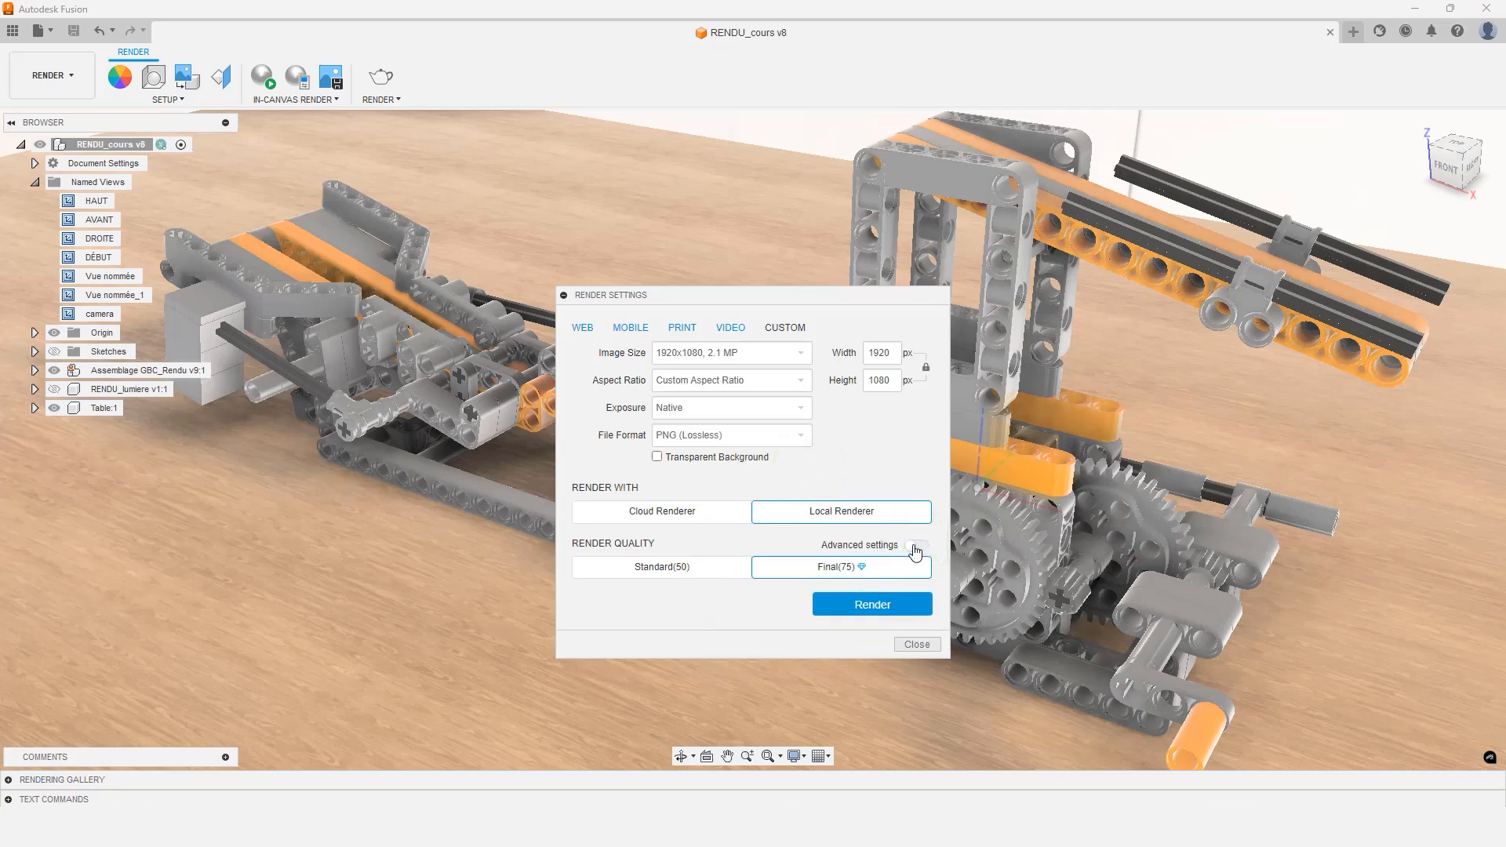
{"action": "left_click", "coordinate": [916, 547]}
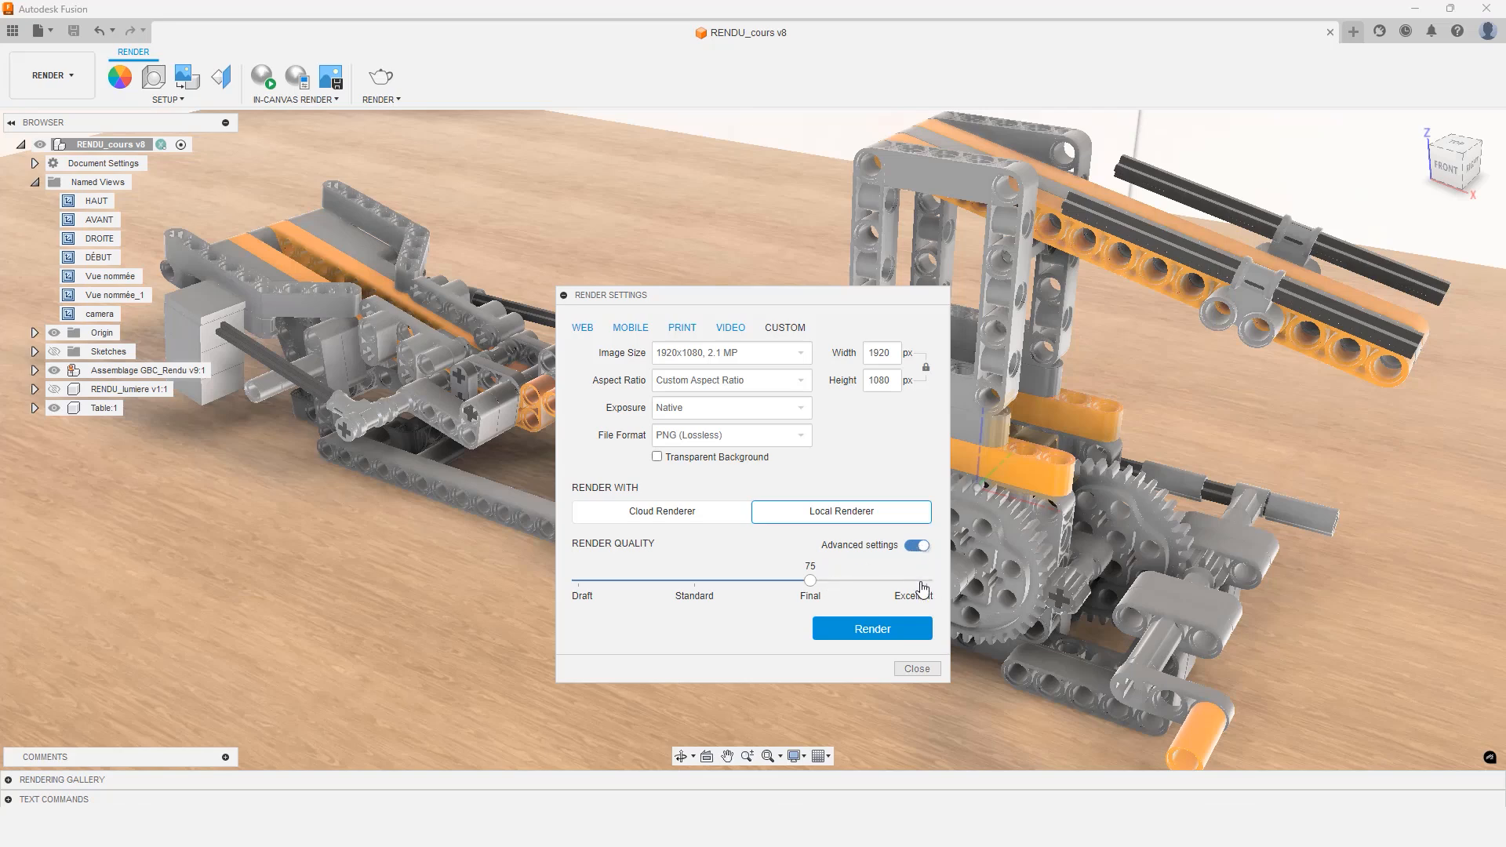
Start a Final-quality render with the Cloud Renderer and expand the rendering gallery
{"action": "left_click", "coordinate": [731, 511]}
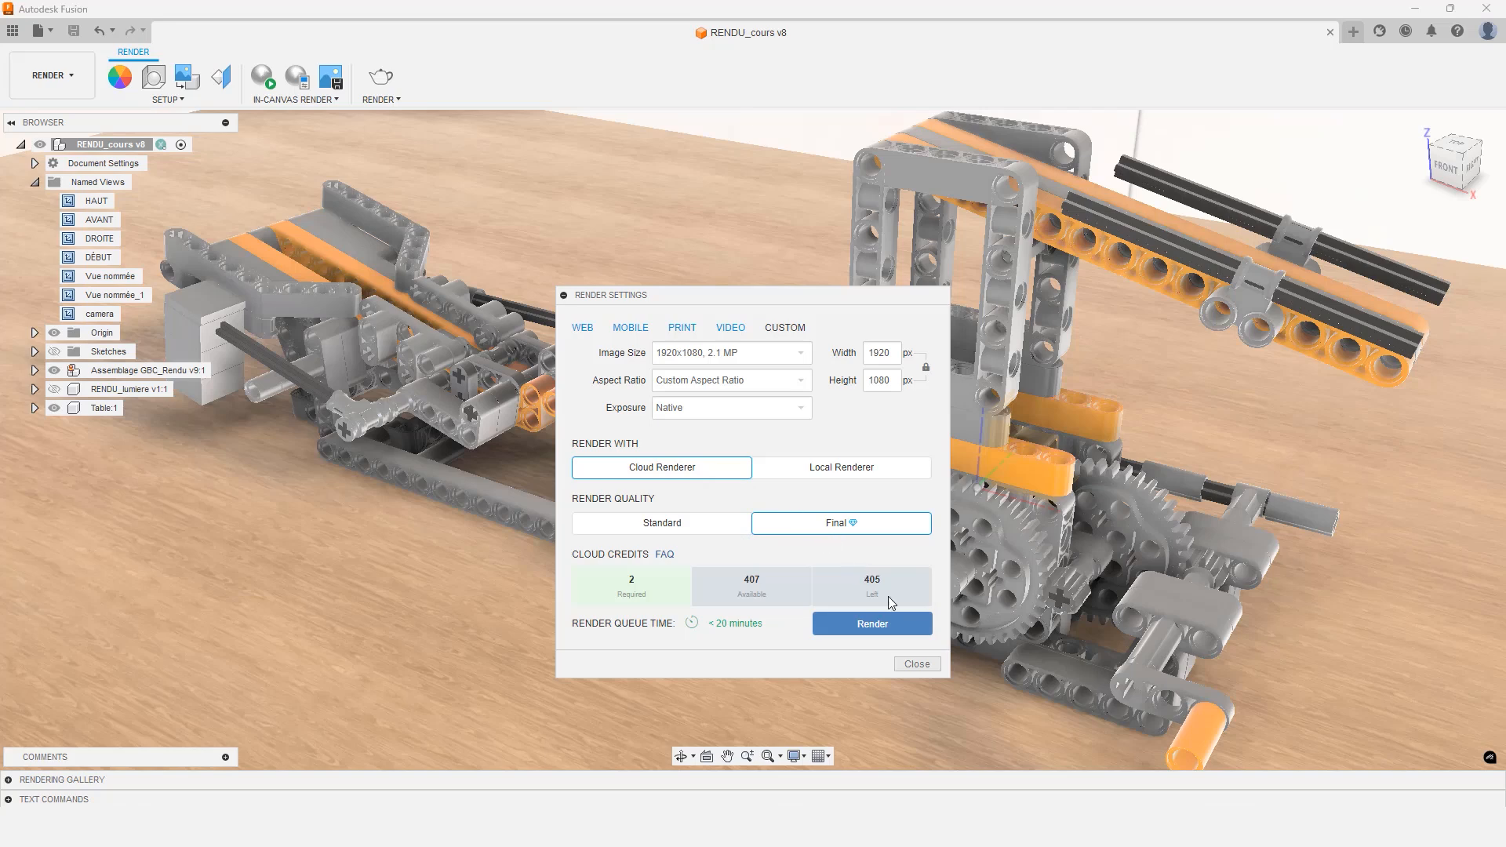
{"action": "left_click", "coordinate": [885, 626]}
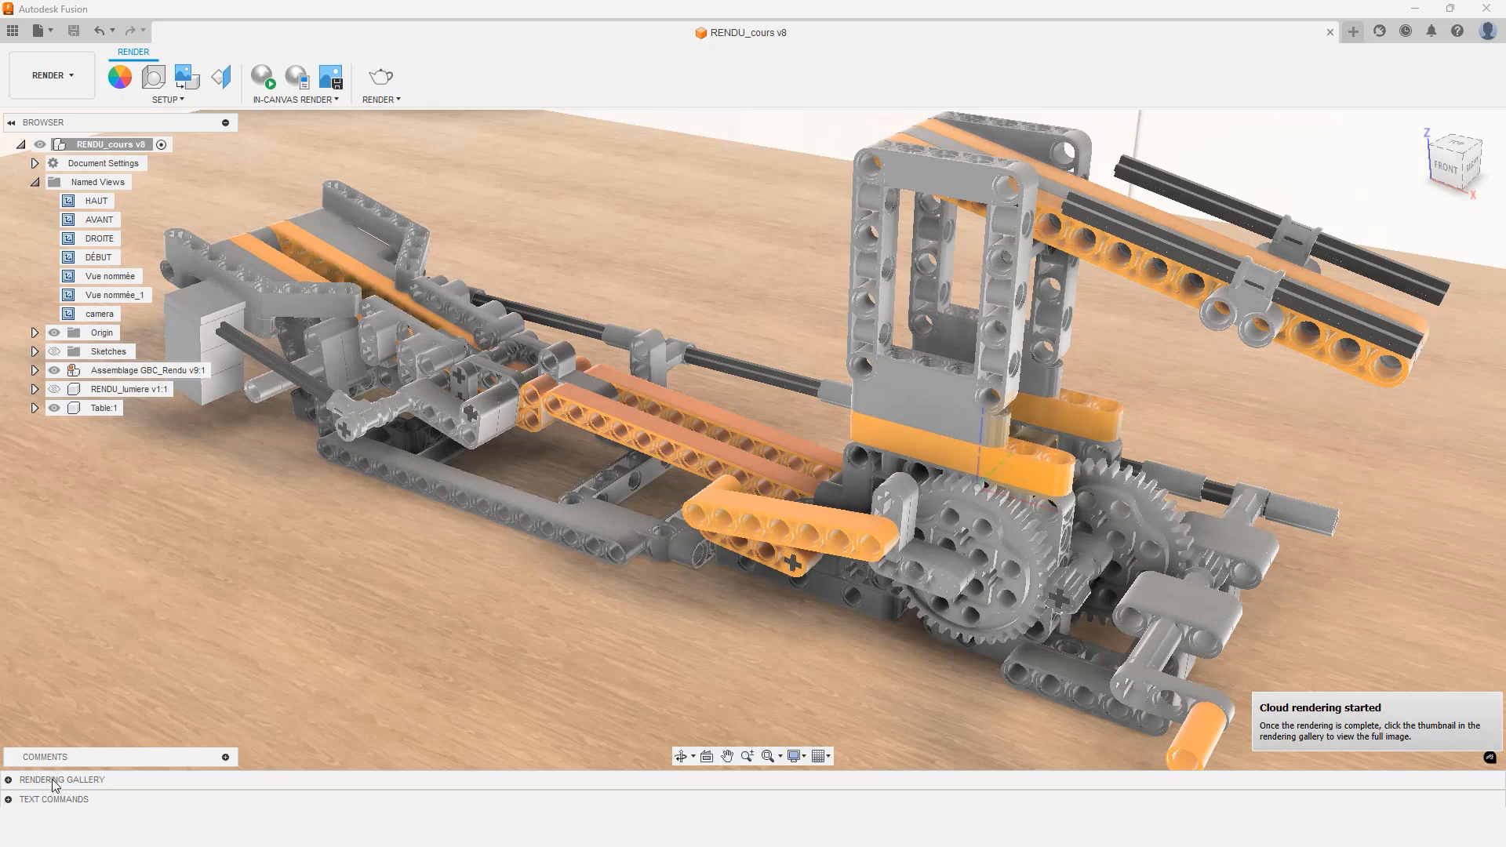
{"action": "left_click", "coordinate": [9, 780]}
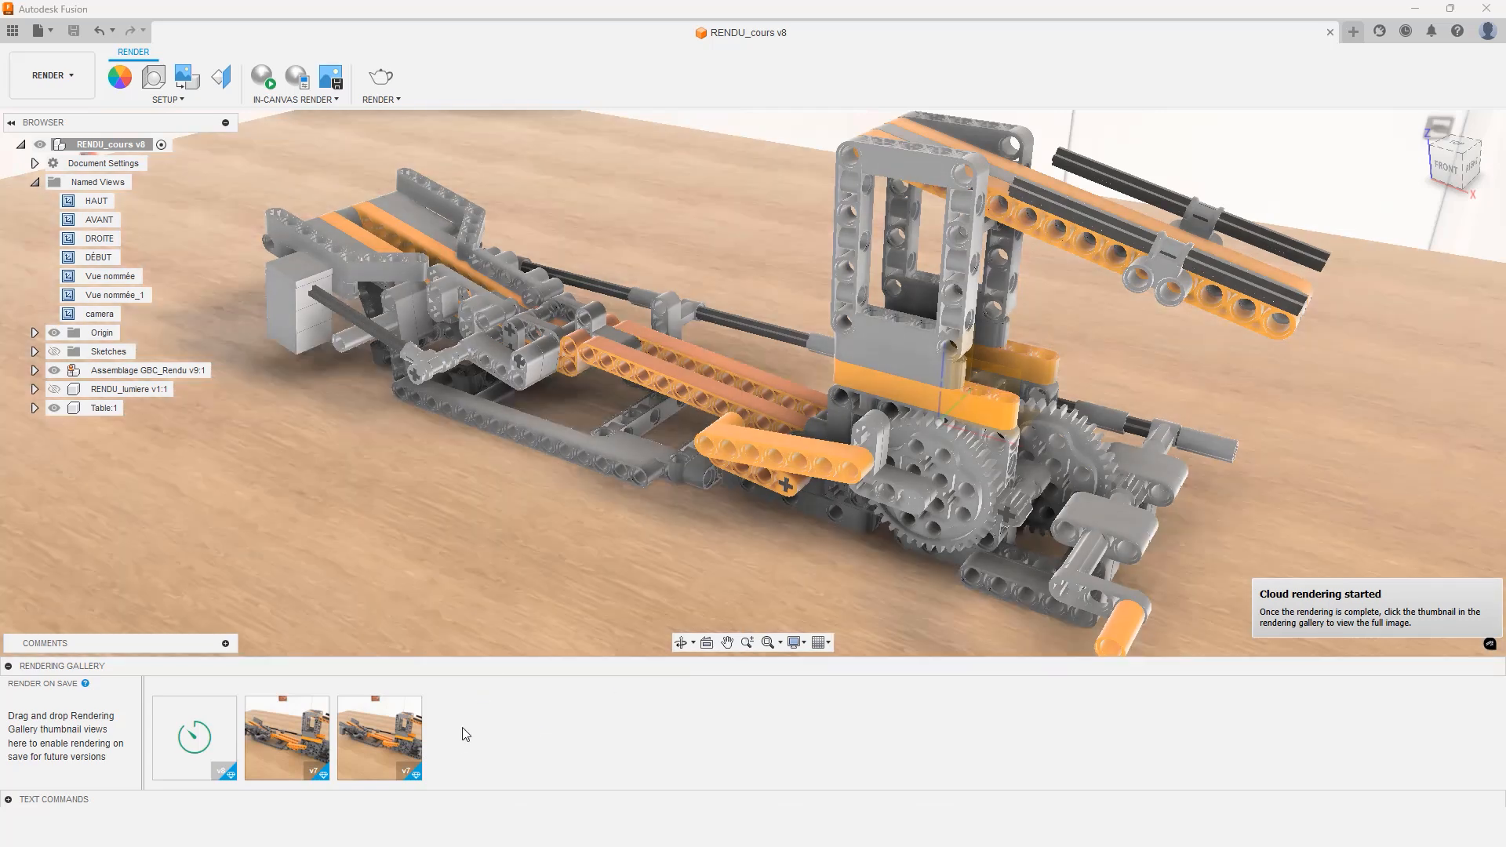
View an earlier v7 render in the gallery, and open the finished v8 render
{"action": "left_click", "coordinate": [377, 738]}
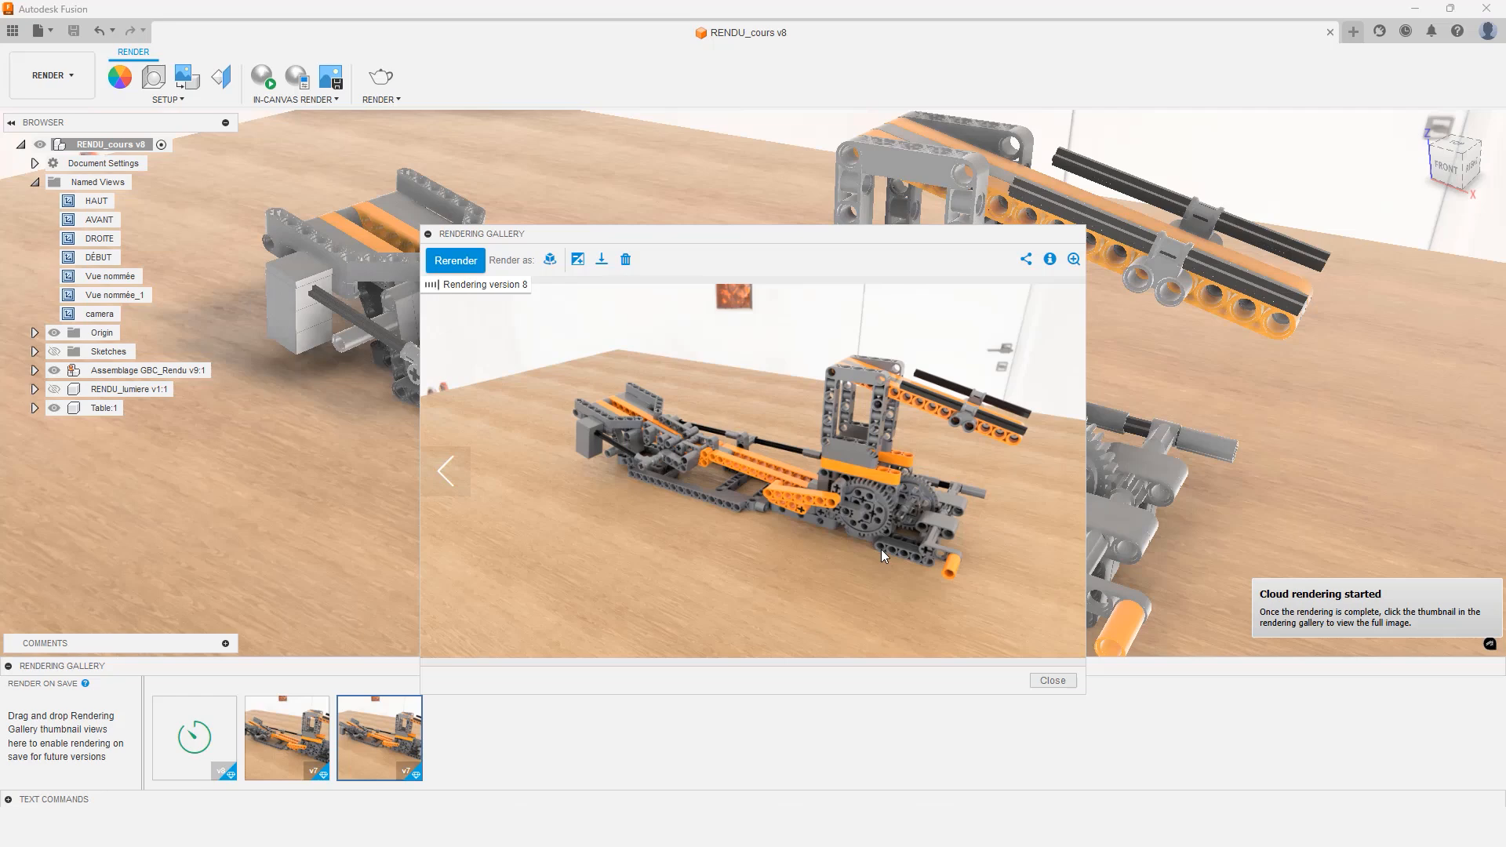
{"action": "left_click", "coordinate": [1038, 682]}
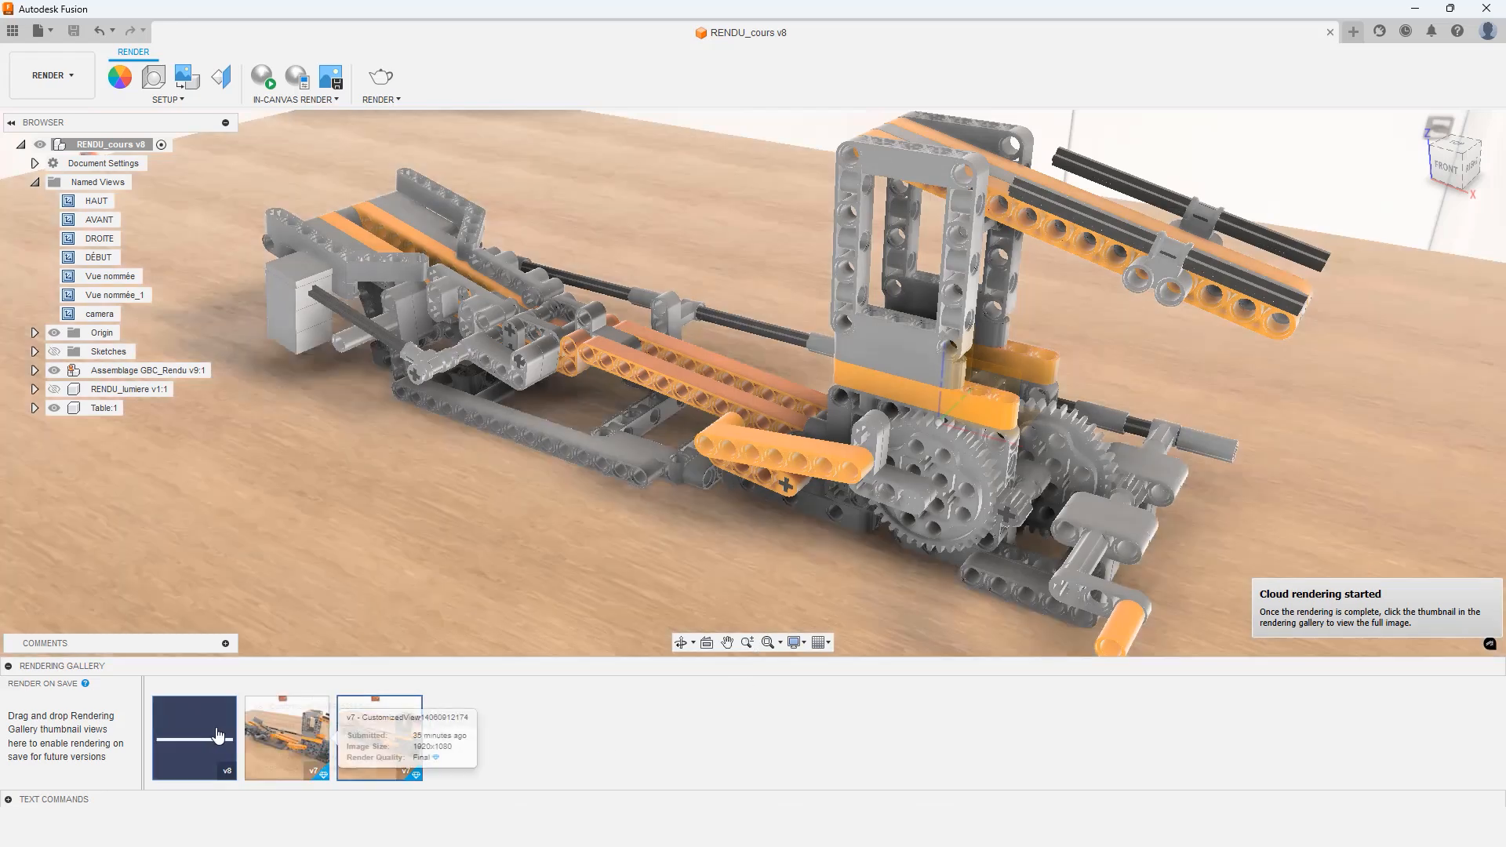
{"action": "mouse_move", "coordinate": [211, 736]}
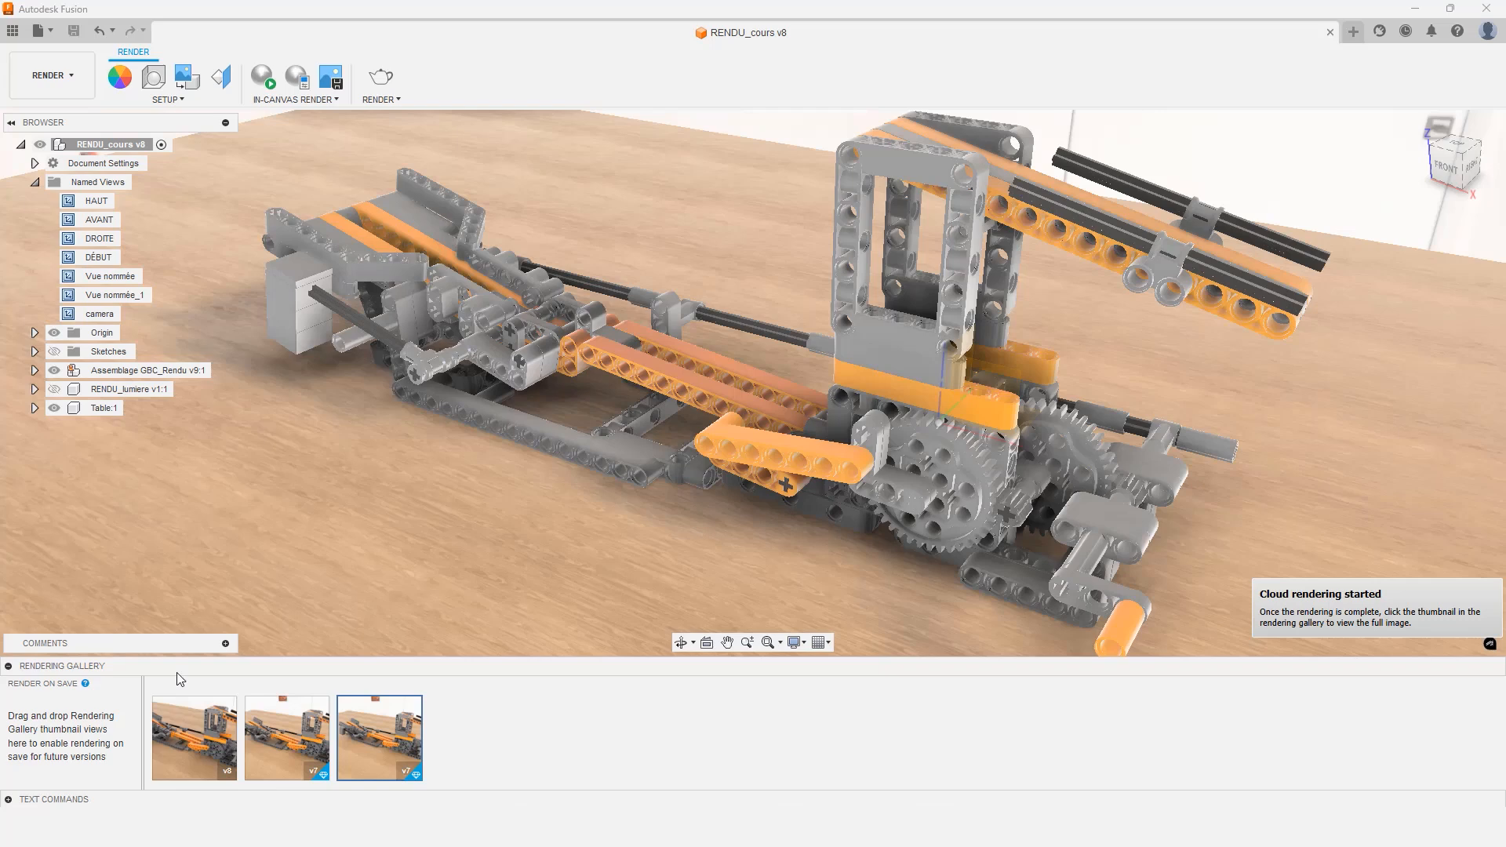
{"action": "left_click", "coordinate": [194, 738]}
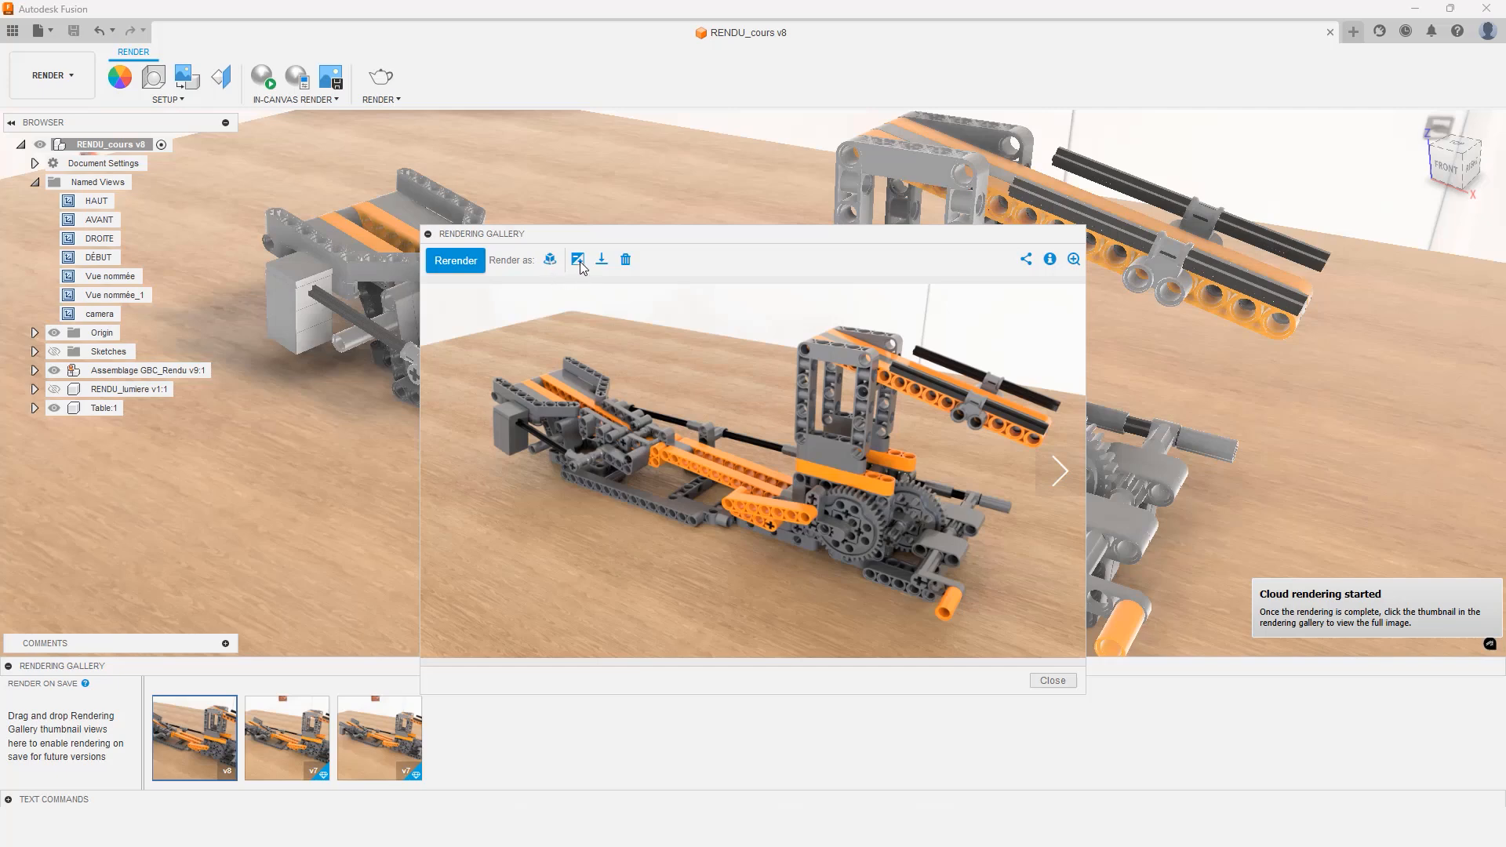
Try a bloom amount of 0.4 and different bloom widths in the v8 render's post-processing, and leave without applying
{"action": "left_click", "coordinate": [578, 259]}
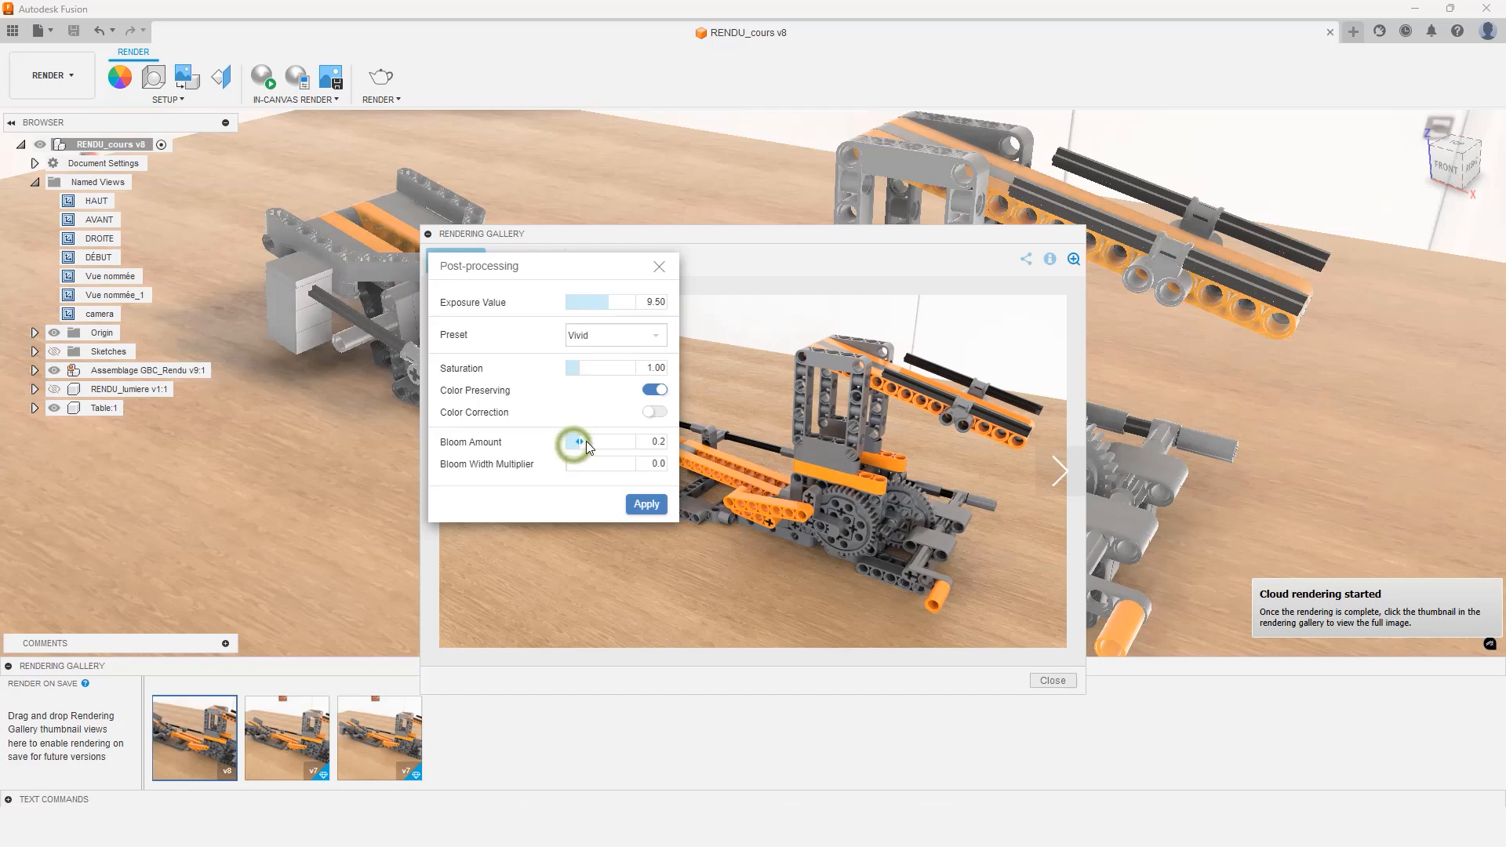
{"action": "left_click_drag", "start_coordinate": [586, 441], "coordinate": [584, 473]}
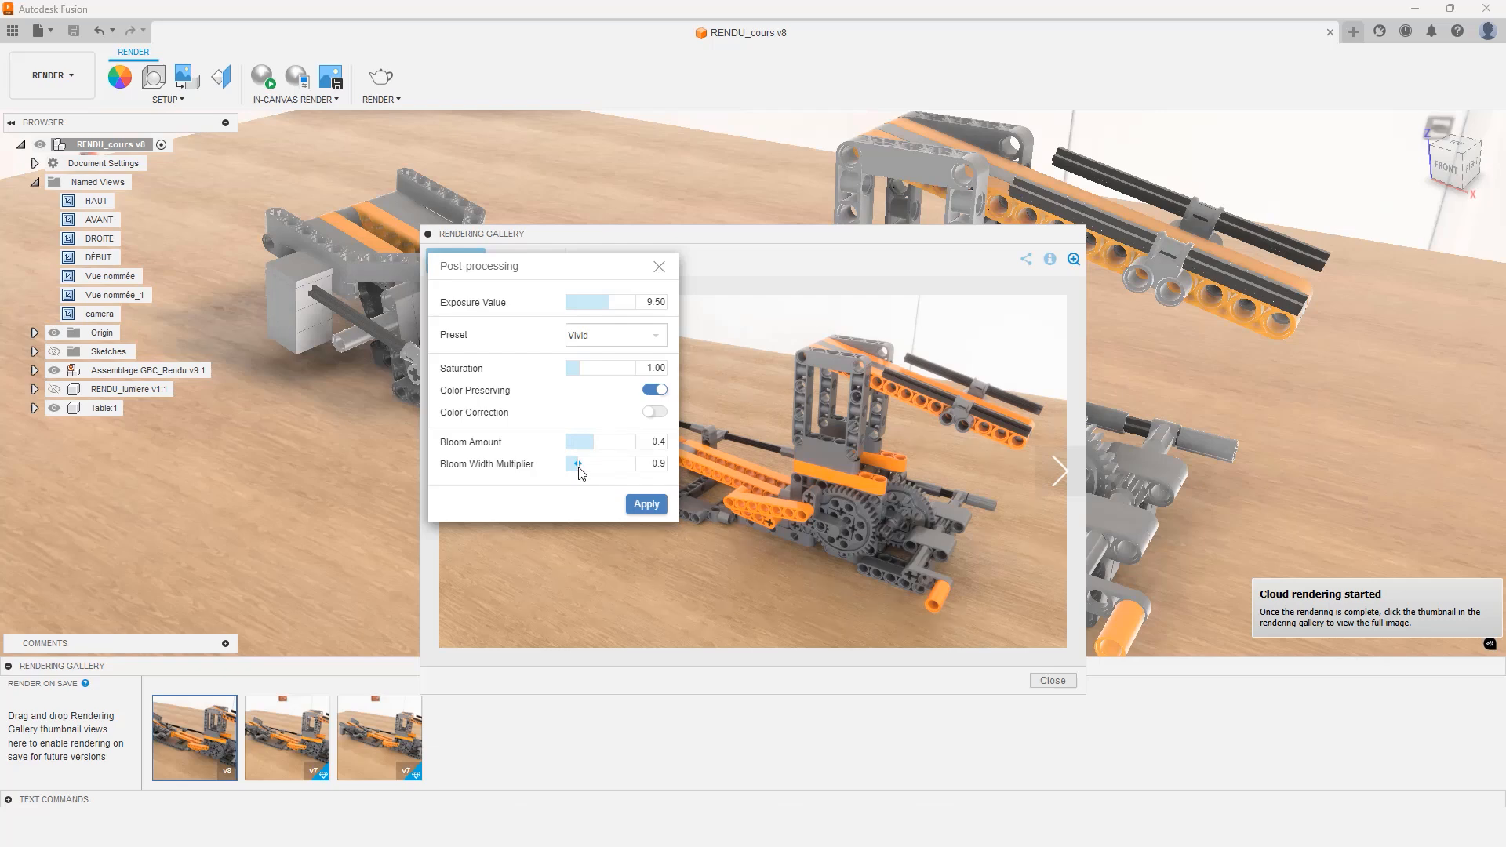
{"action": "left_click_drag", "start_coordinate": [581, 473], "coordinate": [566, 468]}
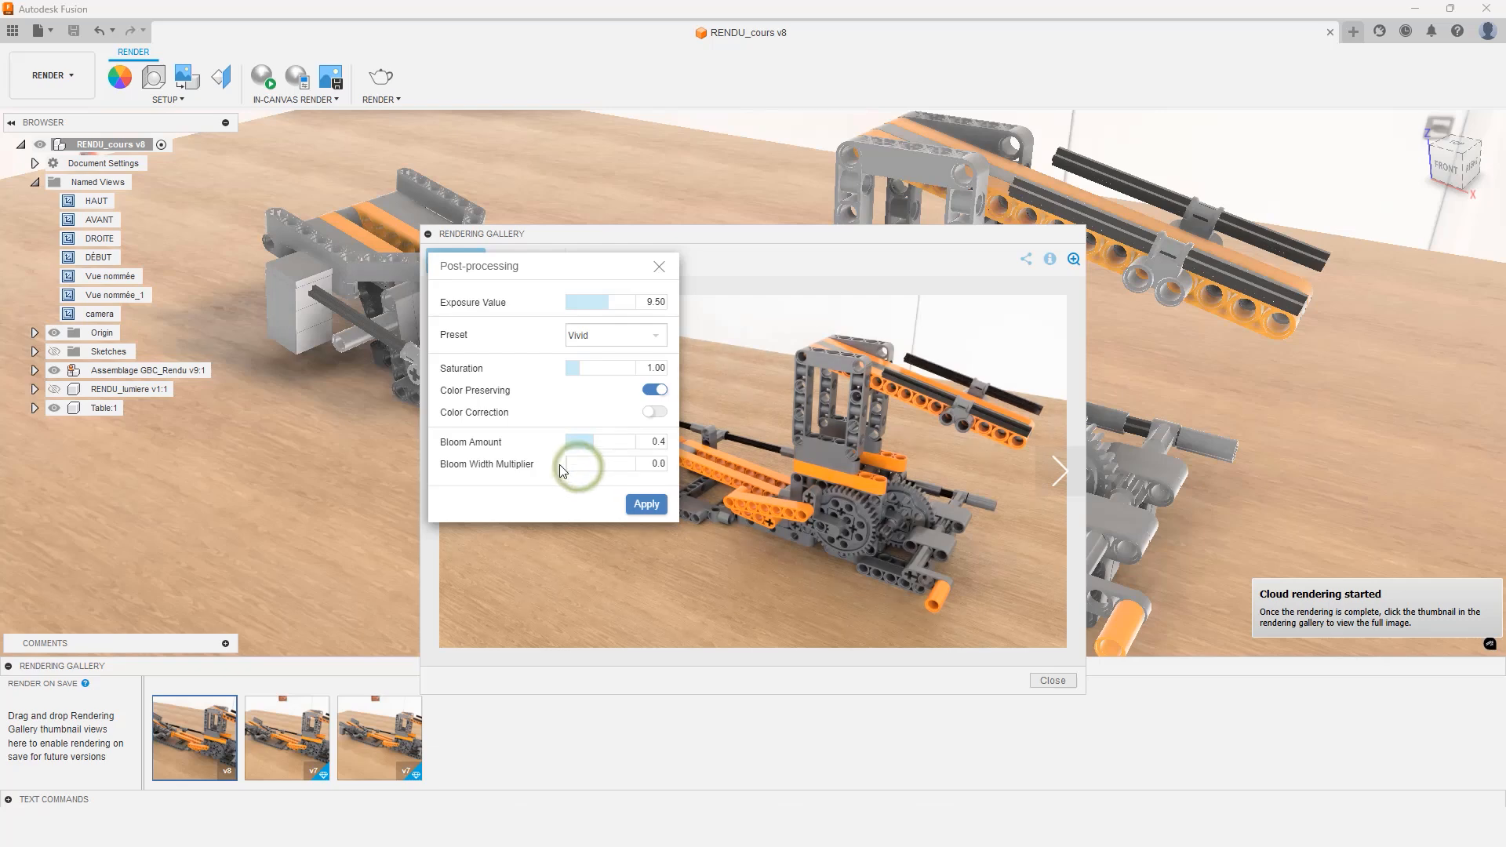
{"action": "left_click", "coordinate": [659, 267]}
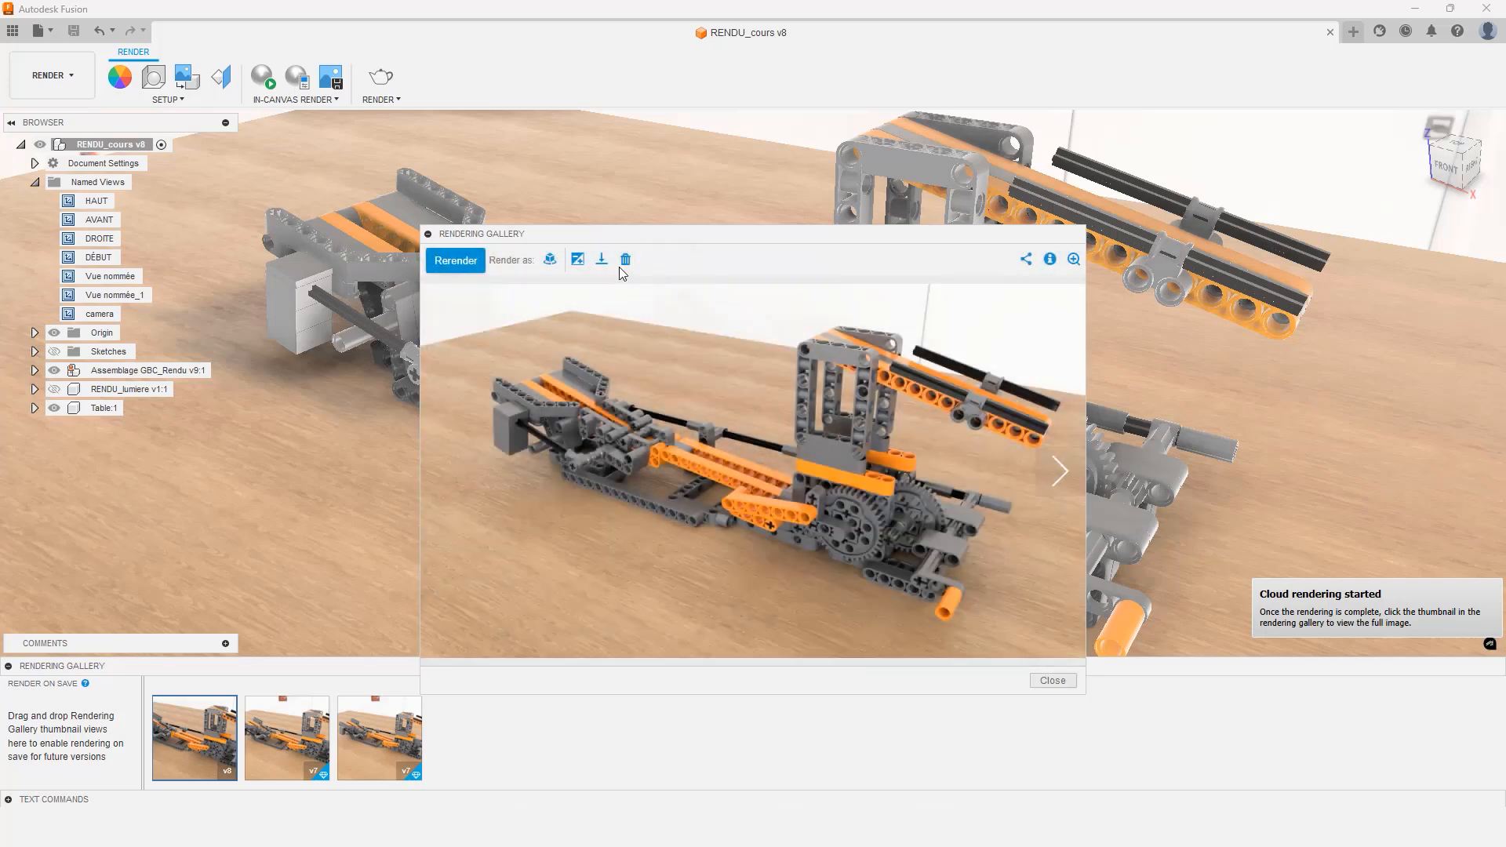